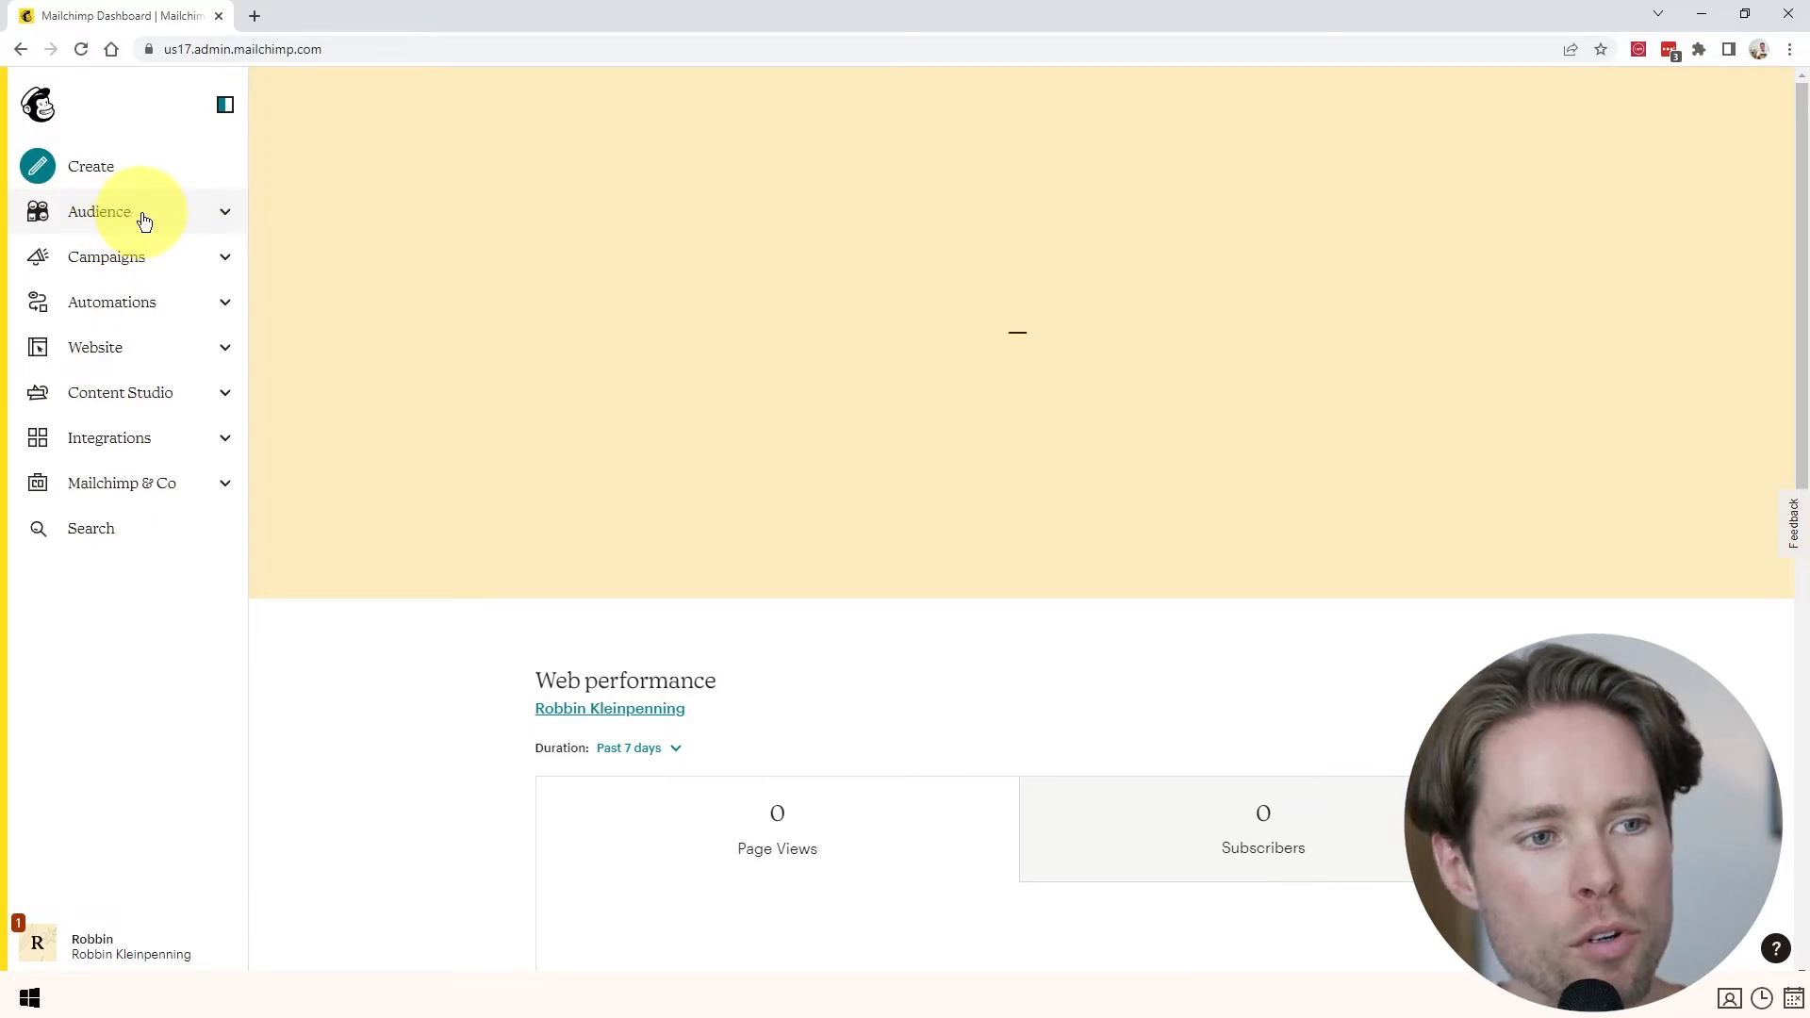
# - Open the audience name and defaults settings from All contacts
pyautogui.click(139, 219)
pyautogui.click(115, 279)
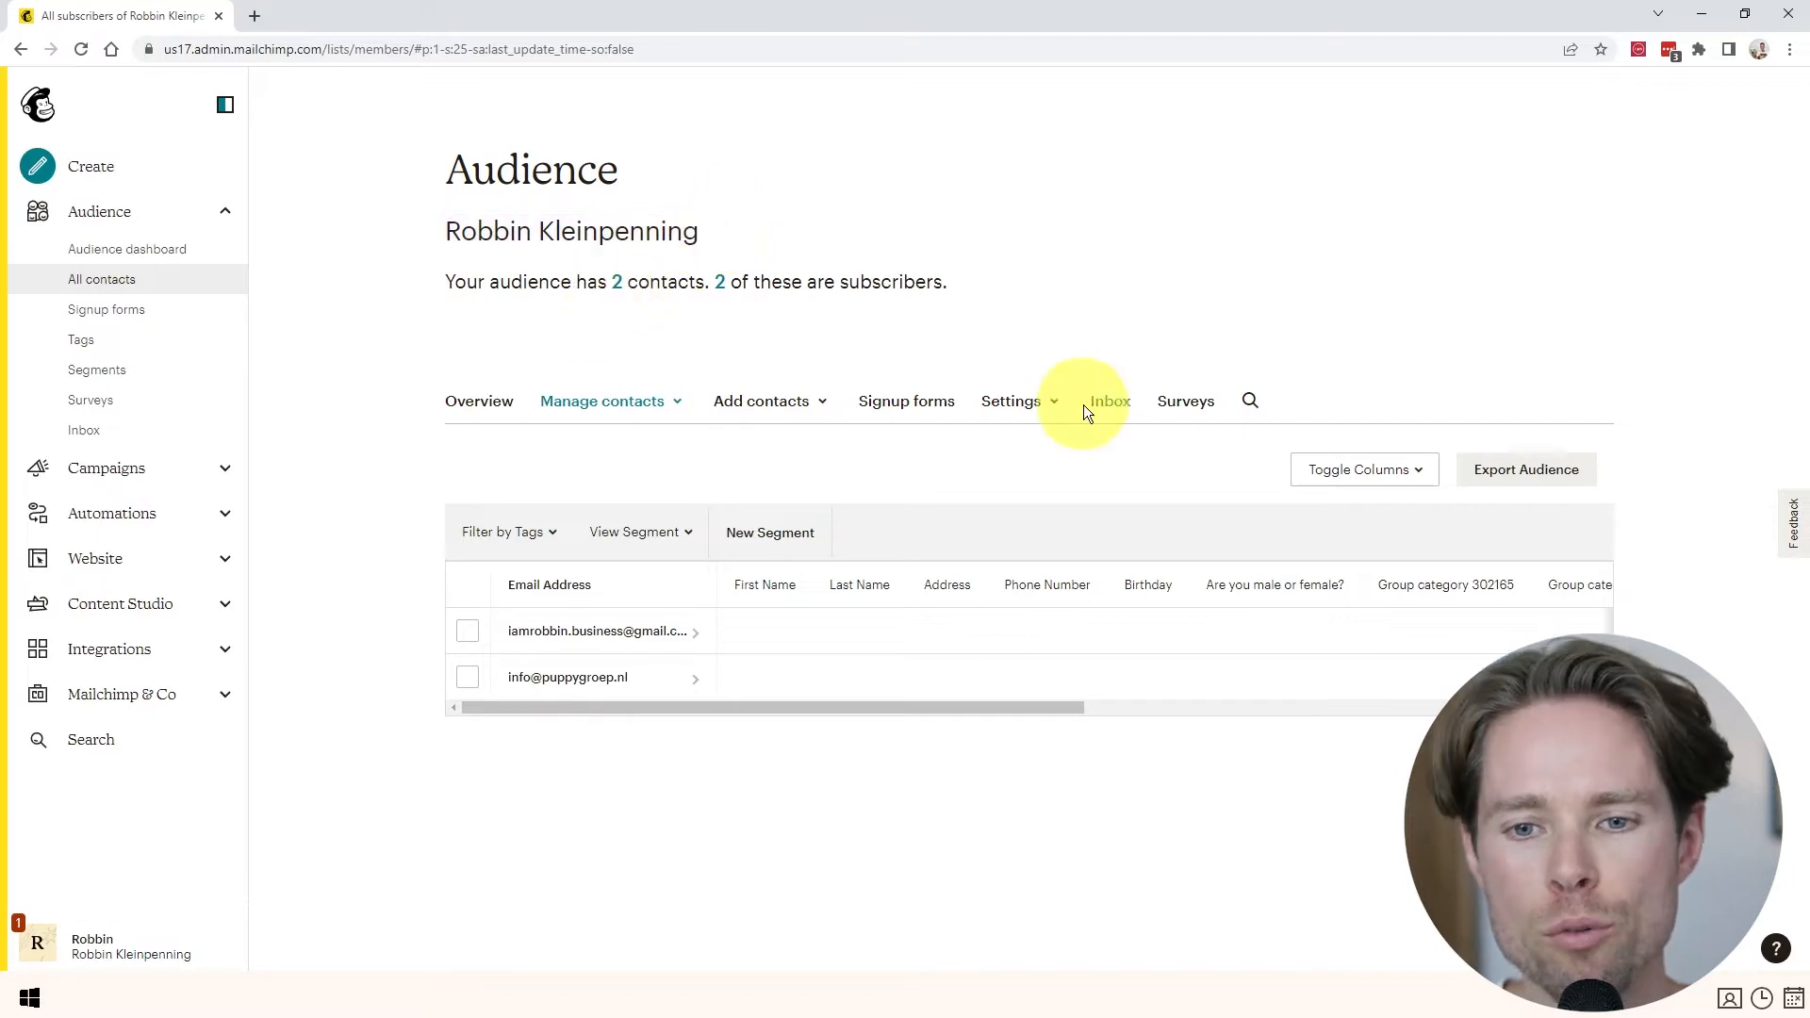
pyautogui.click(1014, 405)
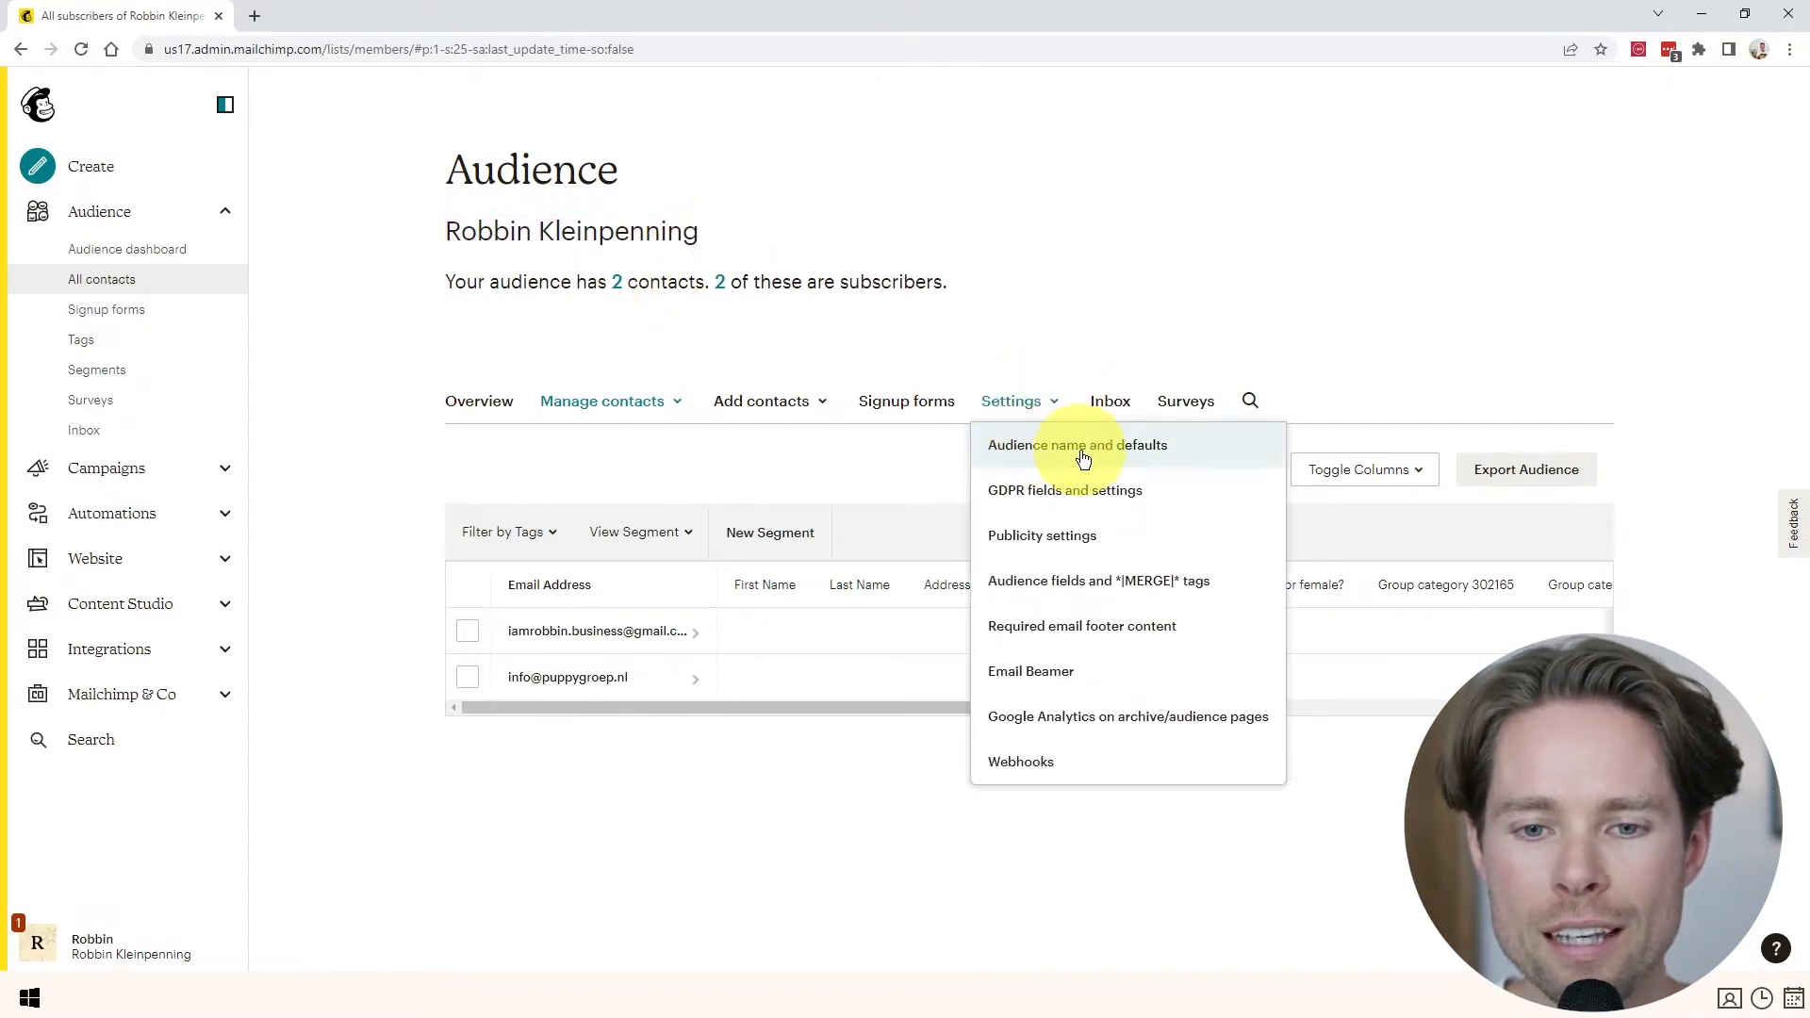
pyautogui.click(1203, 461)
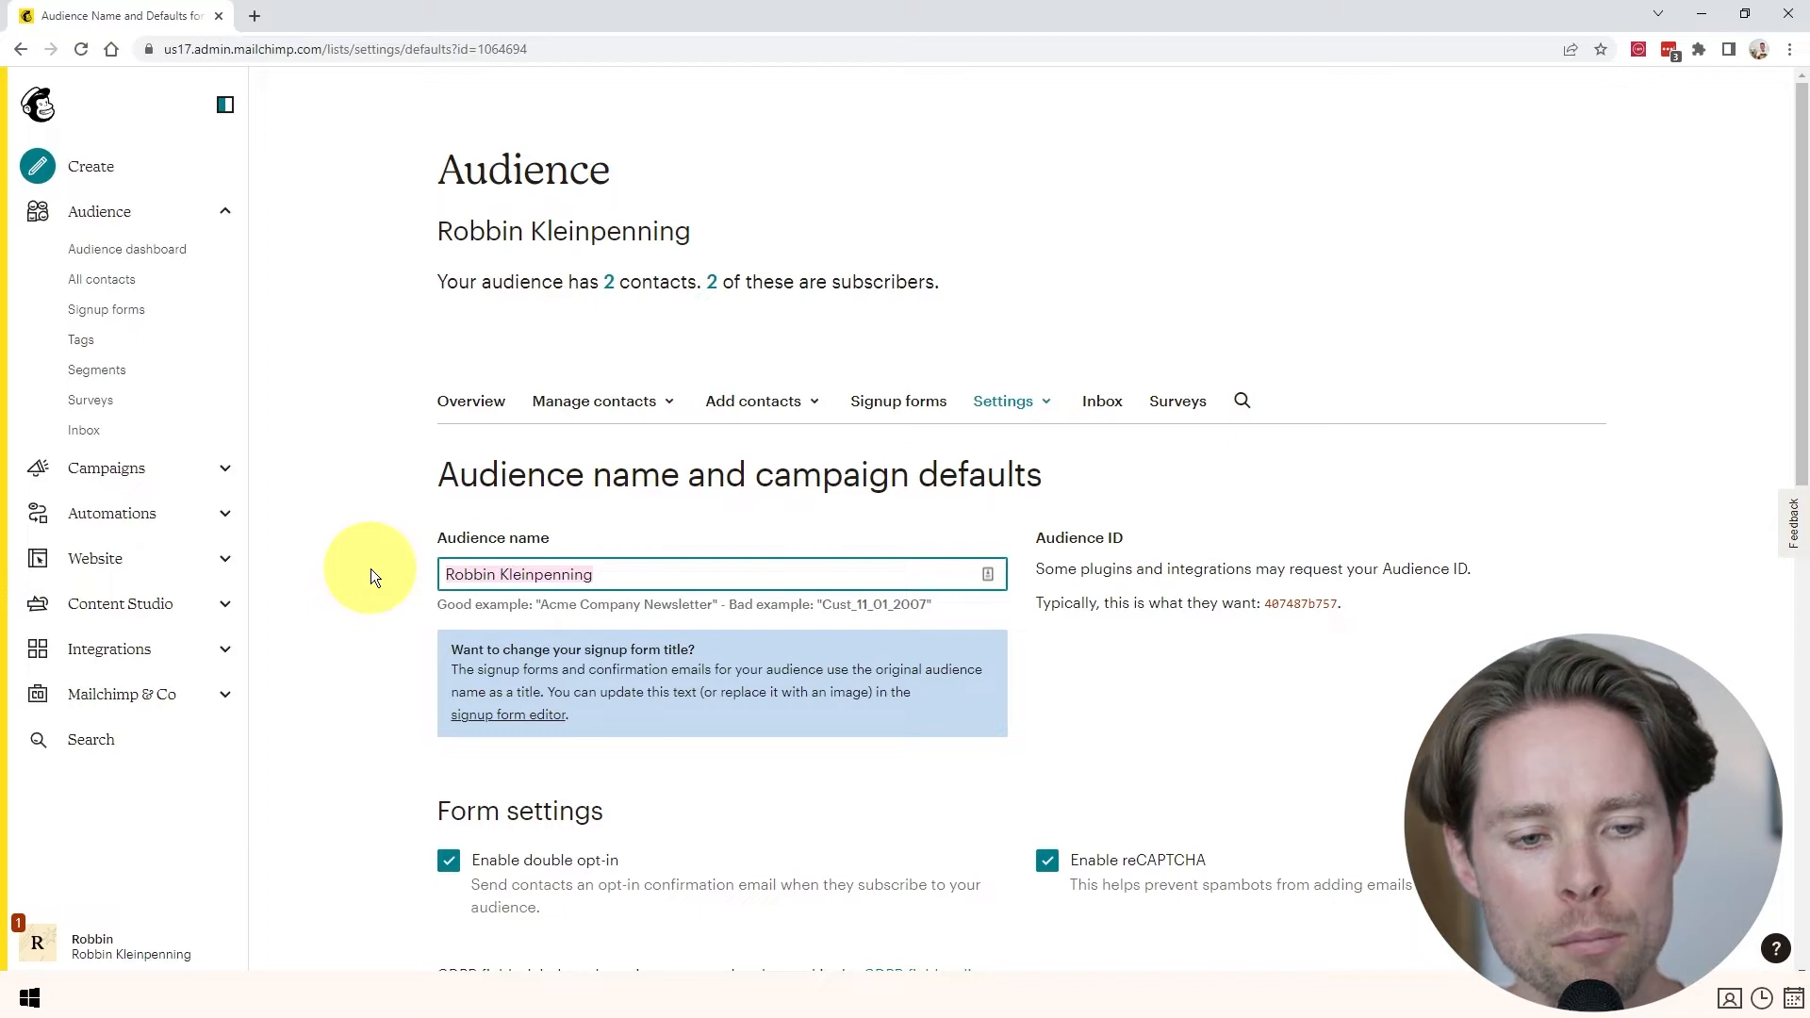
# - Rename the audience to 'San Diego's Hair Salon Newsletter' and save the audience and campaign defaults
pyautogui.press('BackSpace')
pyautogui.write('Creatoregg ')
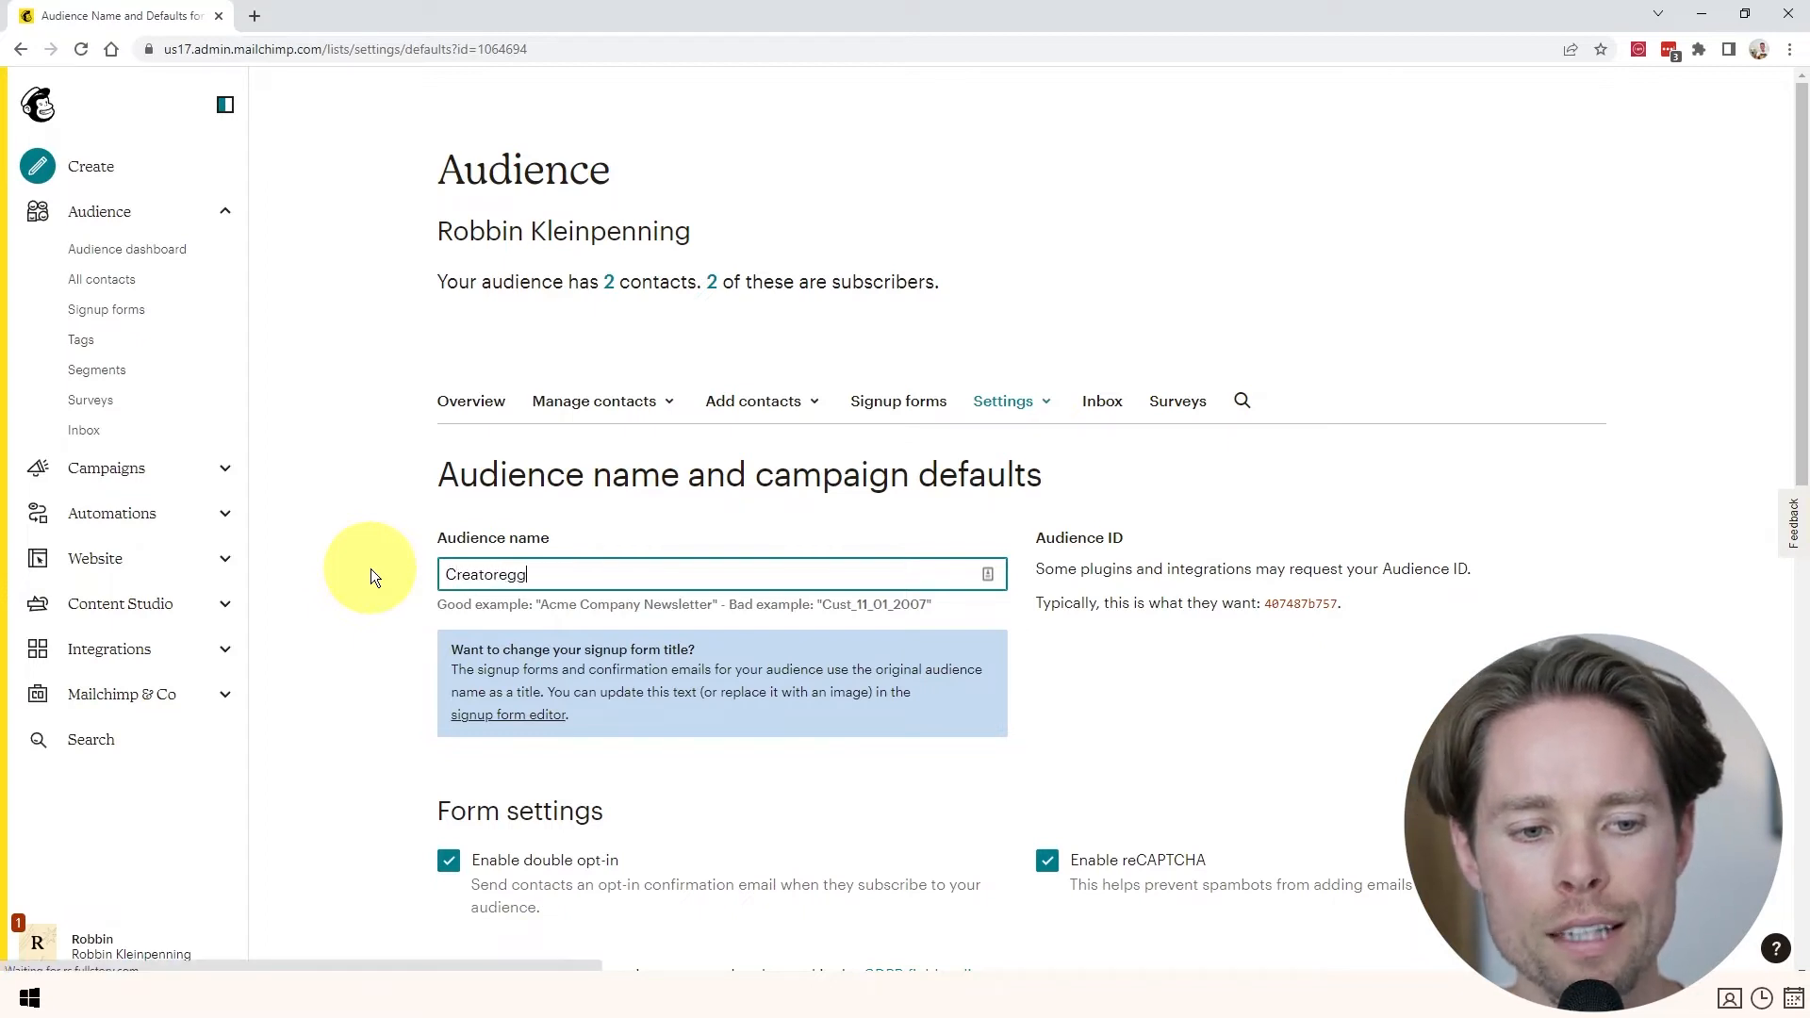
pyautogui.write('Newsletter')
pyautogui.hotkey('ctrl', 'a')
pyautogui.write("San Diego's Ha")
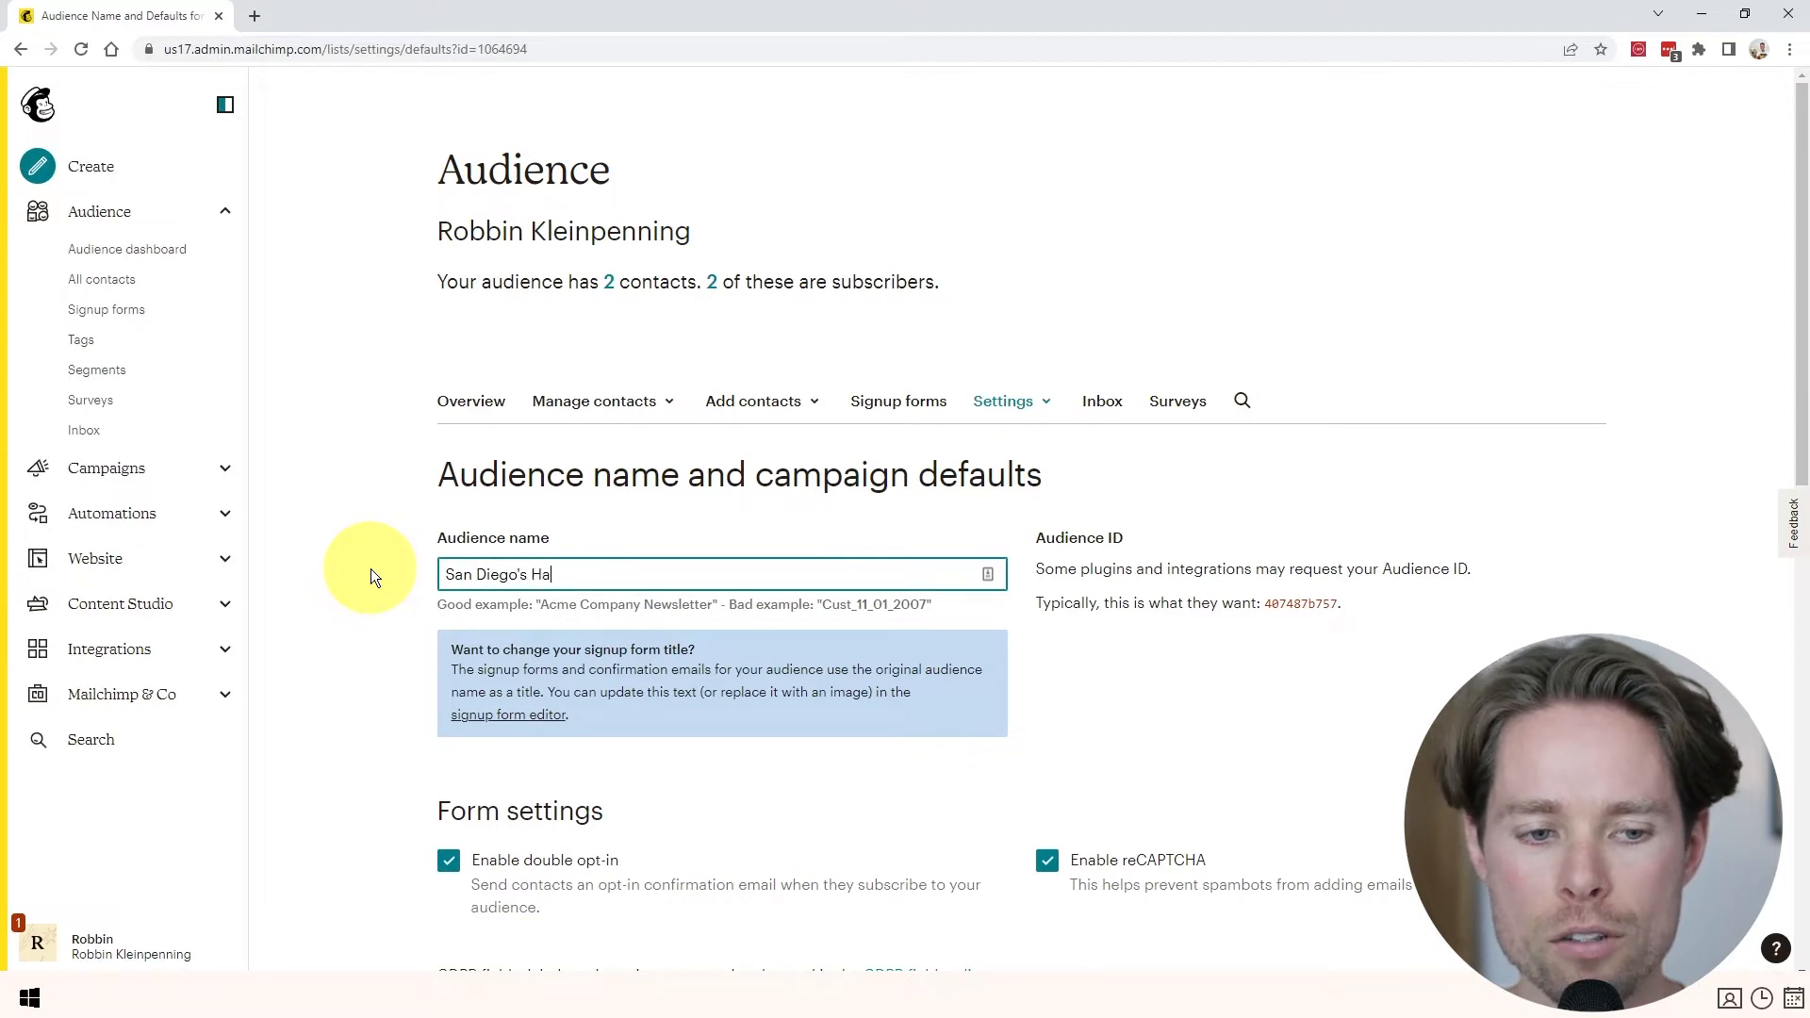
pyautogui.write('ir Salon Newsletter')
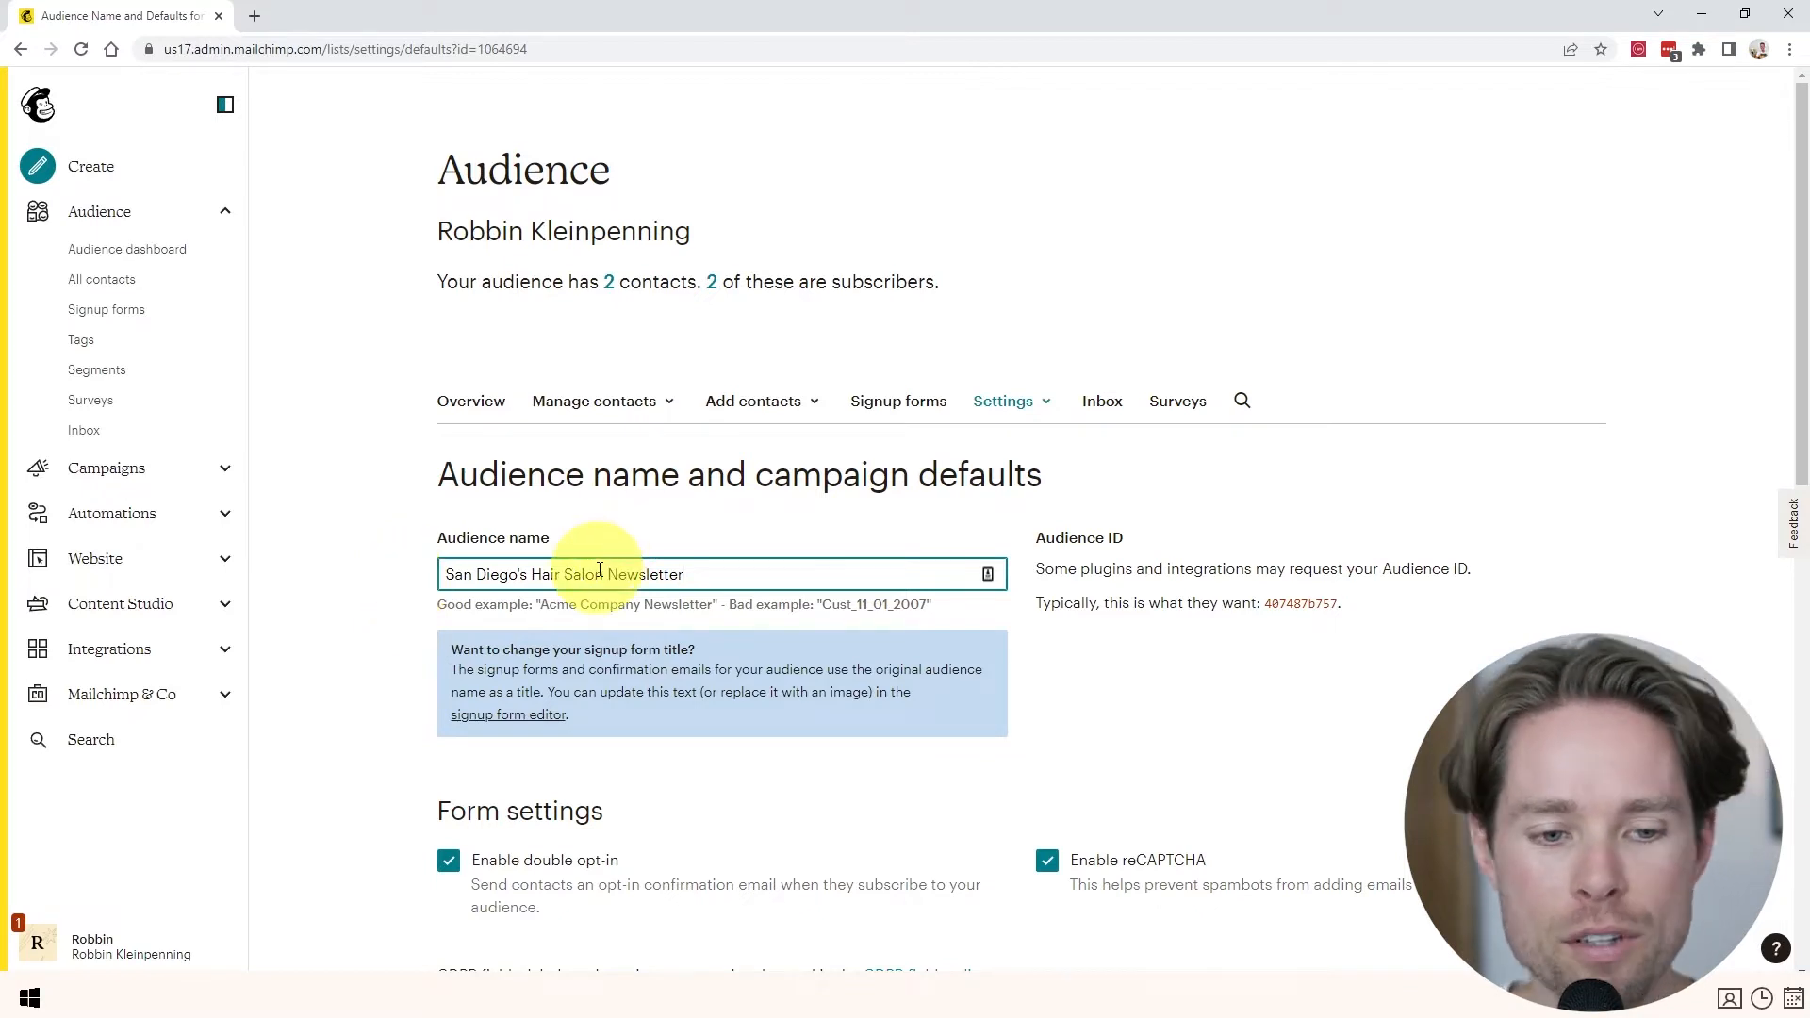
pyautogui.hotkey('ctrl', 'a')
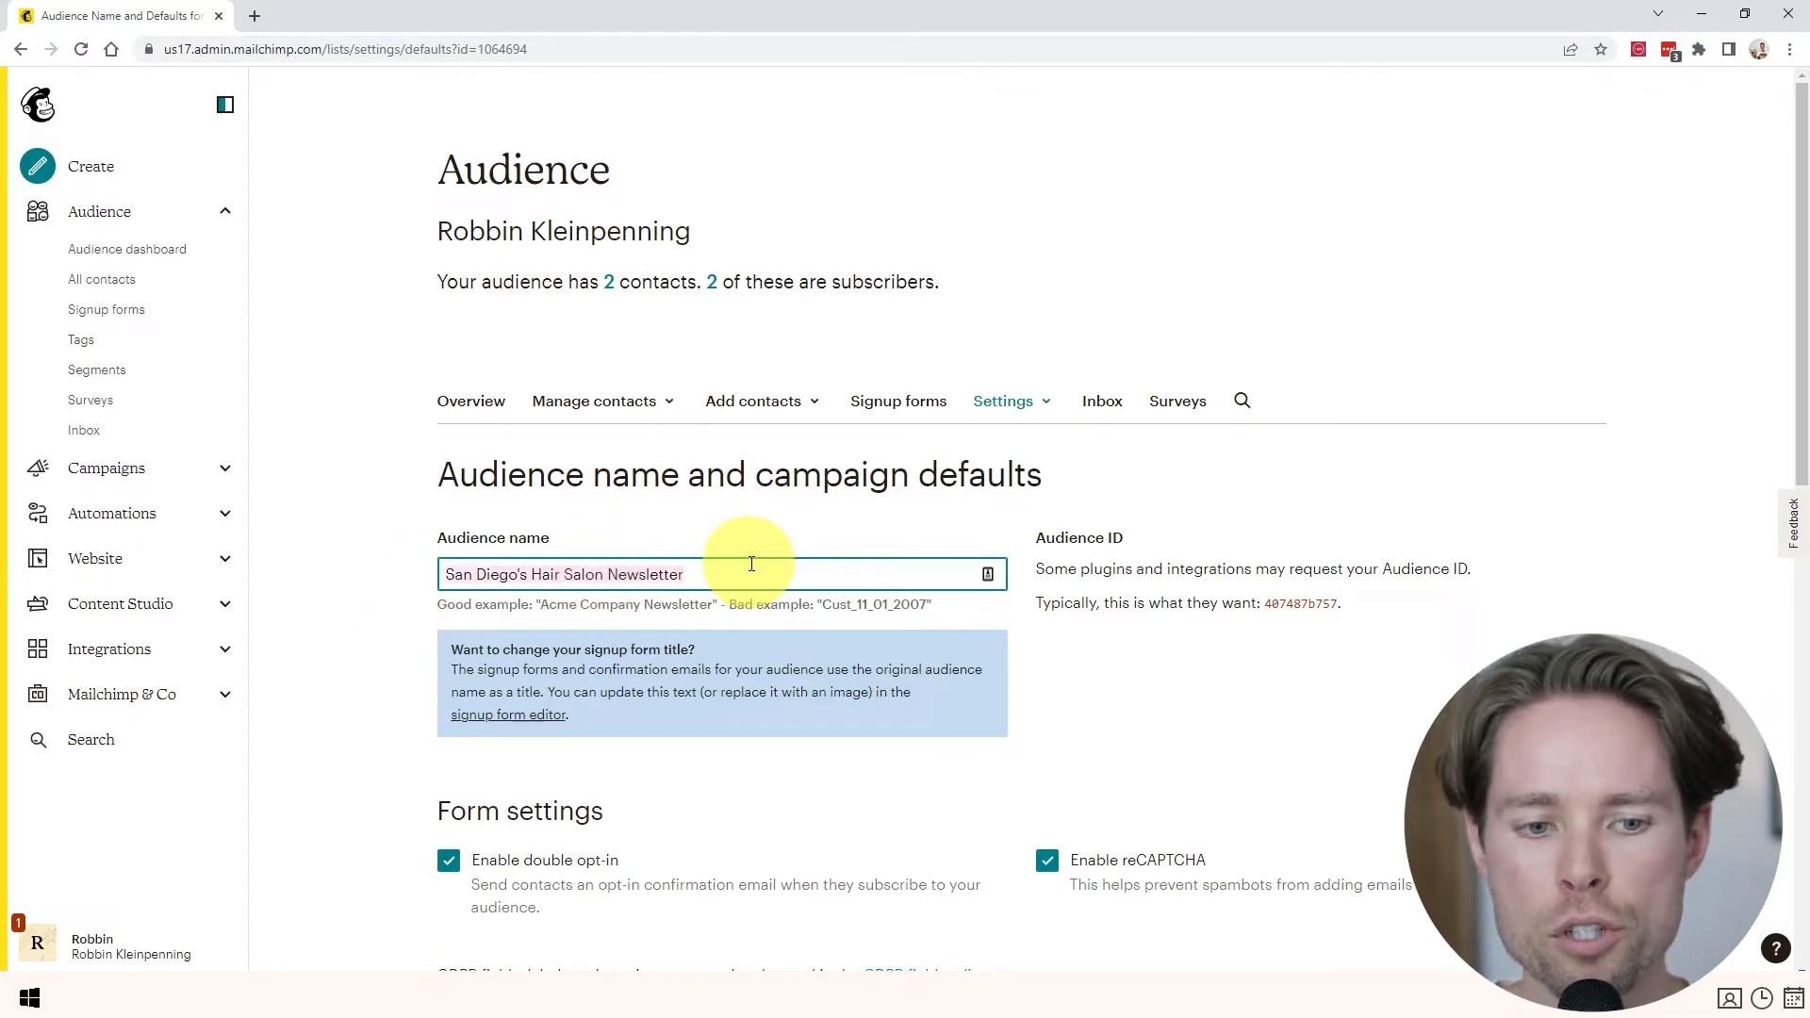
pyautogui.click(747, 570)
pyautogui.scroll(-10, 766, 586)
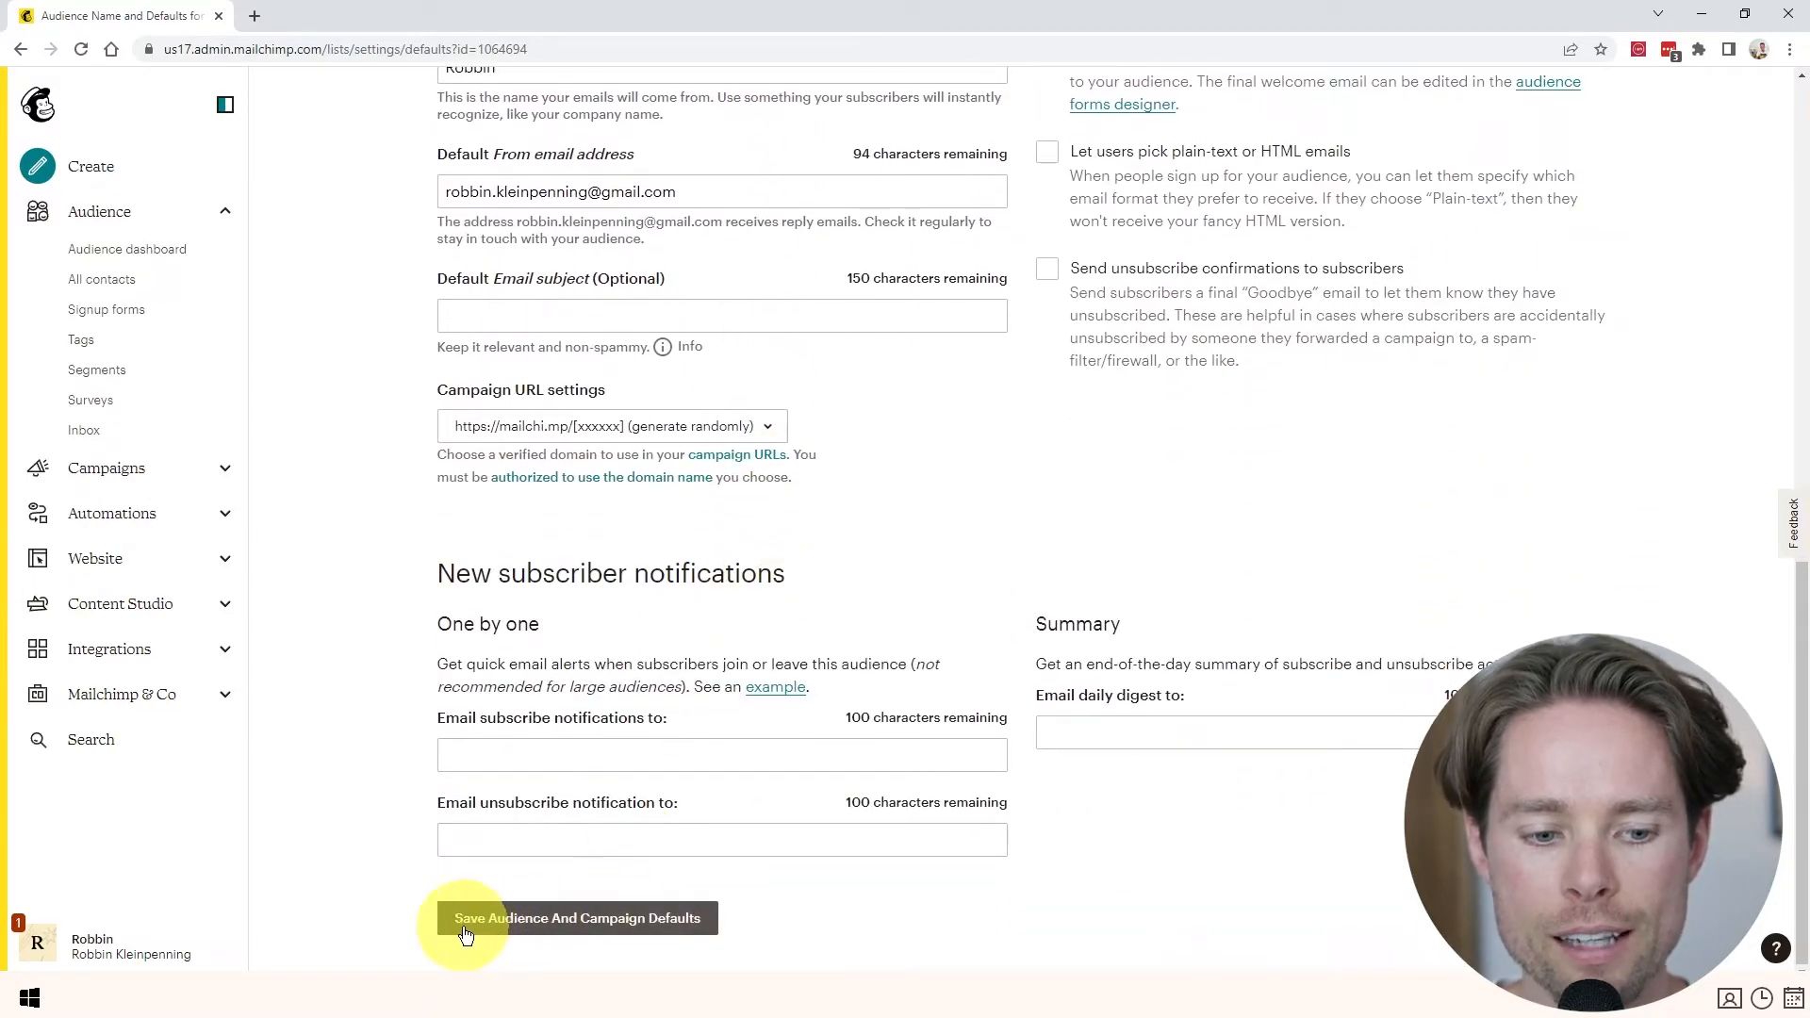
pyautogui.click(577, 920)
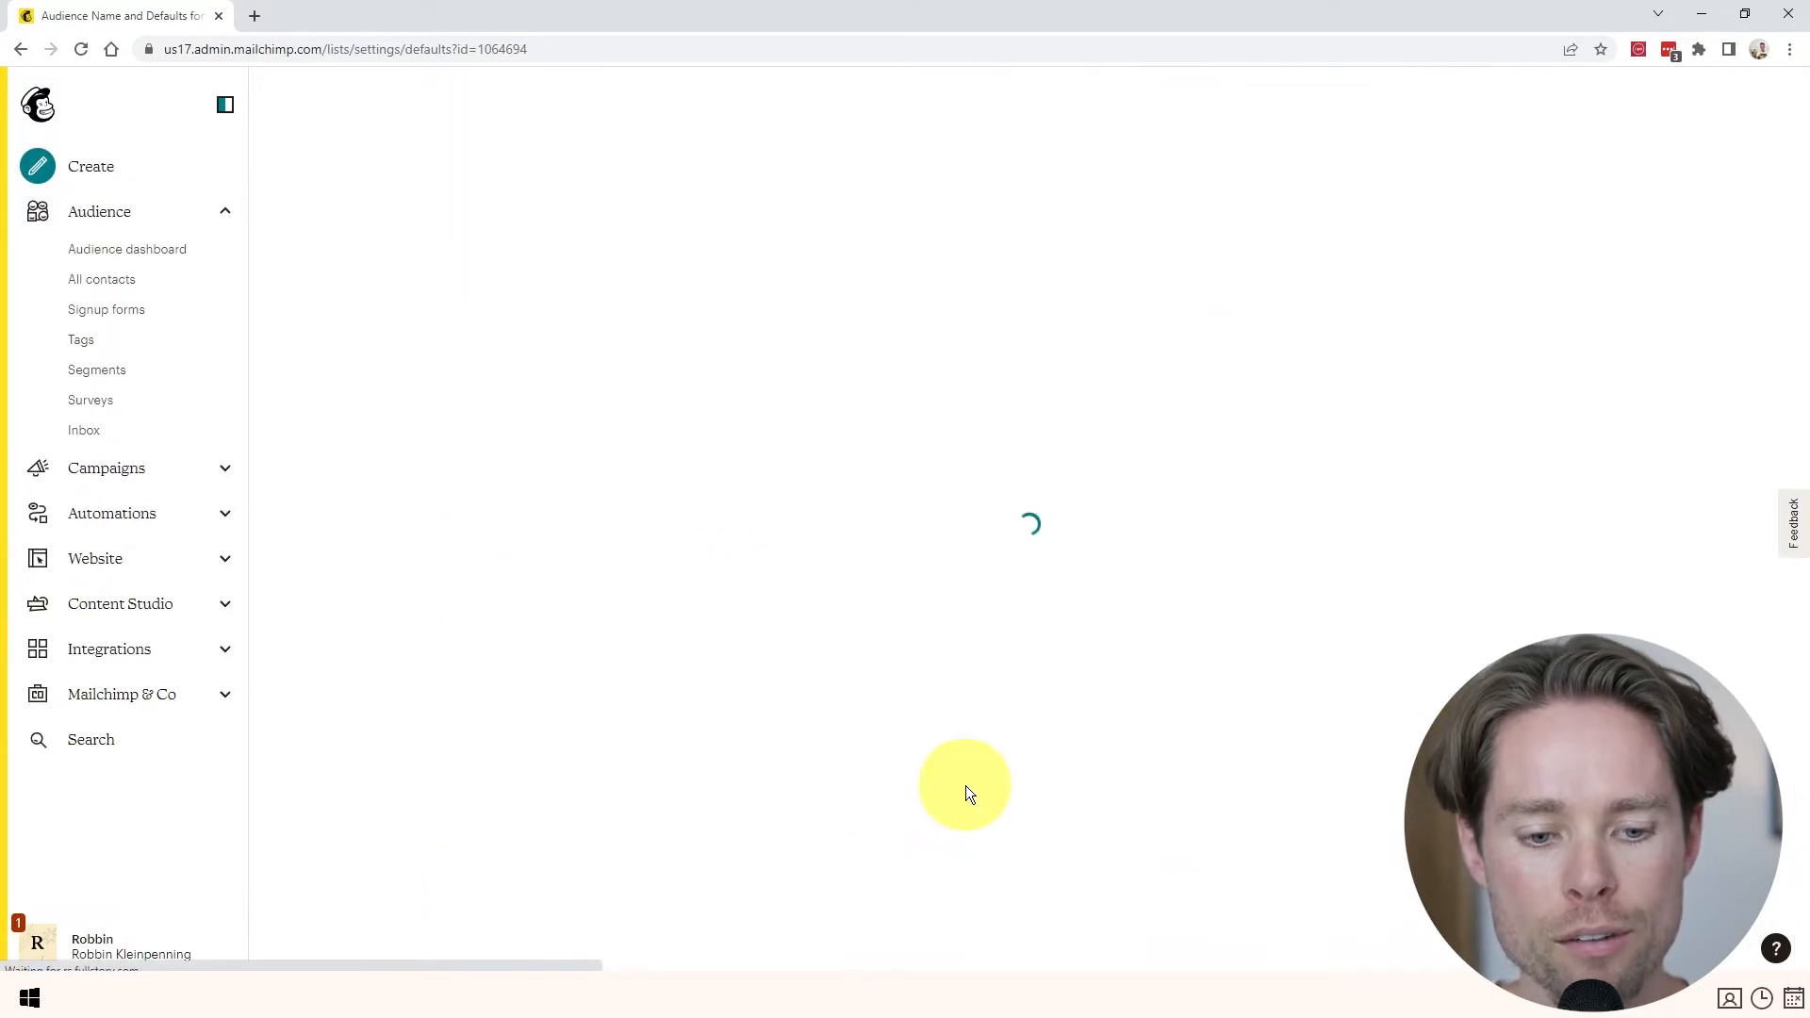
pyautogui.scroll(-2, 641, 396)
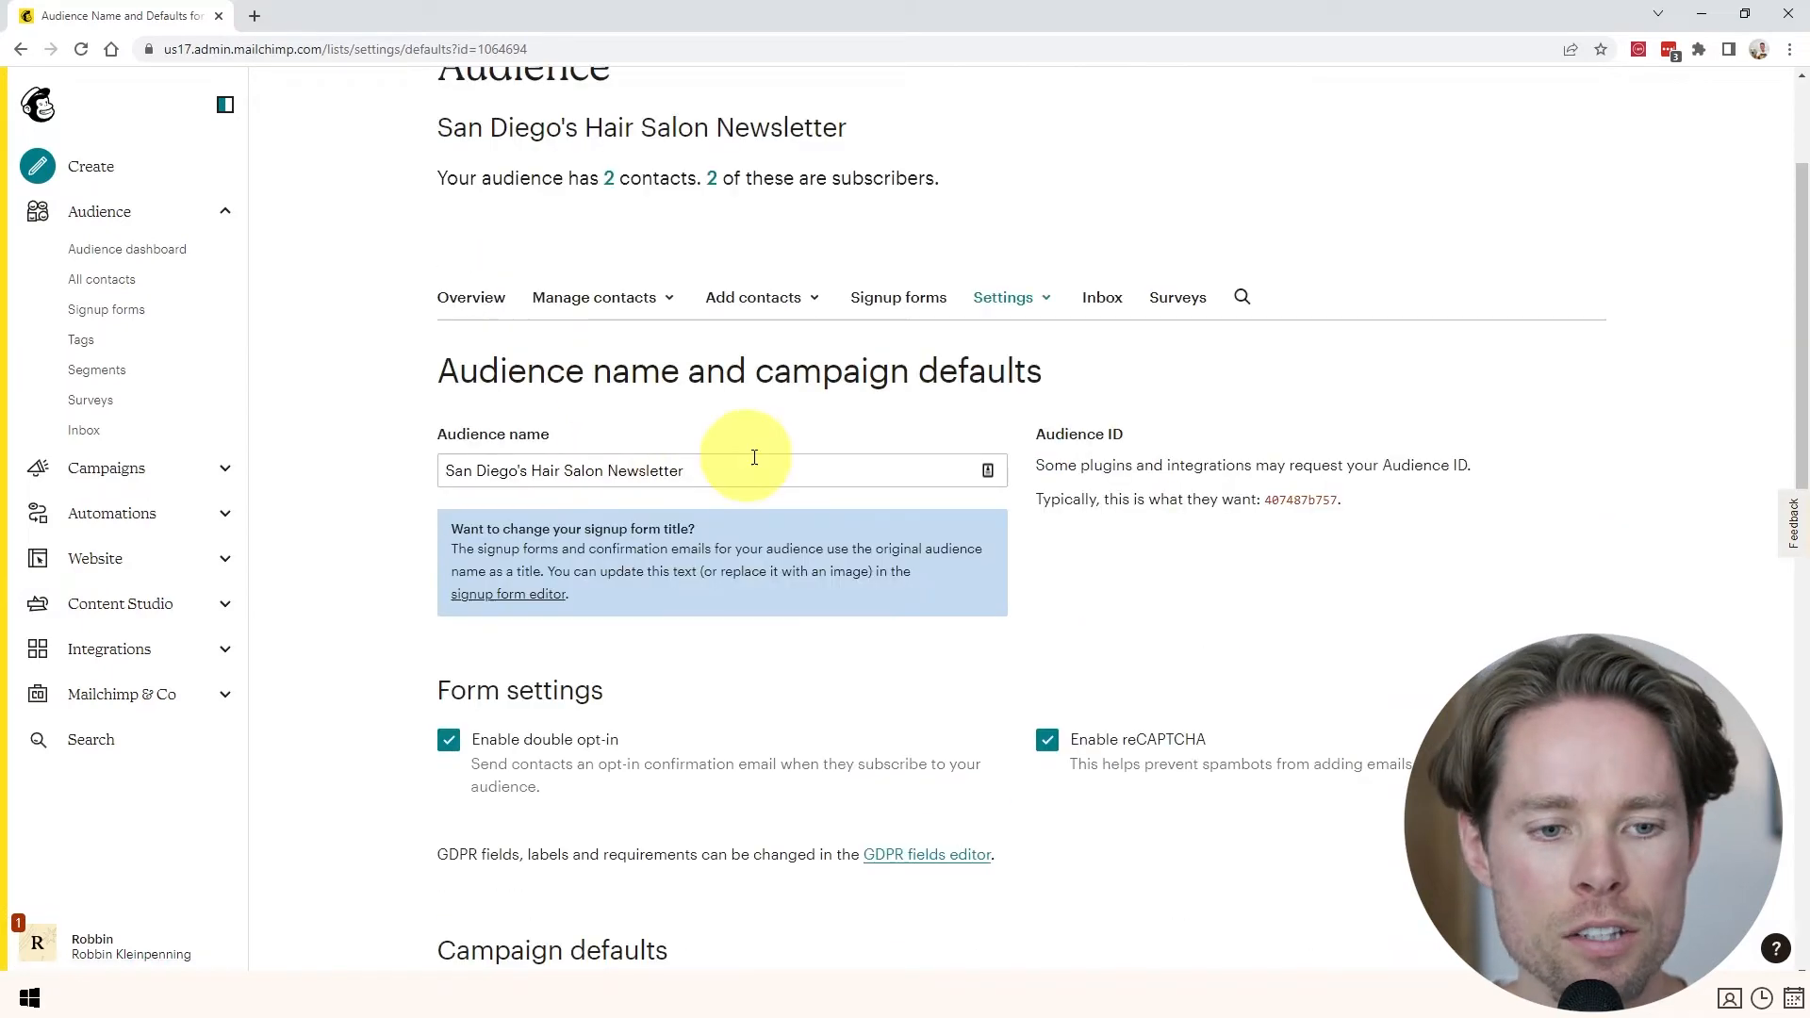
pyautogui.scroll(2, 542, 453)
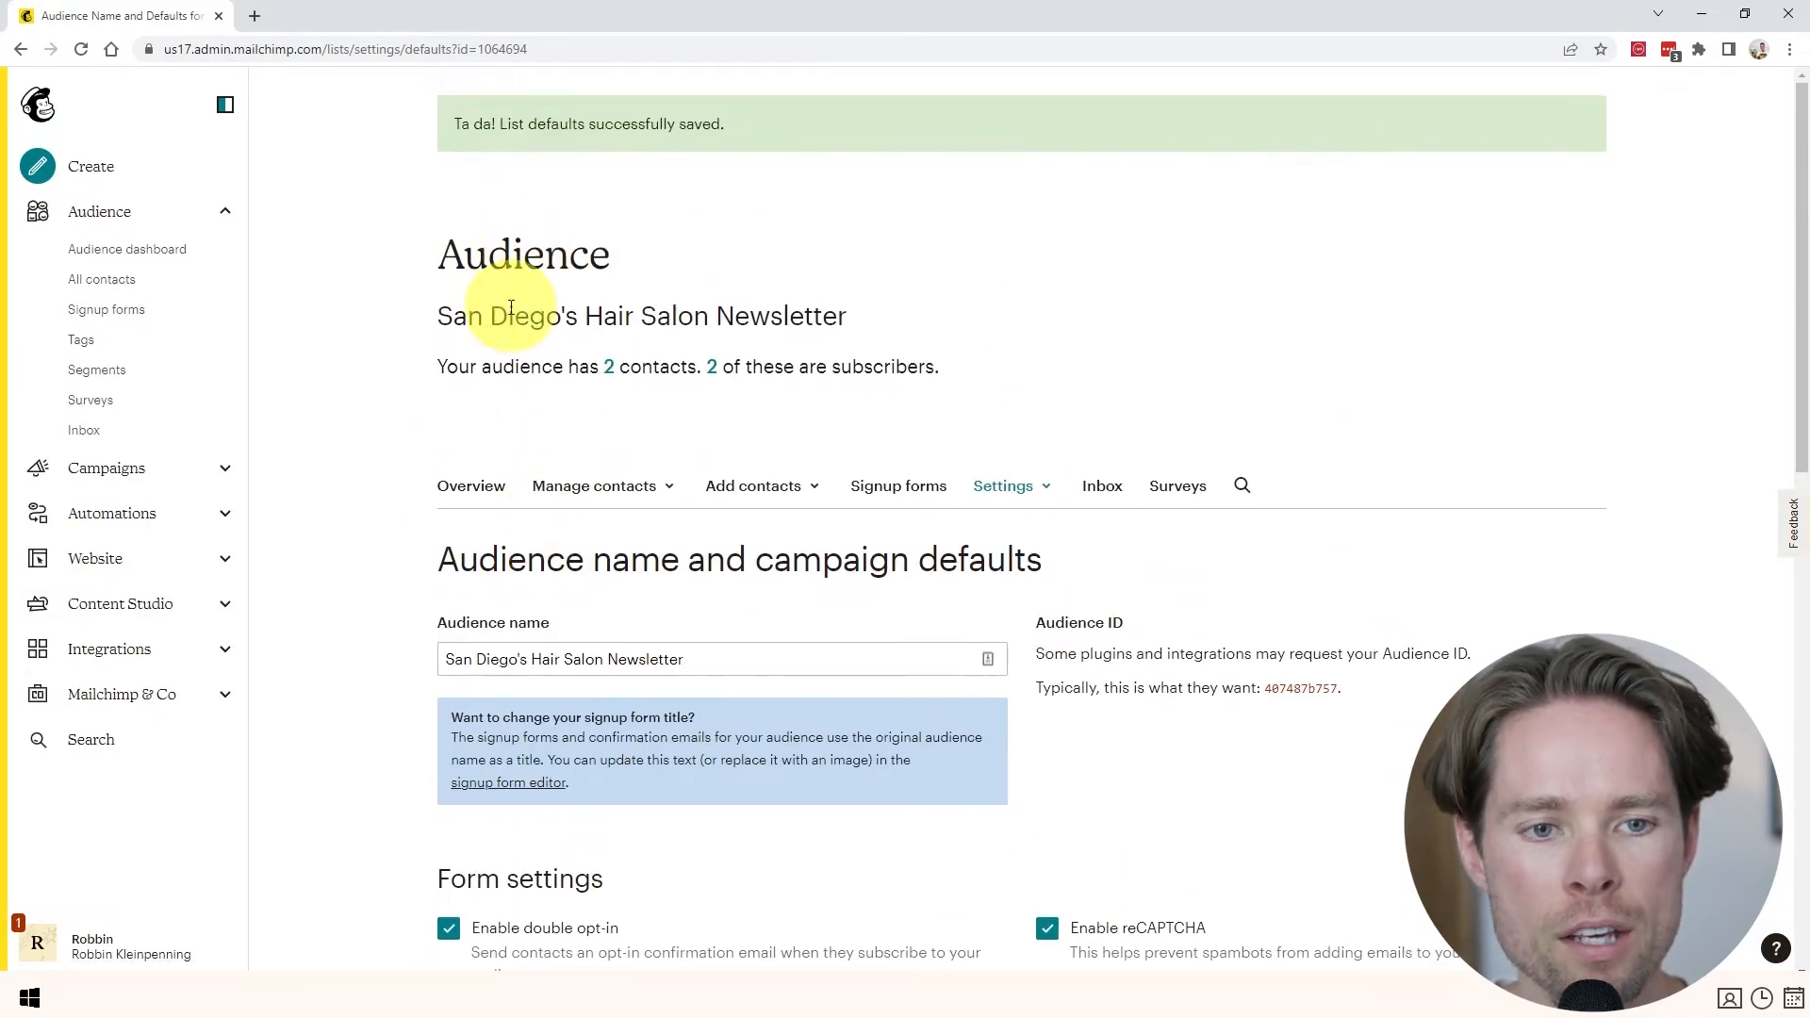
pyautogui.moveTo(441, 321); pyautogui.dragTo(860, 320)
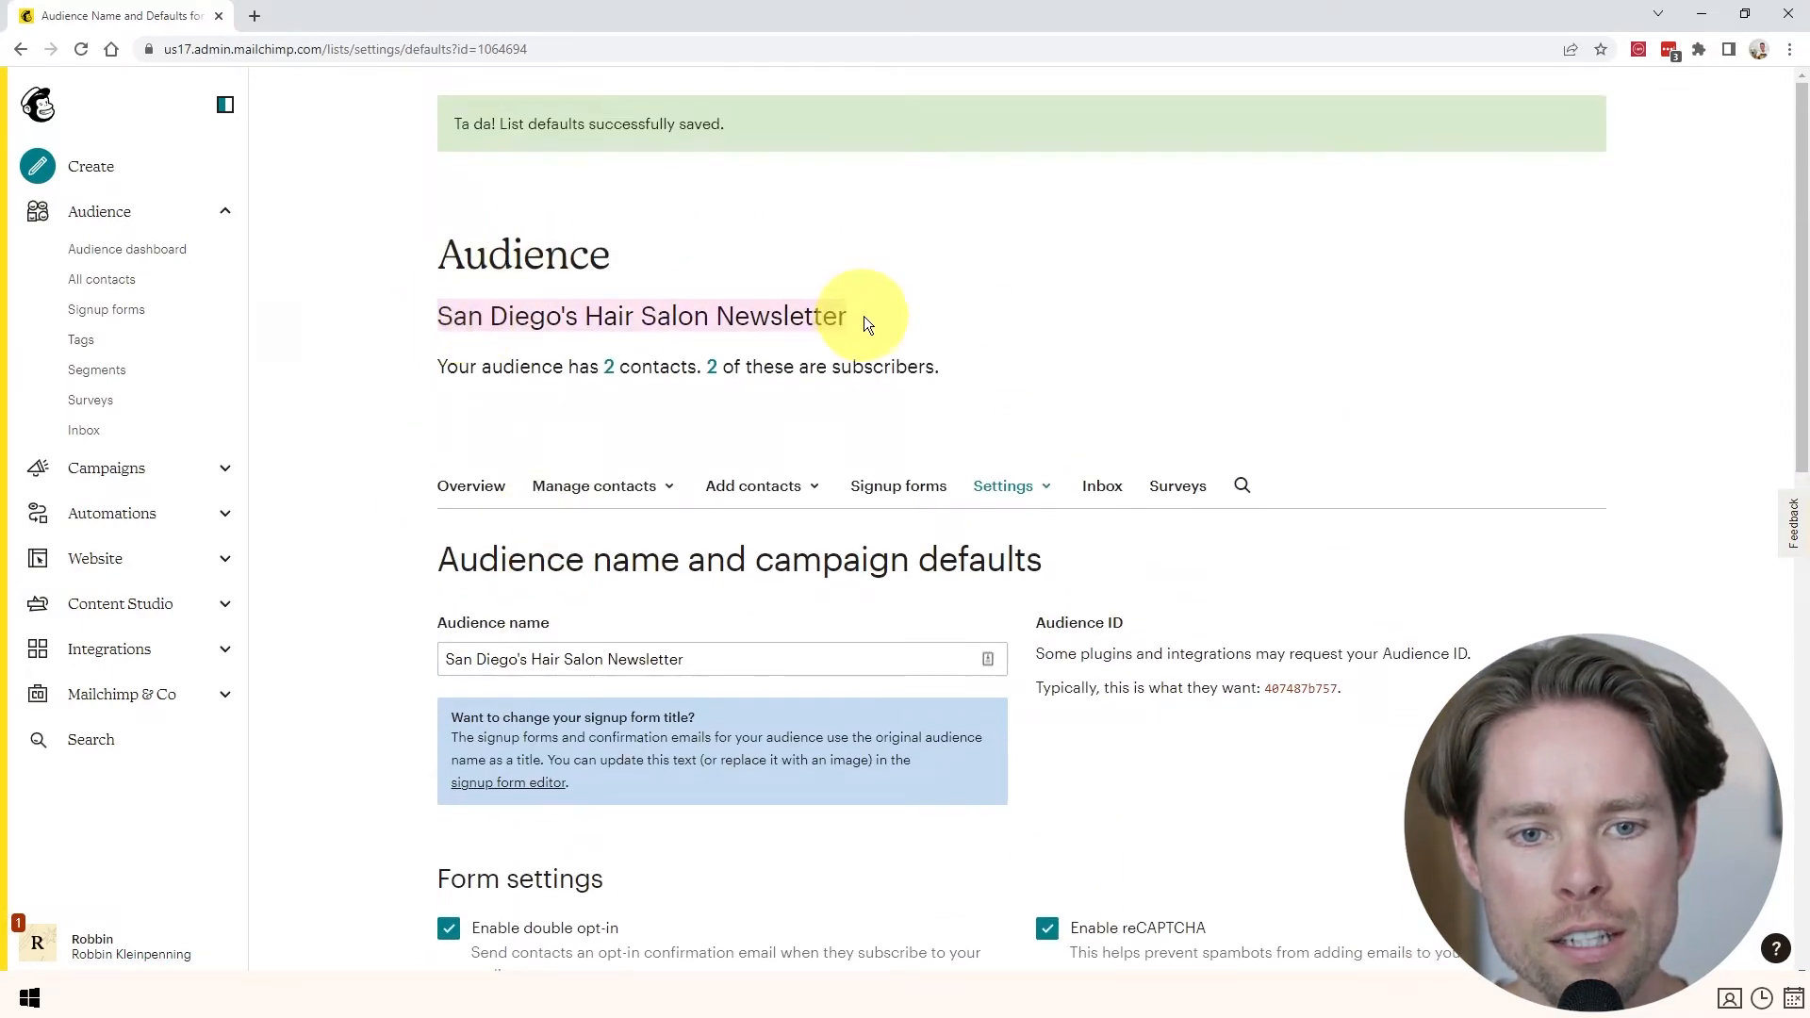
# - Go back to the San Diego's Hair Salon Newsletter audience dashboard
pyautogui.tripleClick(746, 324)
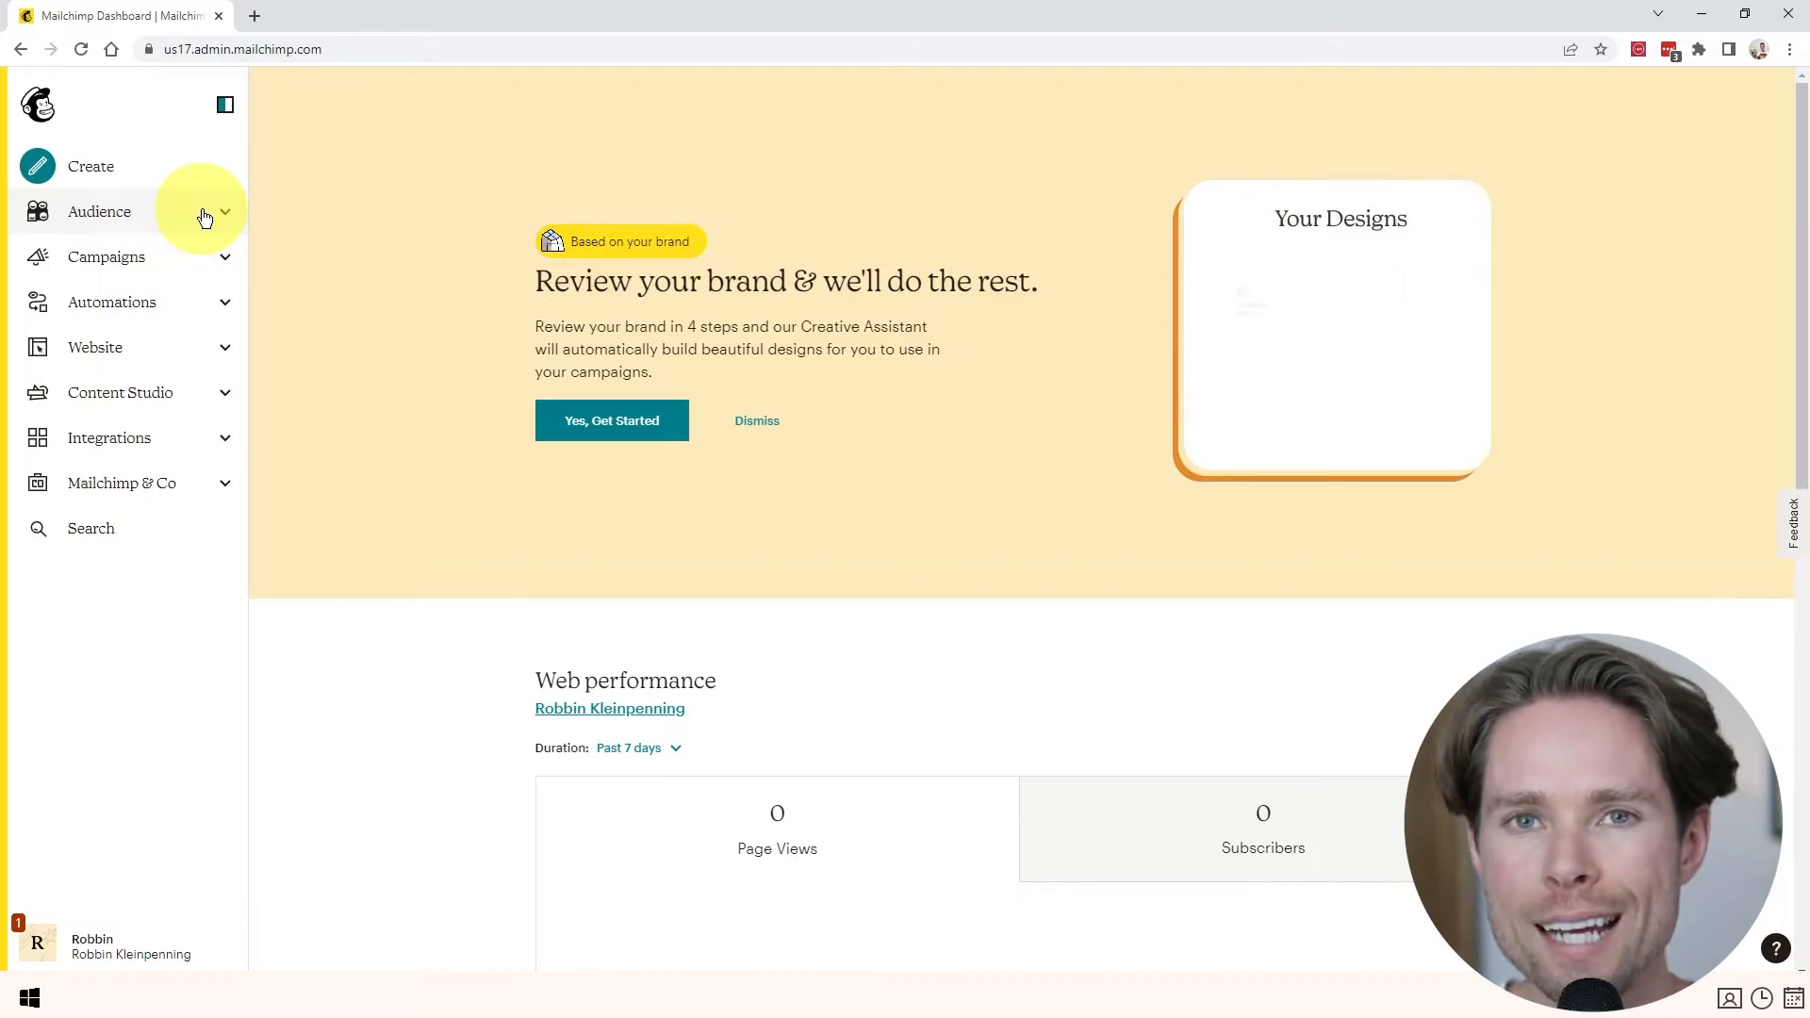
pyautogui.click(109, 213)
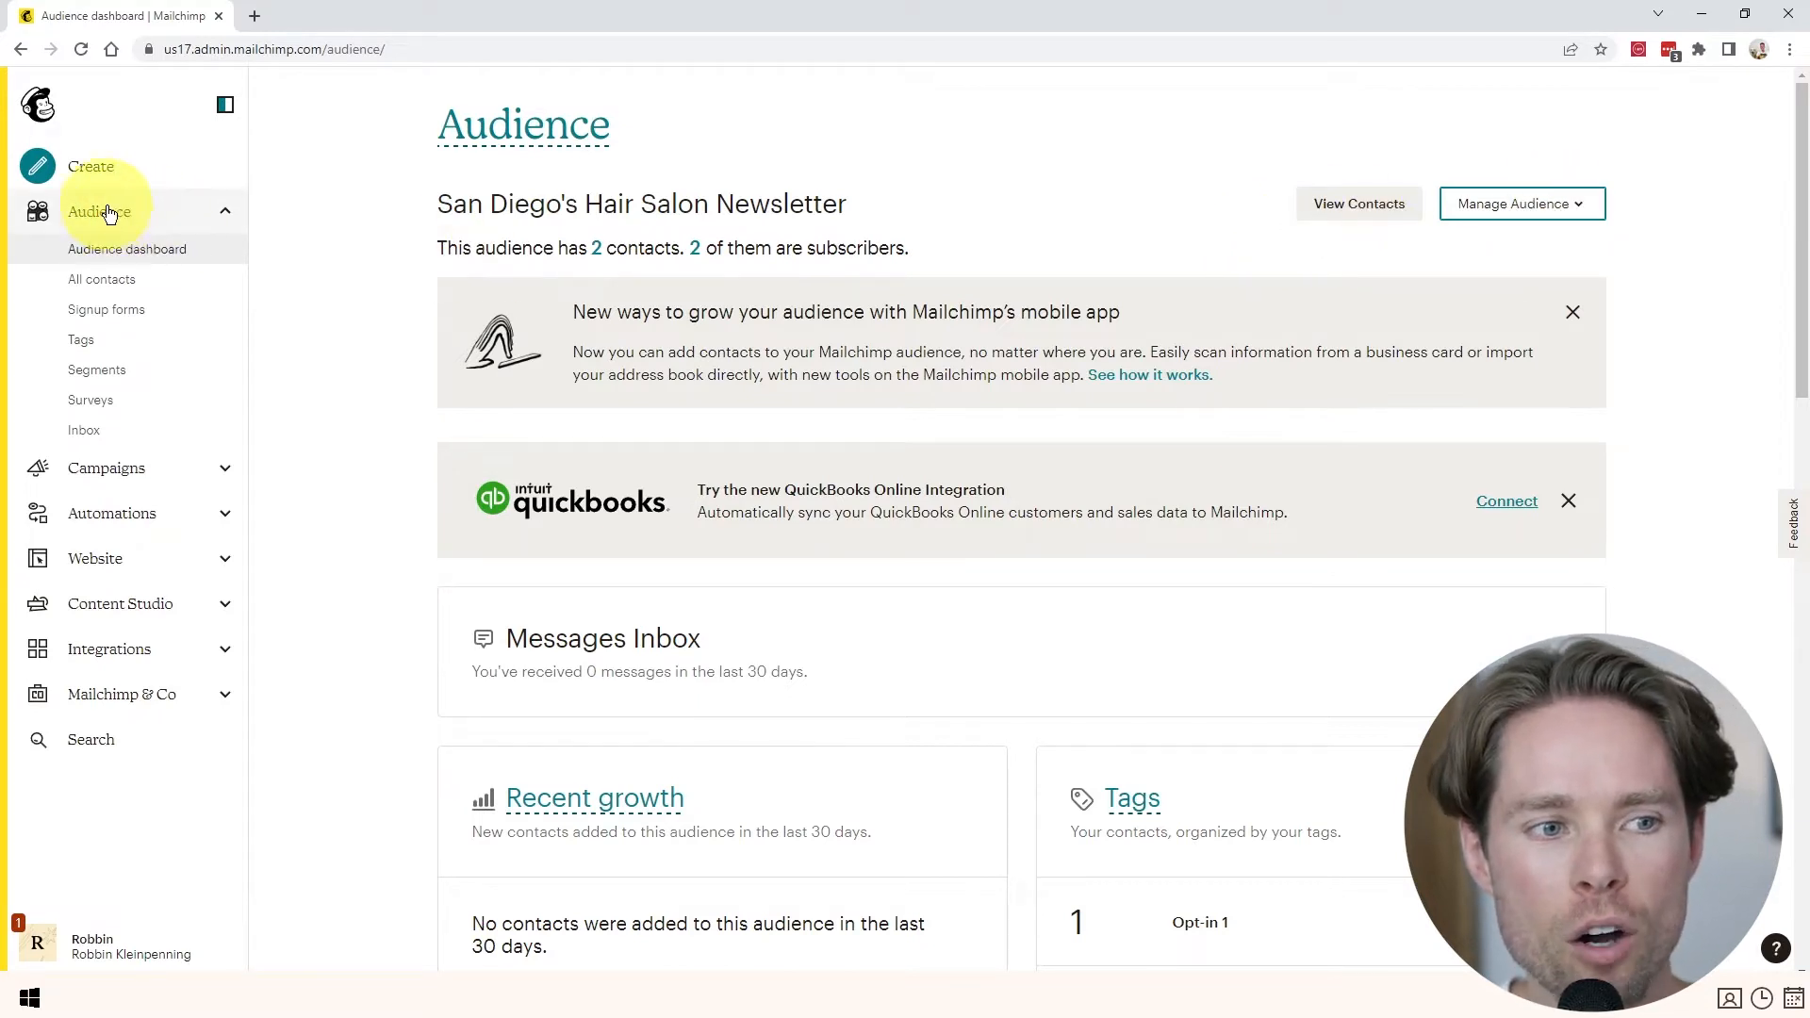
# - Start importing contacts with the Copy and paste method
pyautogui.click(1560, 210)
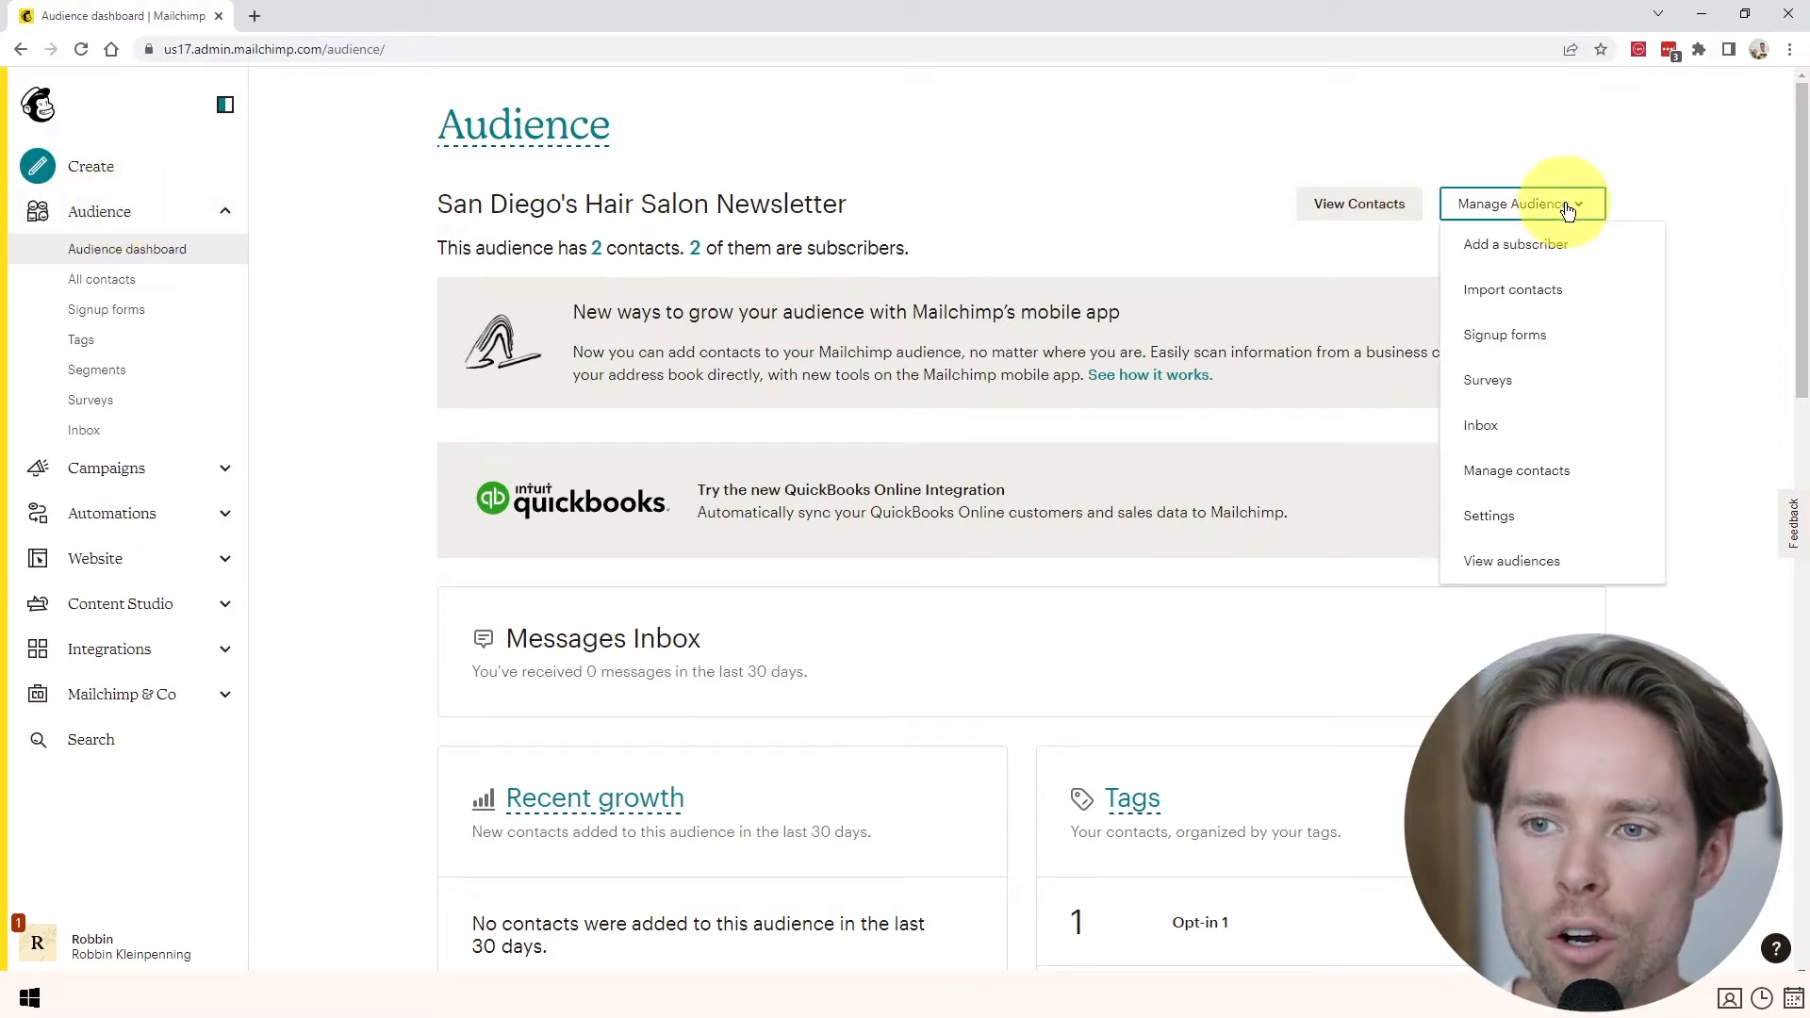
pyautogui.click(1511, 294)
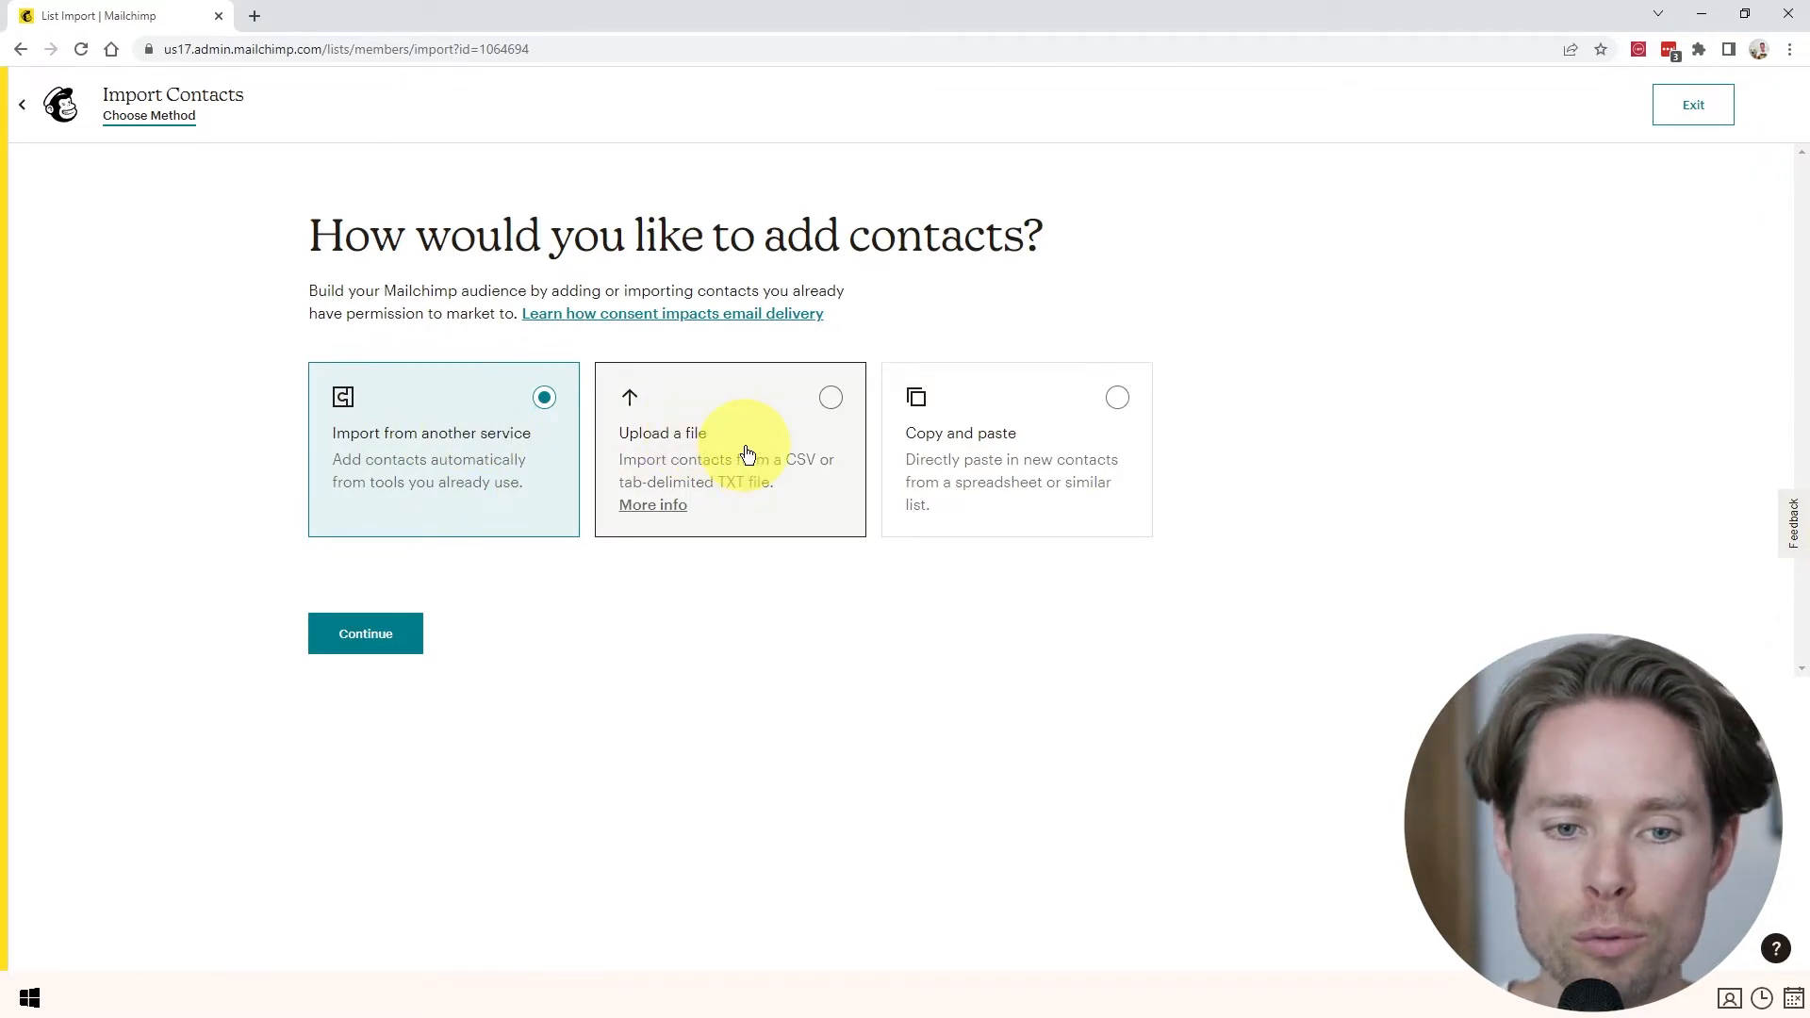
pyautogui.click(1072, 458)
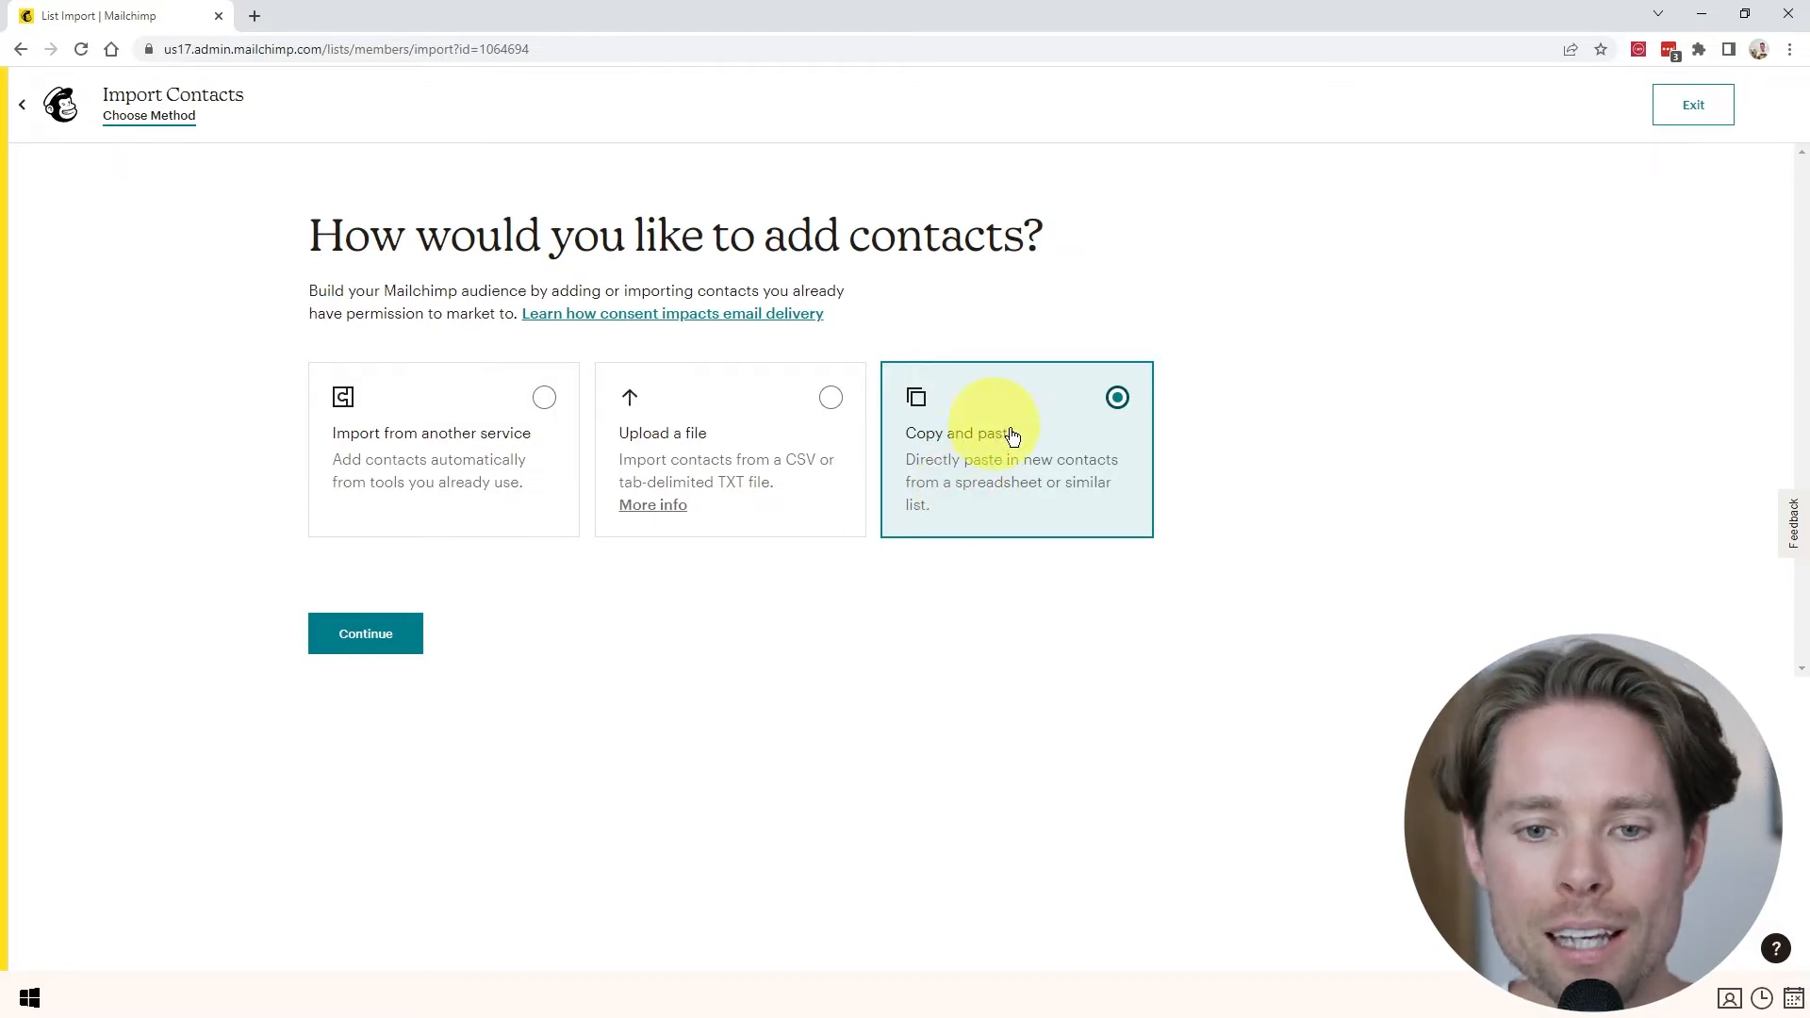
pyautogui.click(372, 631)
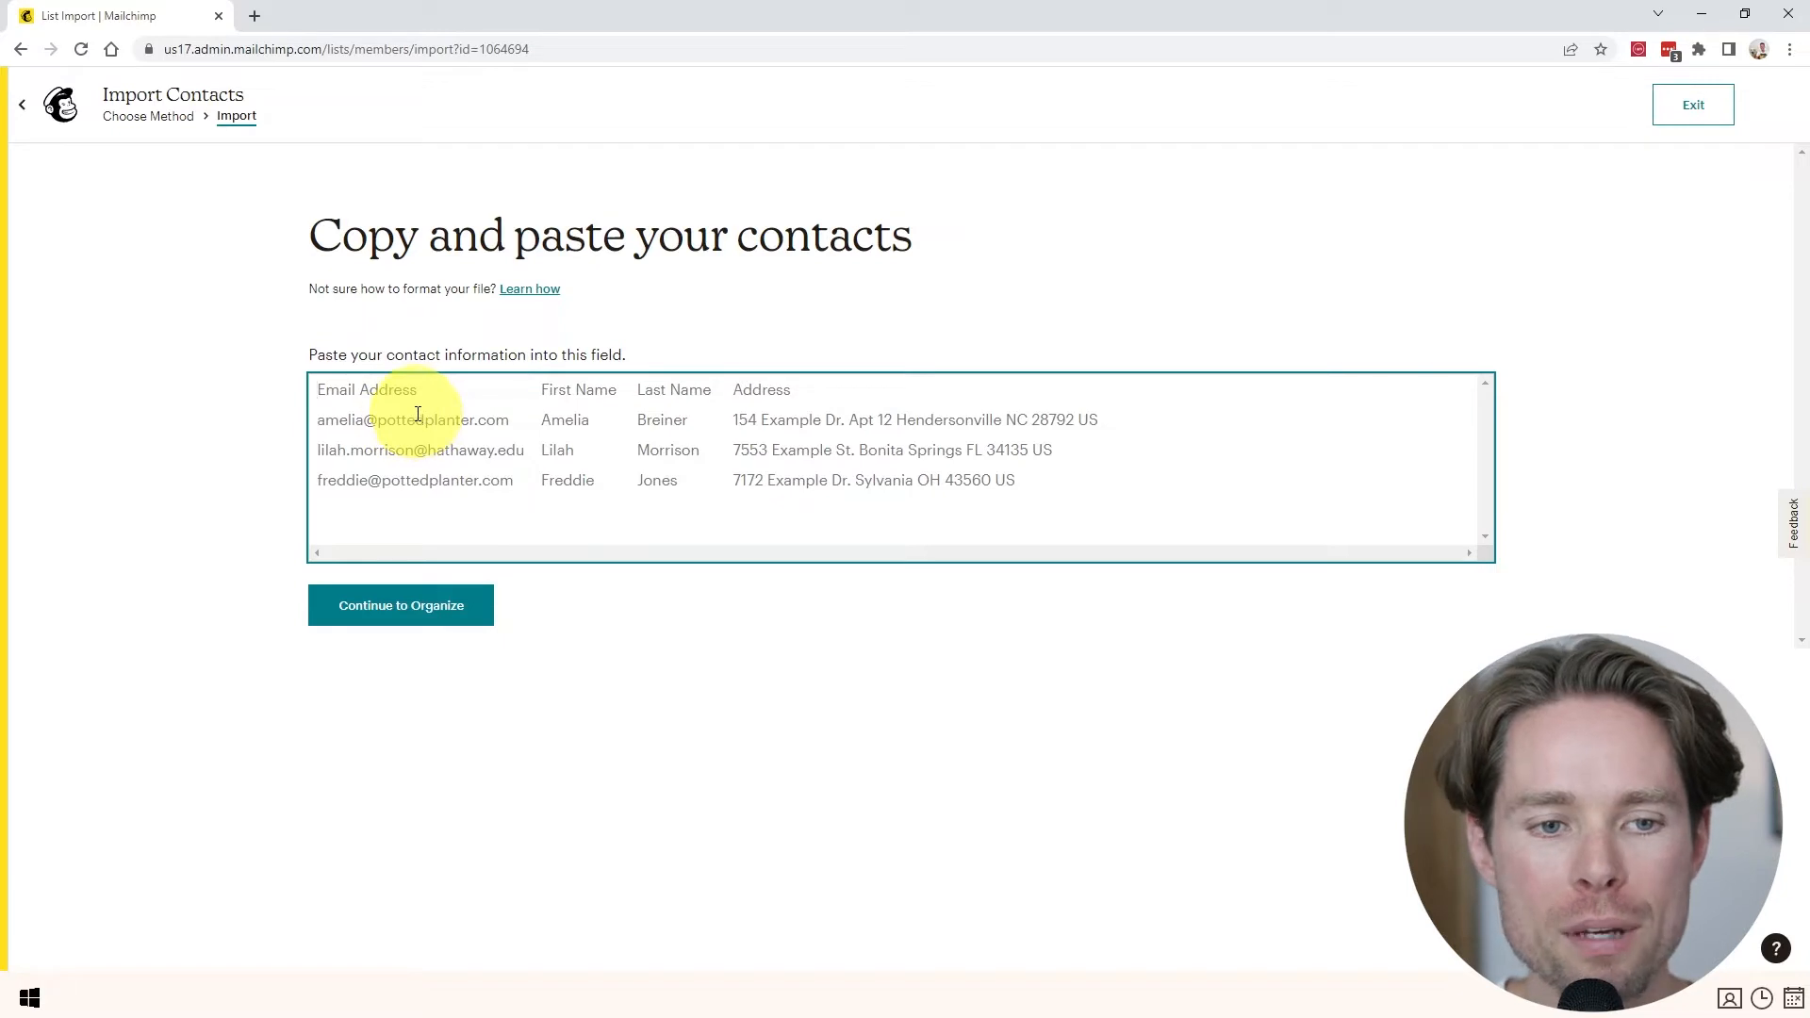
# - Enter one contact's e-mail address and continue to the tagging step
pyautogui.click(385, 403)
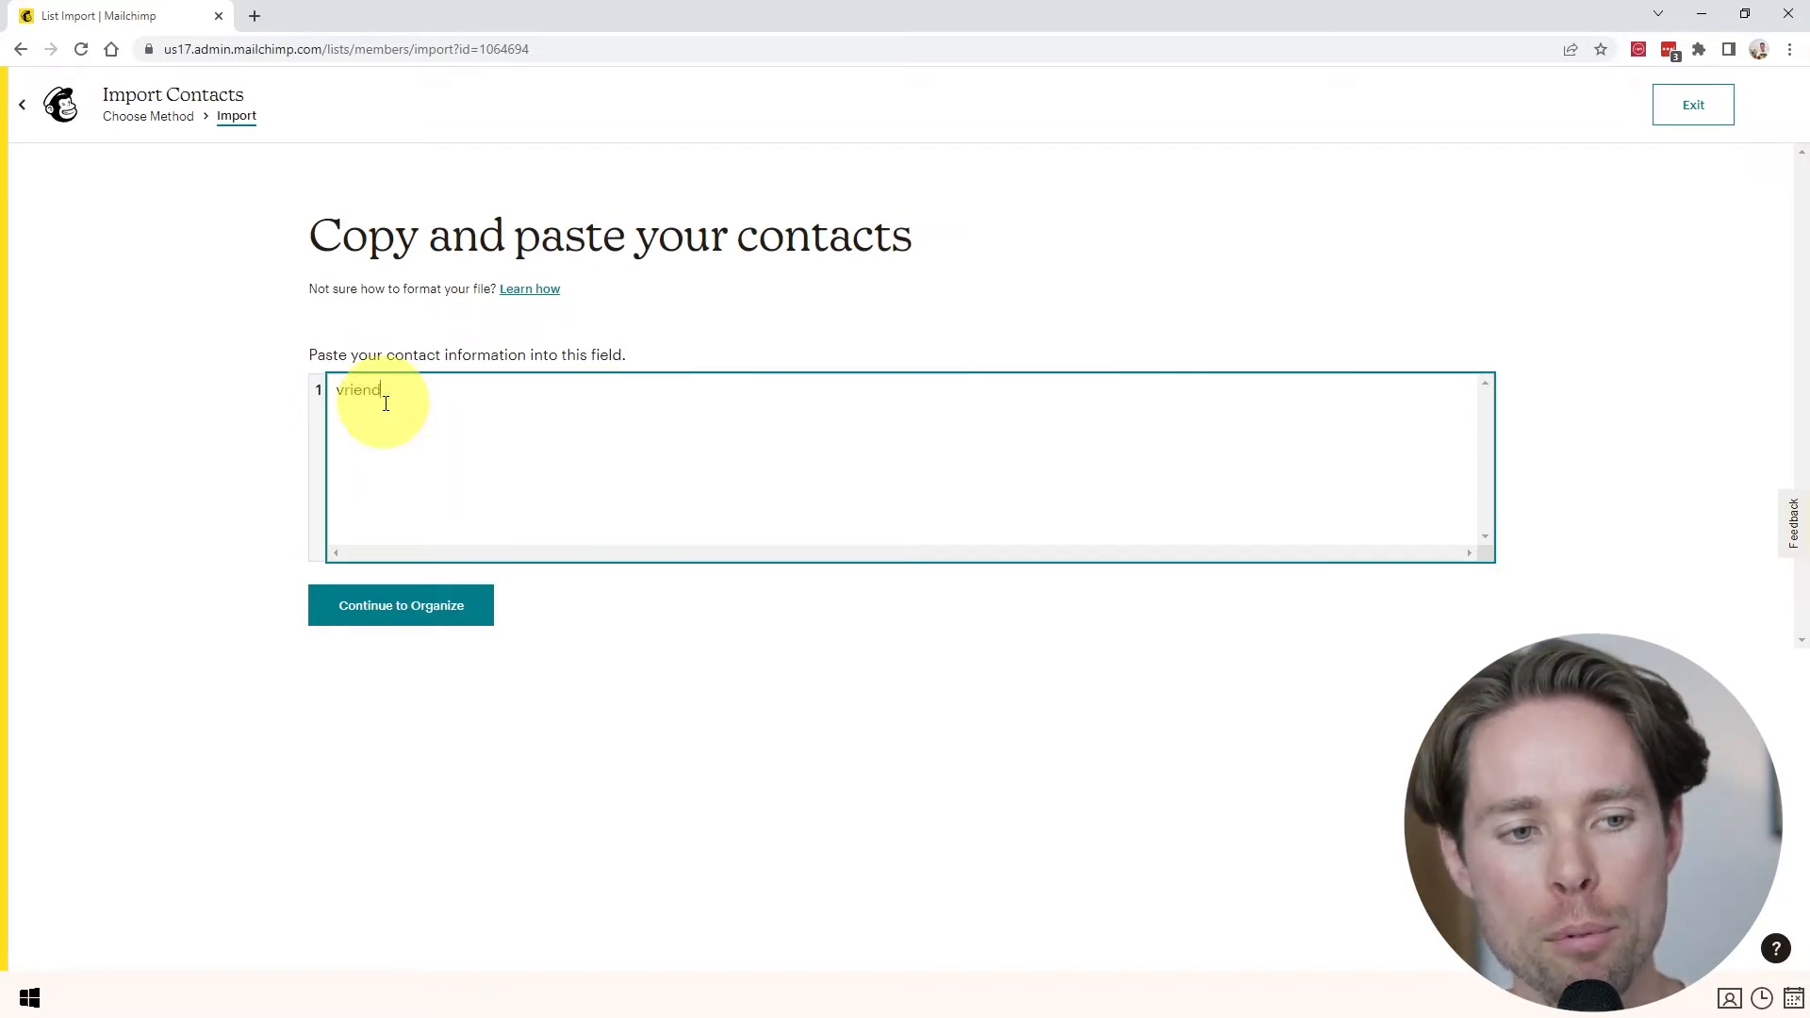
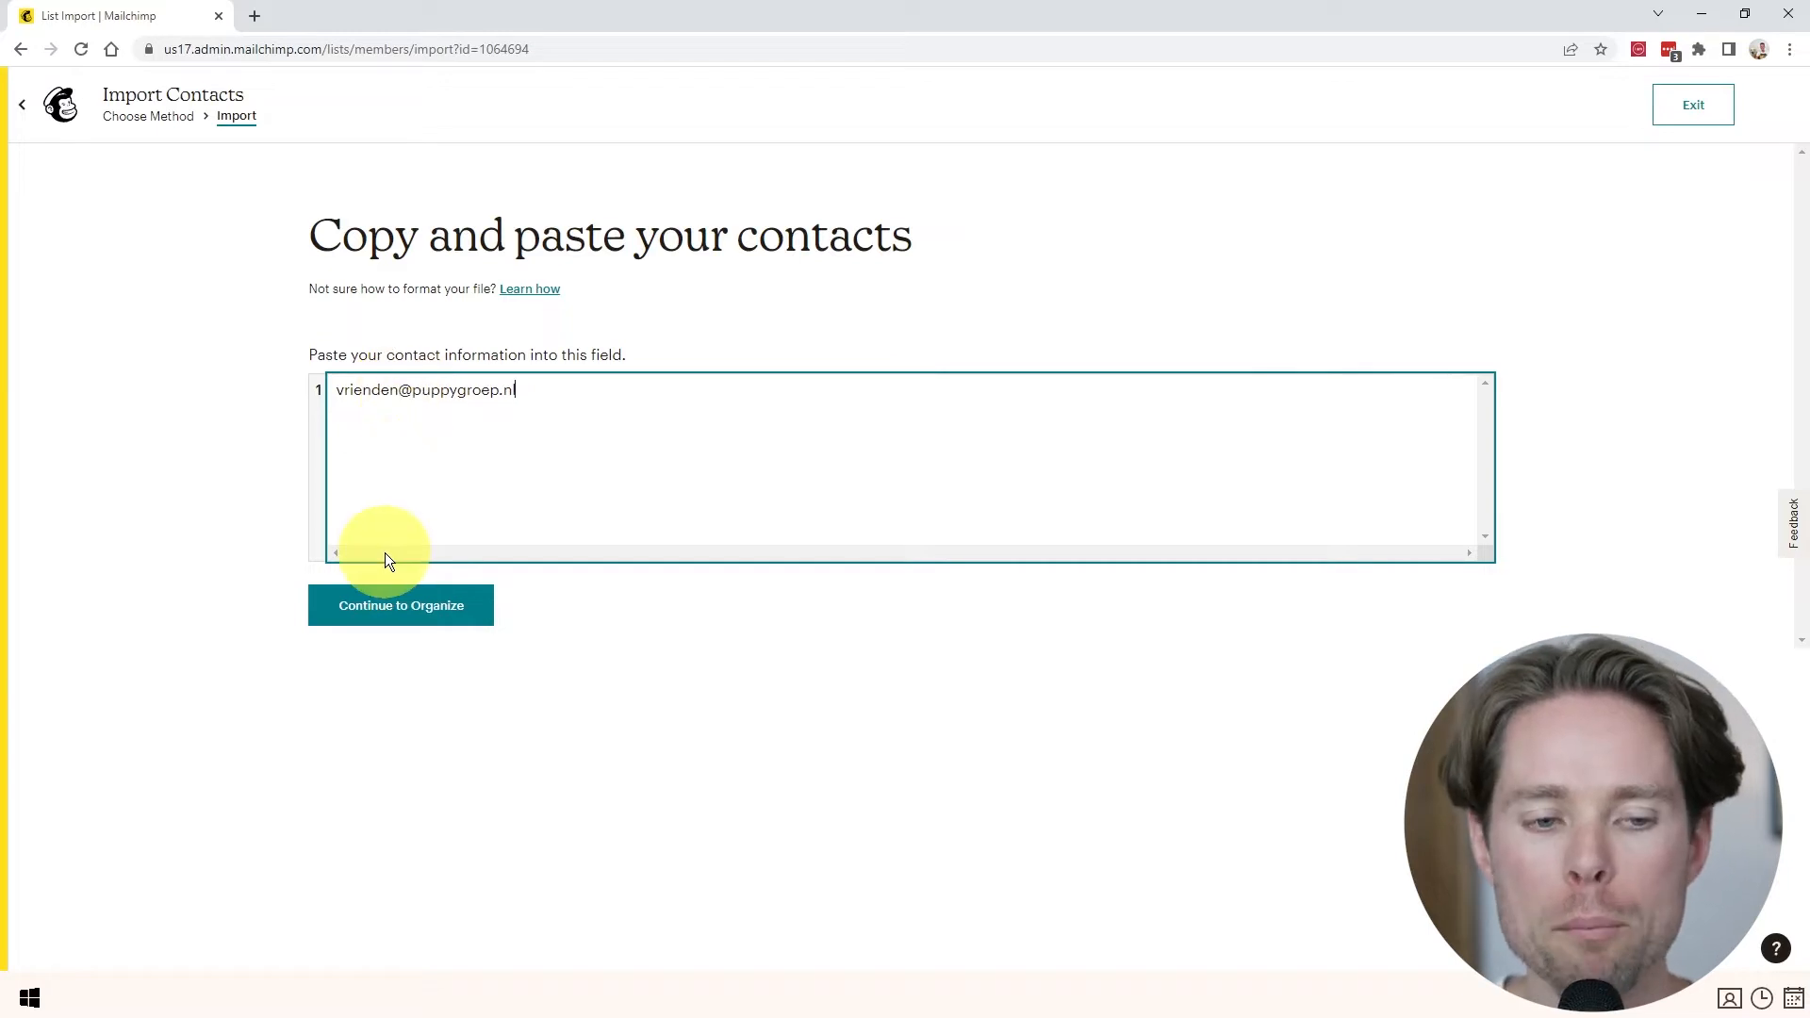
pyautogui.click(387, 617)
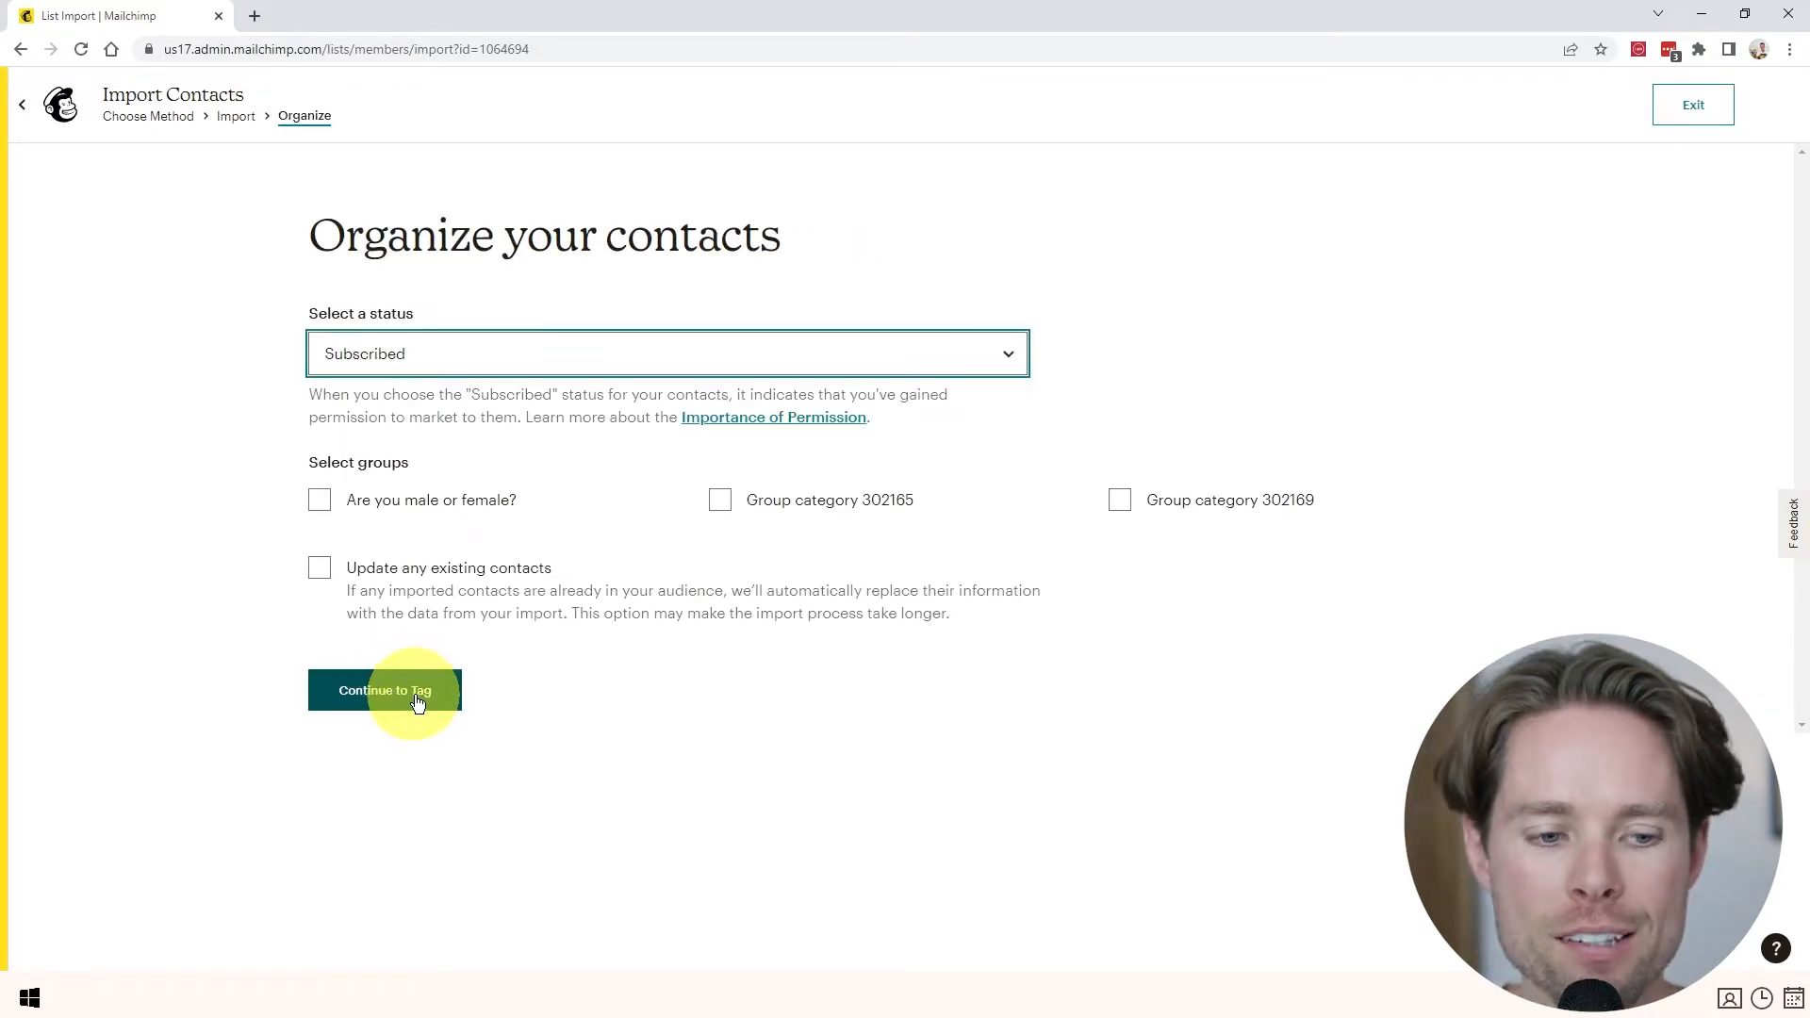
pyautogui.click(415, 702)
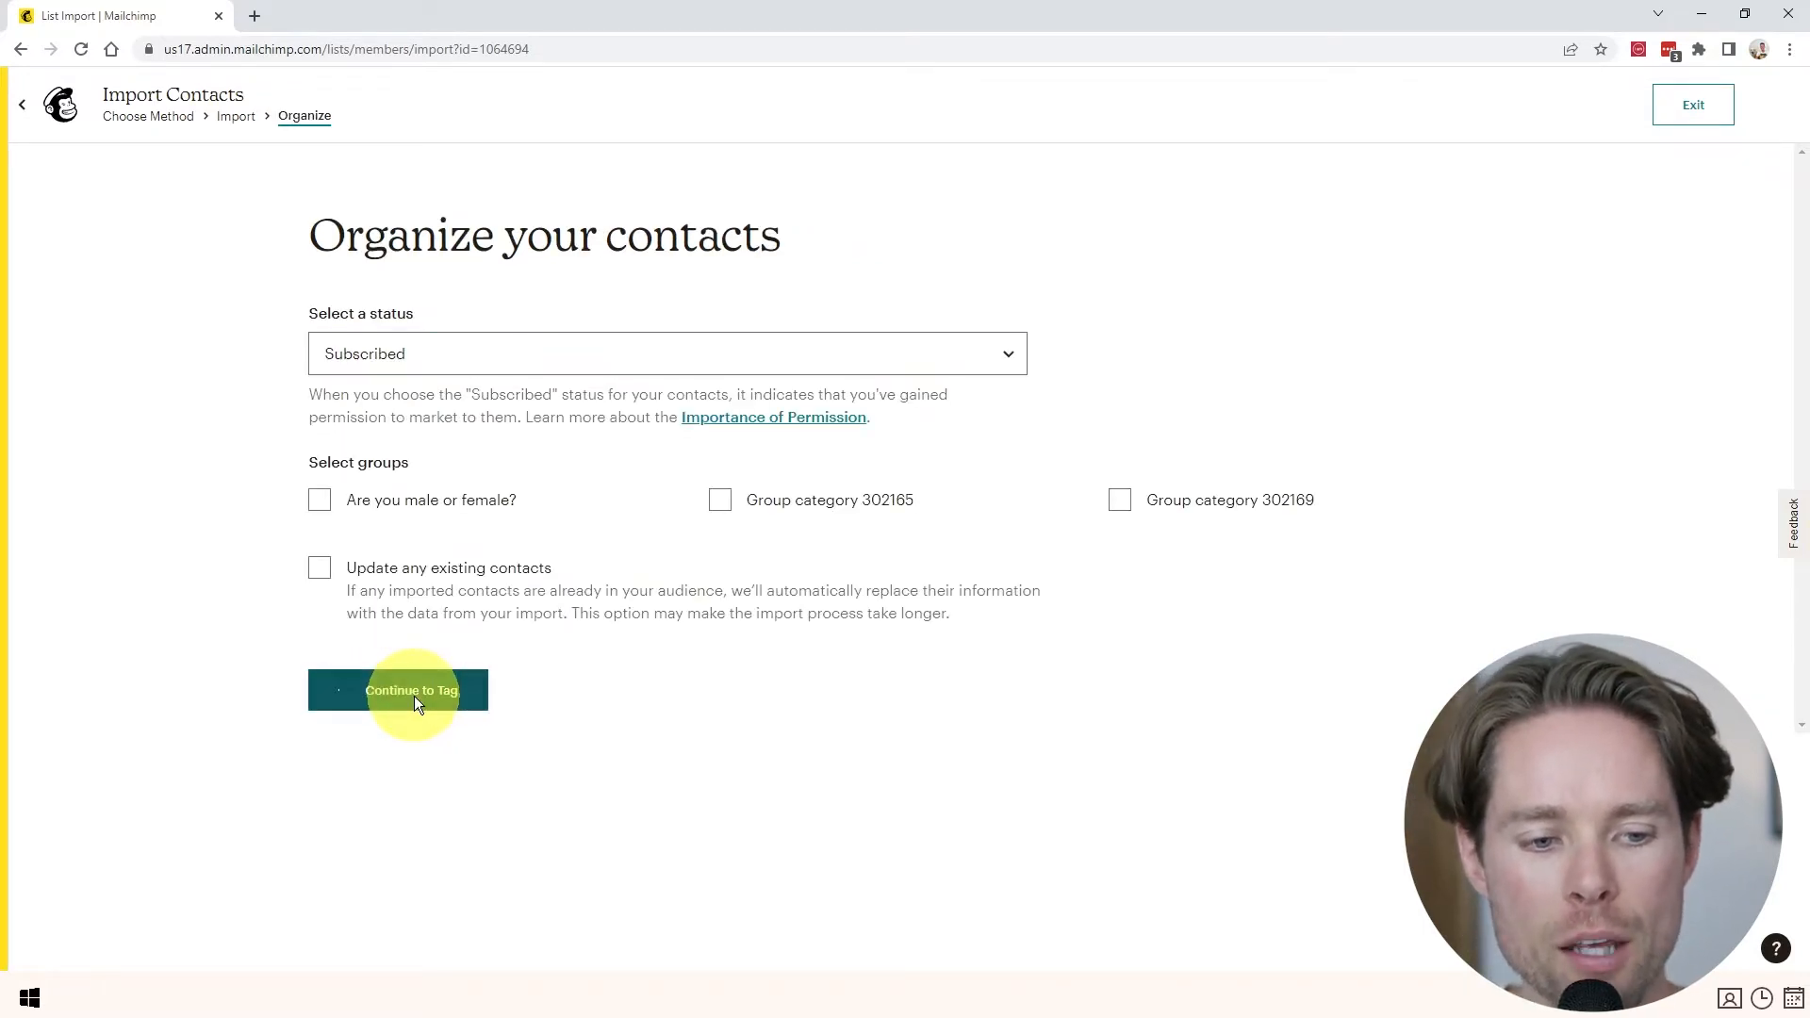
# - Tag the import with a new Event X tag and complete the import
pyautogui.click(809, 440)
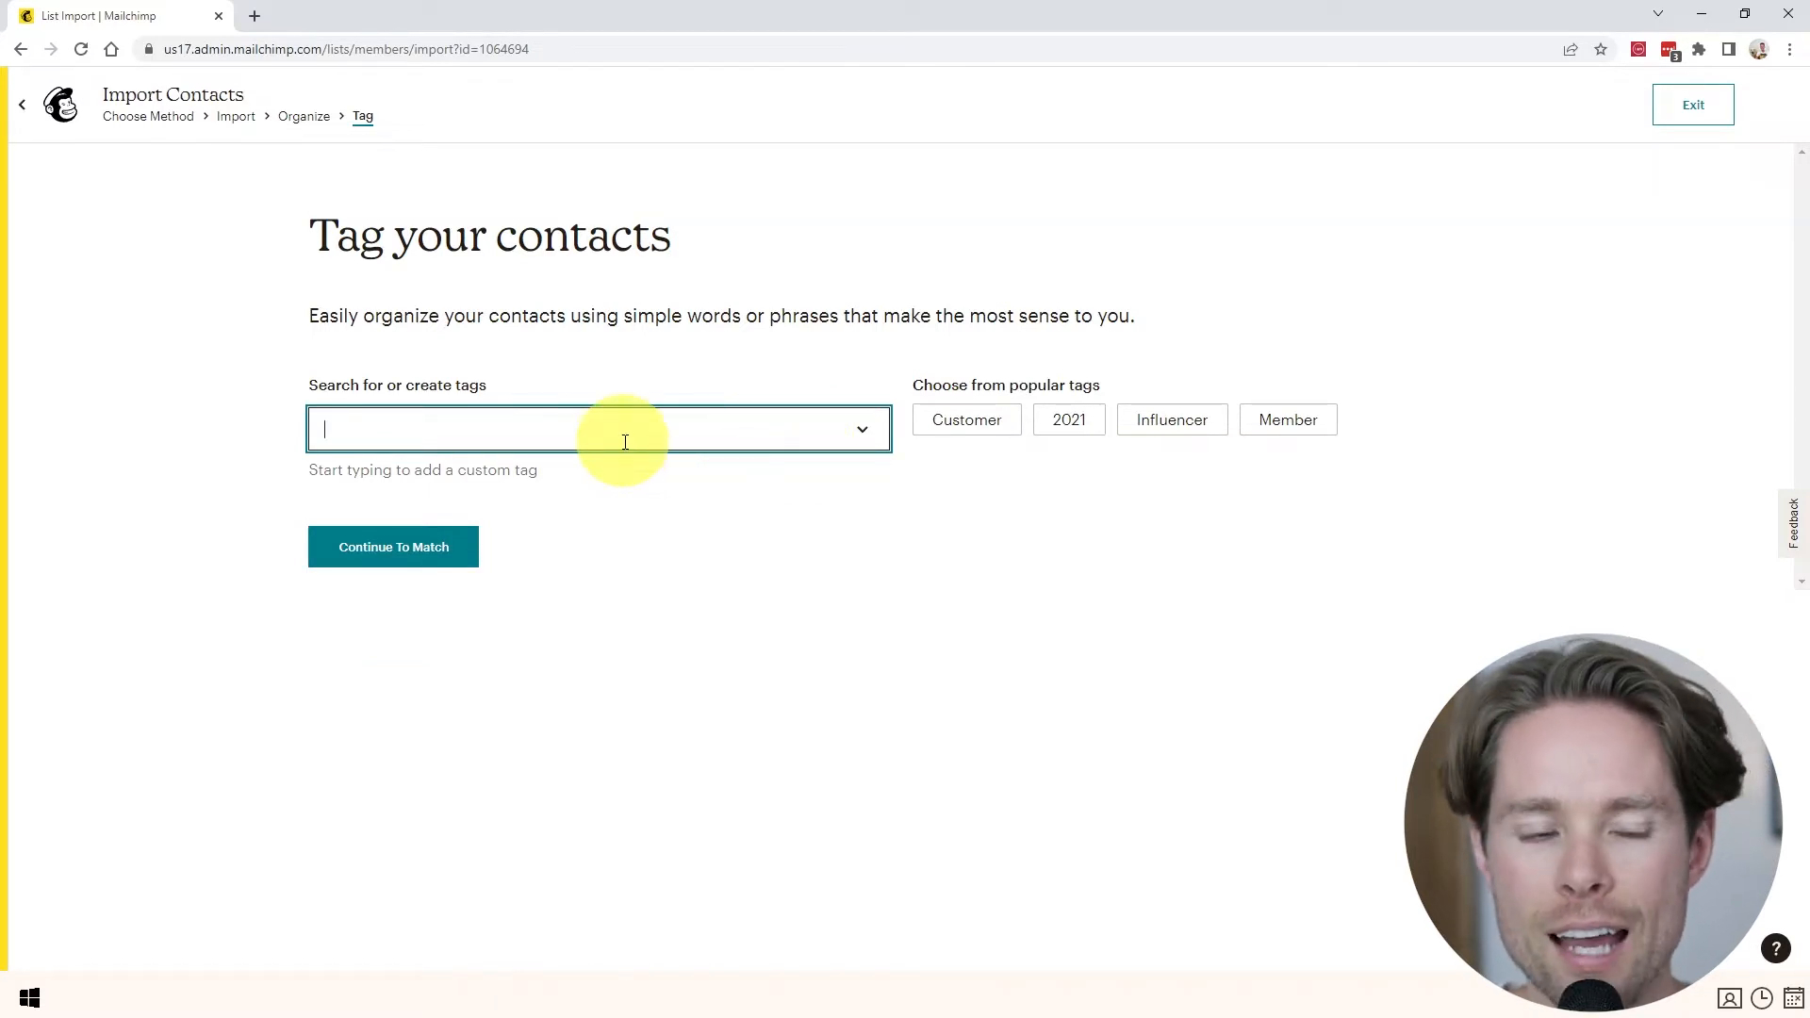
pyautogui.write('Event X')
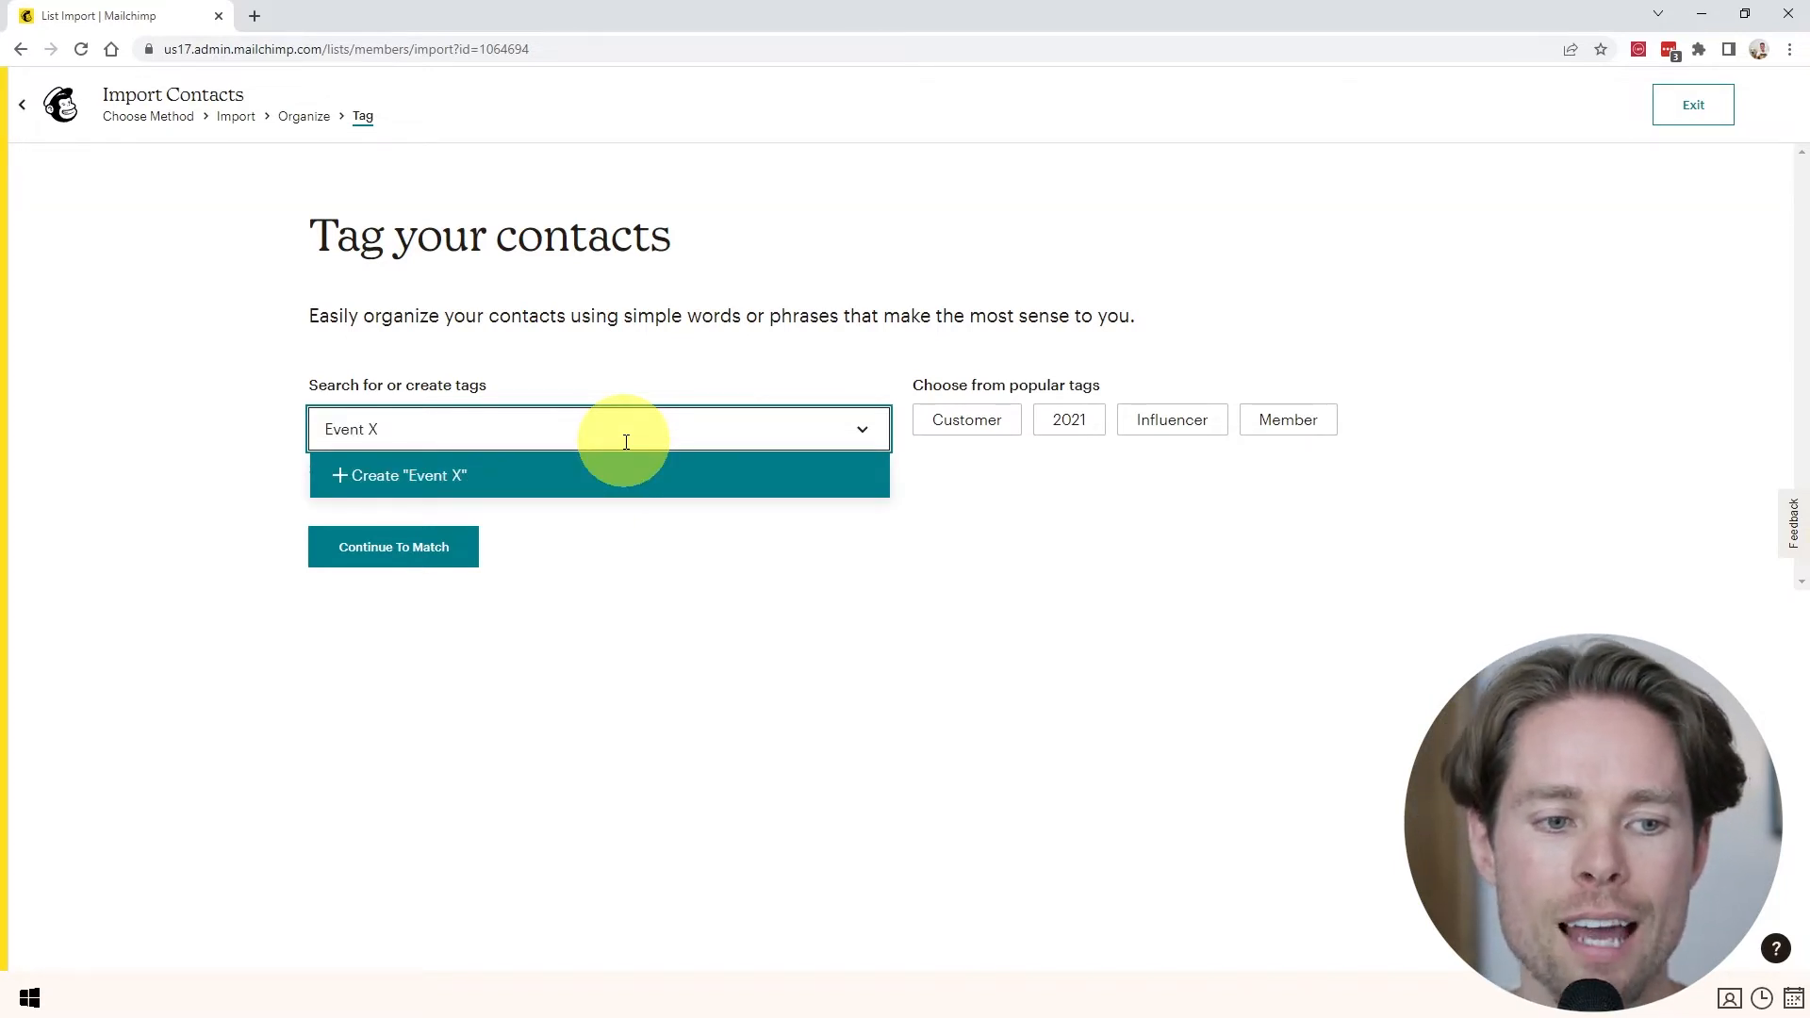
pyautogui.click(453, 481)
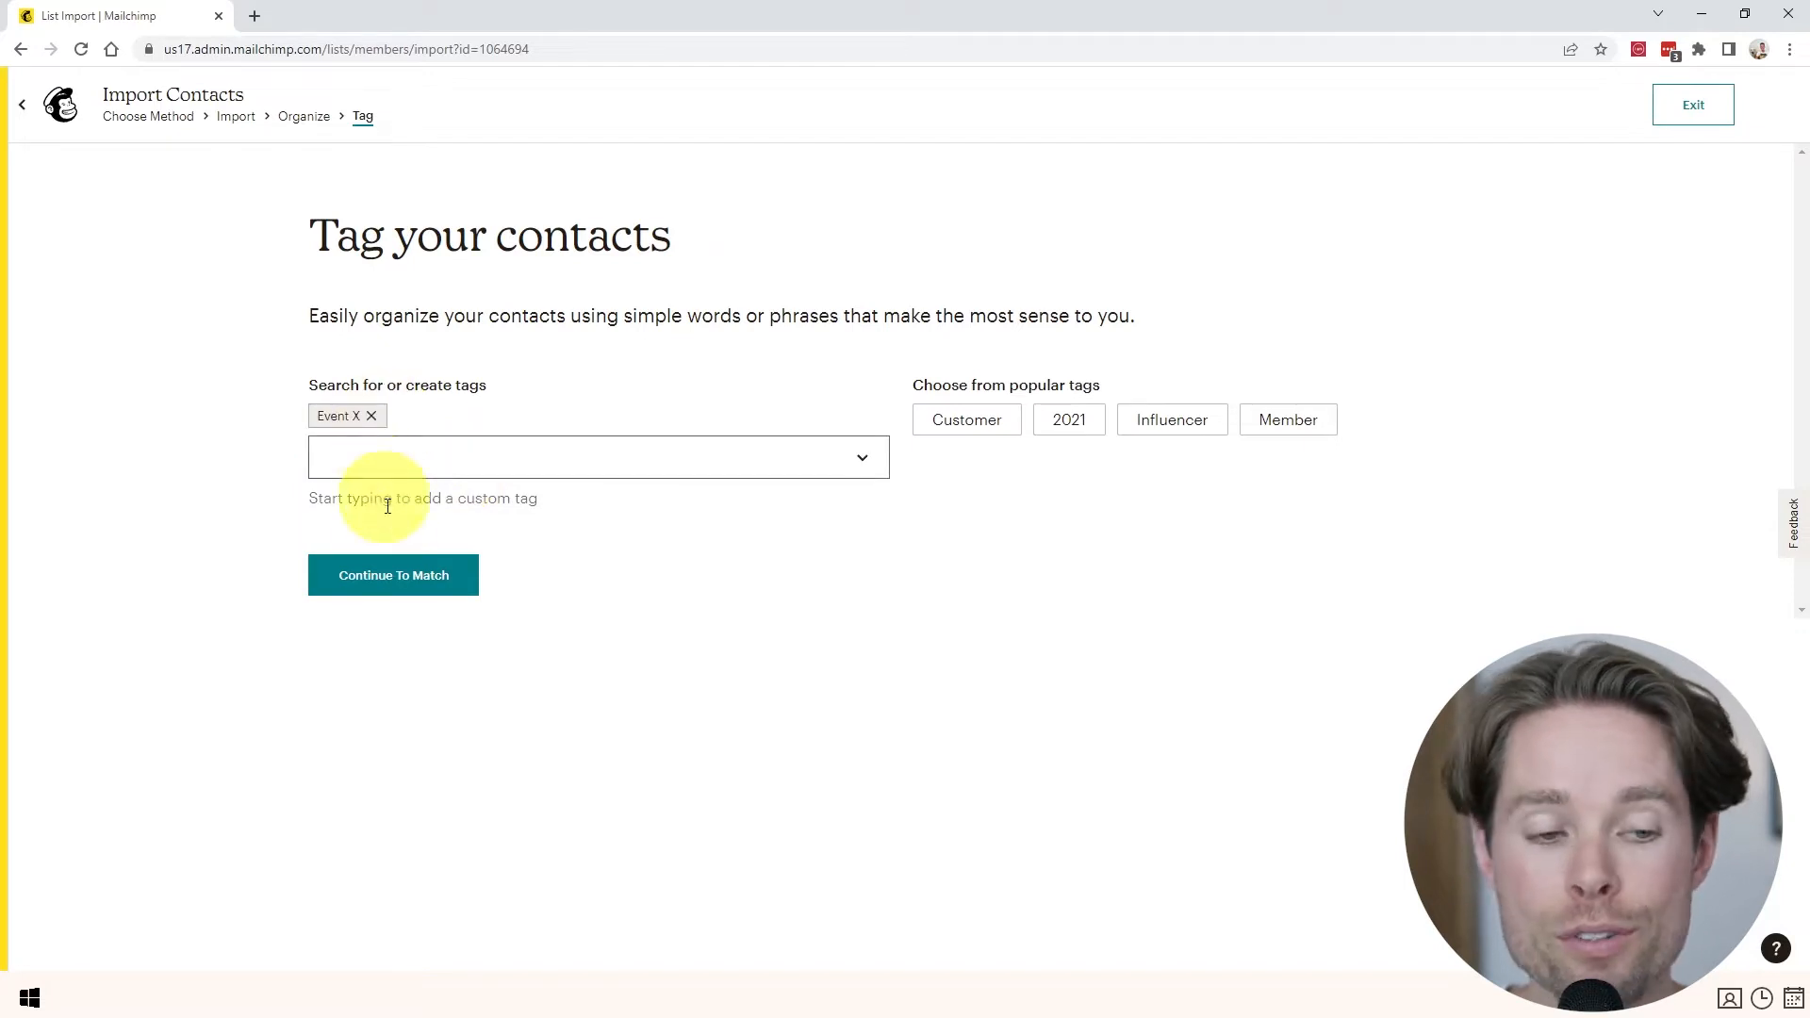
pyautogui.click(427, 577)
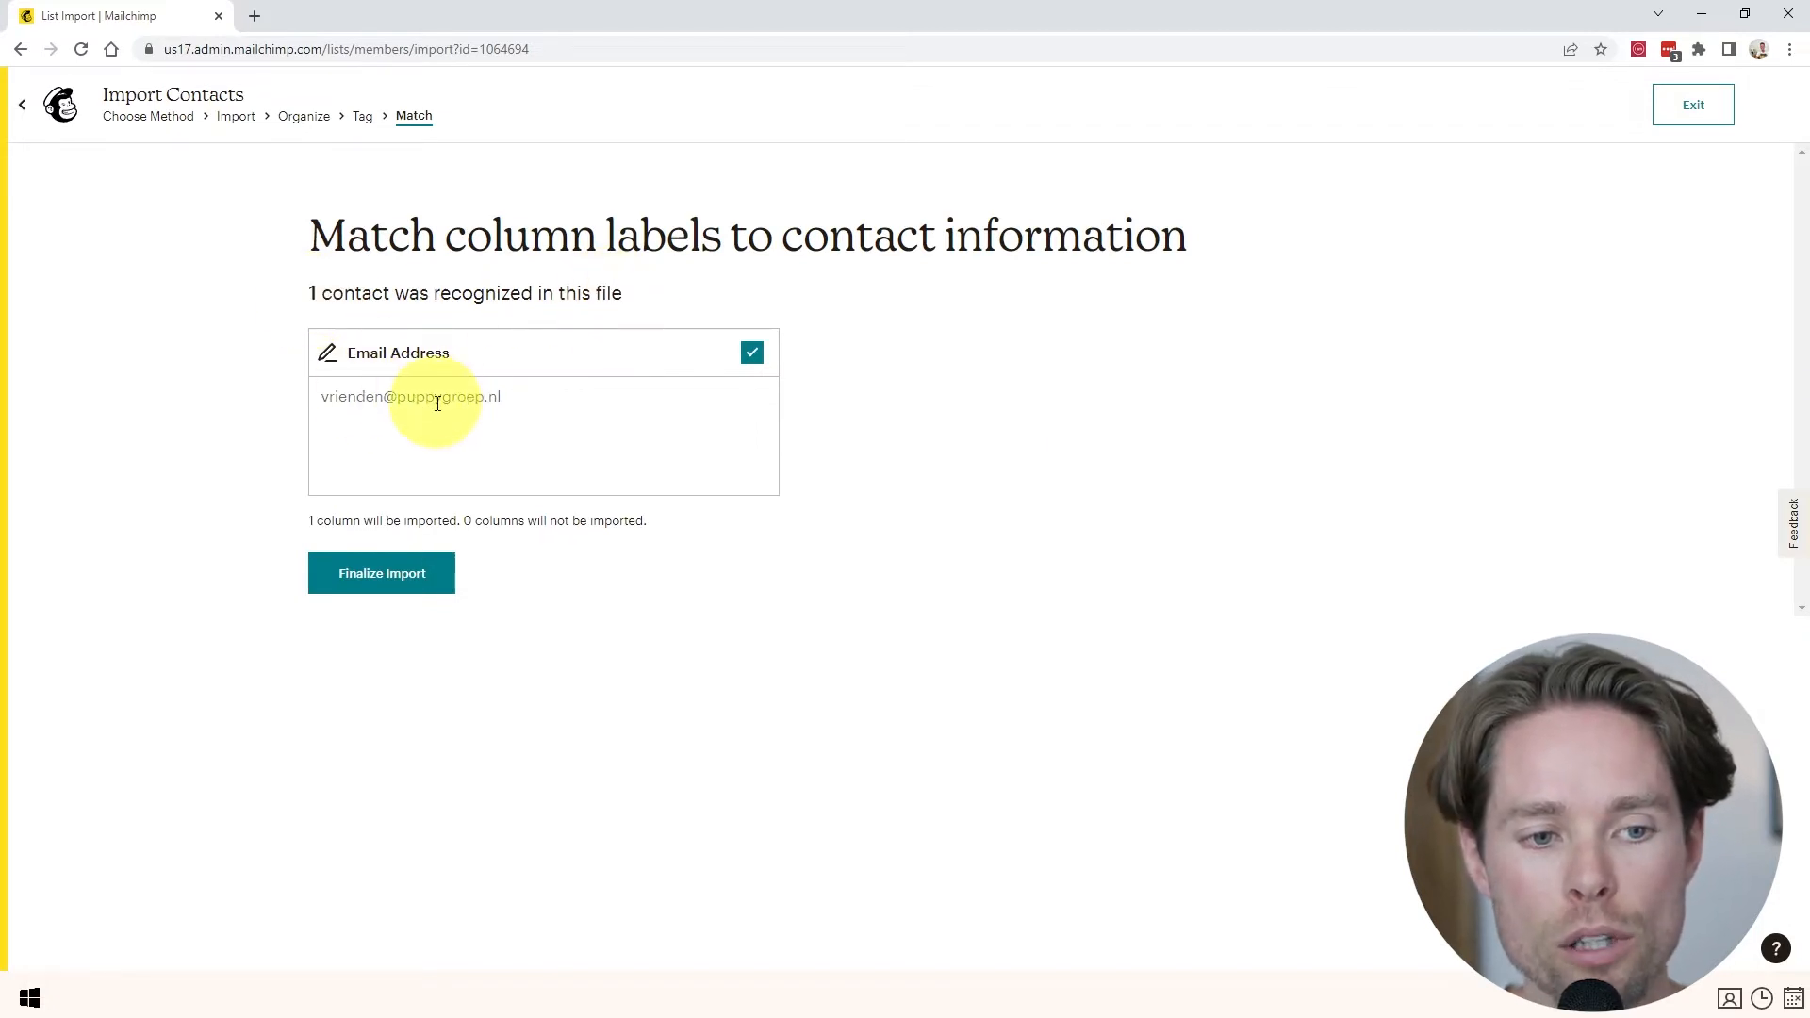
pyautogui.click(398, 579)
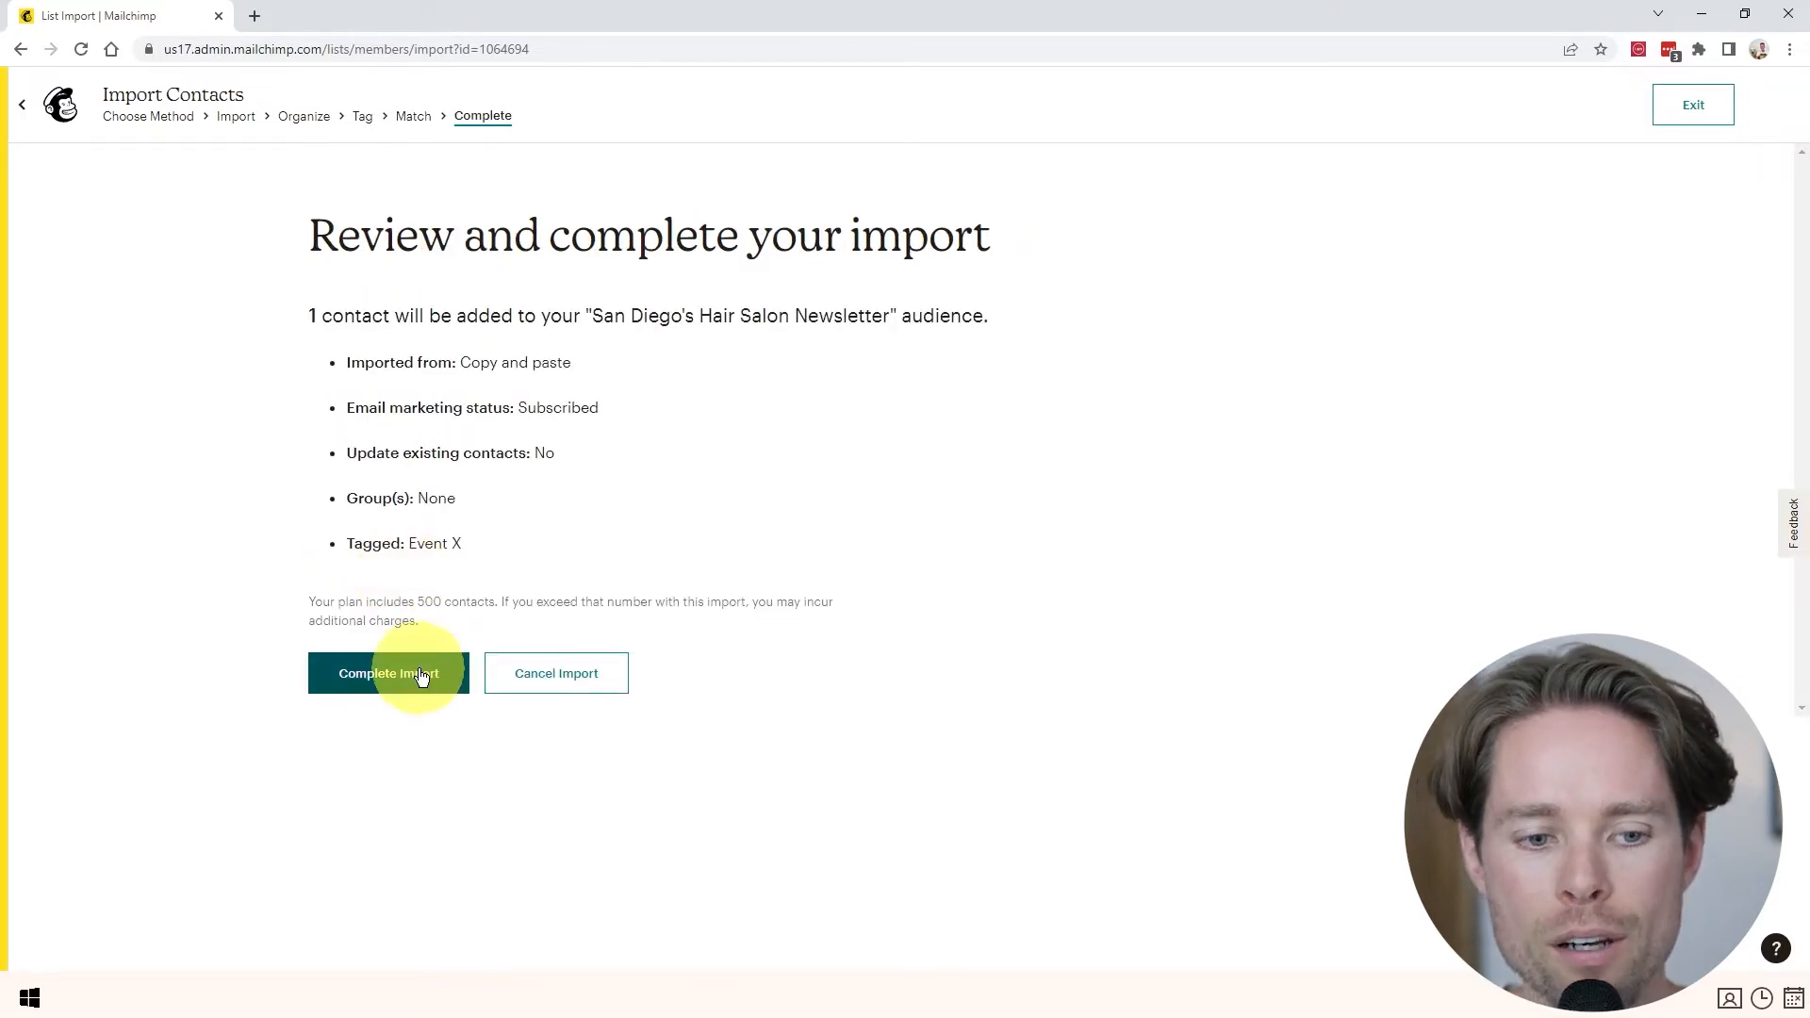
pyautogui.click(410, 674)
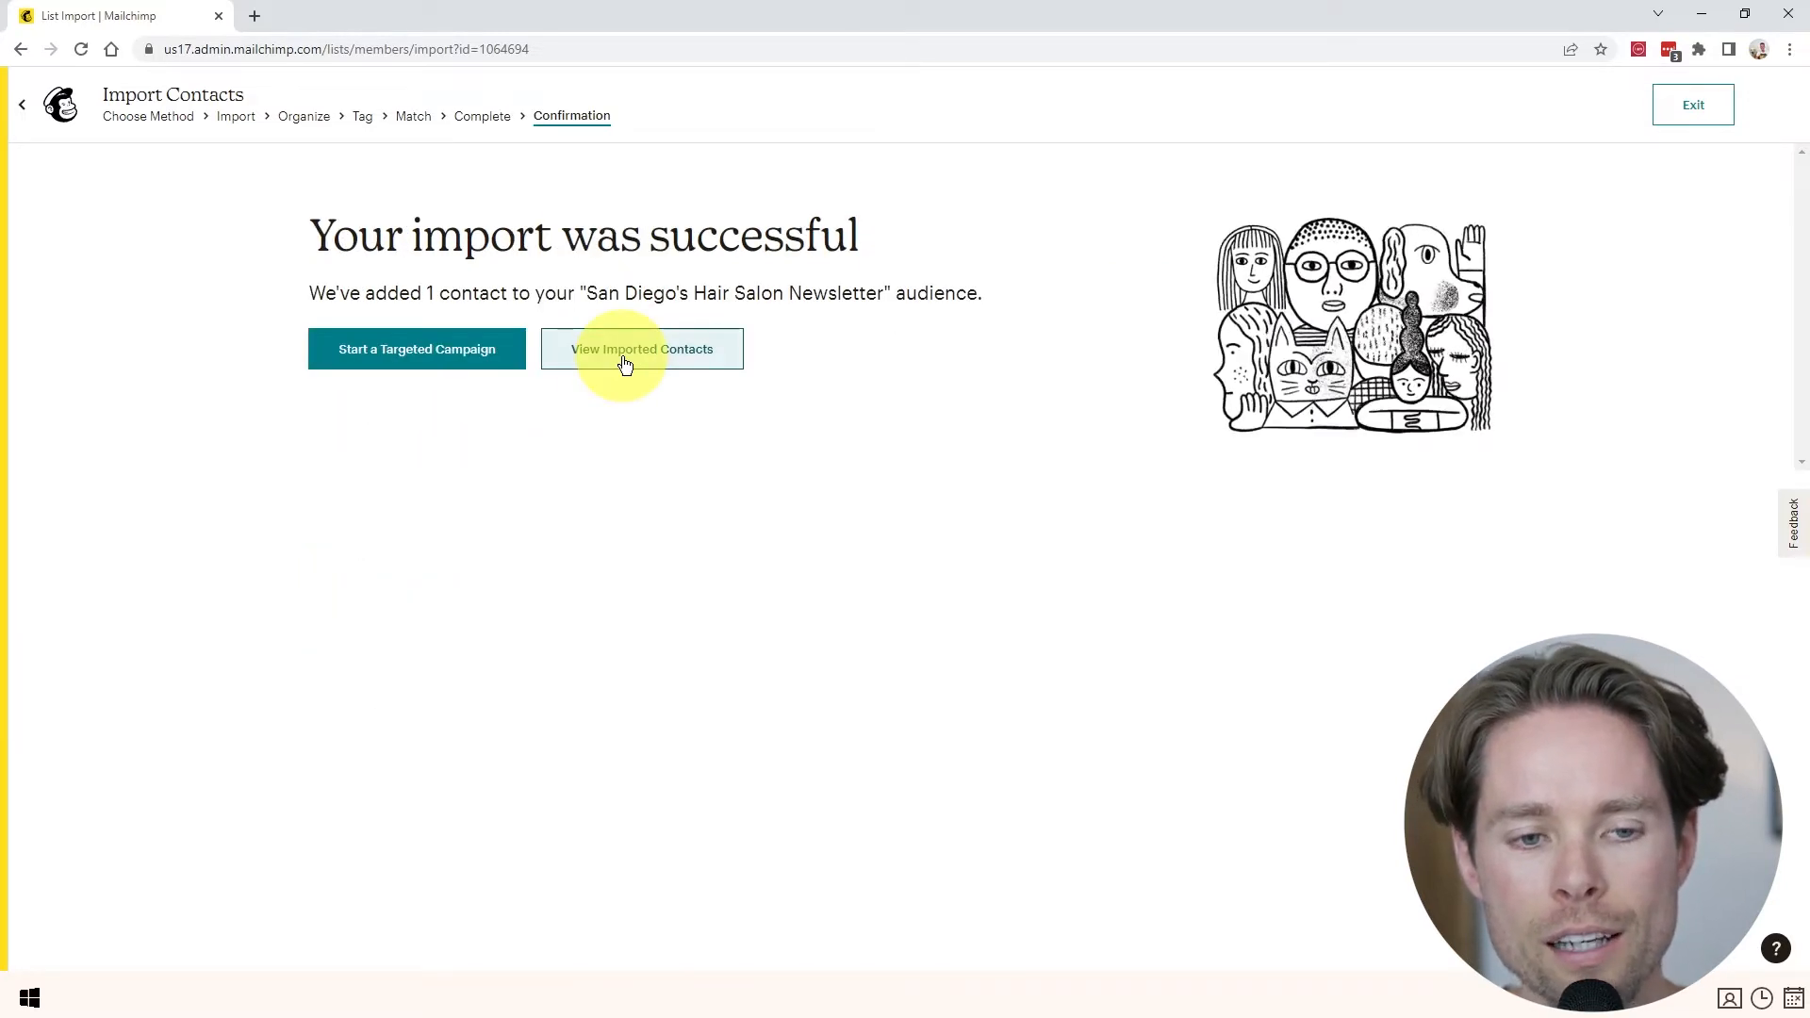
# - View the imported contact and scroll the table to check its tags and source
pyautogui.click(696, 365)
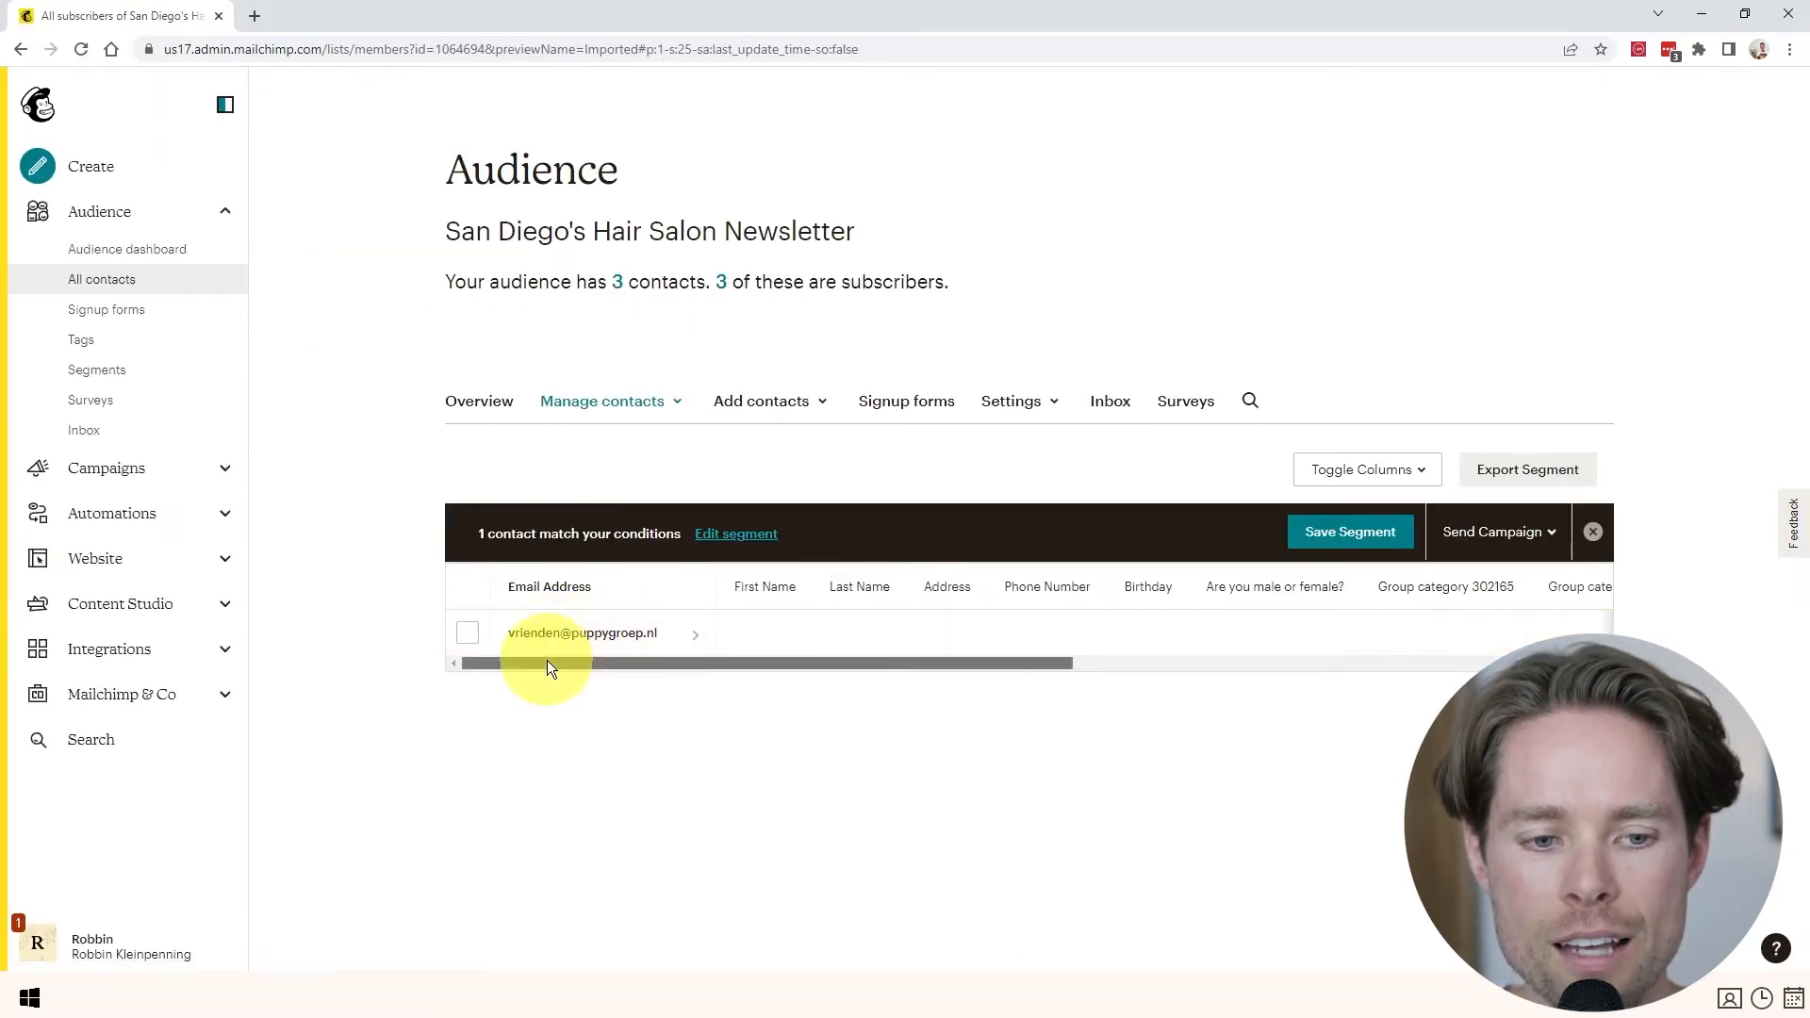
pyautogui.moveTo(550, 665); pyautogui.dragTo(971, 658)
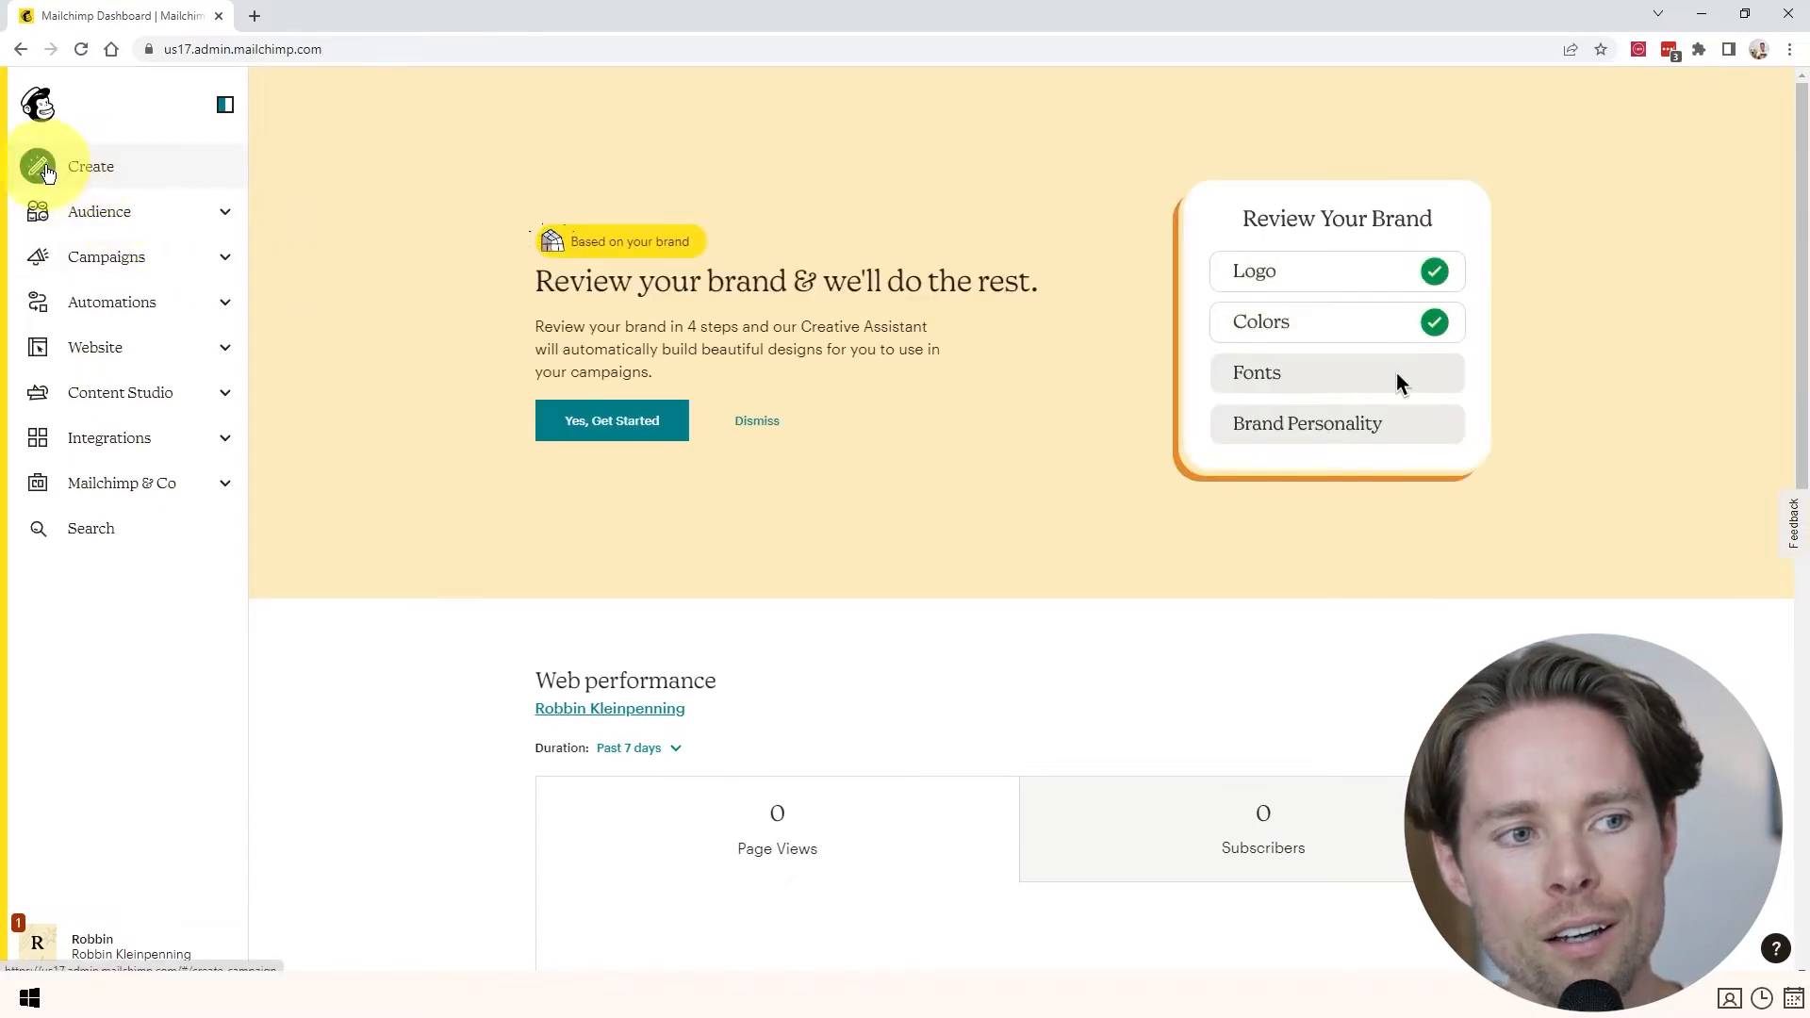
# - Create a new regular email campaign draft for the audience
pyautogui.click(79, 169)
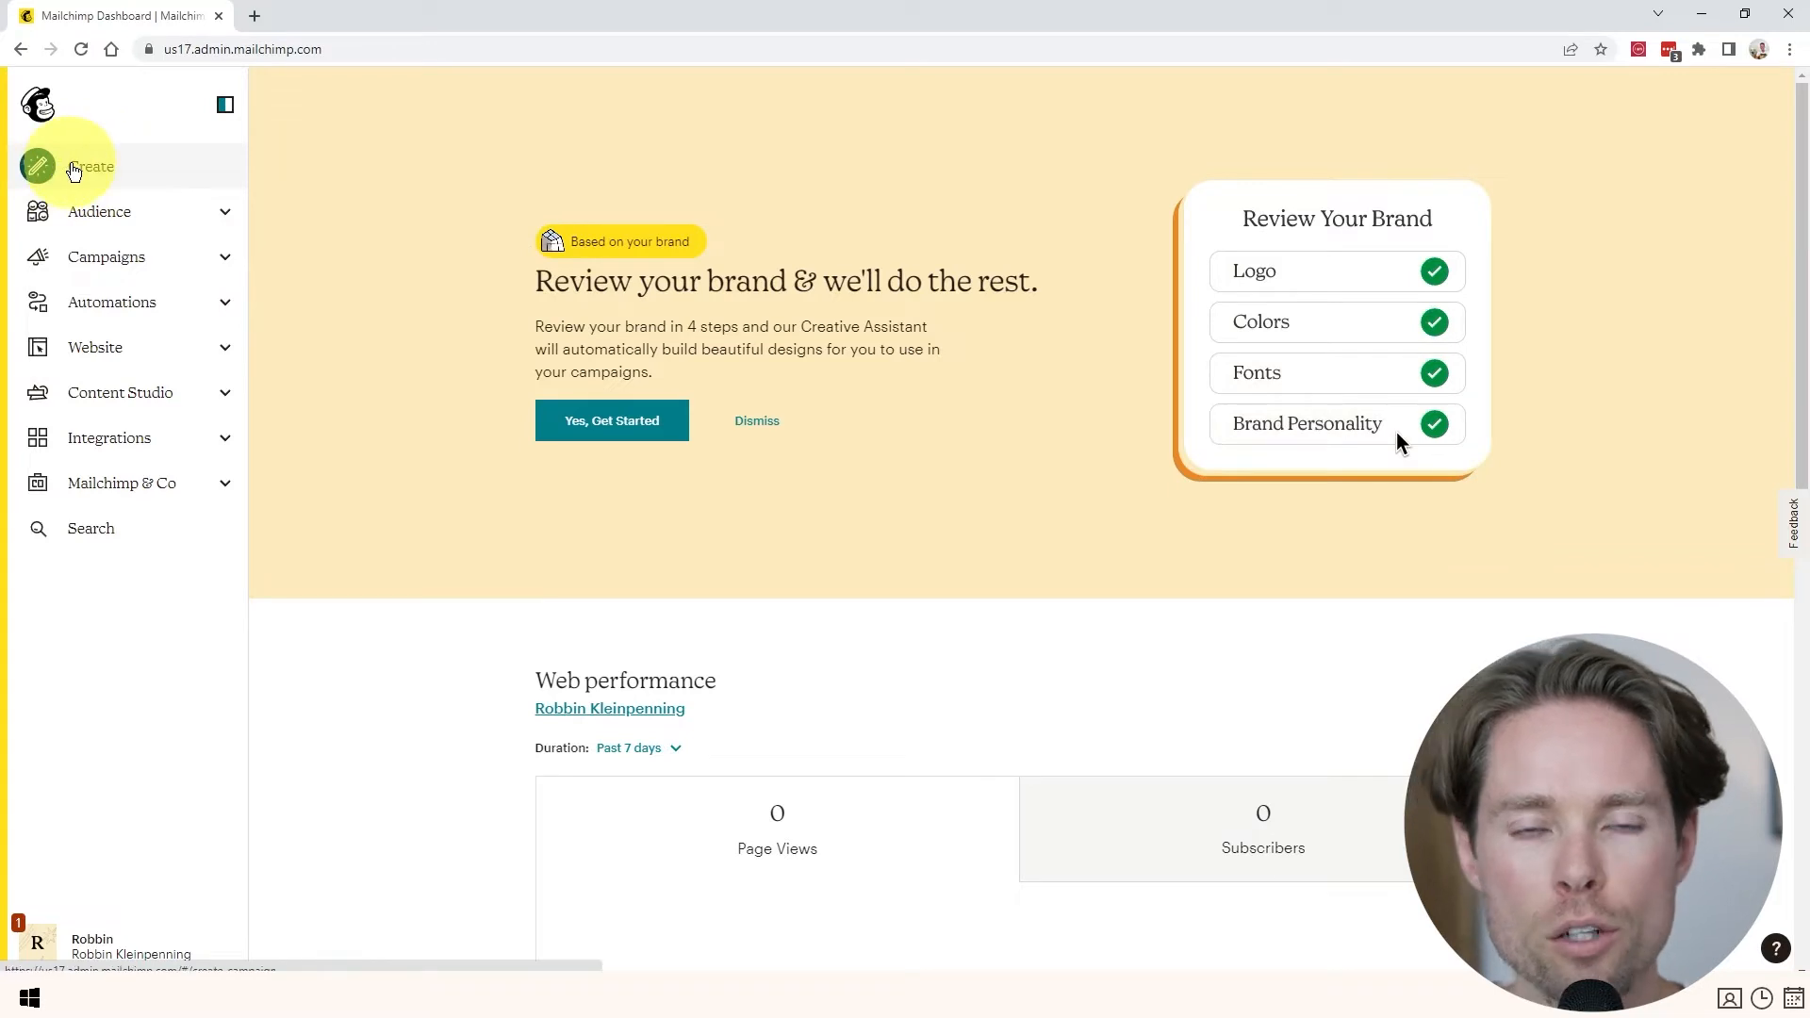
pyautogui.click(168, 260)
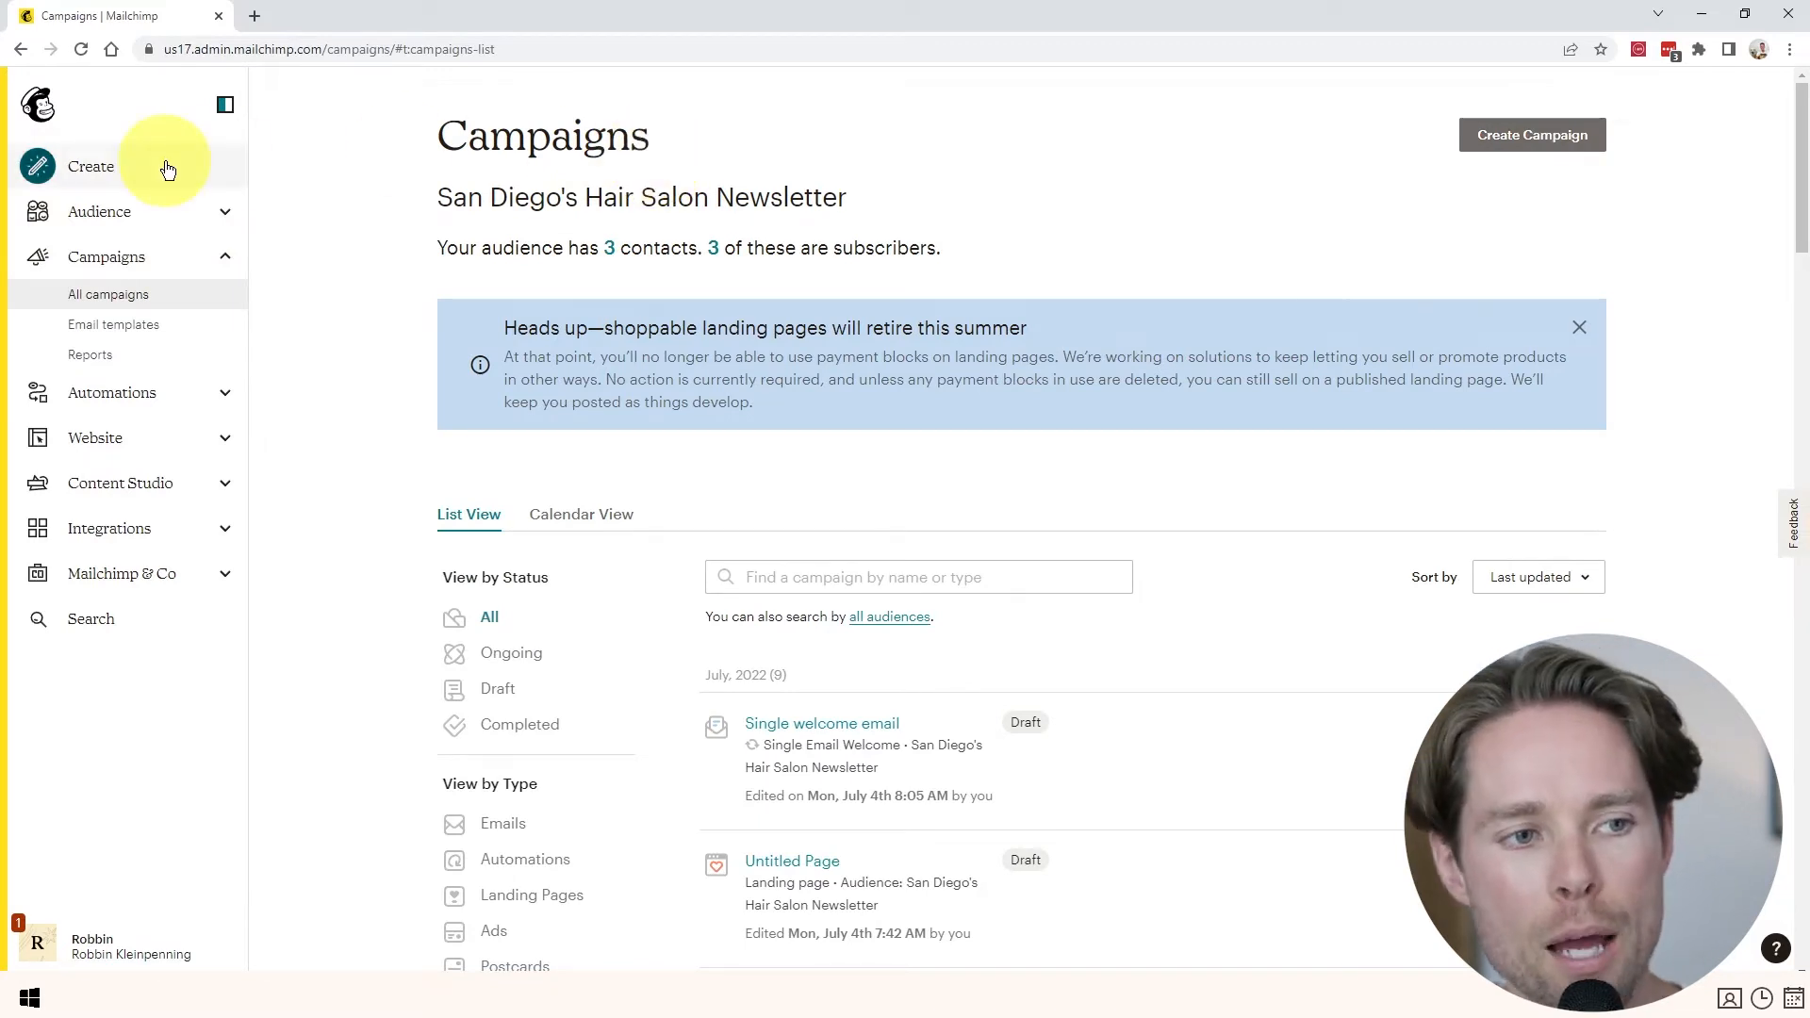
pyautogui.click(50, 171)
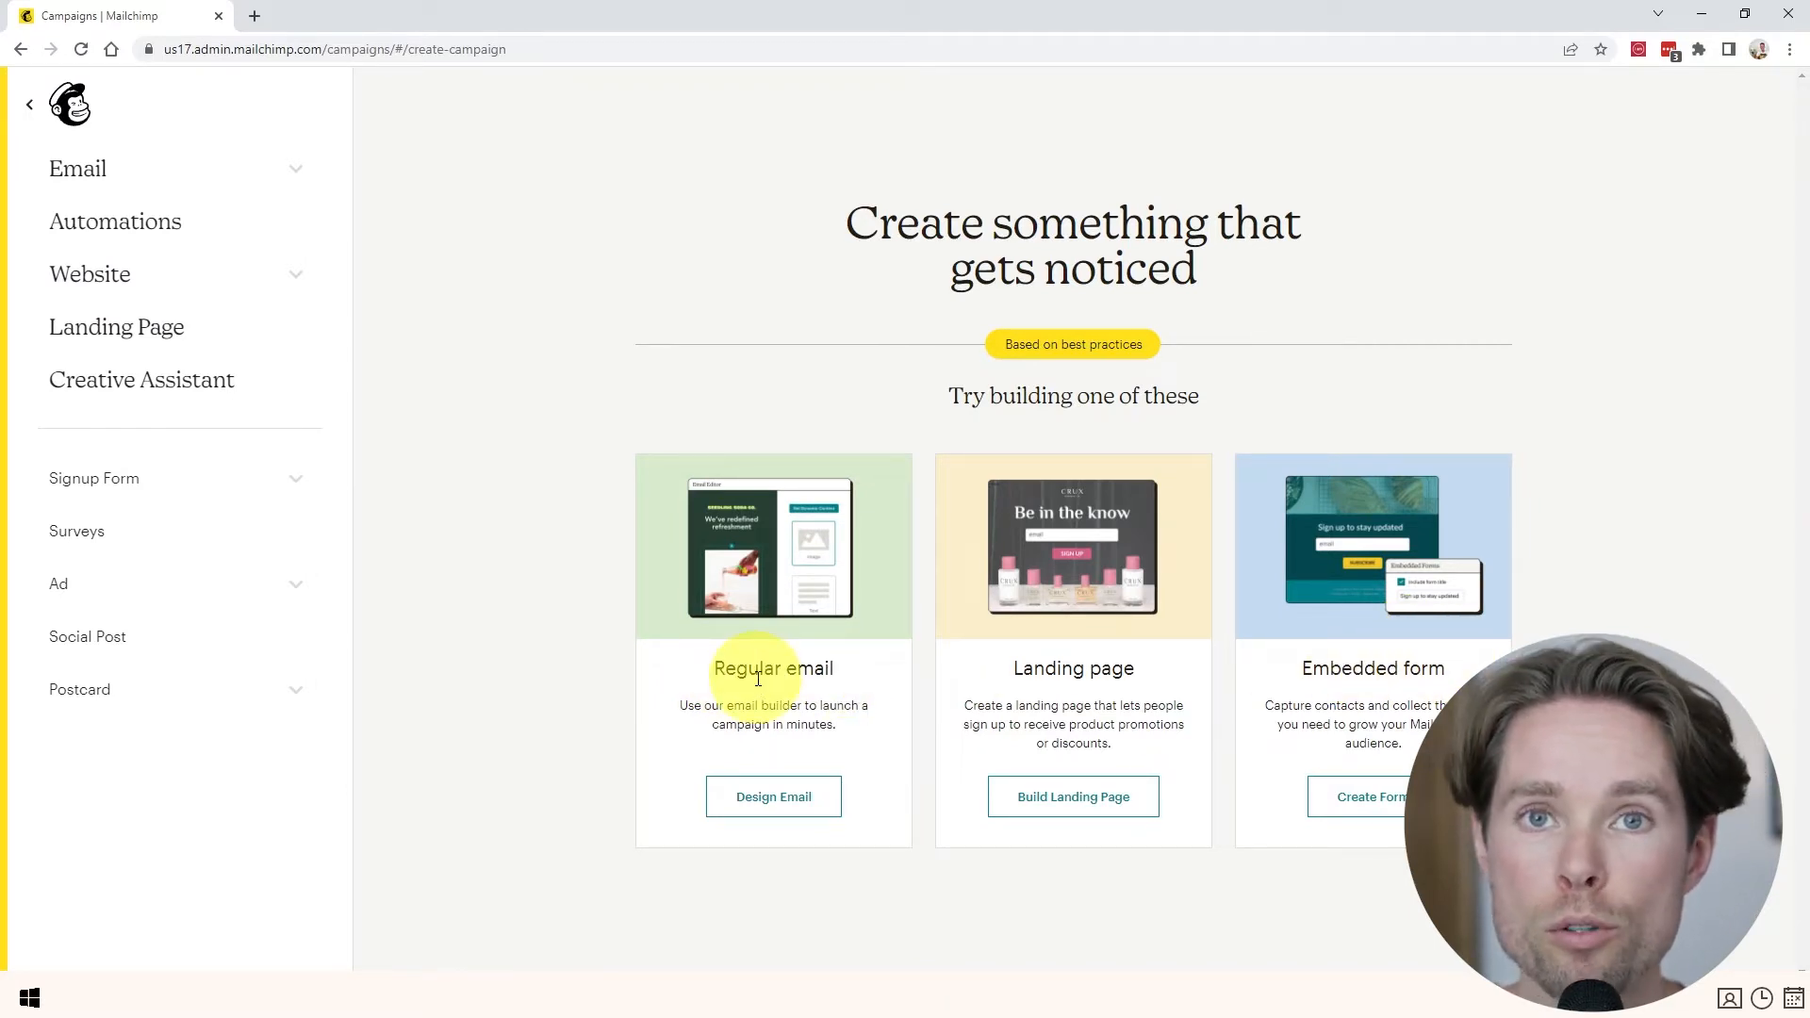
pyautogui.moveTo(709, 667); pyautogui.dragTo(835, 669)
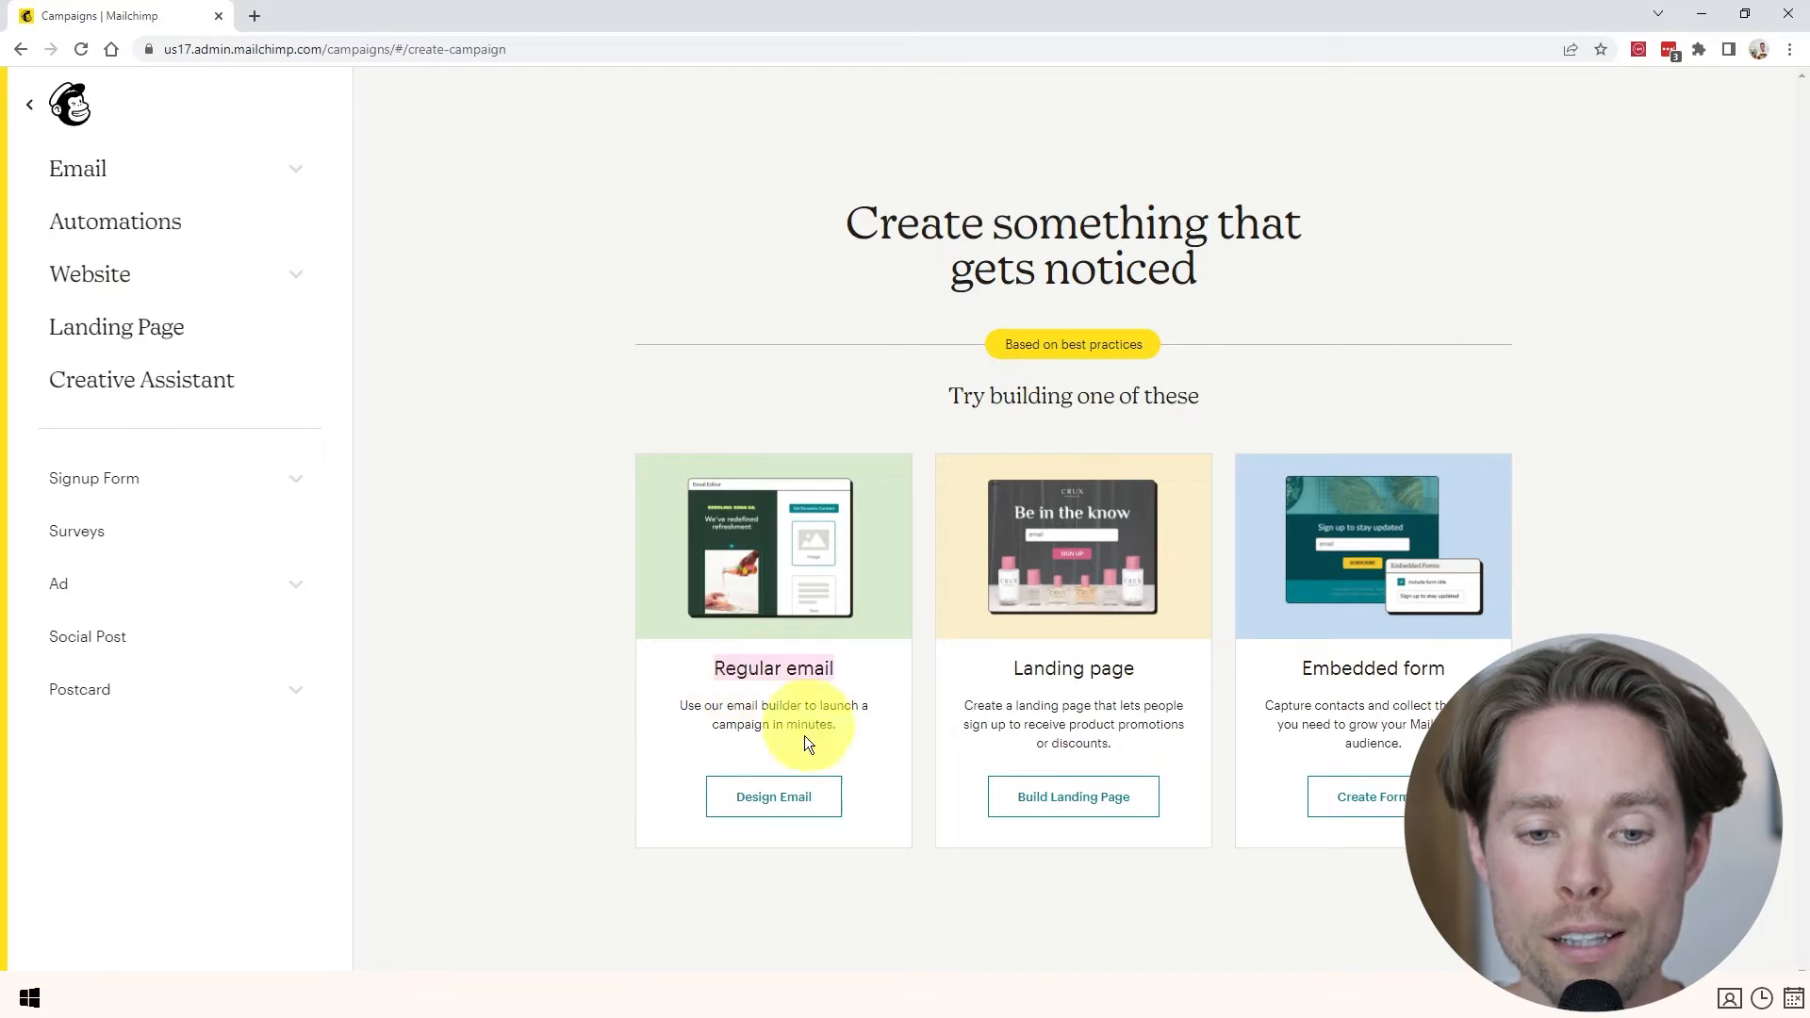
pyautogui.click(800, 808)
pyautogui.moveTo(441, 203); pyautogui.dragTo(558, 202)
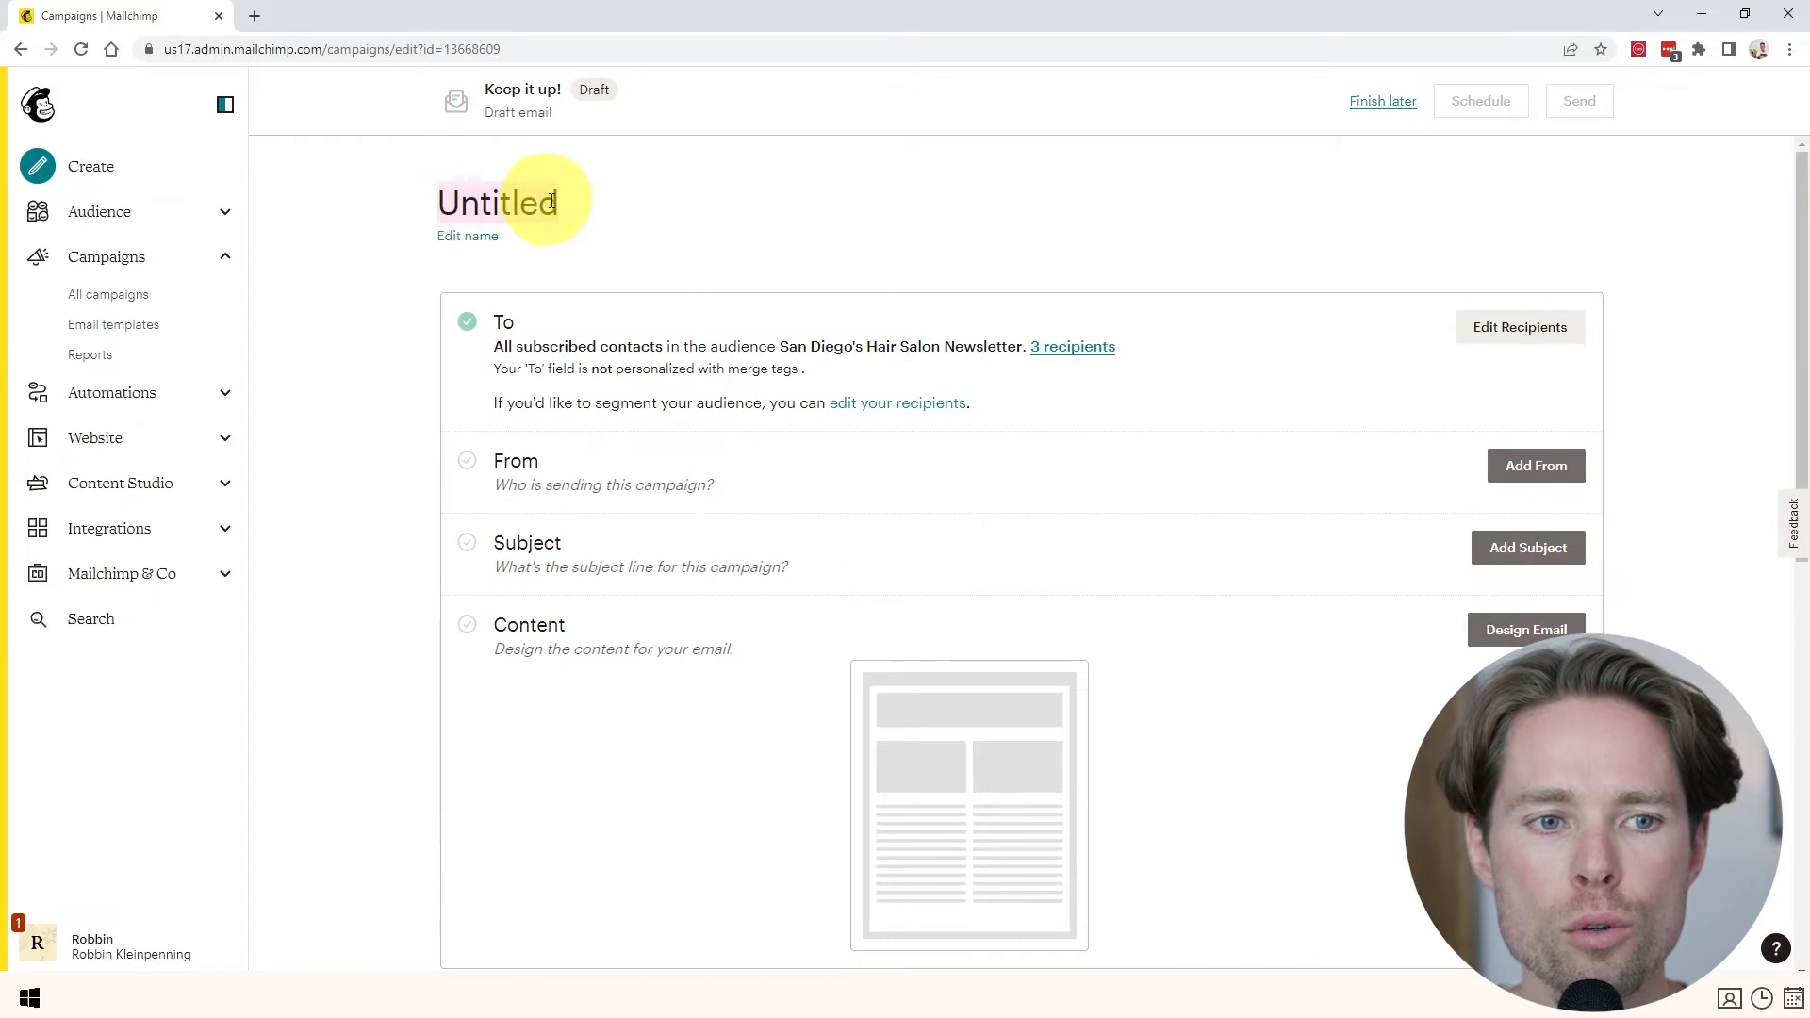
# - Rename the campaign to 'Newsletter 1'
pyautogui.click(574, 213)
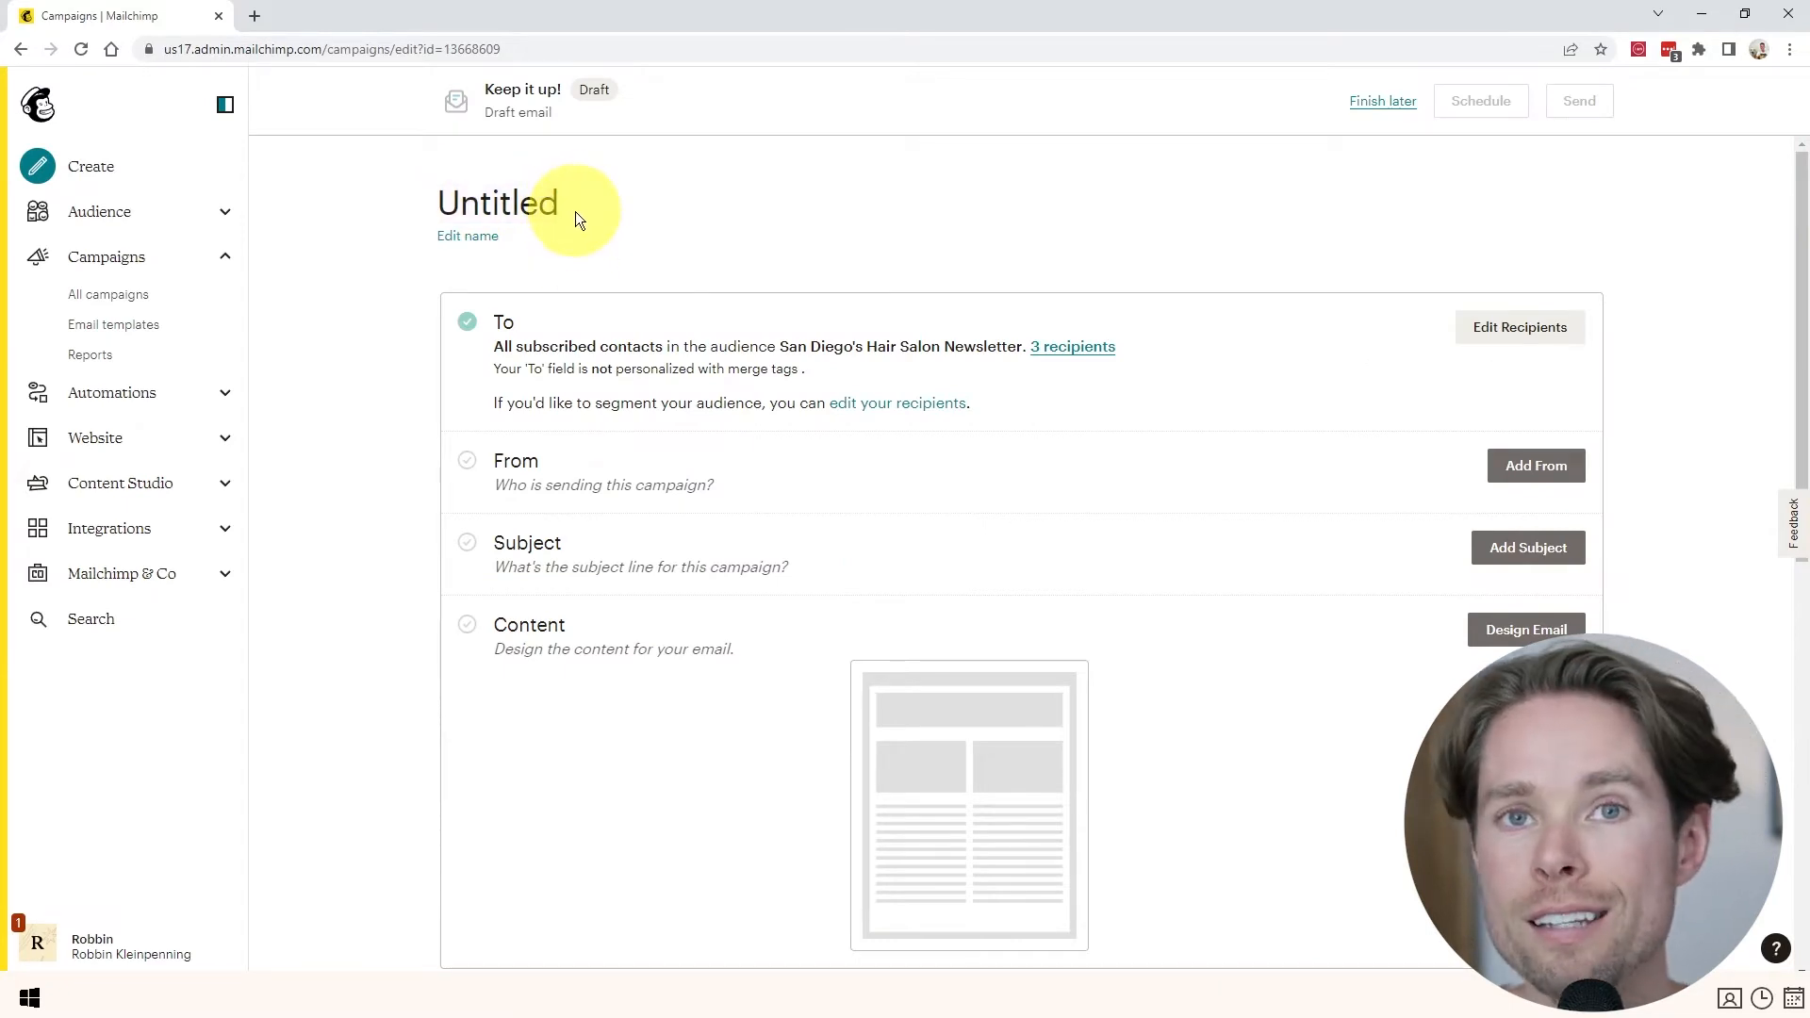
pyautogui.click(482, 237)
pyautogui.write('Newsletter 1')
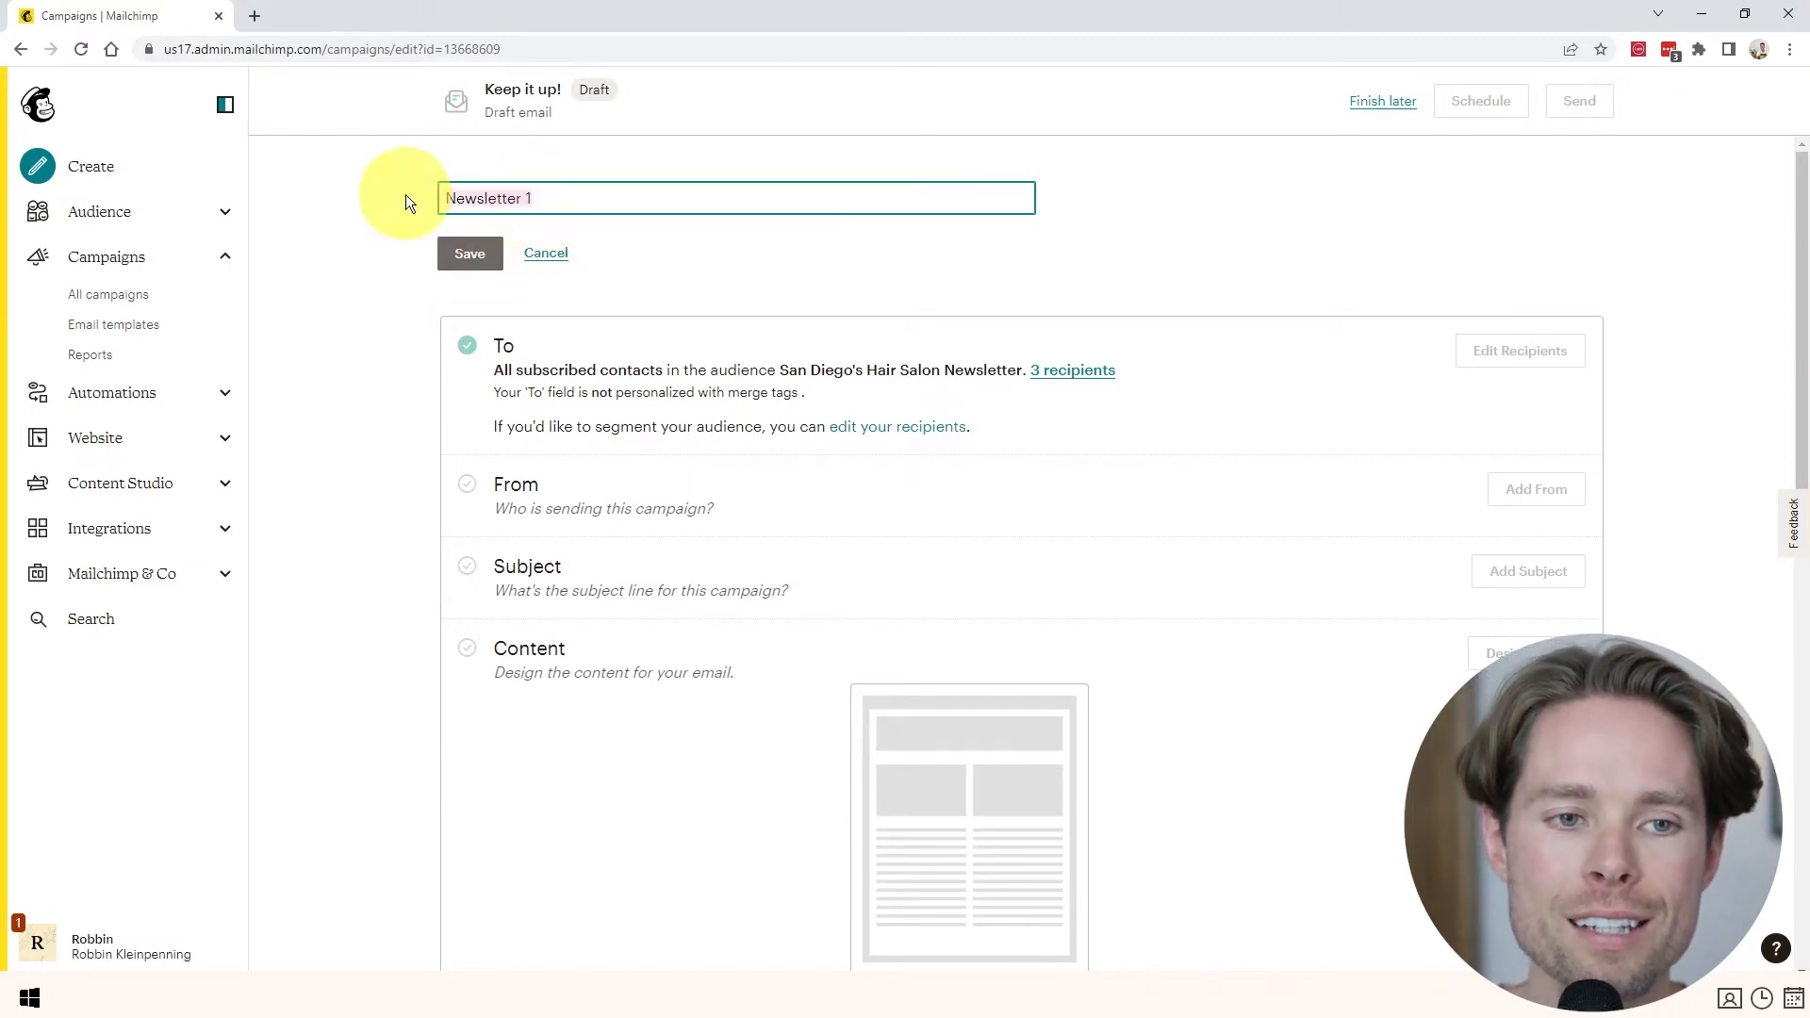
pyautogui.click(468, 253)
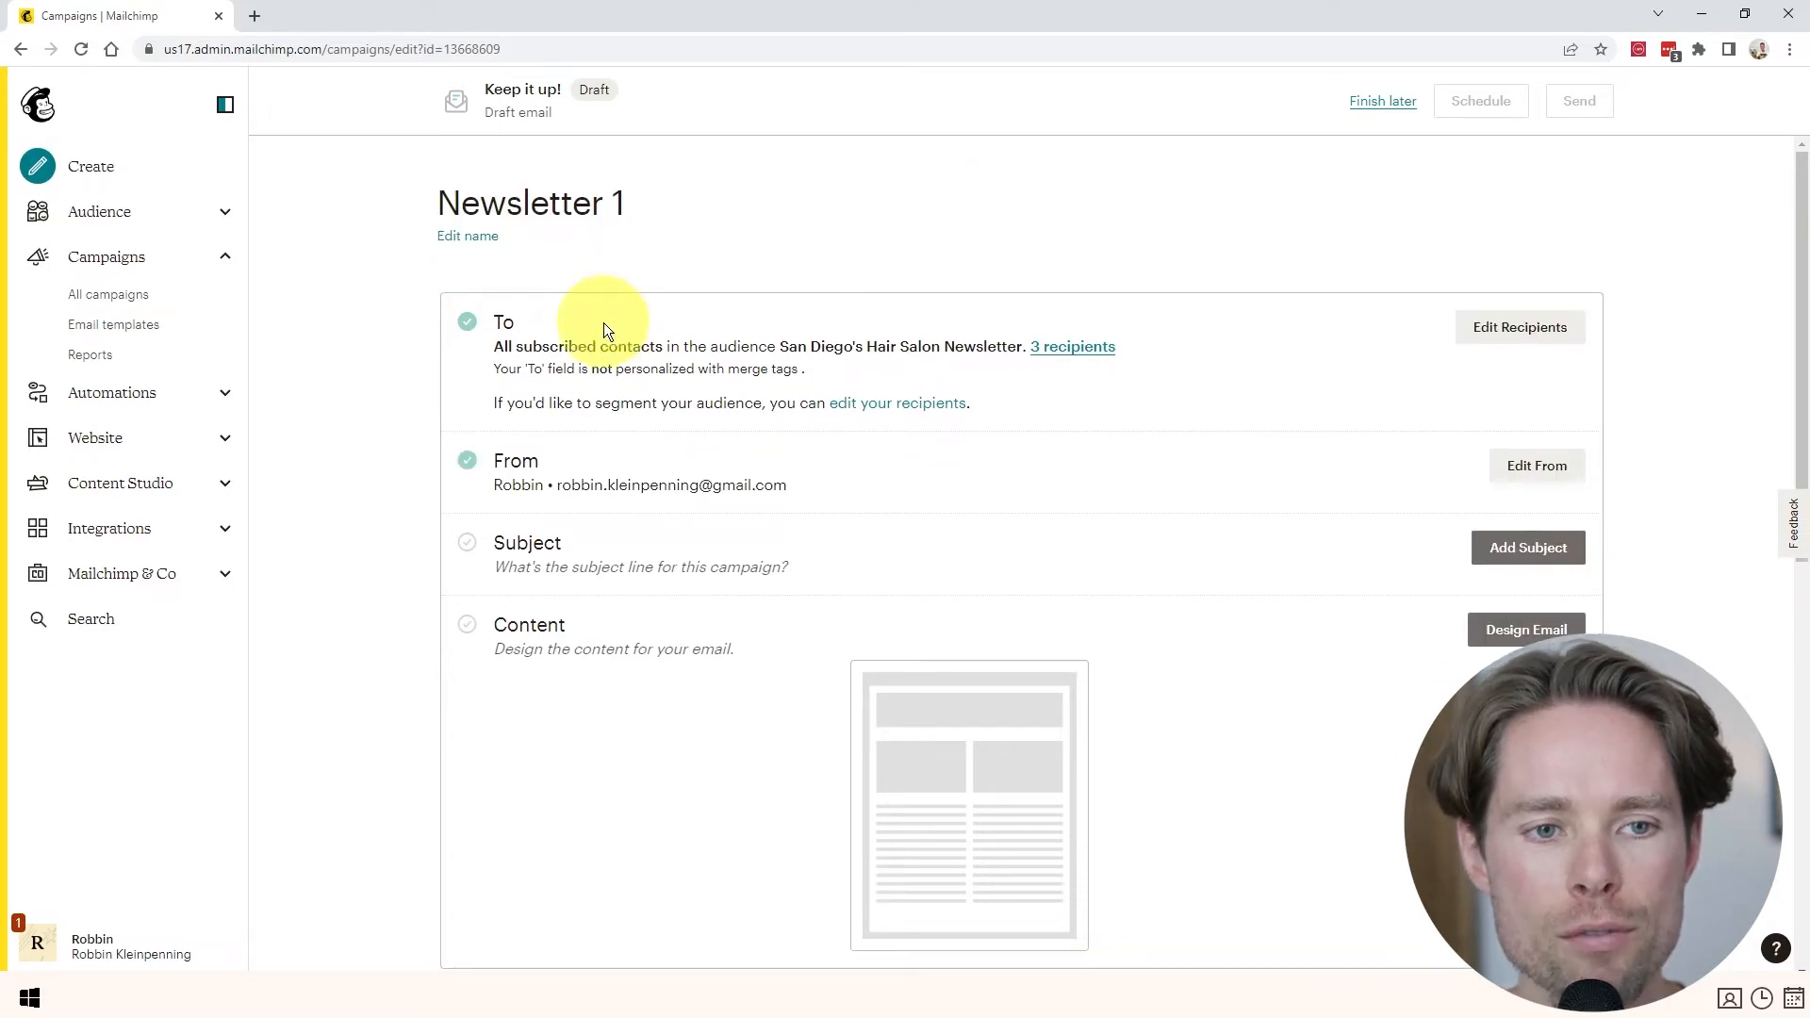
# - Limit the recipients to contacts tagged Event X
pyautogui.click(1511, 331)
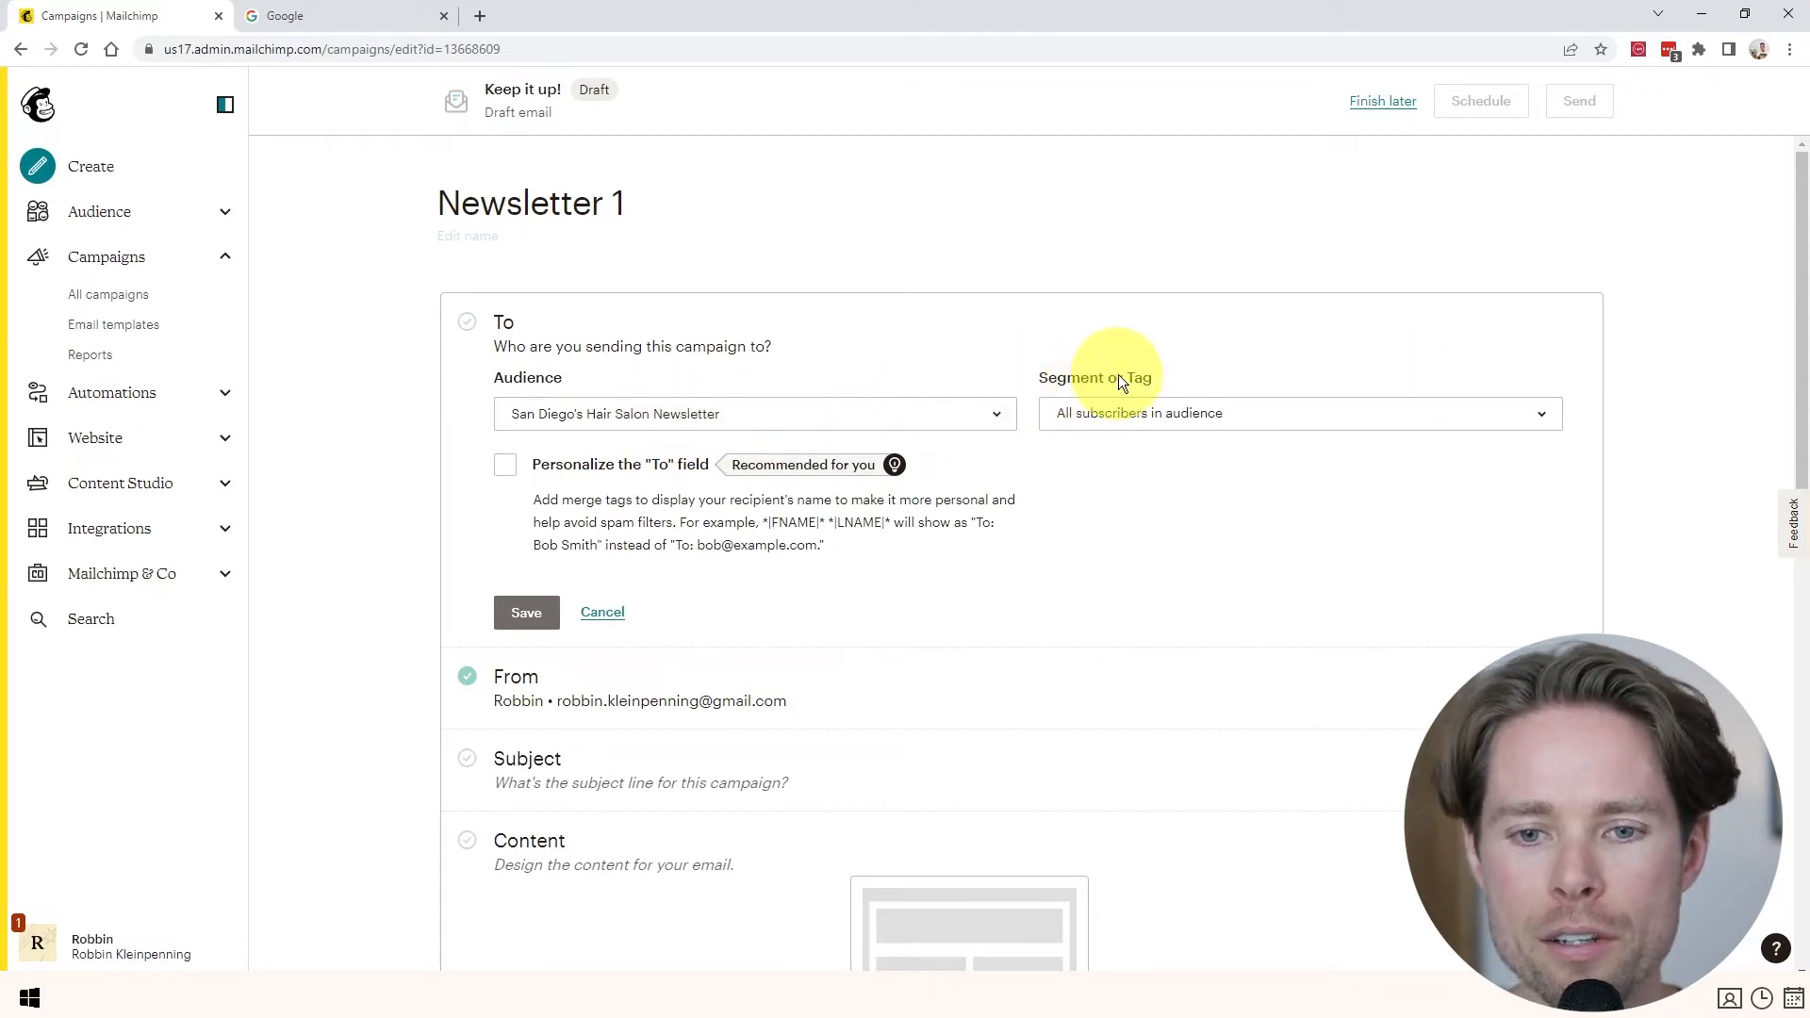
pyautogui.click(1203, 411)
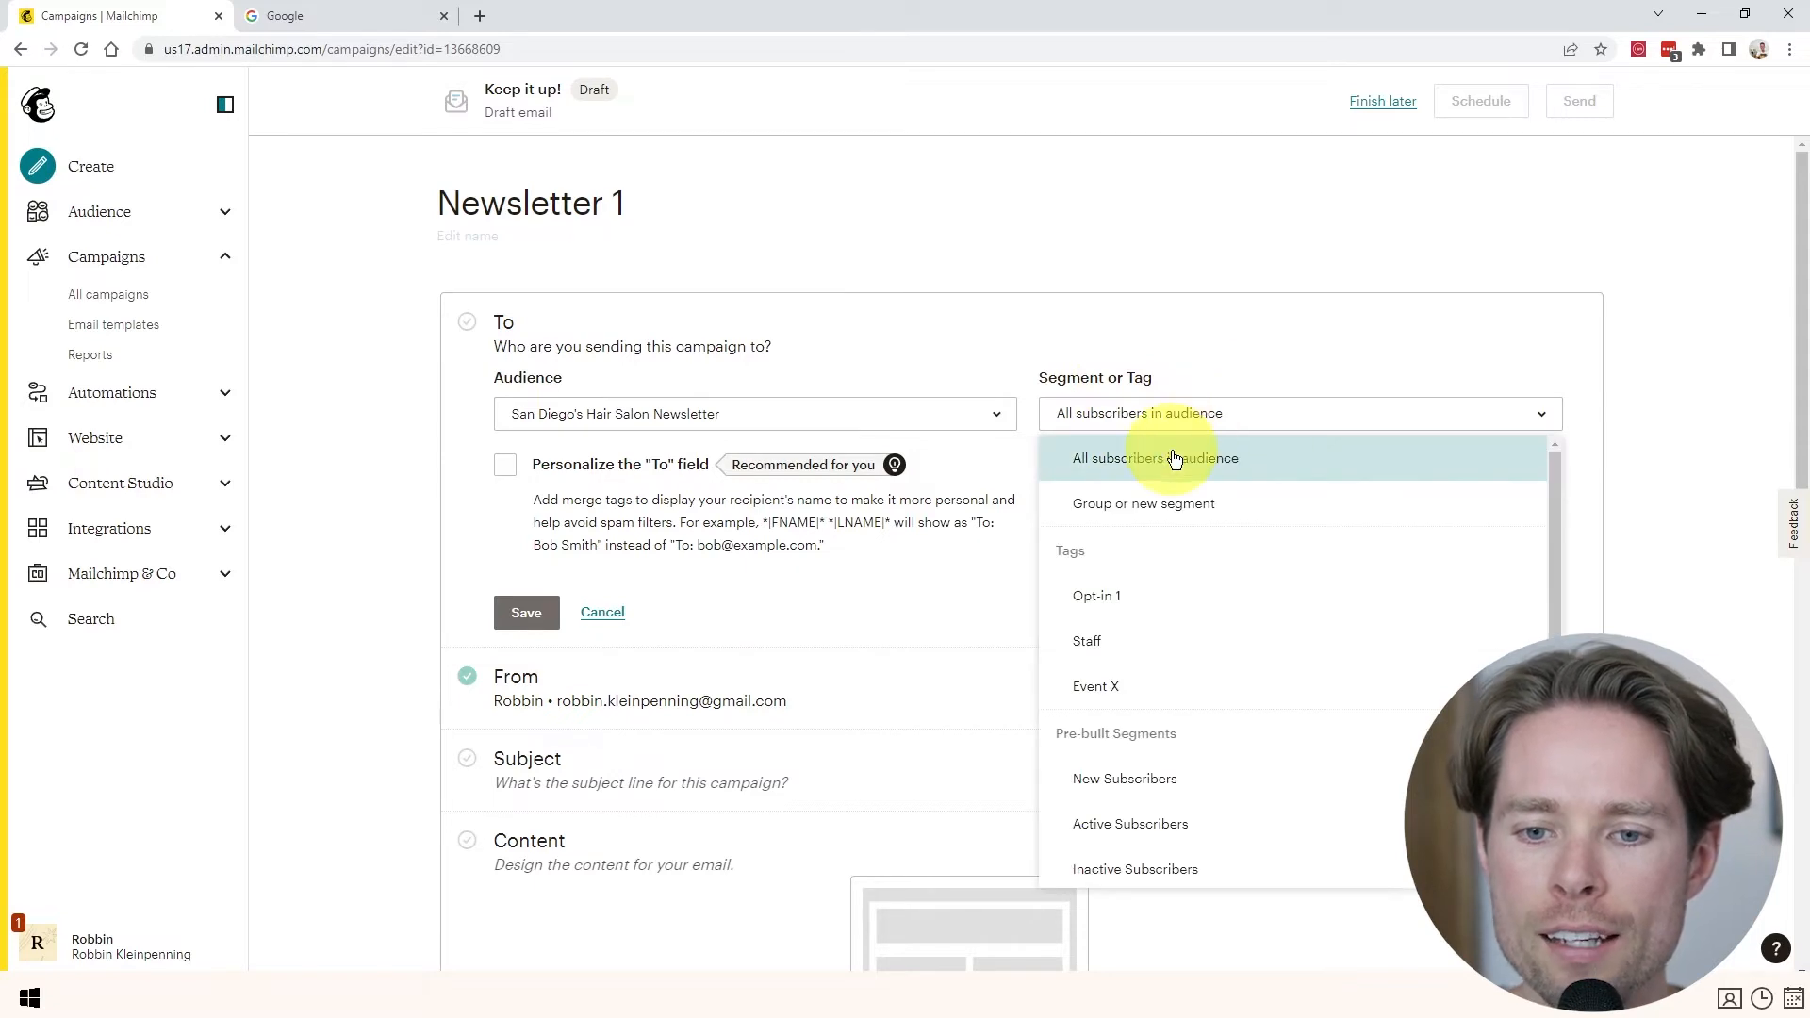
pyautogui.click(1137, 693)
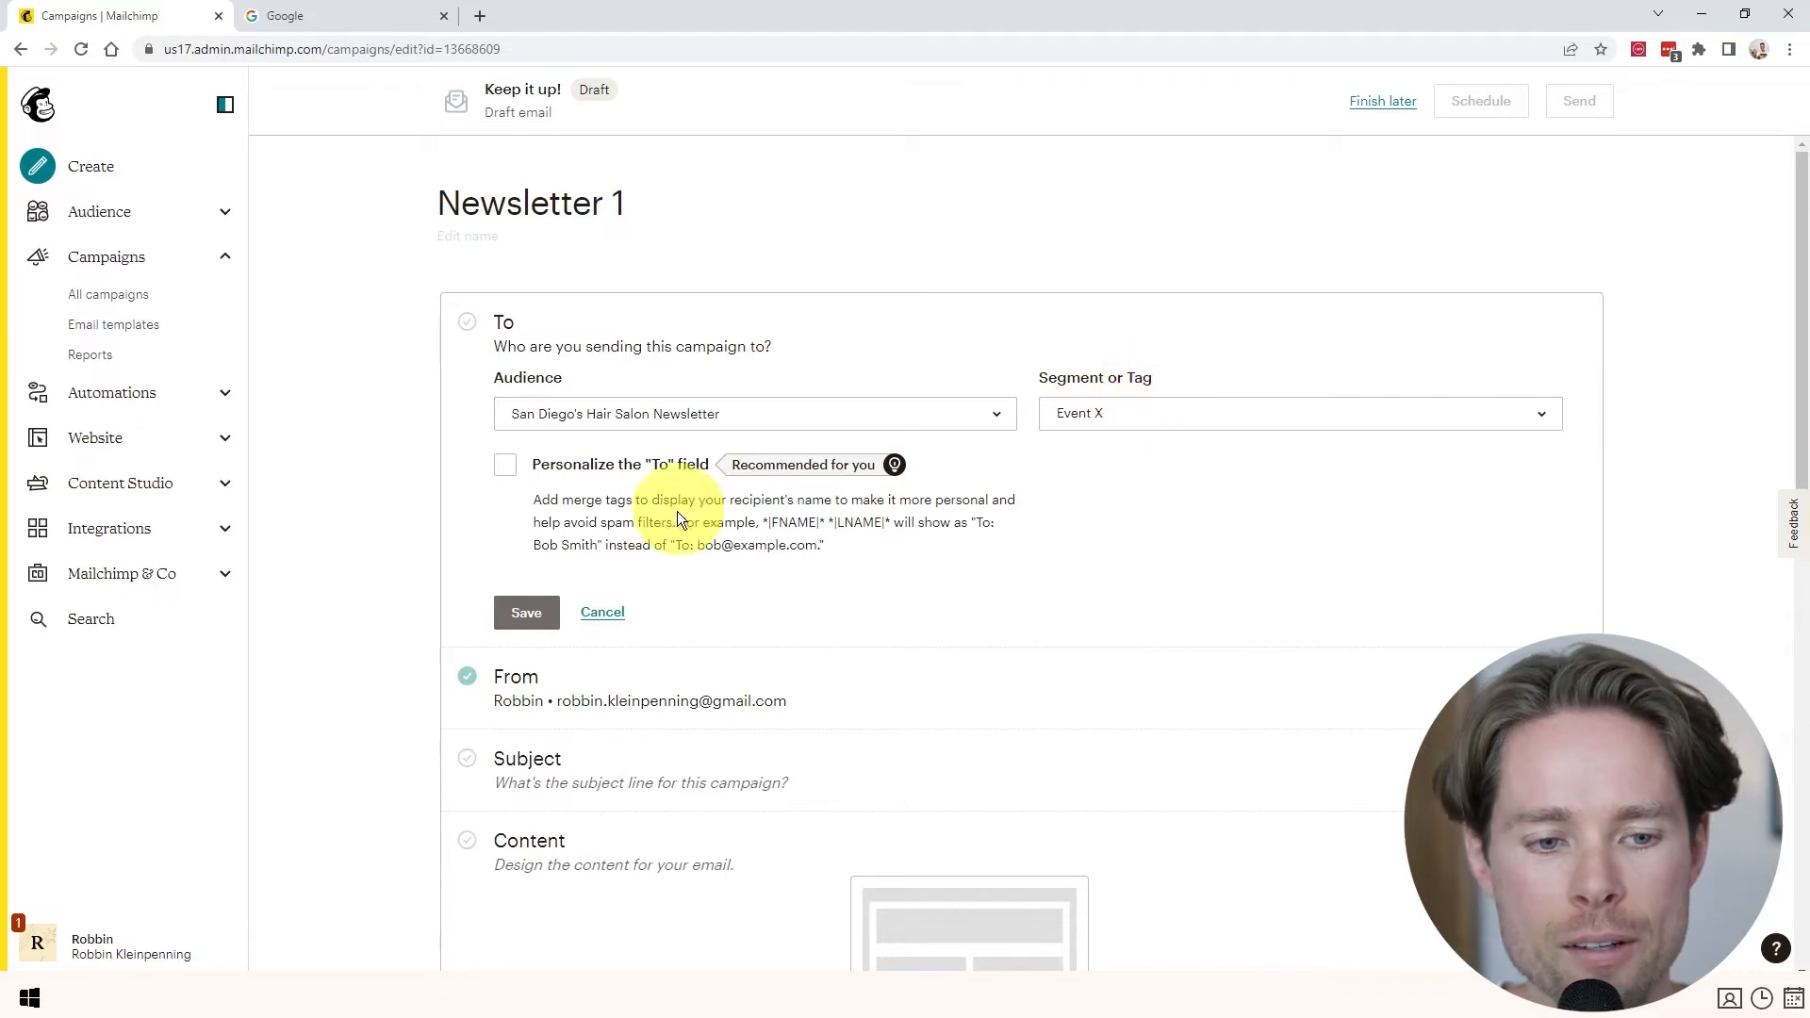
pyautogui.click(527, 614)
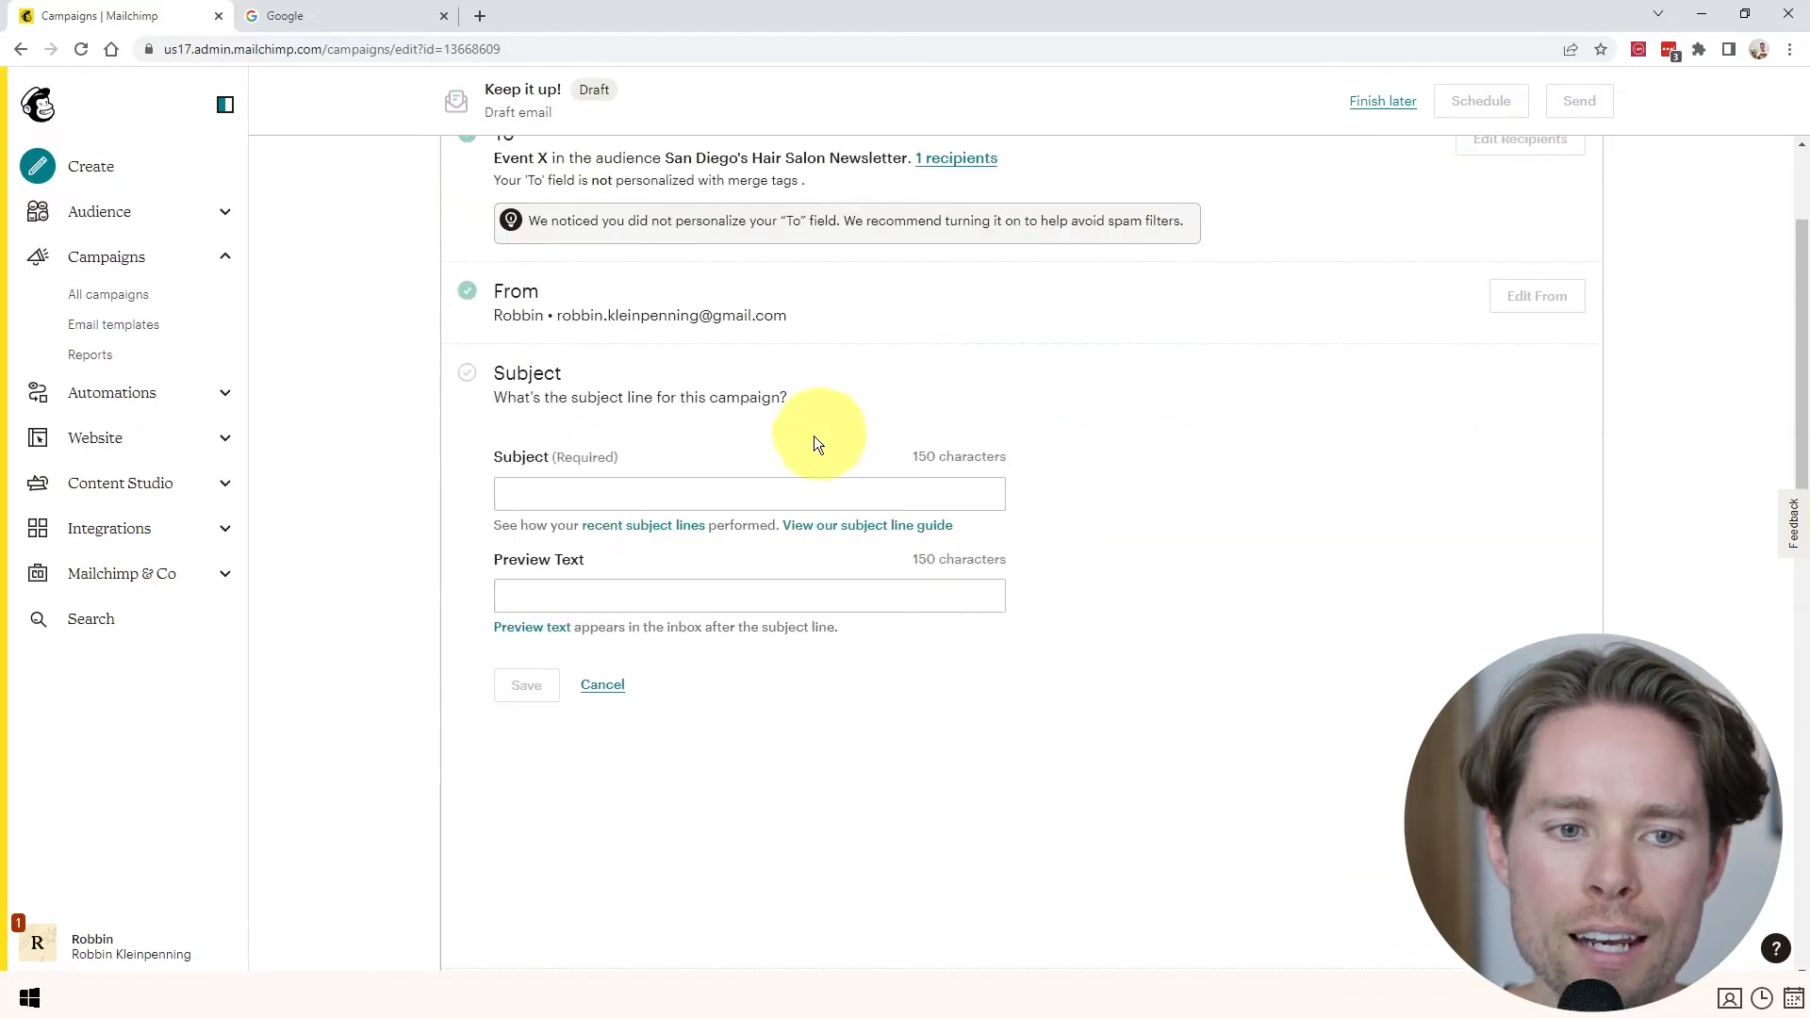
# - Set the subject line to 'Test'
pyautogui.click(578, 487)
pyautogui.write('Test')
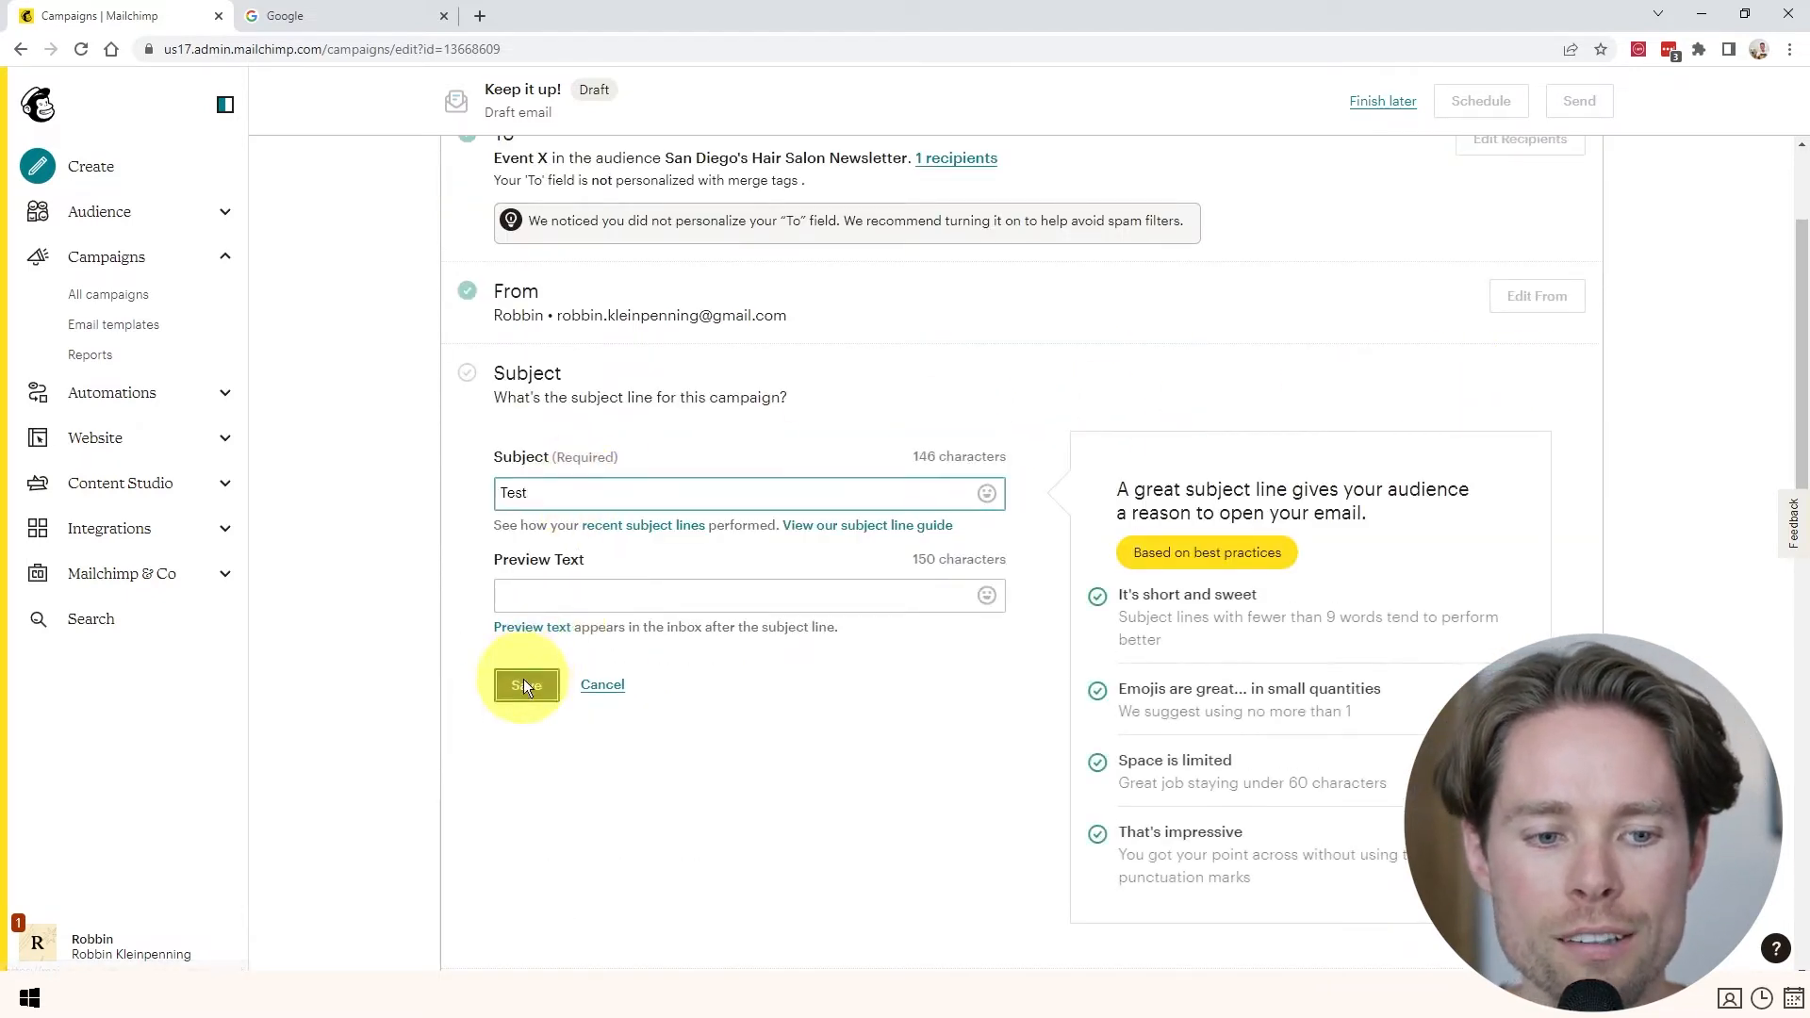
pyautogui.click(523, 680)
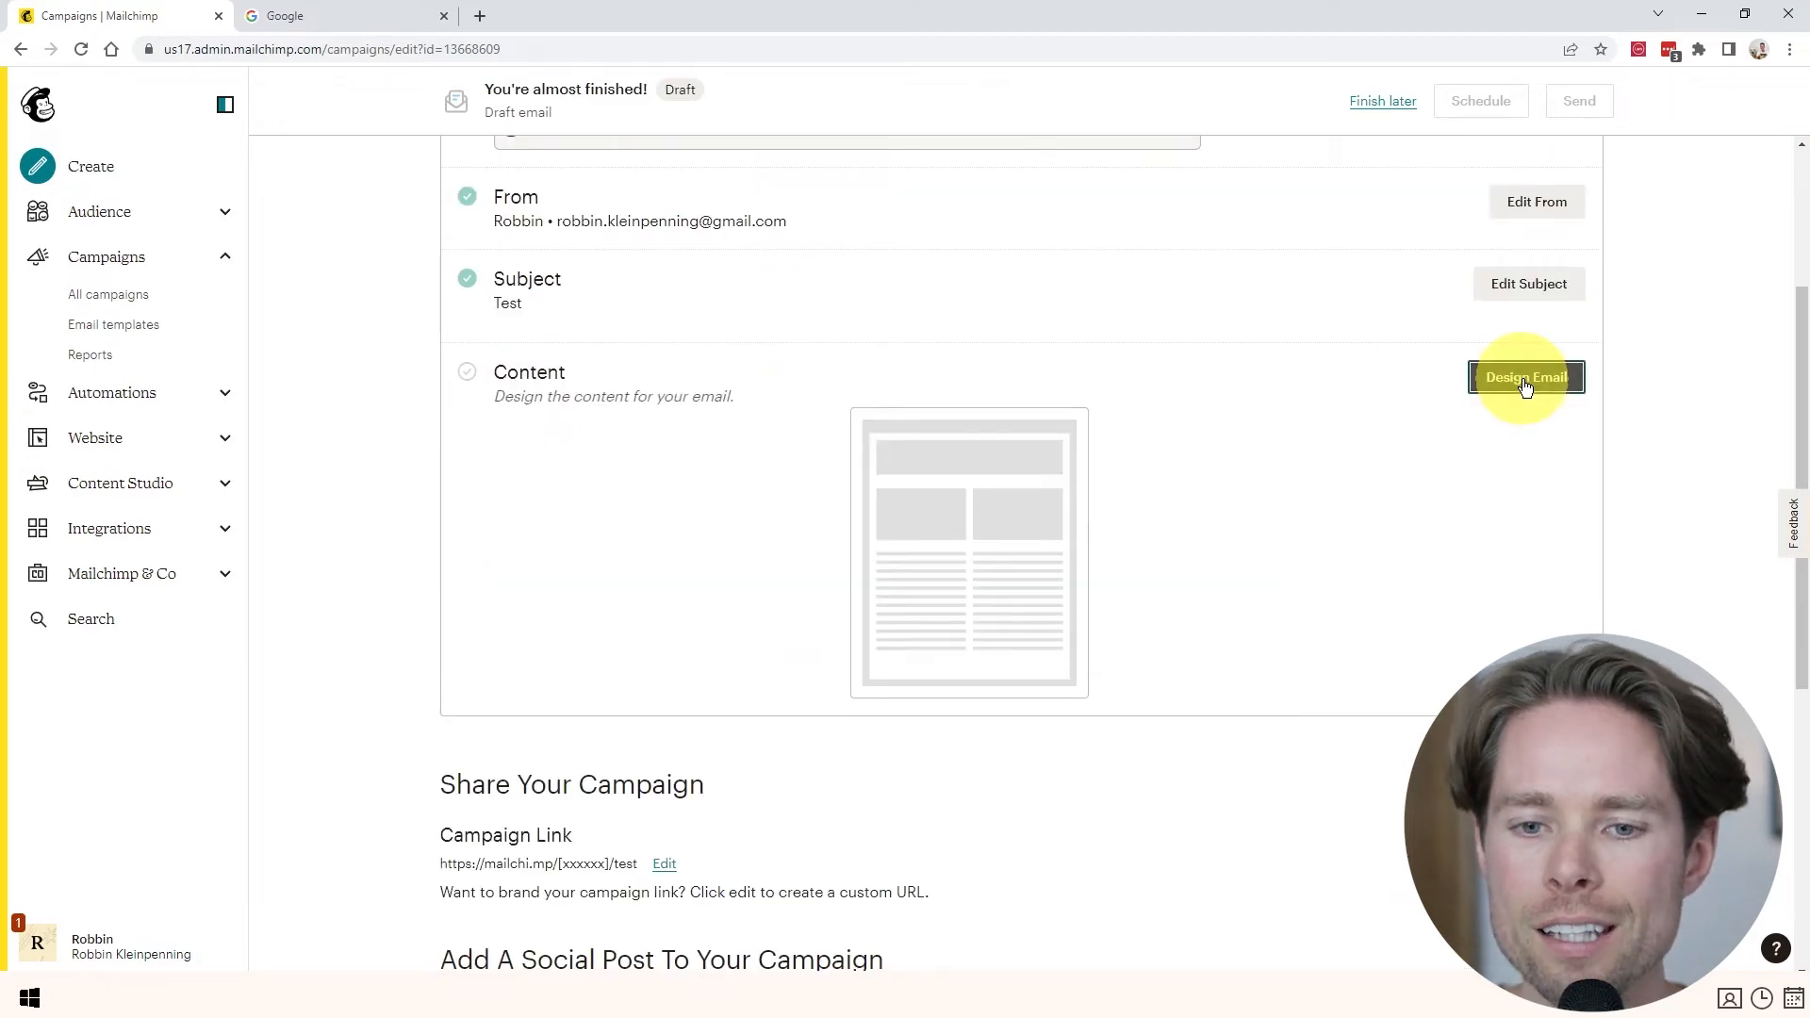
# - Browse layouts and themes, then choose a Basic layout with a text block over two images
pyautogui.click(1524, 380)
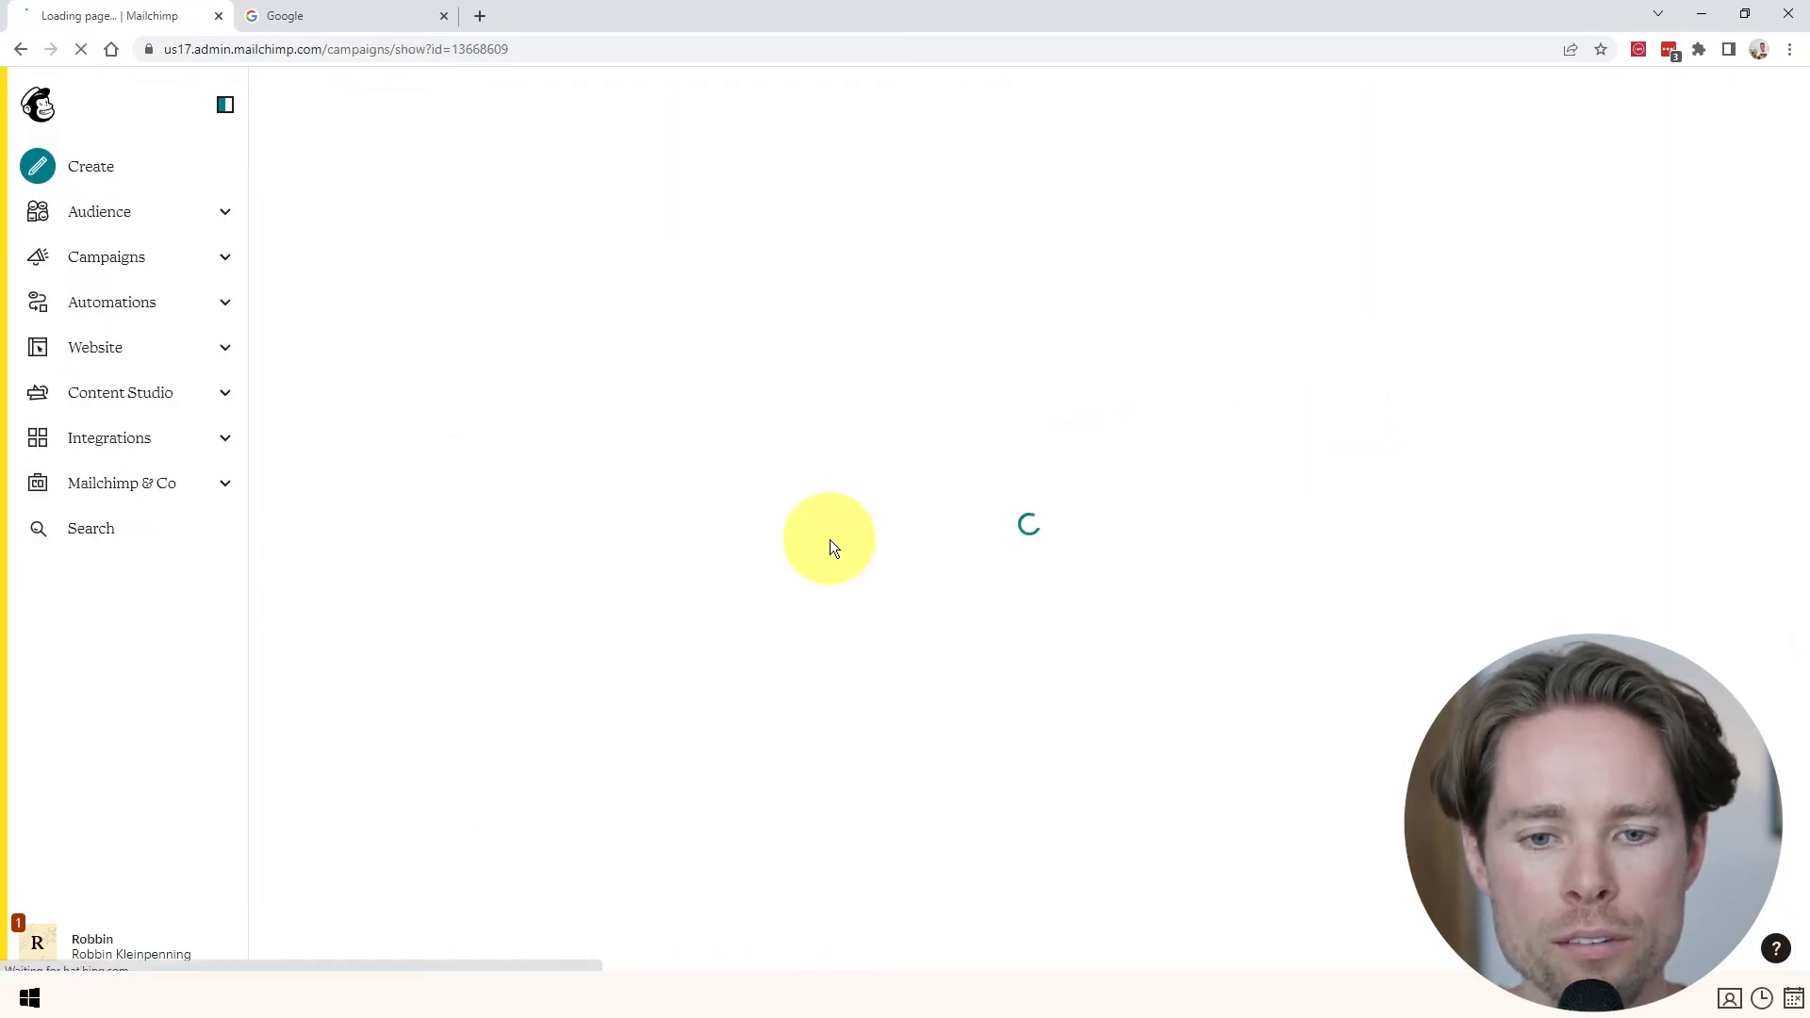
pyautogui.scroll(-4, 375, 391)
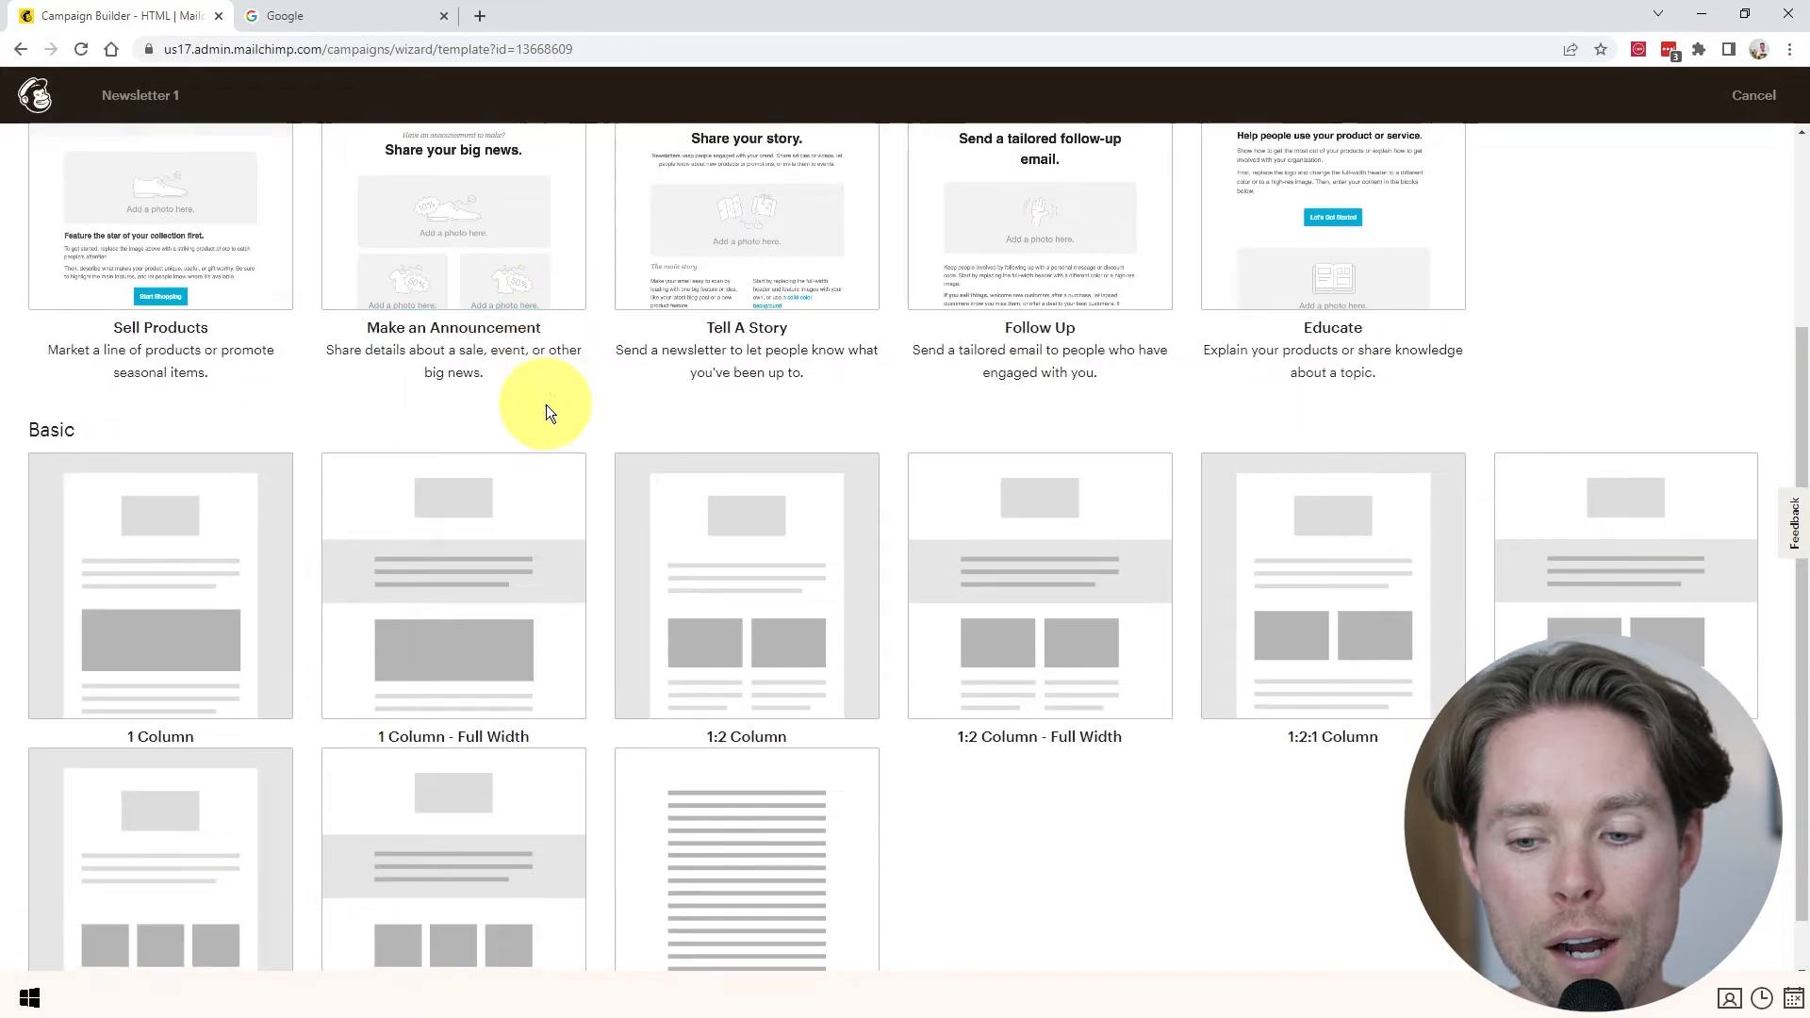
pyautogui.scroll(4, 741, 686)
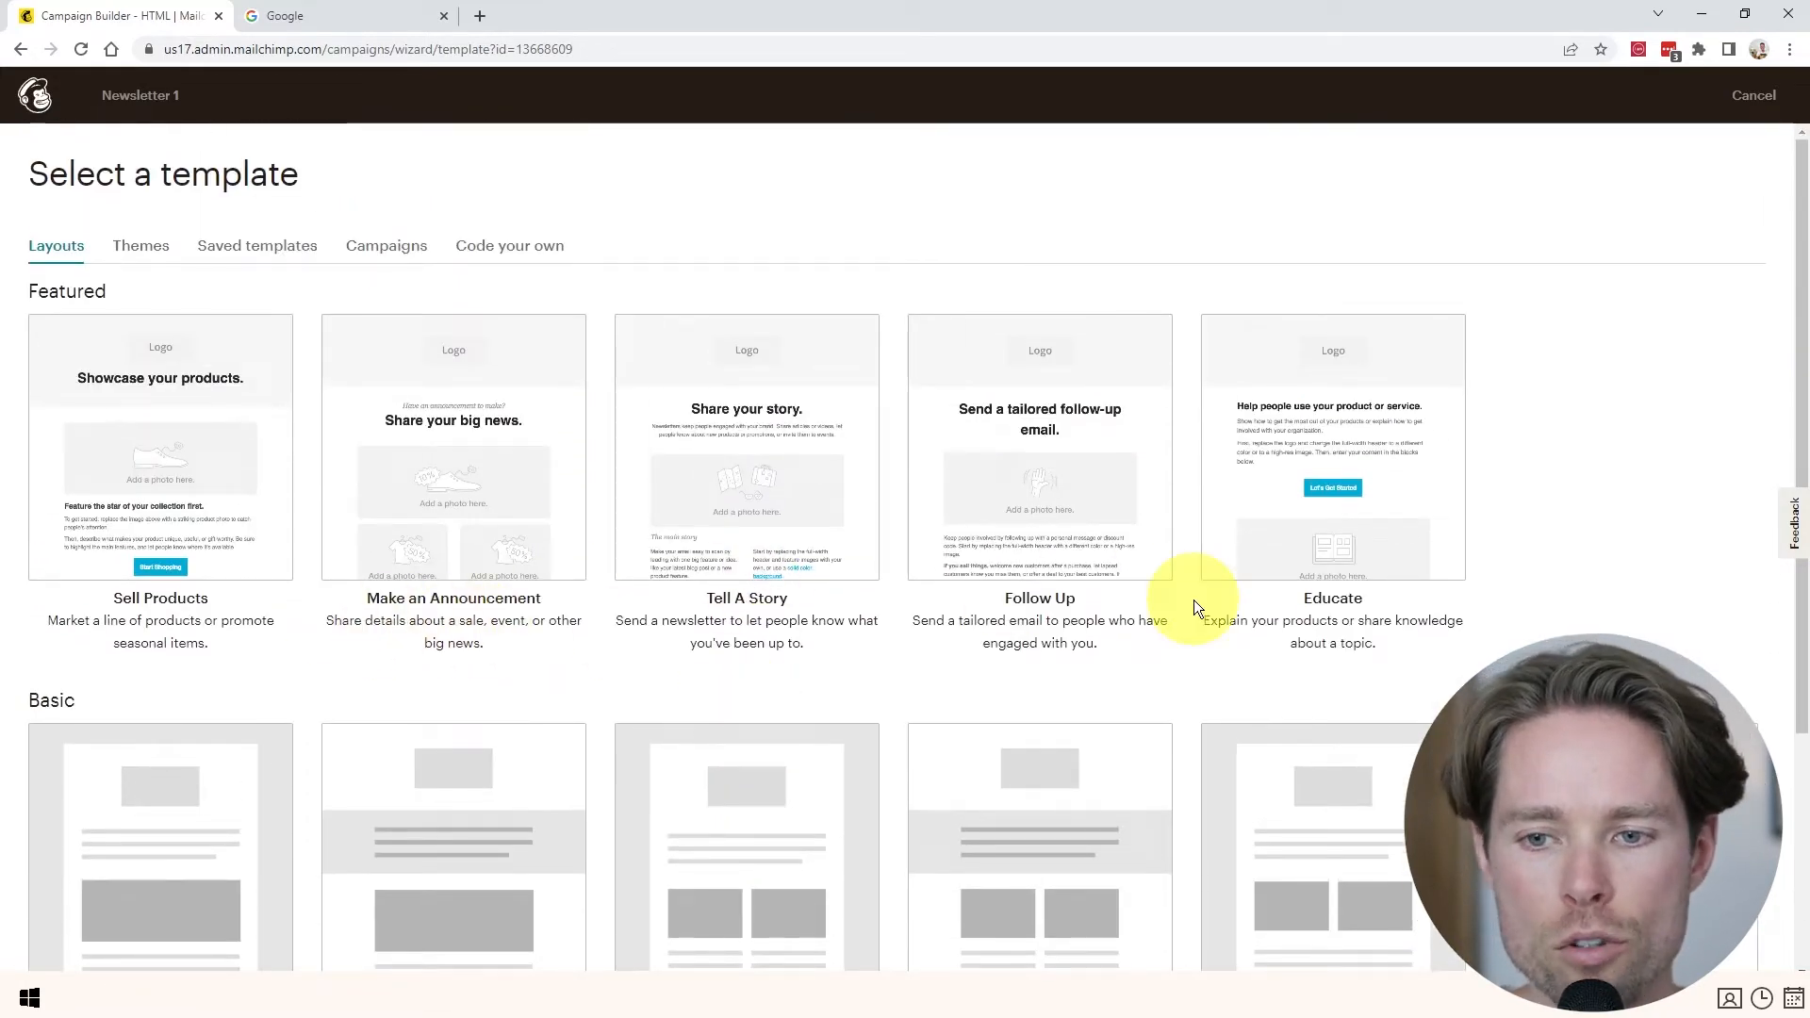
pyautogui.scroll(-4, 600, 543)
pyautogui.scroll(4, 584, 556)
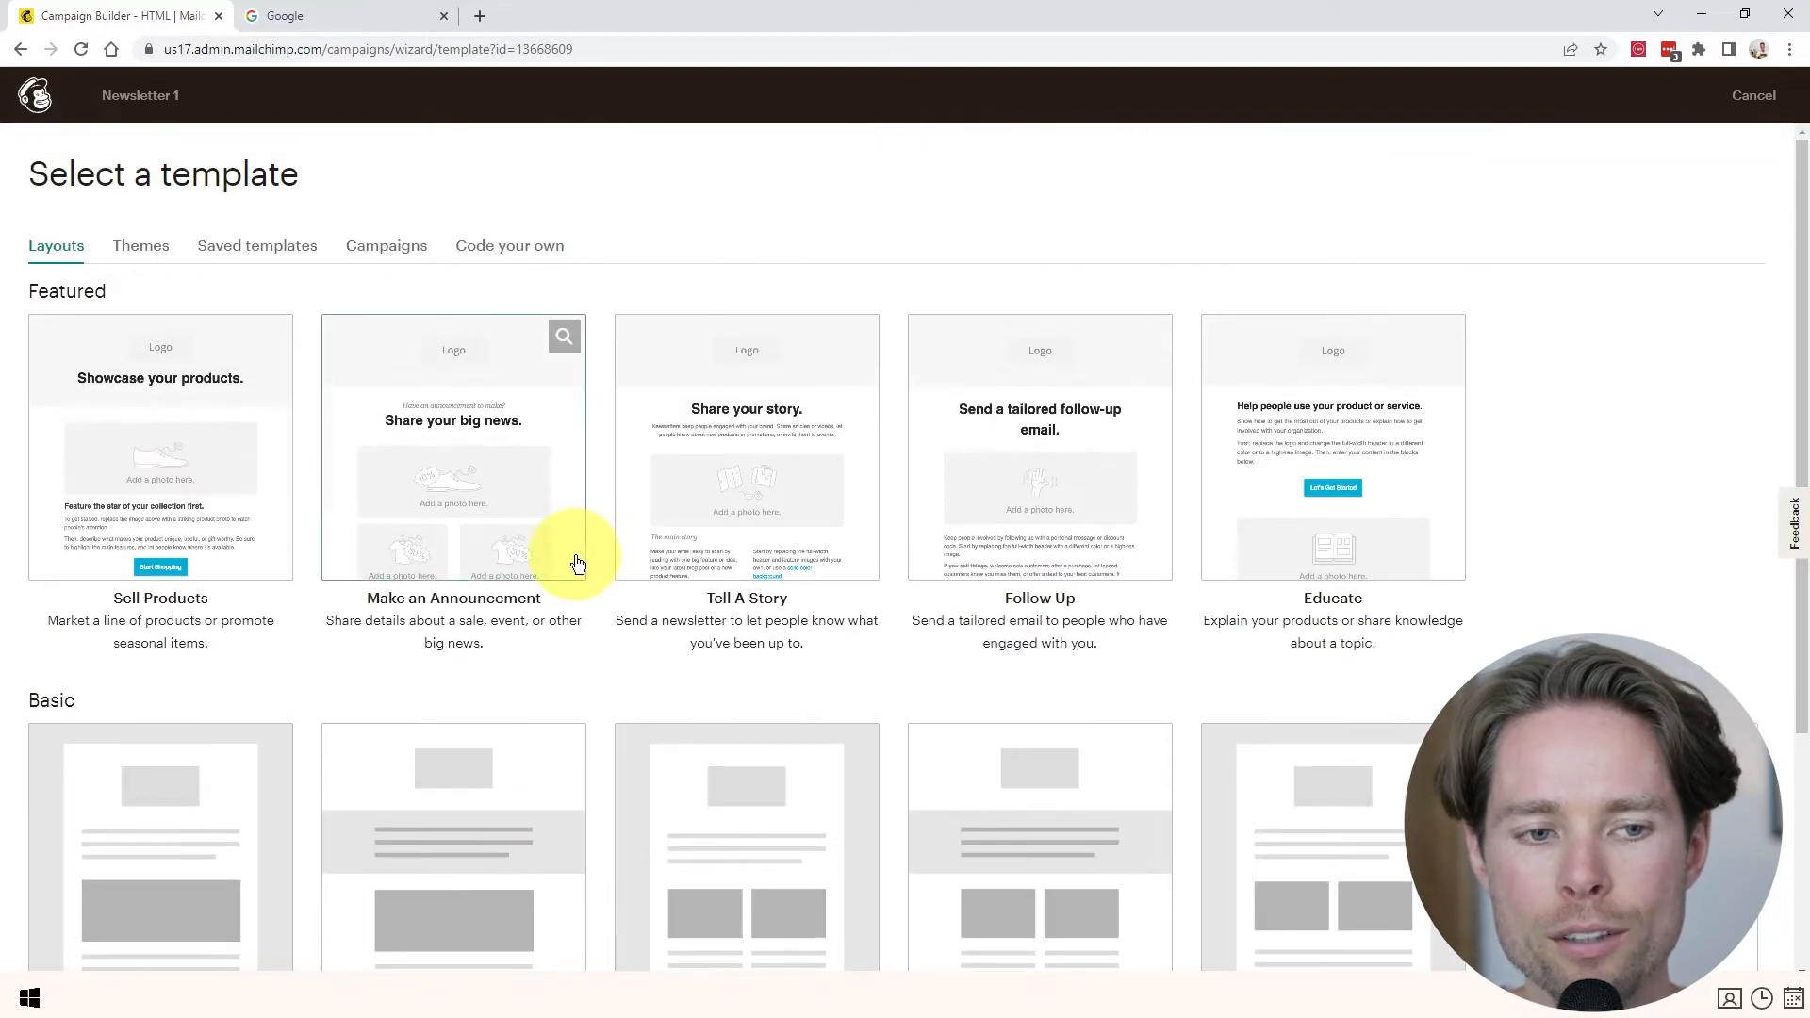
pyautogui.click(141, 247)
pyautogui.scroll(-20, 1071, 458)
pyautogui.scroll(20, 864, 590)
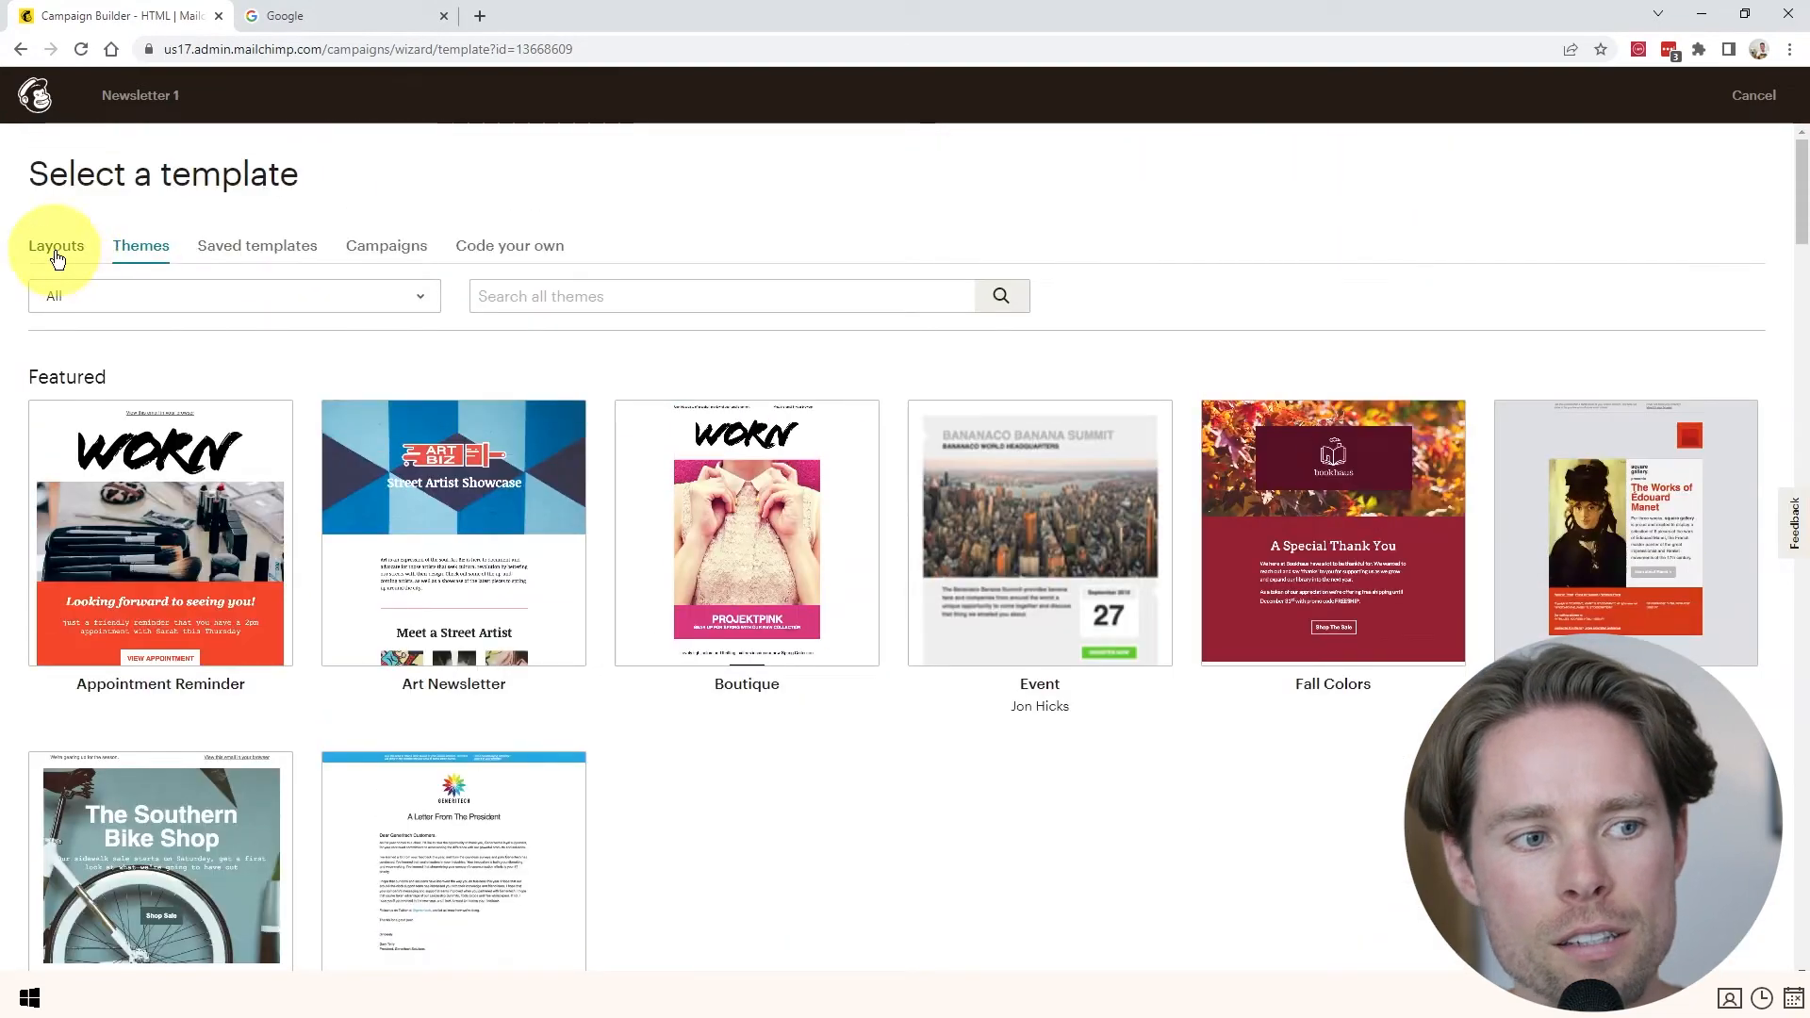
pyautogui.click(57, 247)
pyautogui.scroll(-4, 901, 592)
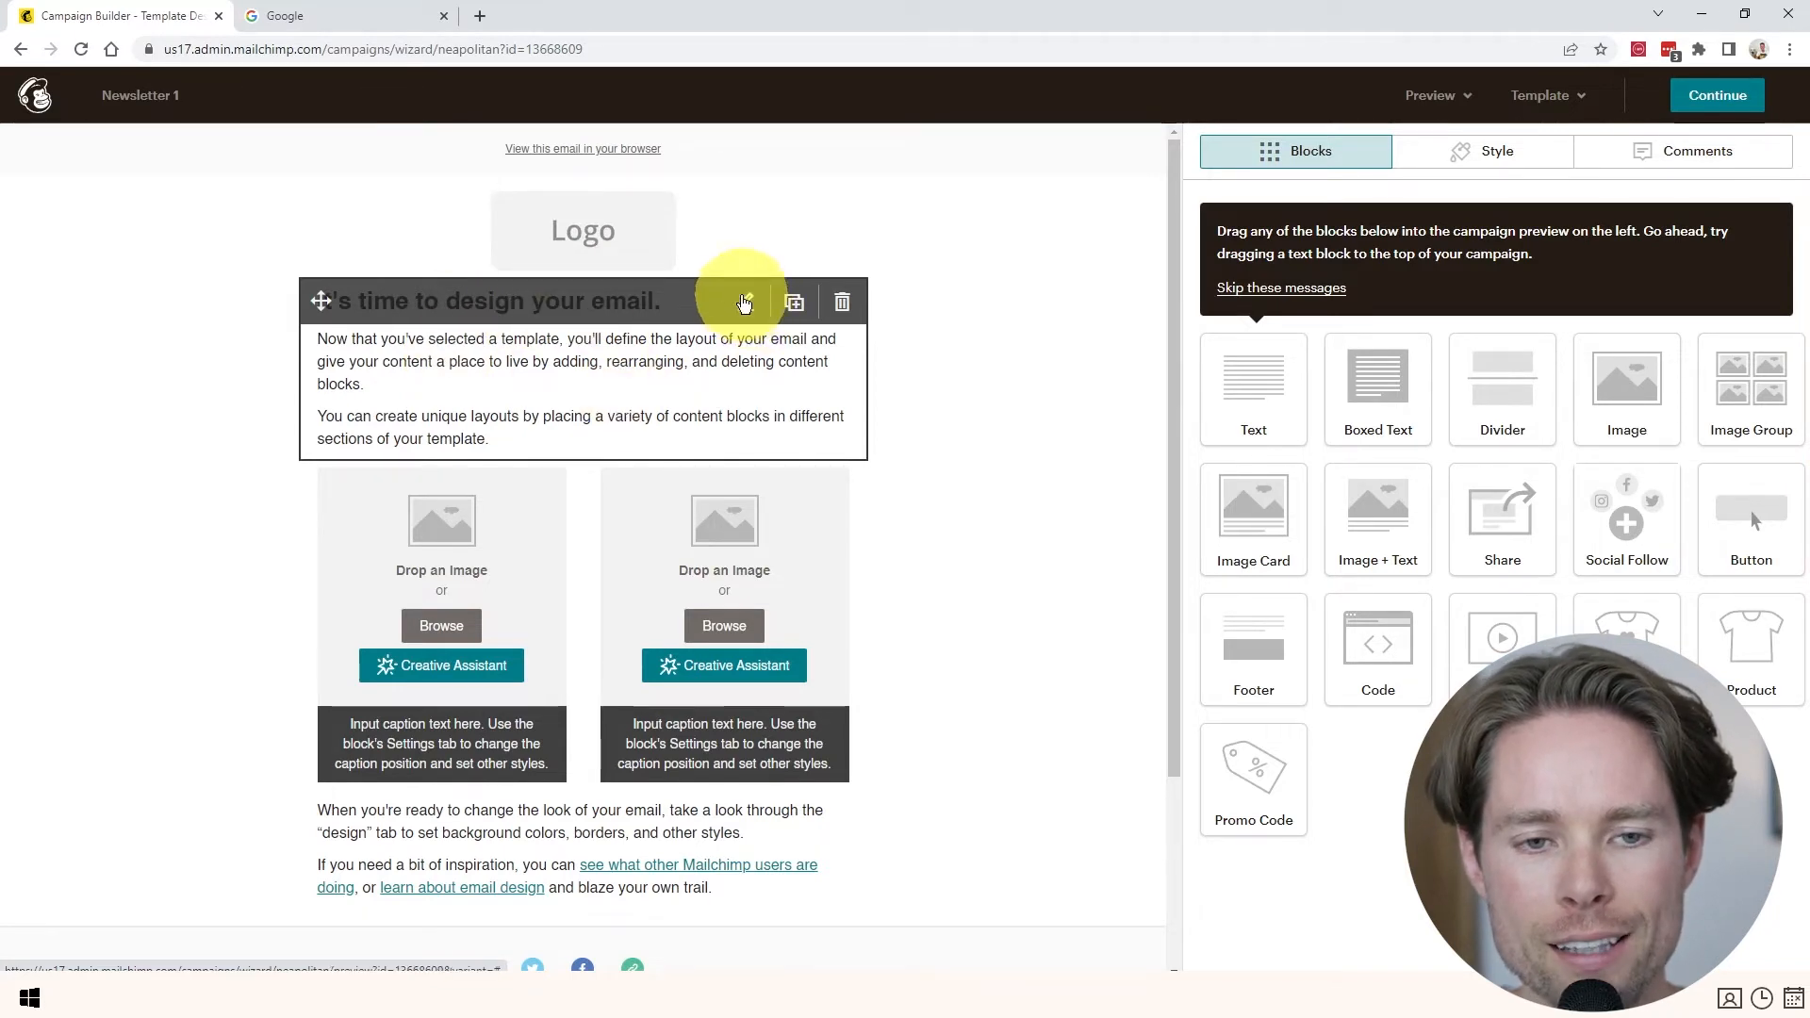
# - Replace the heading text with 'Chang'
pyautogui.click(748, 305)
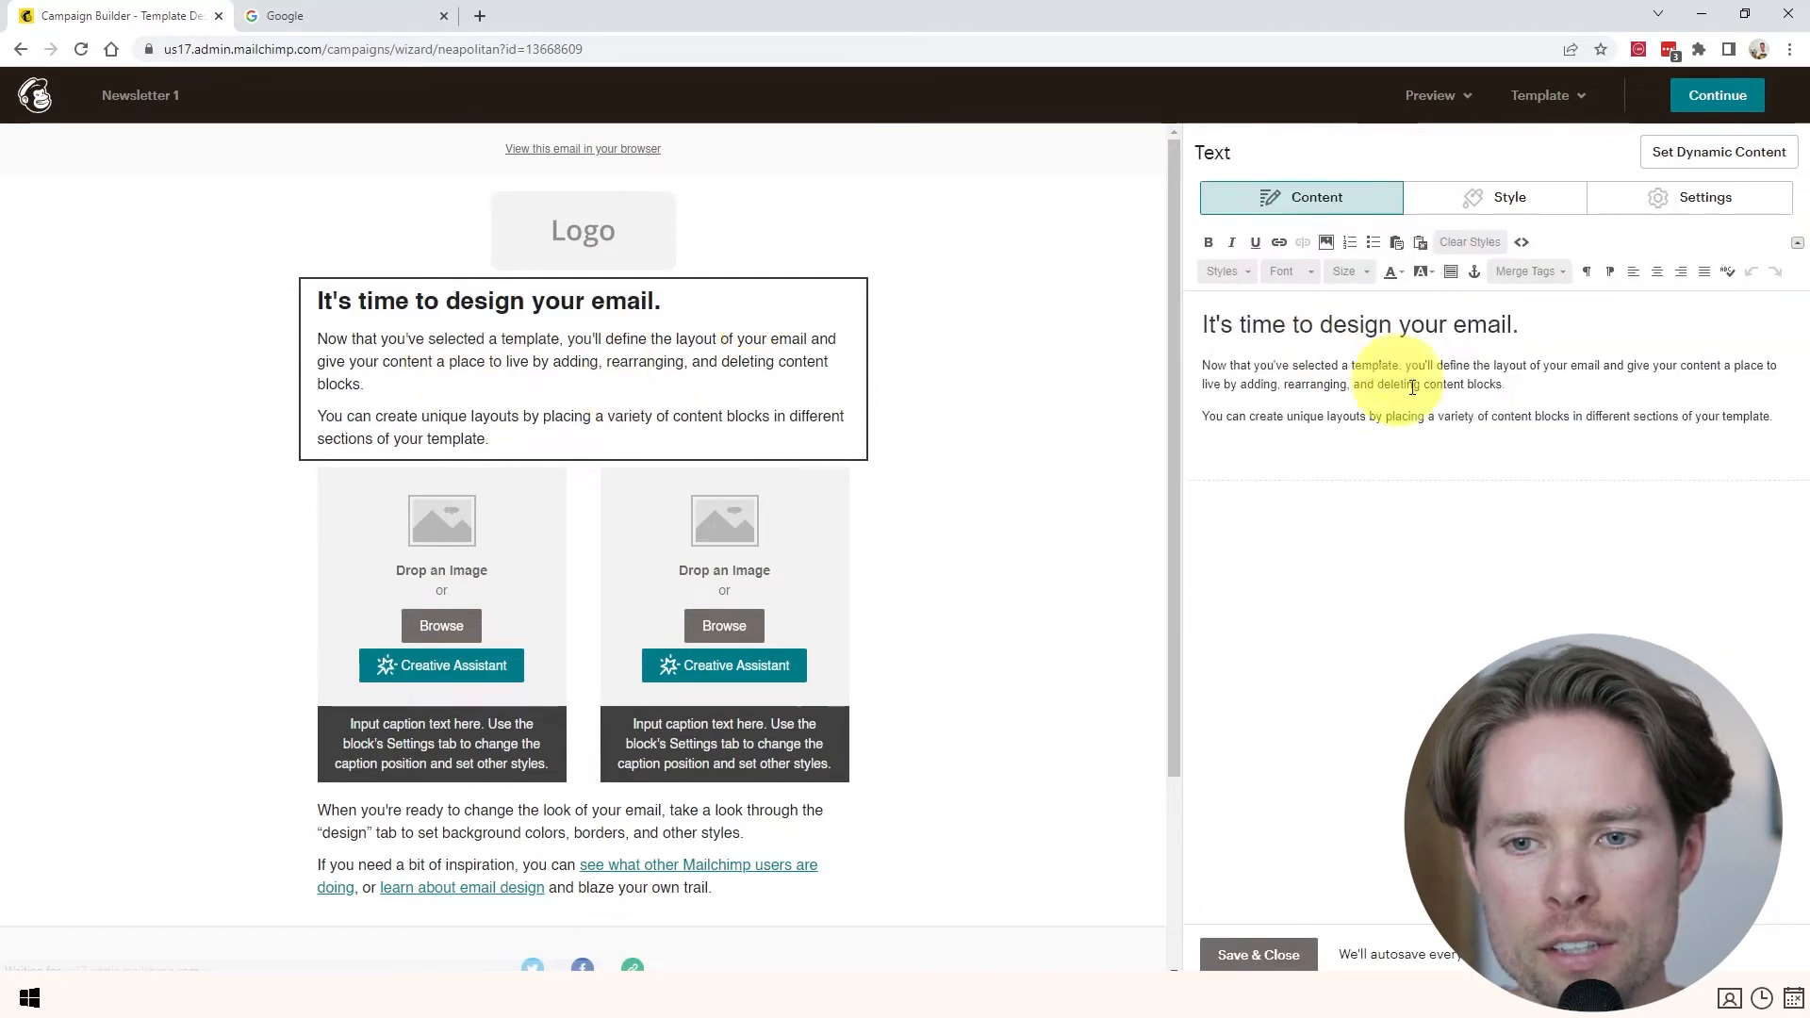
pyautogui.moveTo(1535, 325); pyautogui.dragTo(1278, 327)
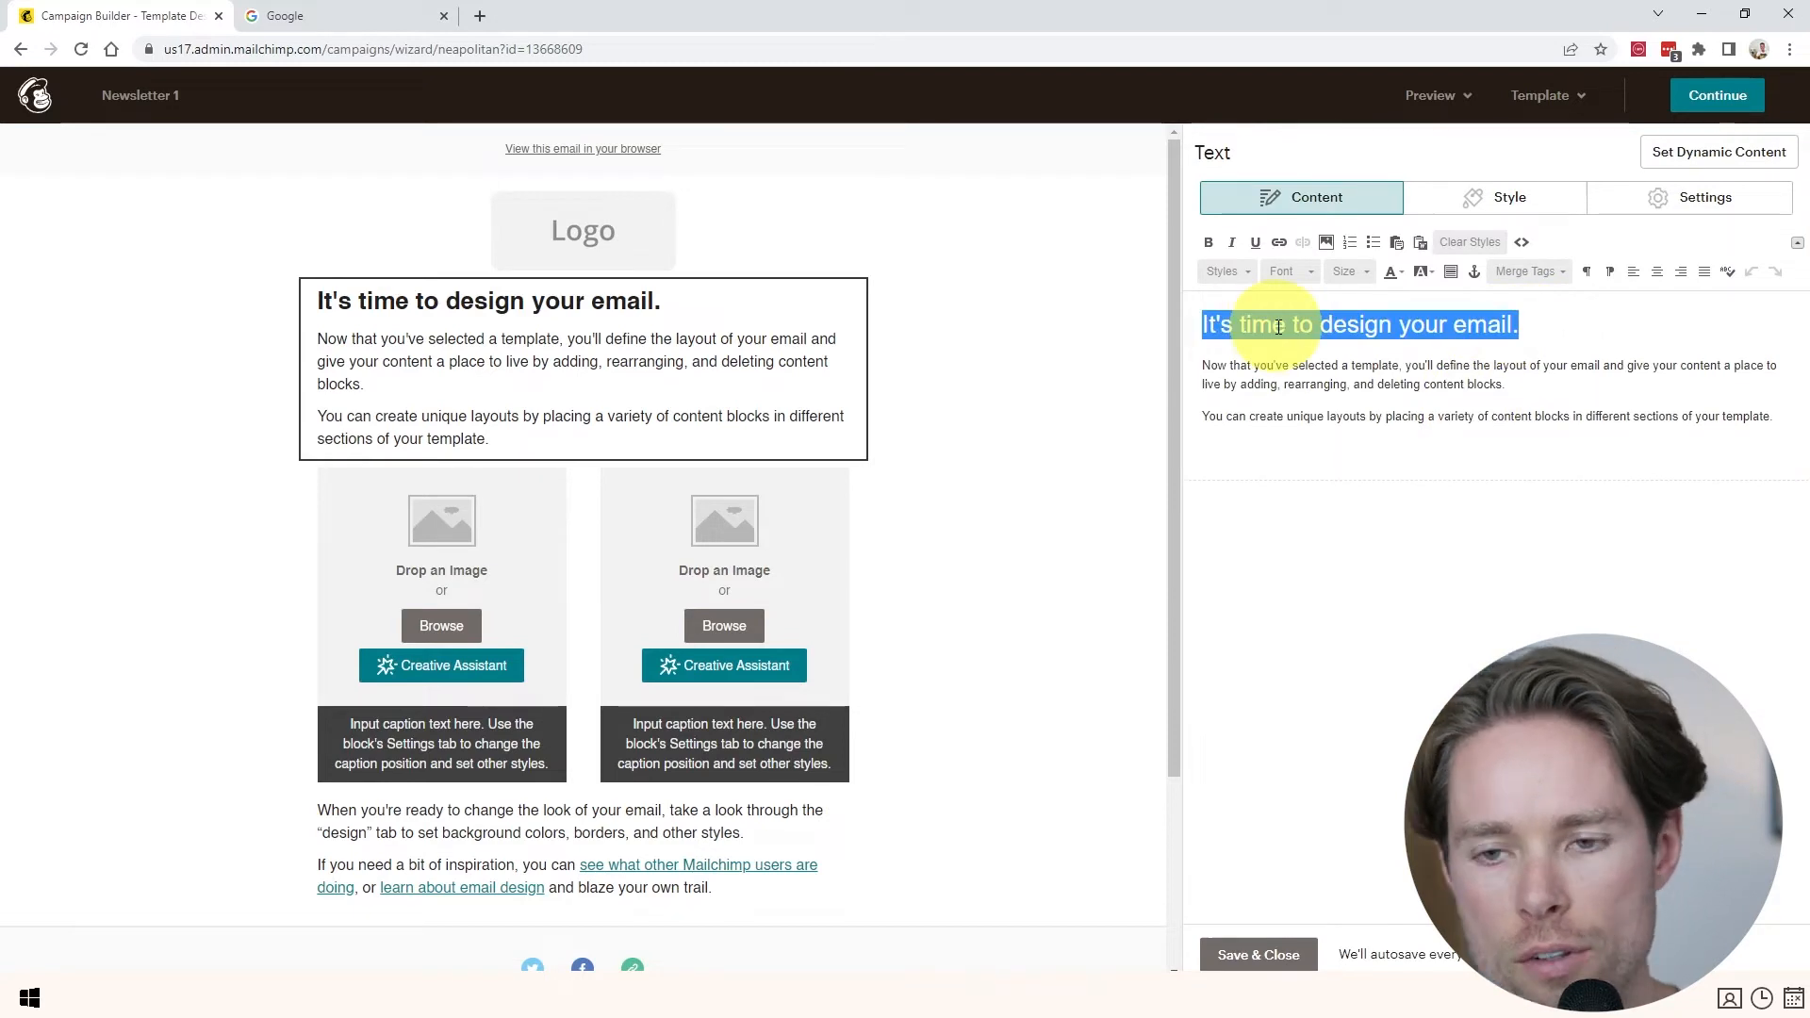
pyautogui.write('Change the text')
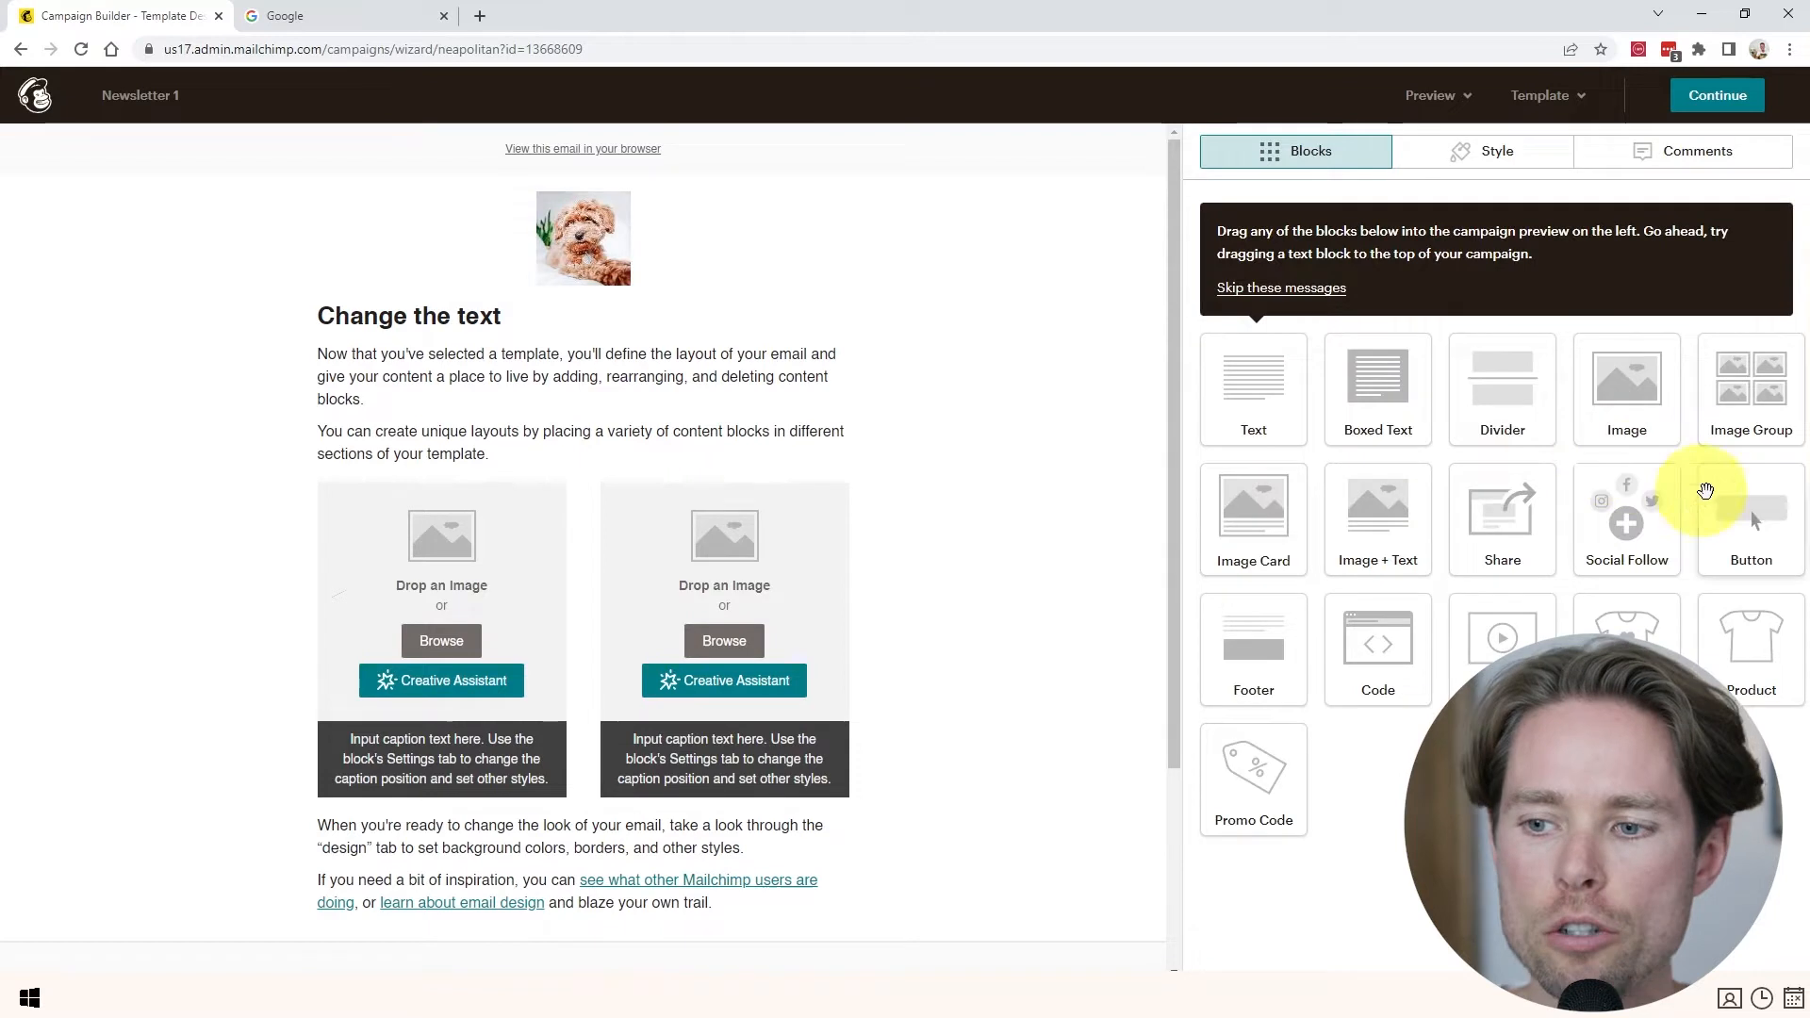
# - Add a Buy Now button block, save it, and continue to the campaign checklist
pyautogui.moveTo(1723, 509); pyautogui.dragTo(493, 459)
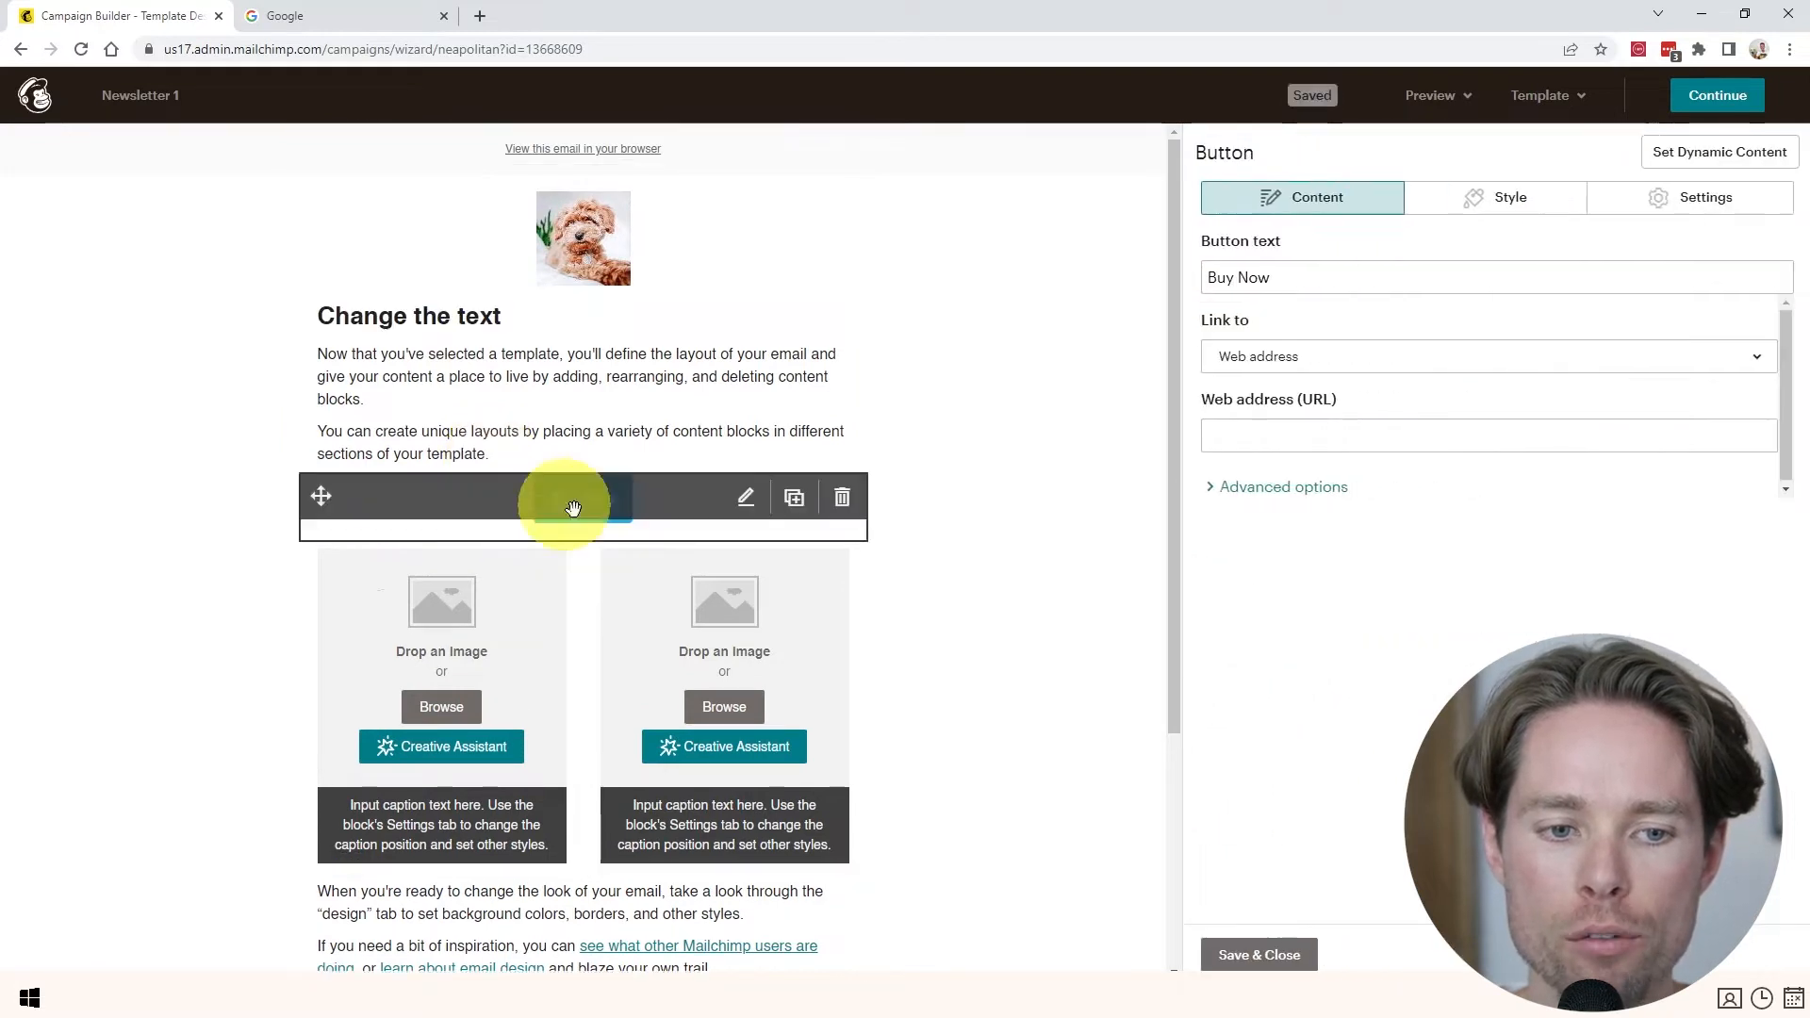
pyautogui.click(1258, 953)
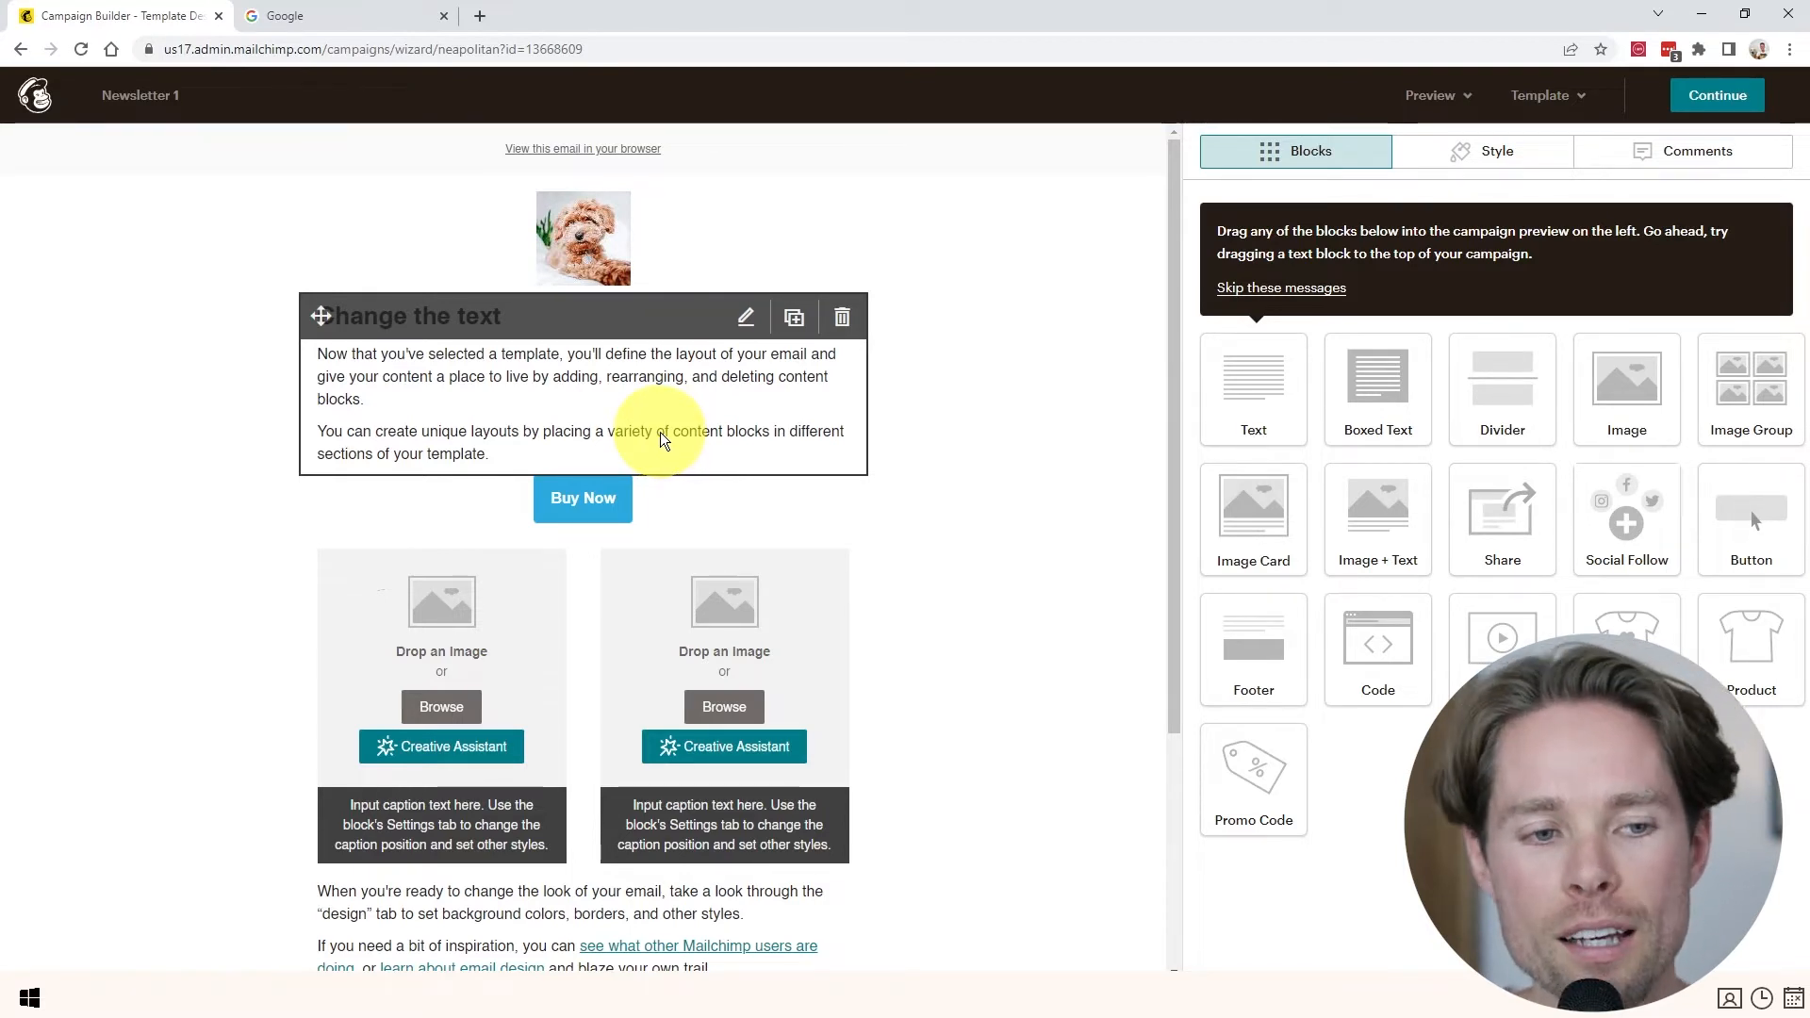
pyautogui.click(1721, 95)
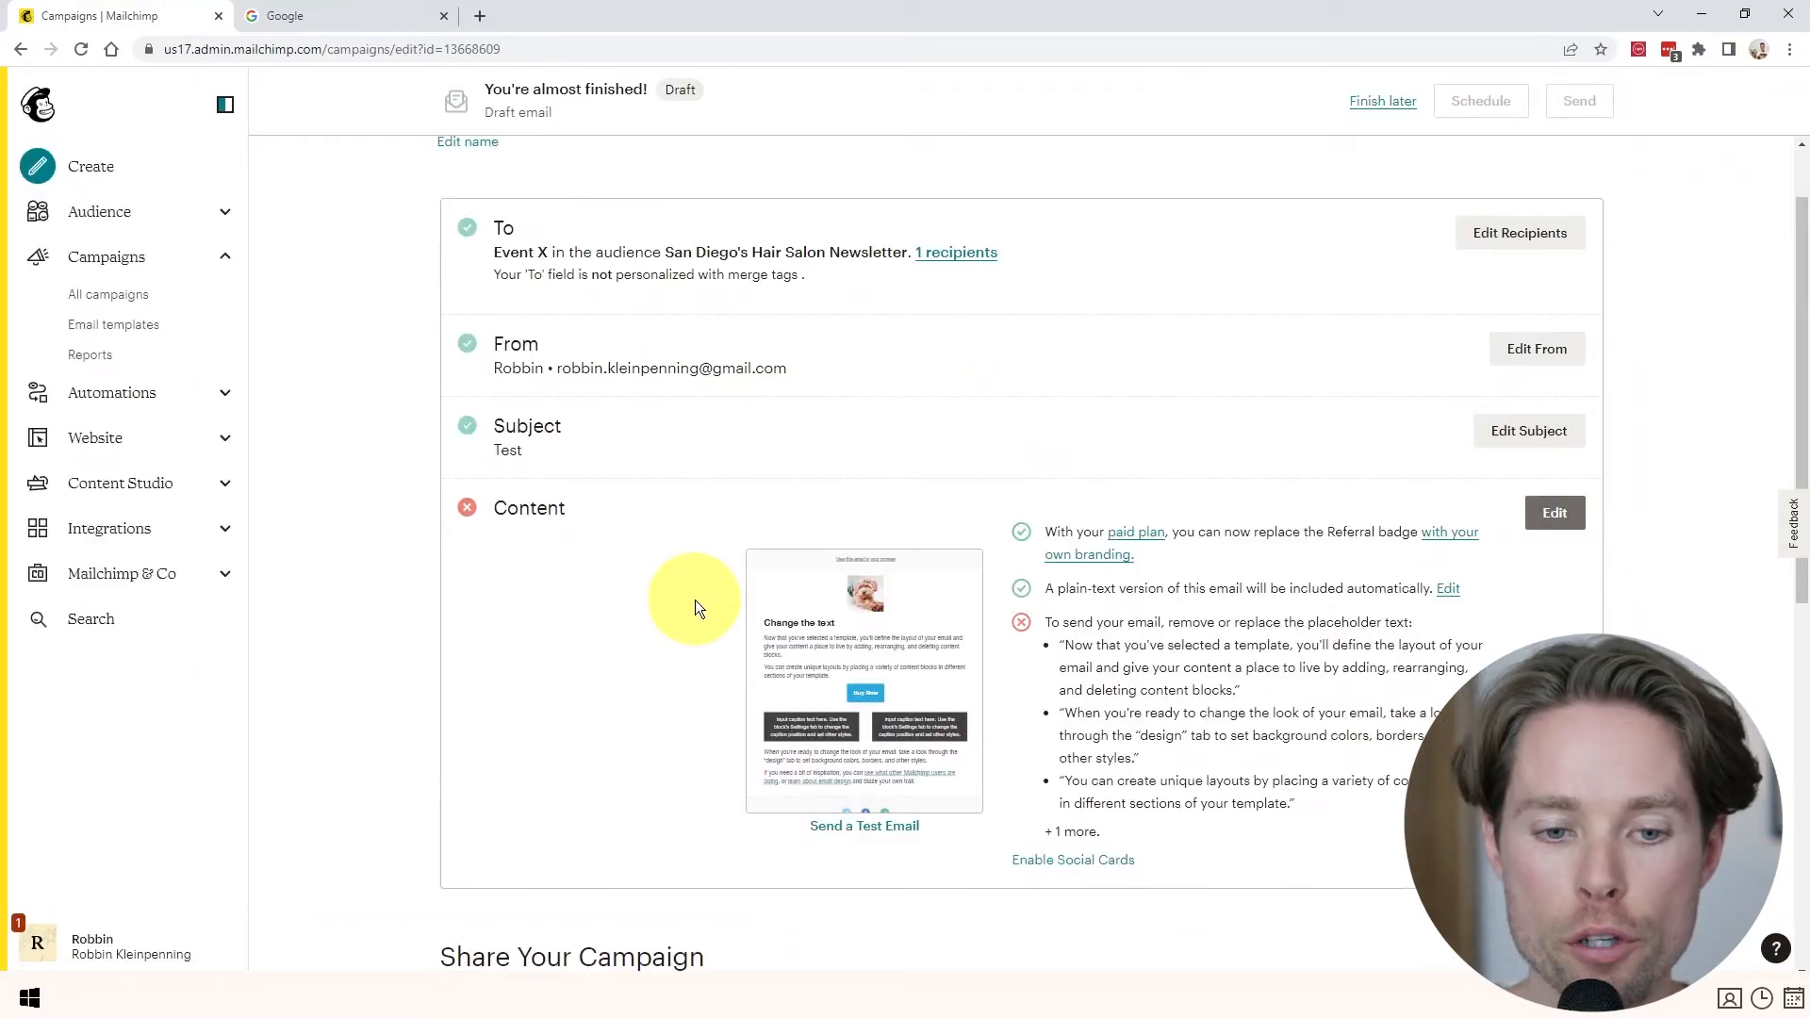
# - Cancel the test email without sending and leave Newsletter 1 as a draft
pyautogui.scroll(1, 693, 599)
pyautogui.scroll(-2, 696, 603)
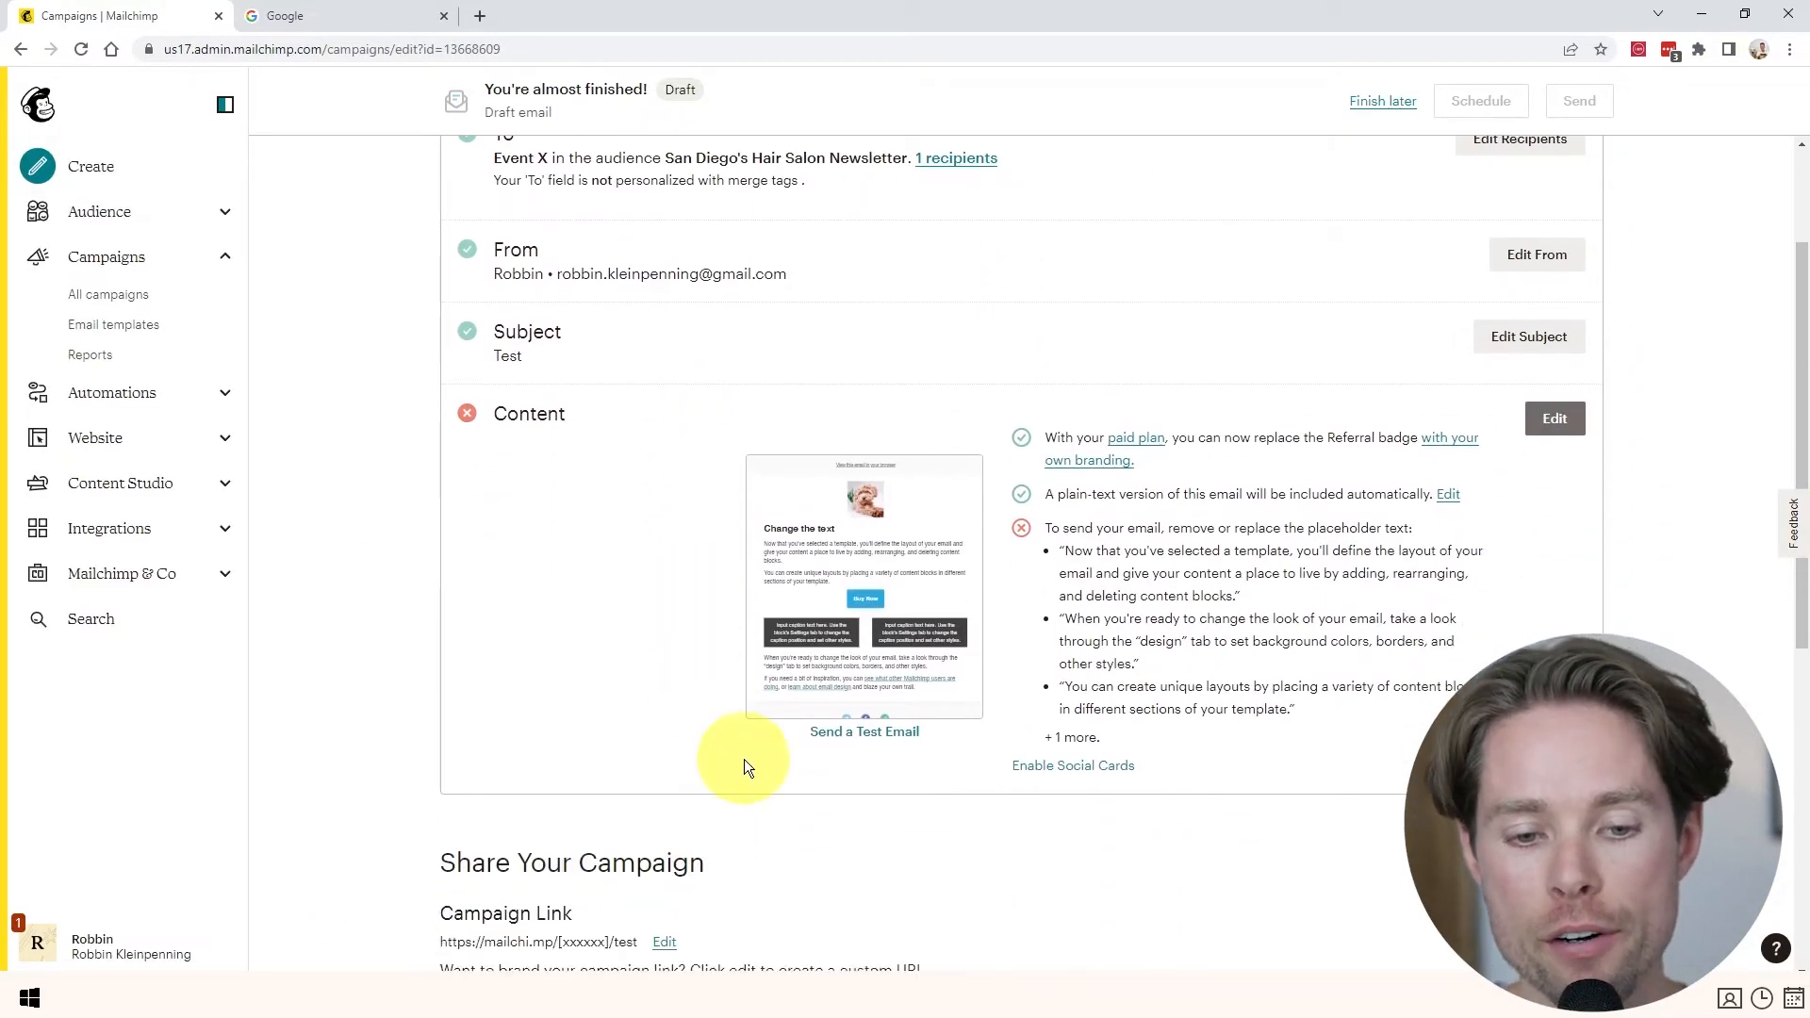
pyautogui.click(870, 742)
pyautogui.moveTo(967, 425); pyautogui.dragTo(687, 412)
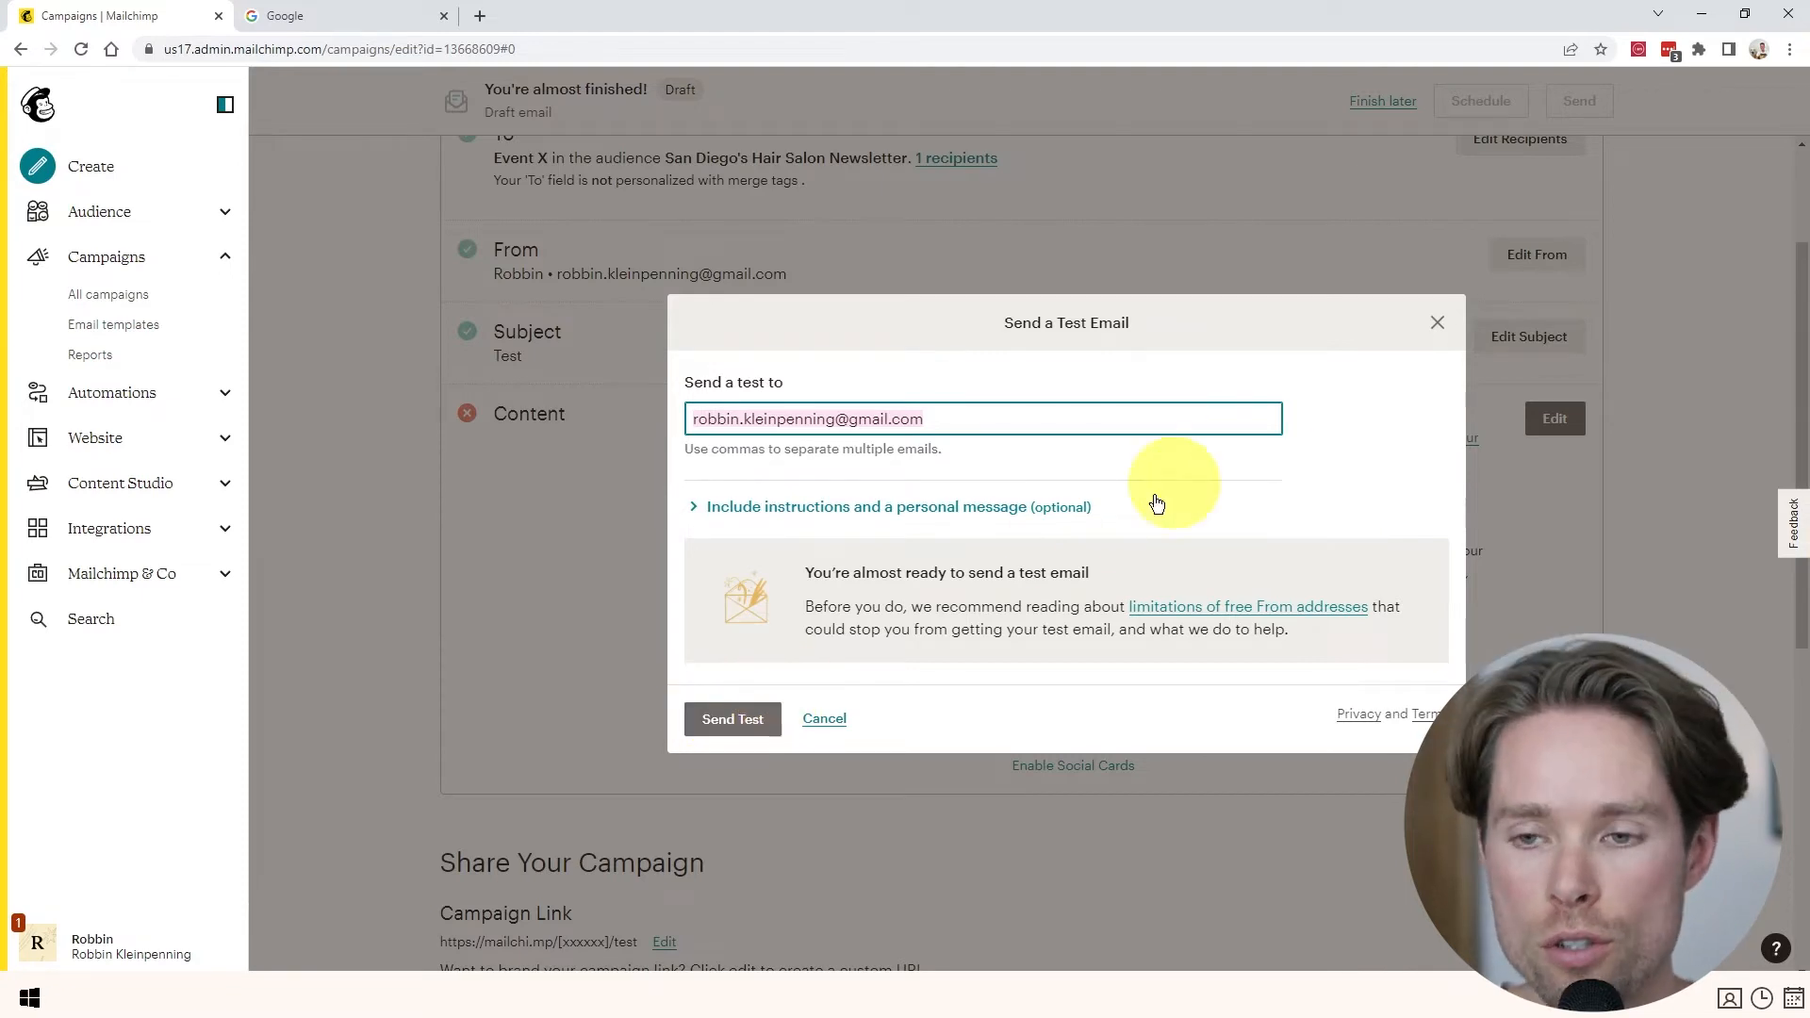
pyautogui.click(825, 719)
pyautogui.scroll(2, 1244, 590)
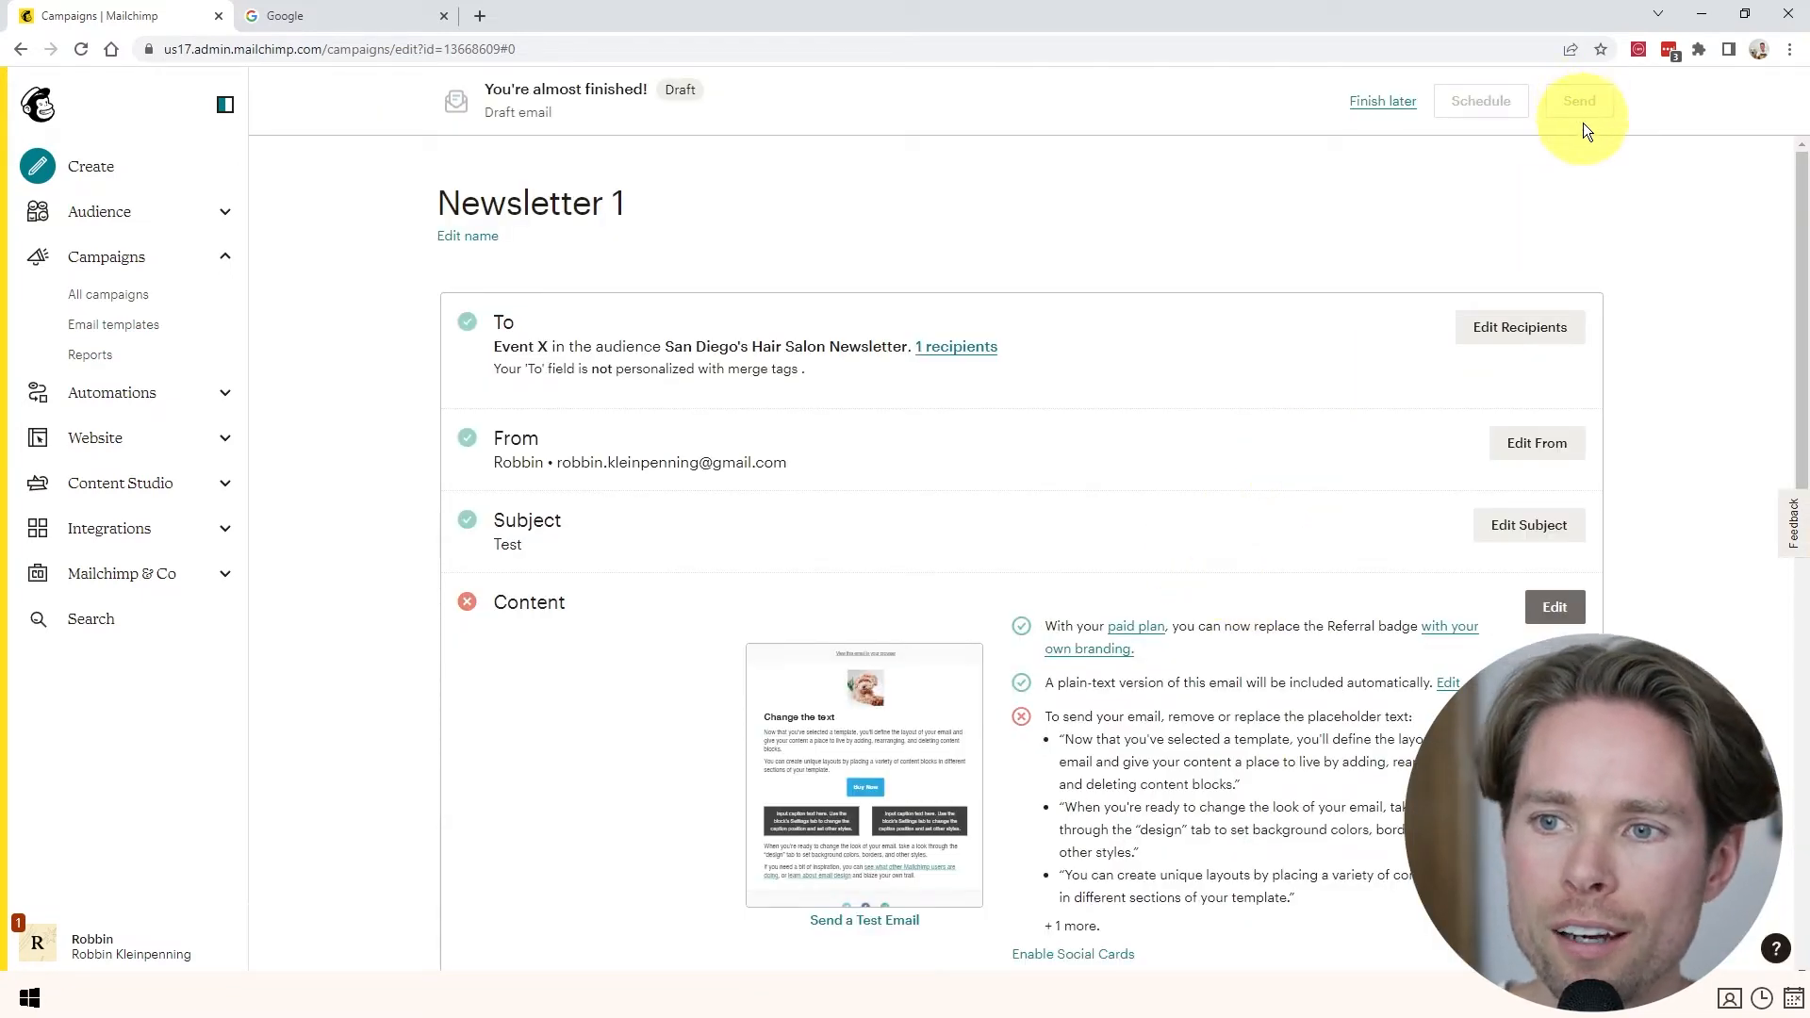
pyautogui.click(1382, 102)
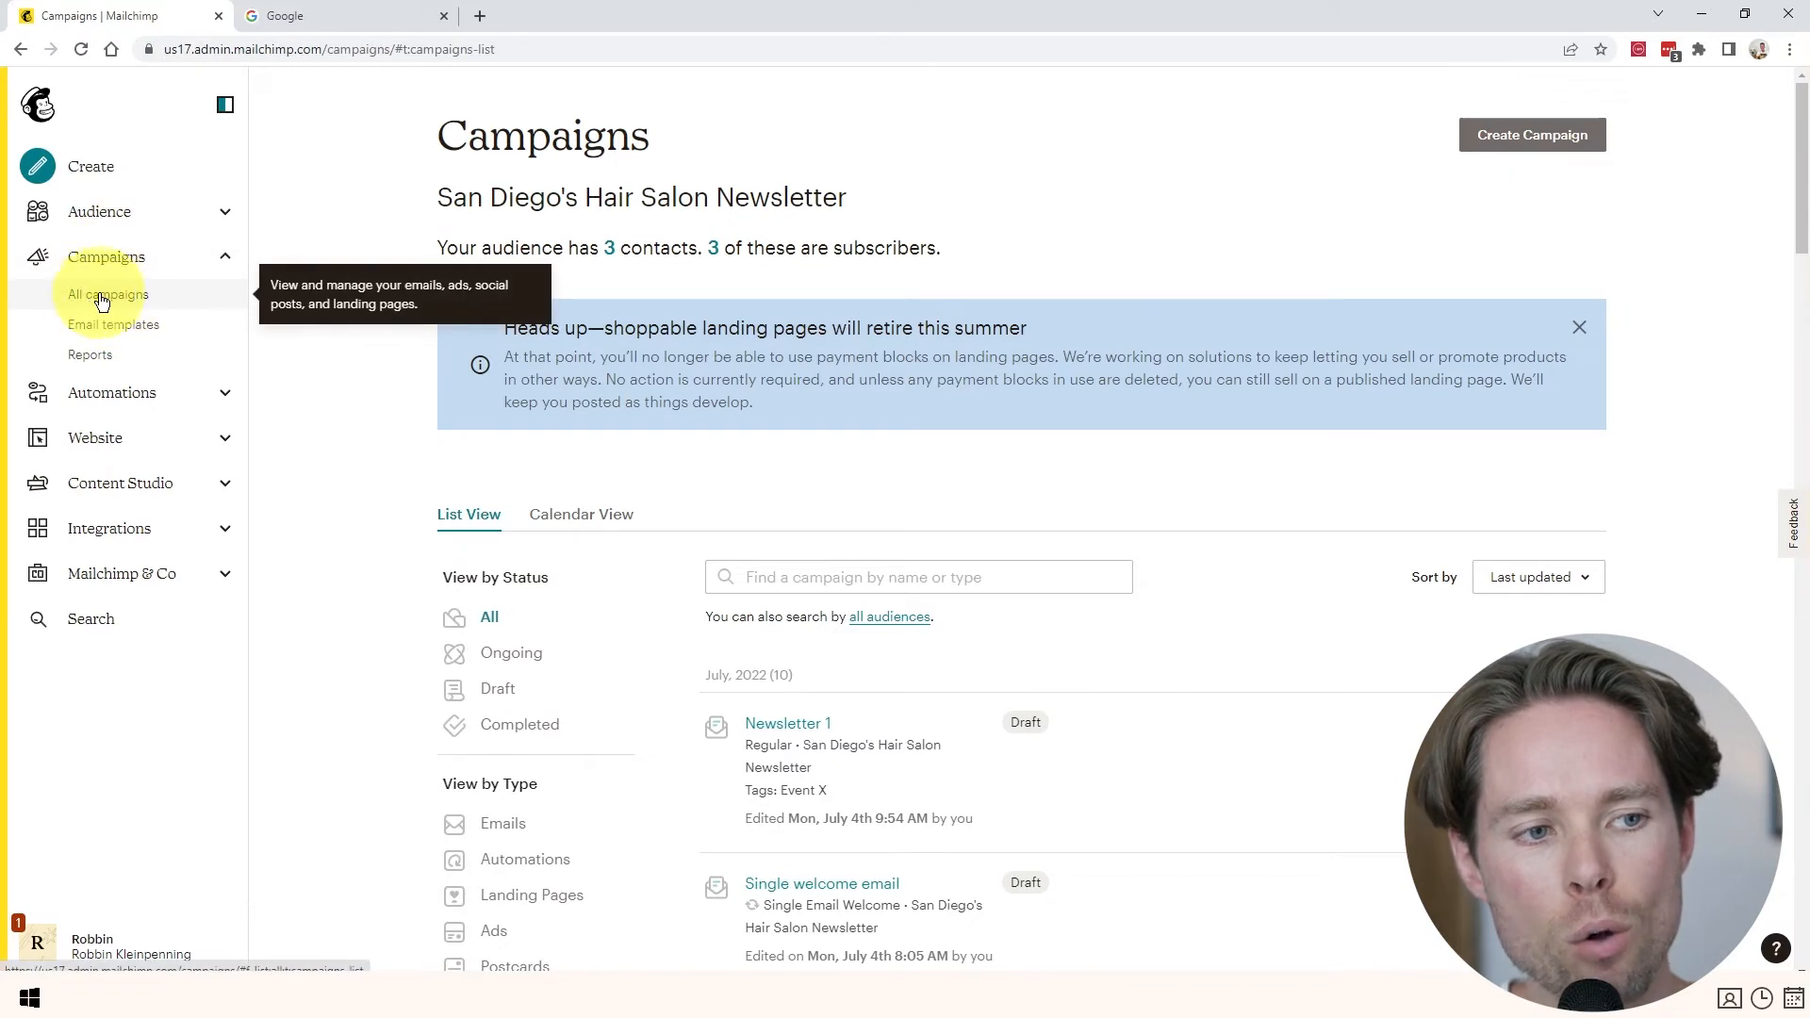
# - Filter the campaigns list by the Emails type and review Newsletter 1, test and Untitled
pyautogui.scroll(-4, 507, 478)
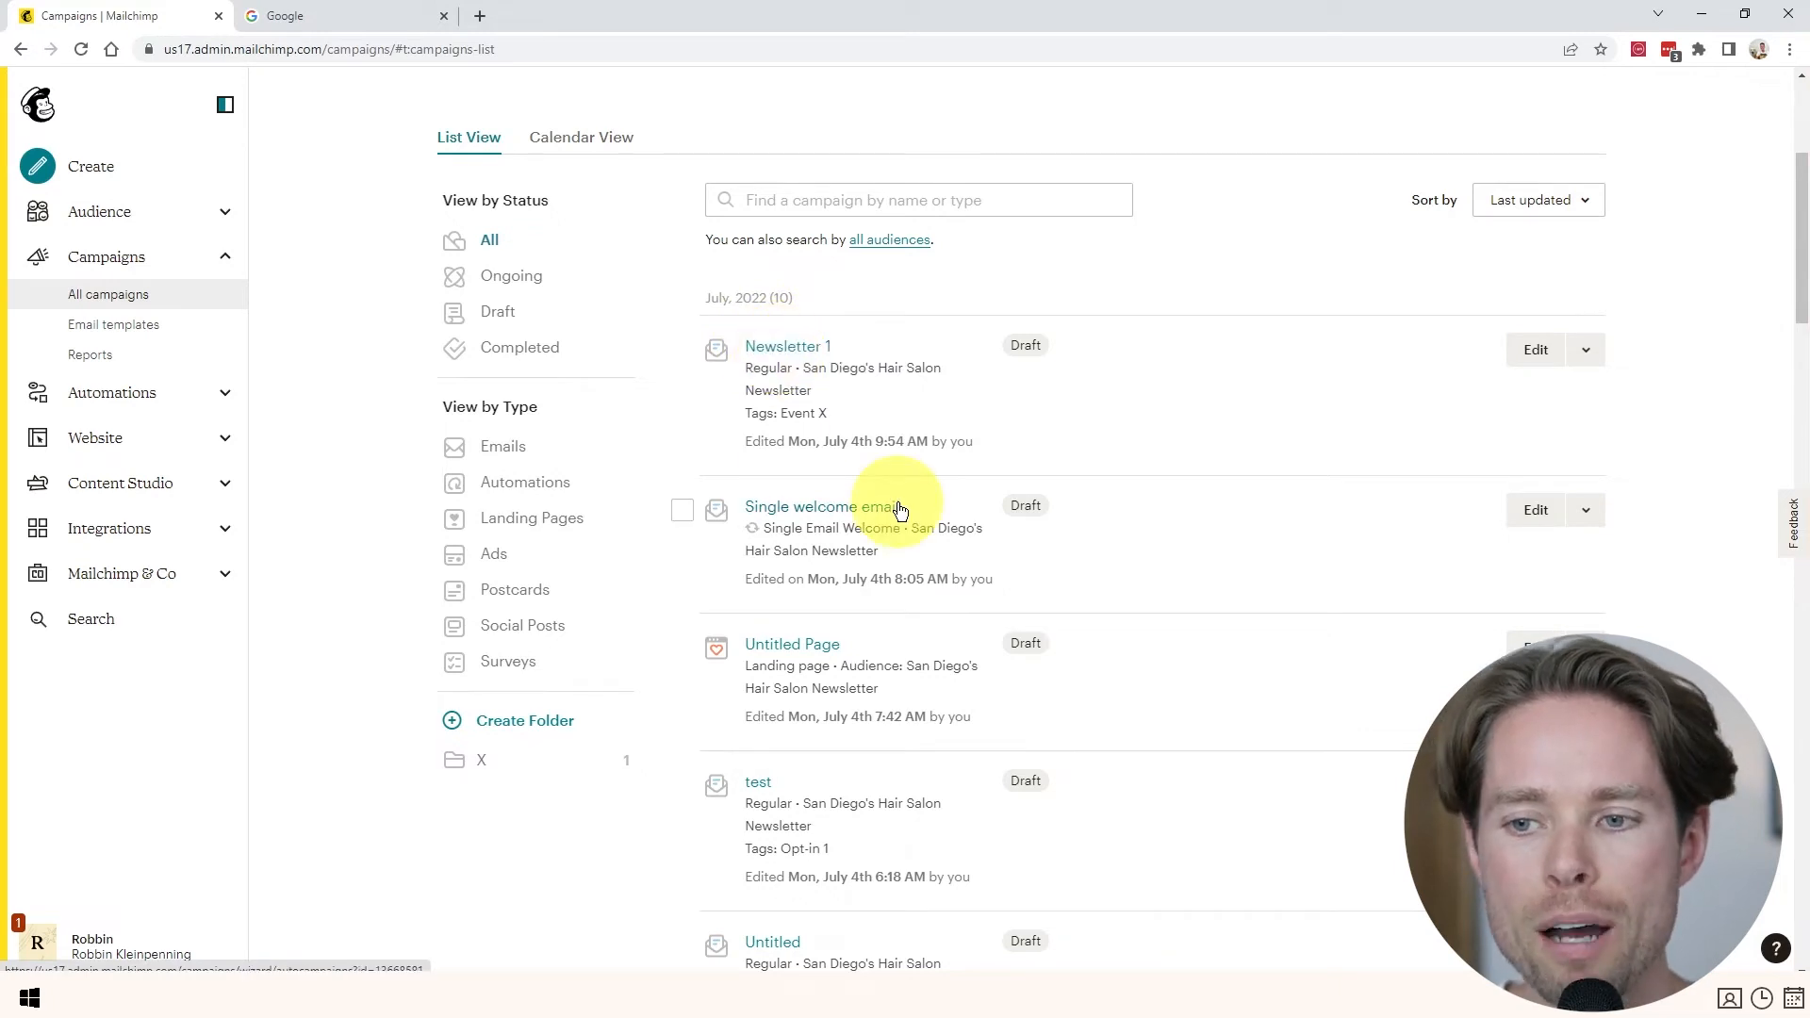
pyautogui.scroll(1, 903, 499)
pyautogui.scroll(-2, 903, 504)
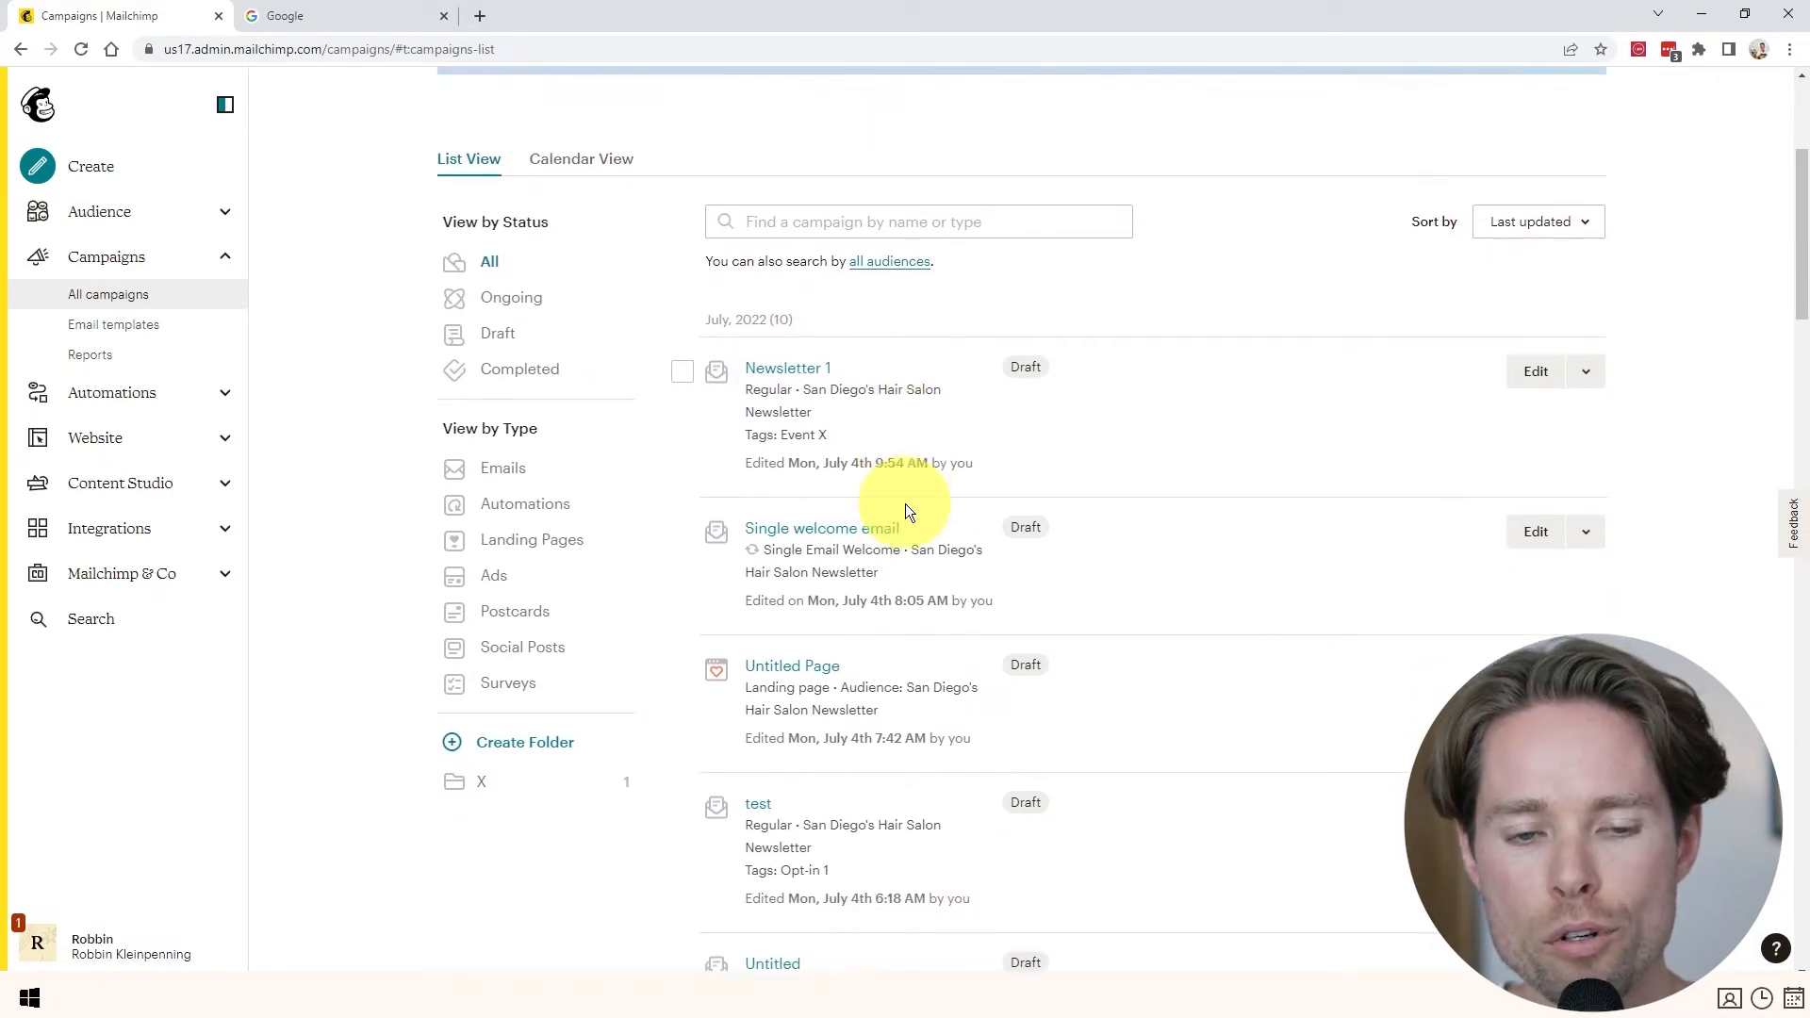
pyautogui.scroll(-1, 842, 415)
pyautogui.scroll(2, 840, 456)
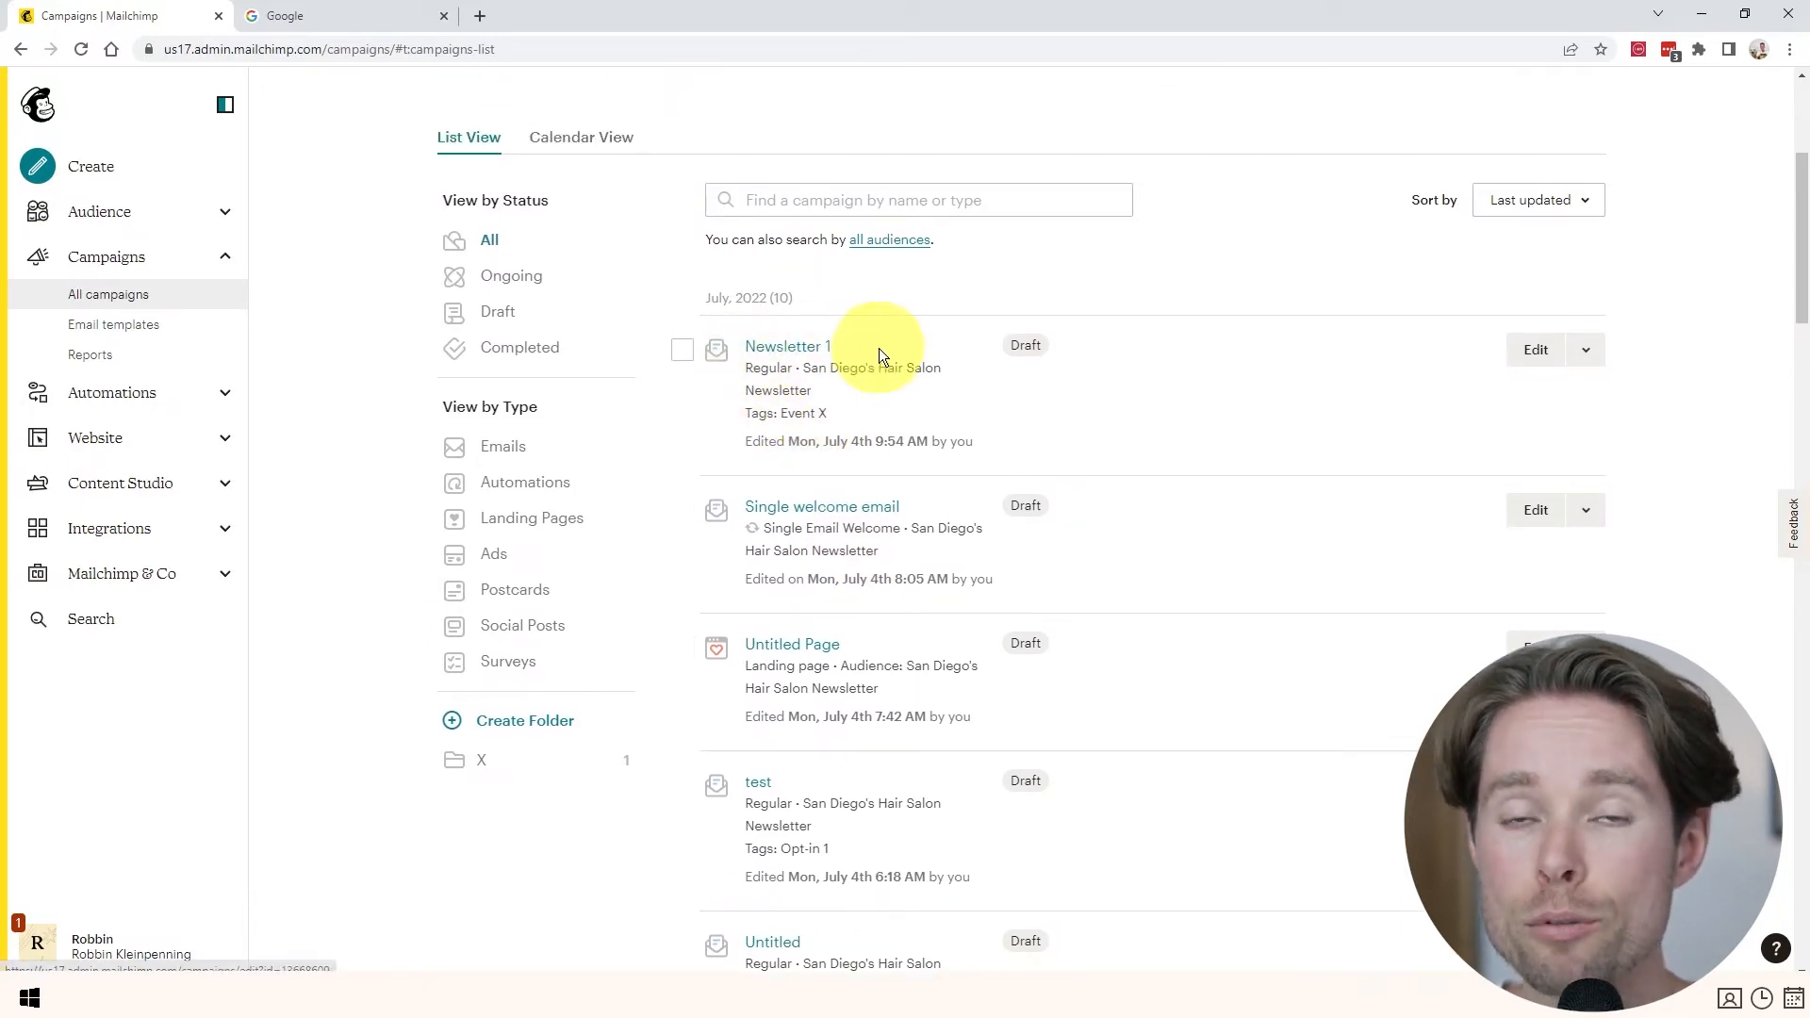
pyautogui.scroll(-1, 852, 414)
pyautogui.scroll(-1, 851, 409)
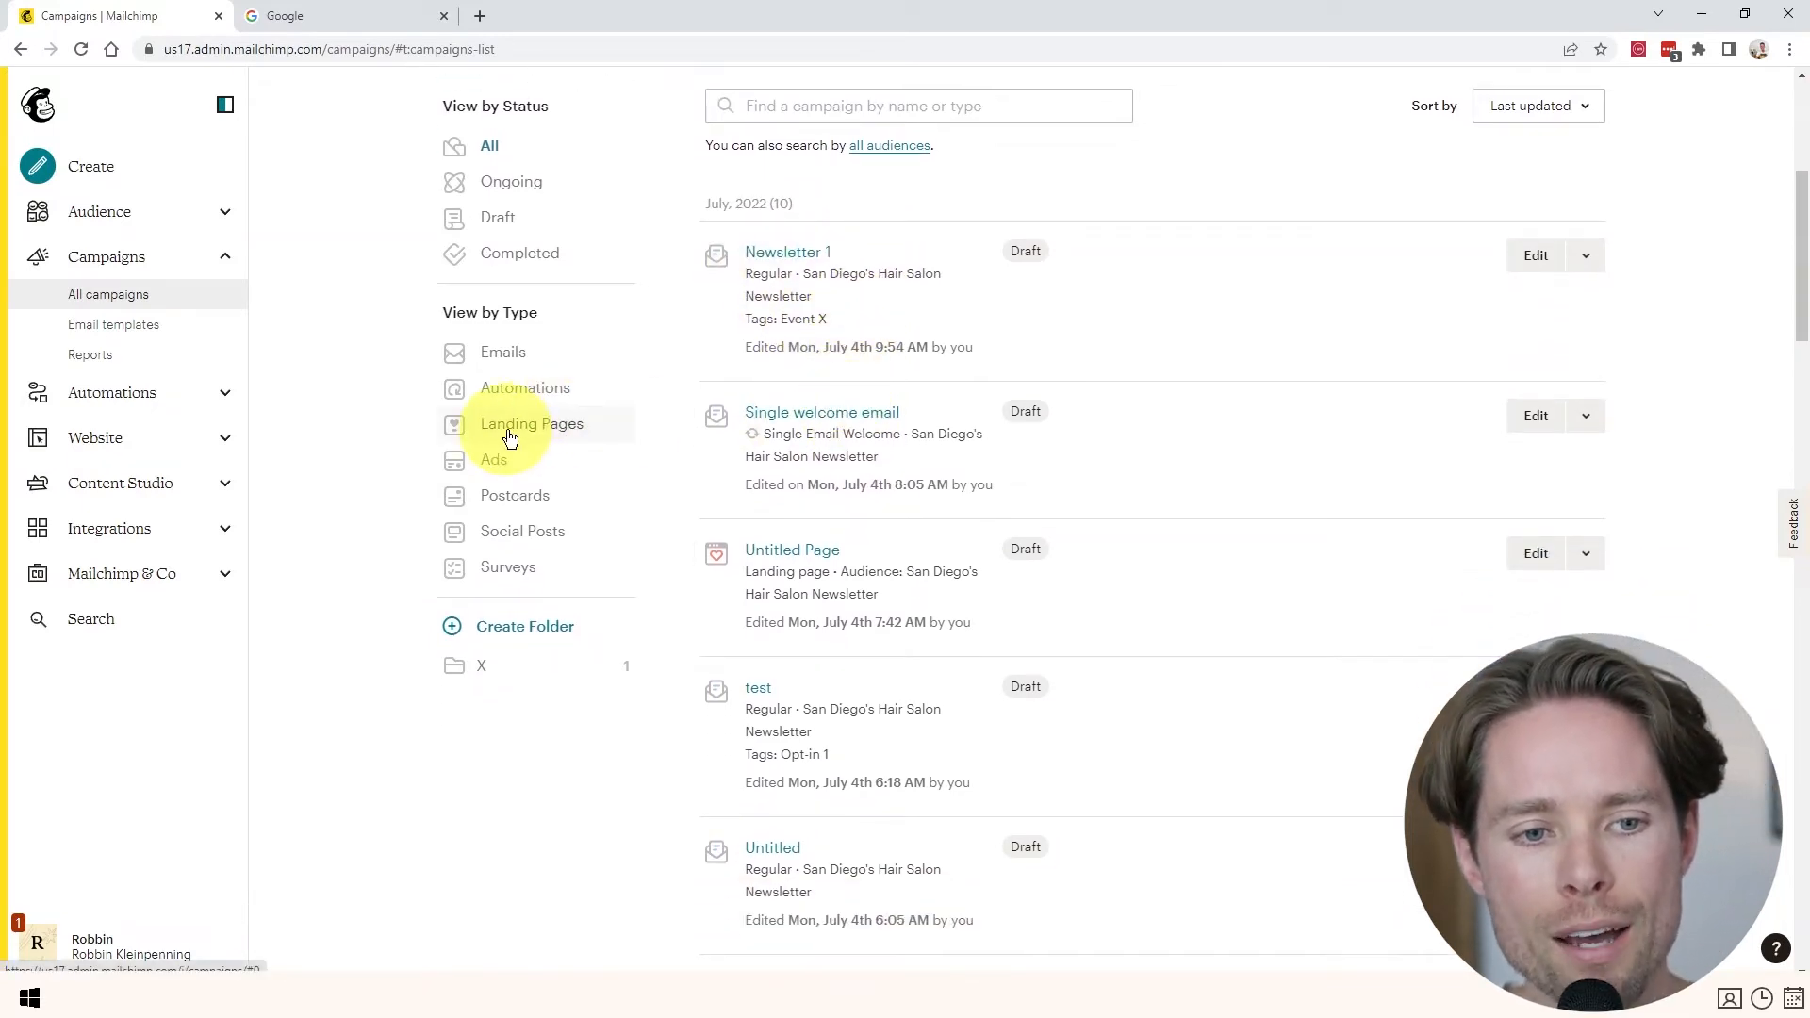
pyautogui.scroll(-1, 557, 453)
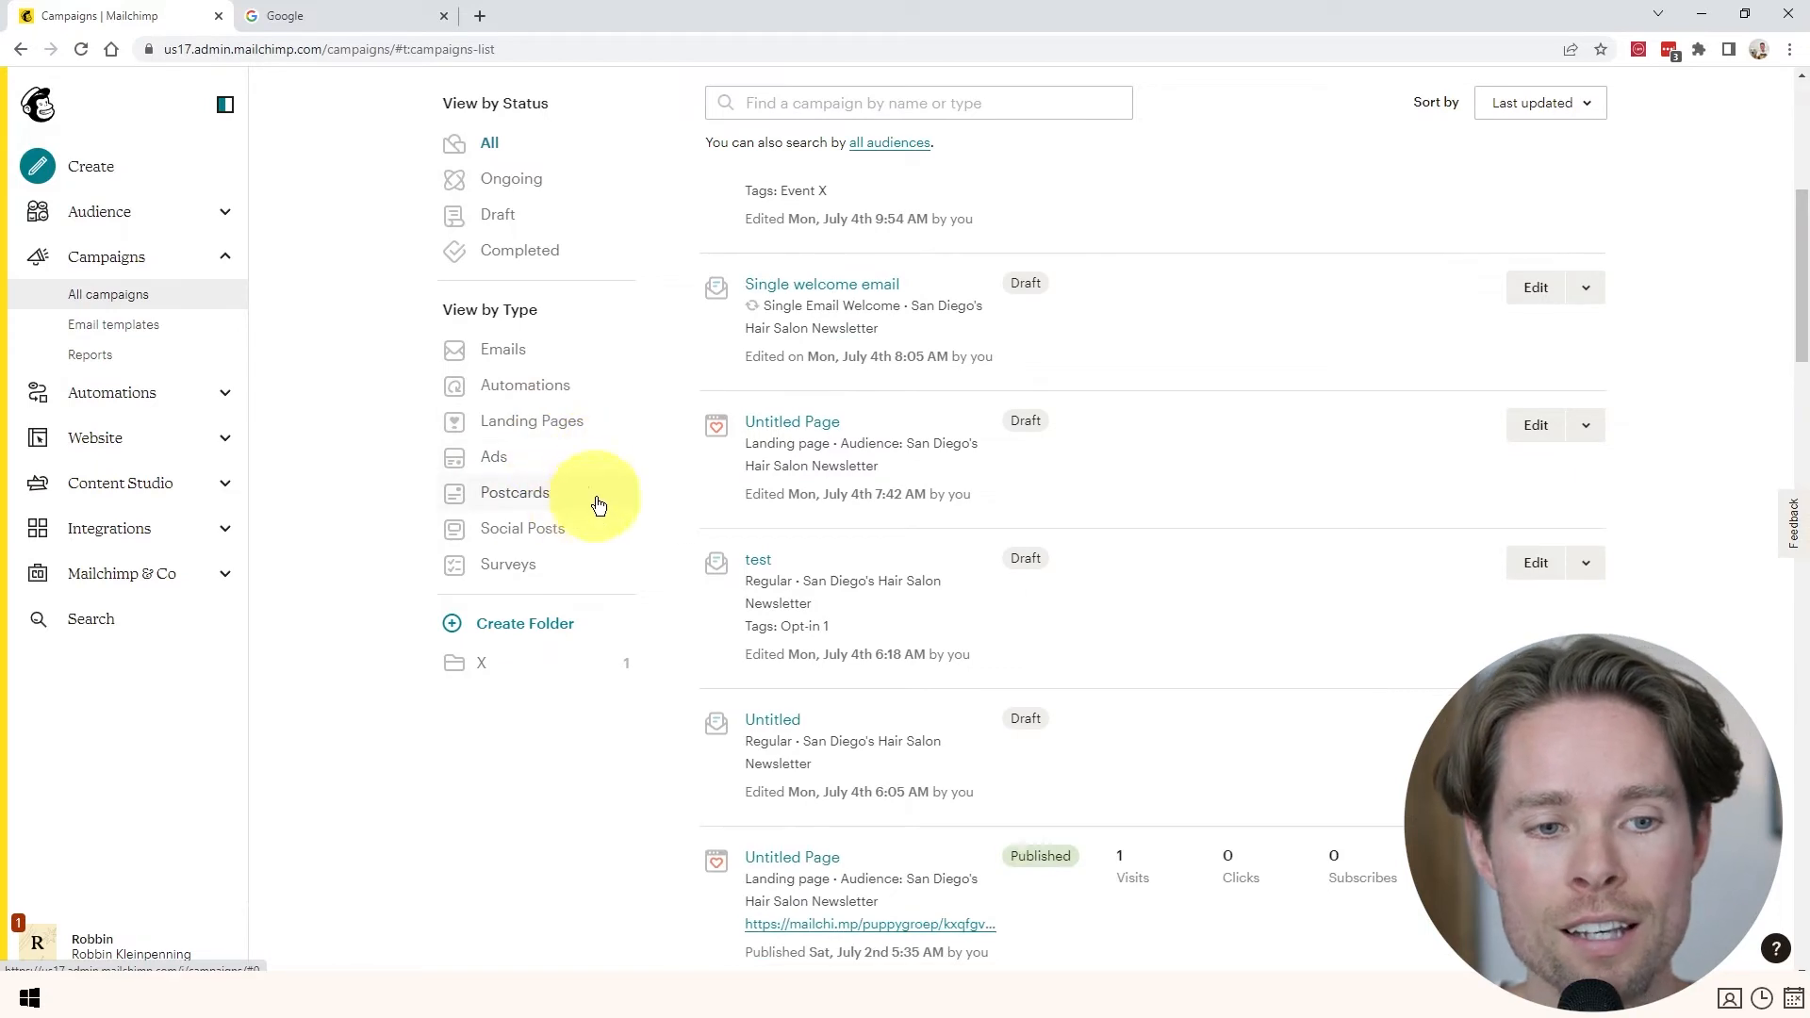
pyautogui.scroll(3, 816, 394)
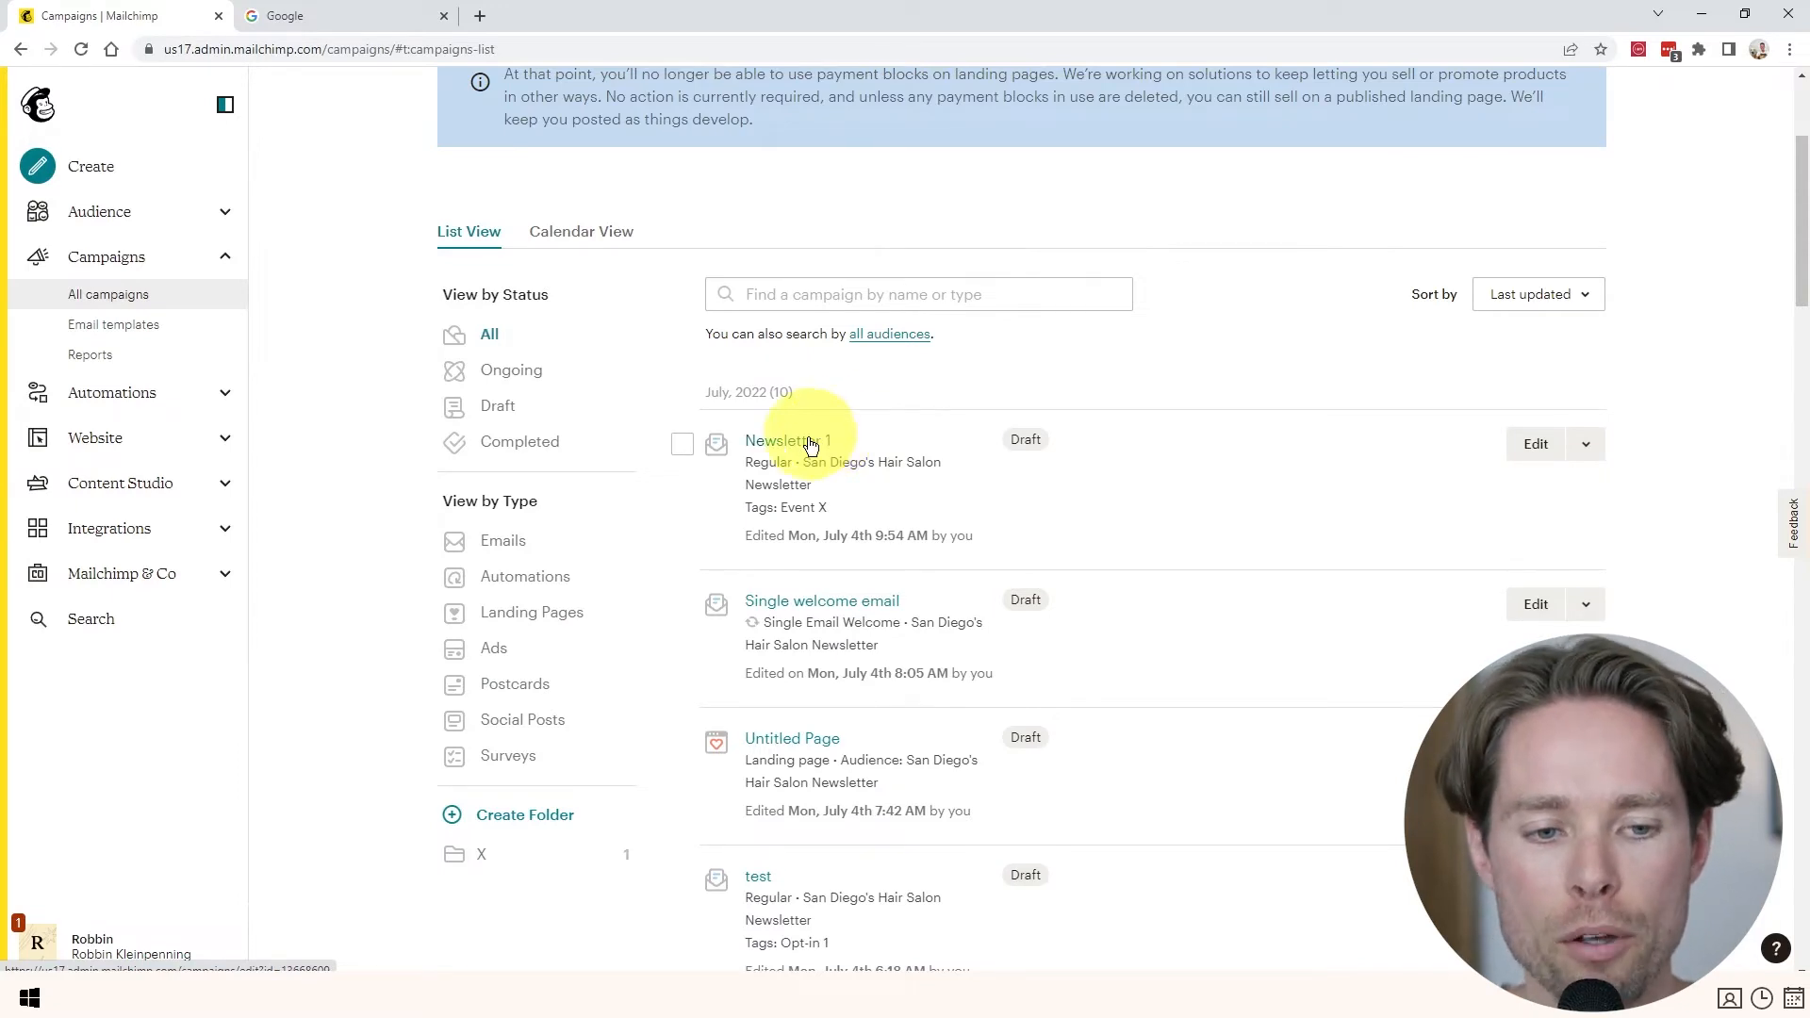
pyautogui.scroll(-1, 819, 436)
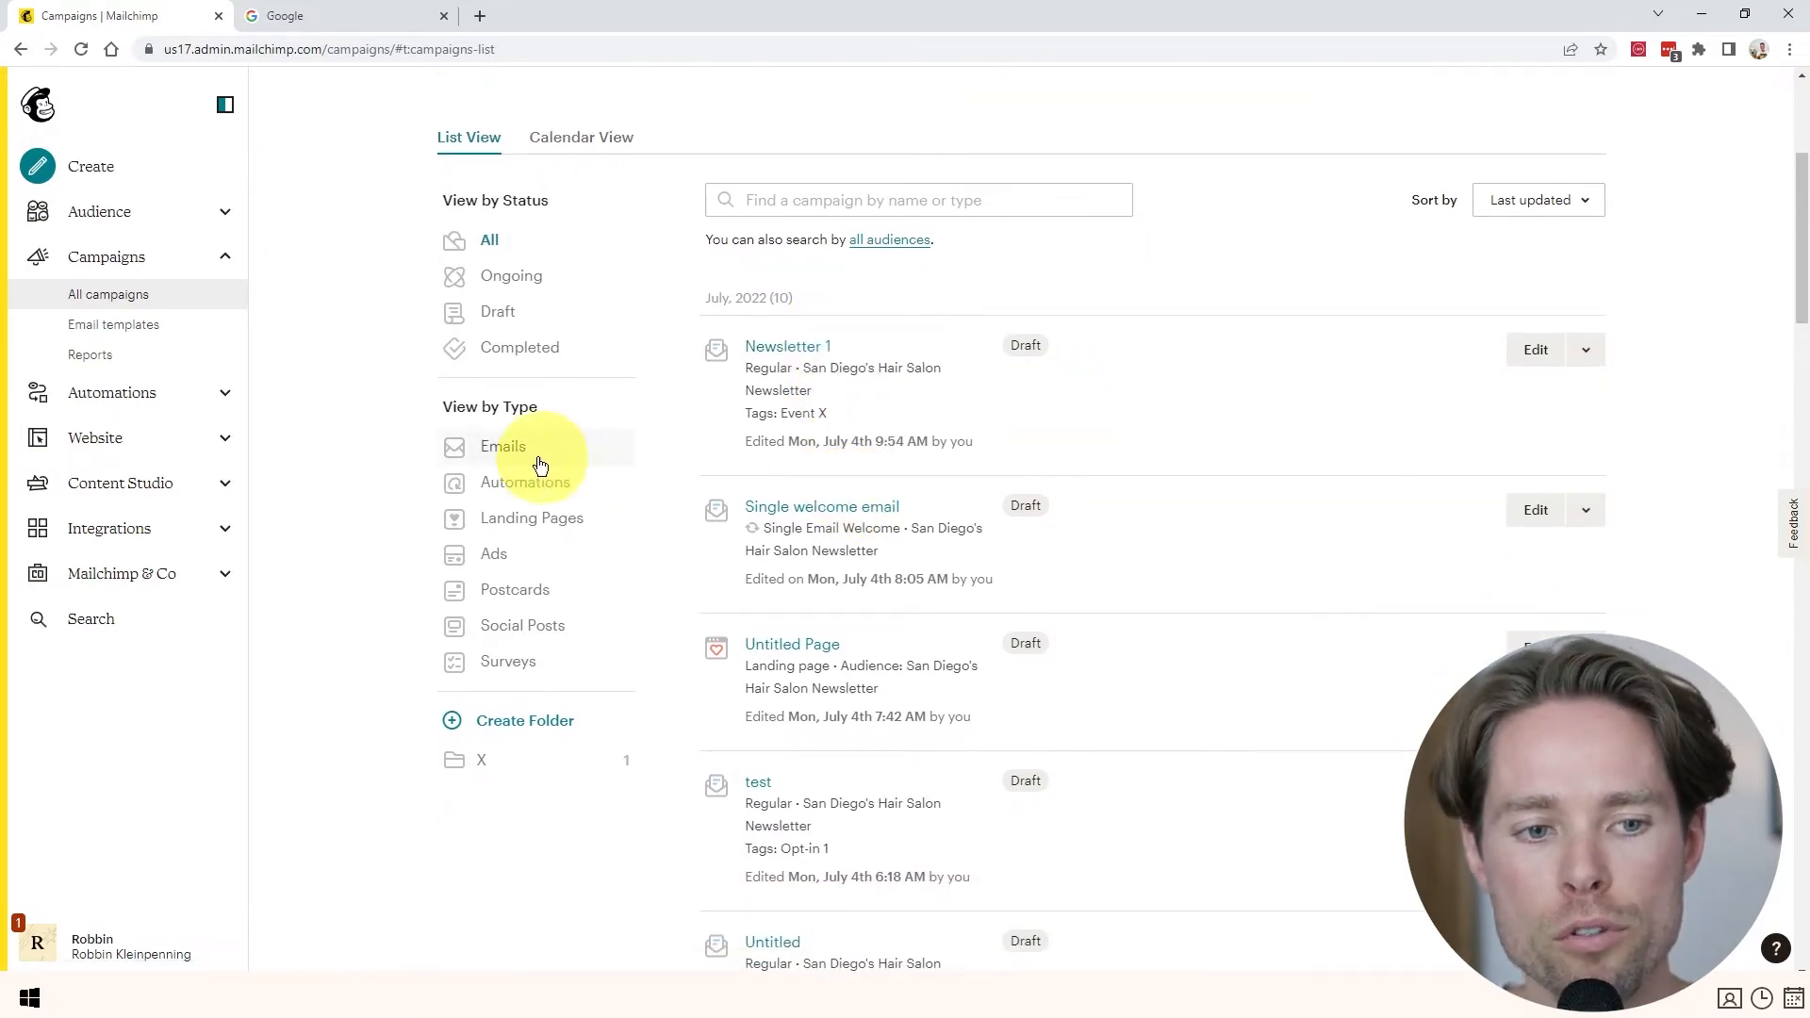
pyautogui.click(491, 450)
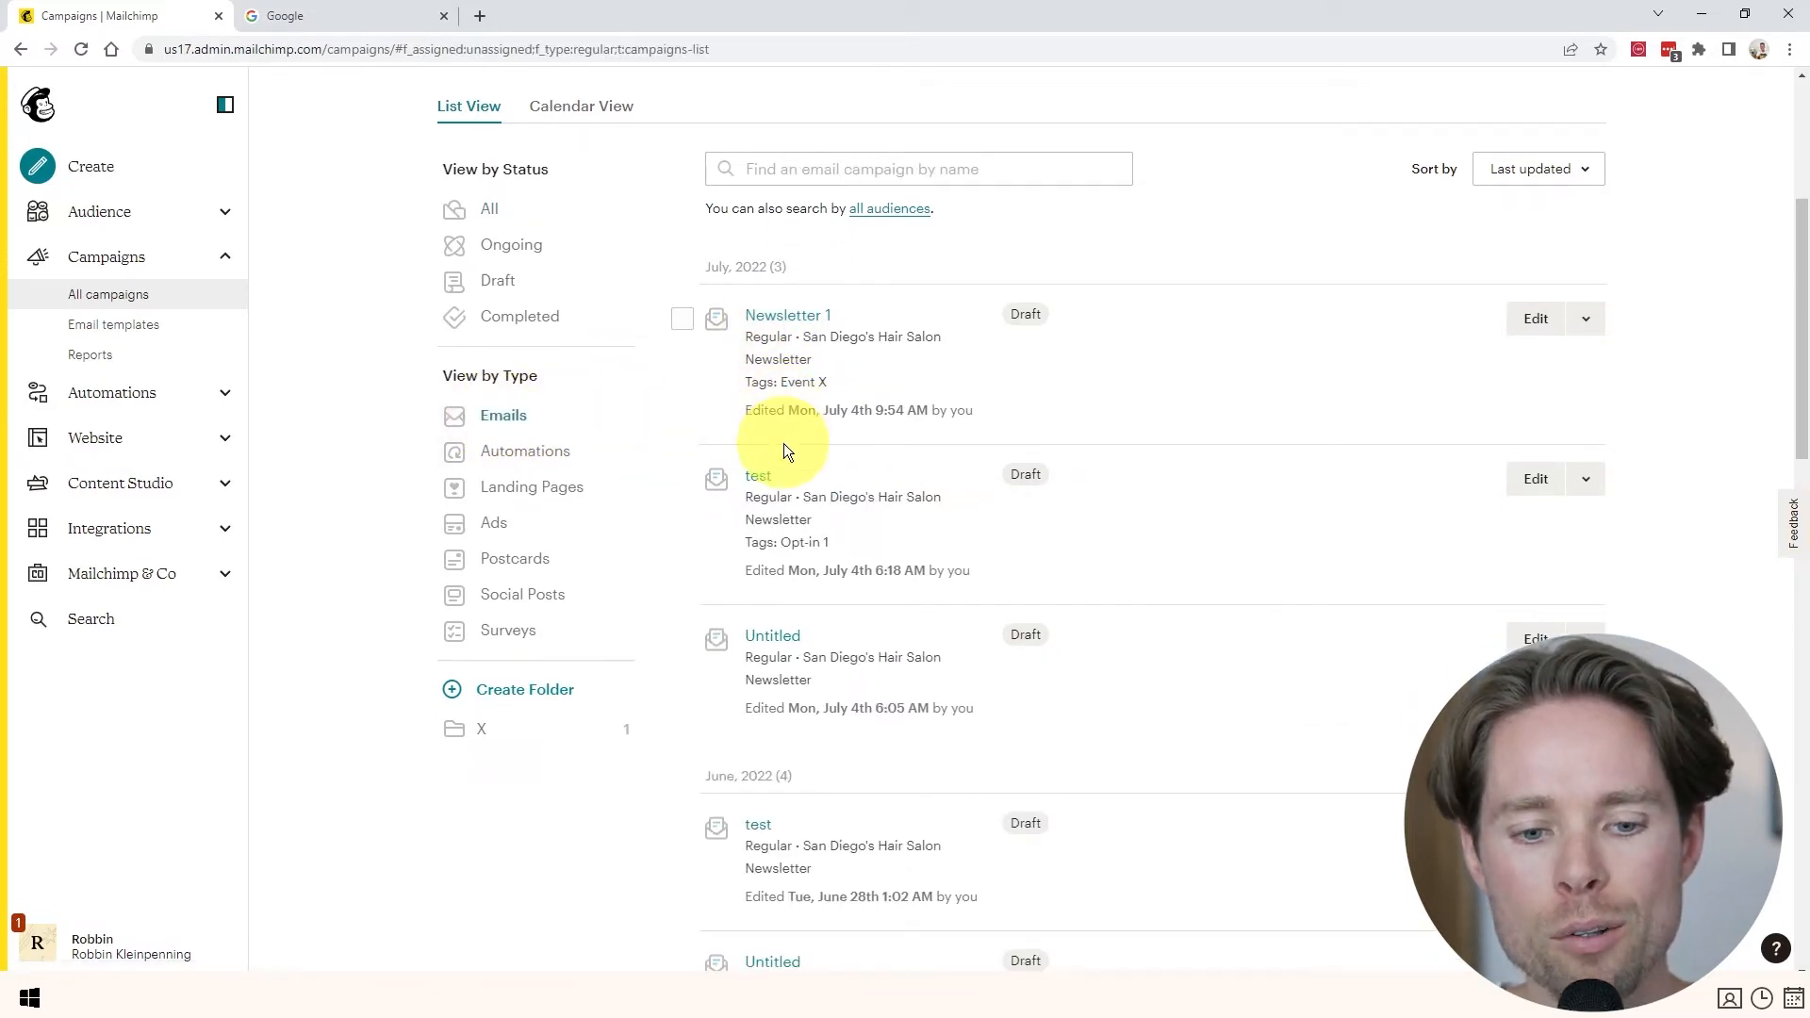
pyautogui.scroll(-3, 784, 443)
pyautogui.scroll(2, 785, 445)
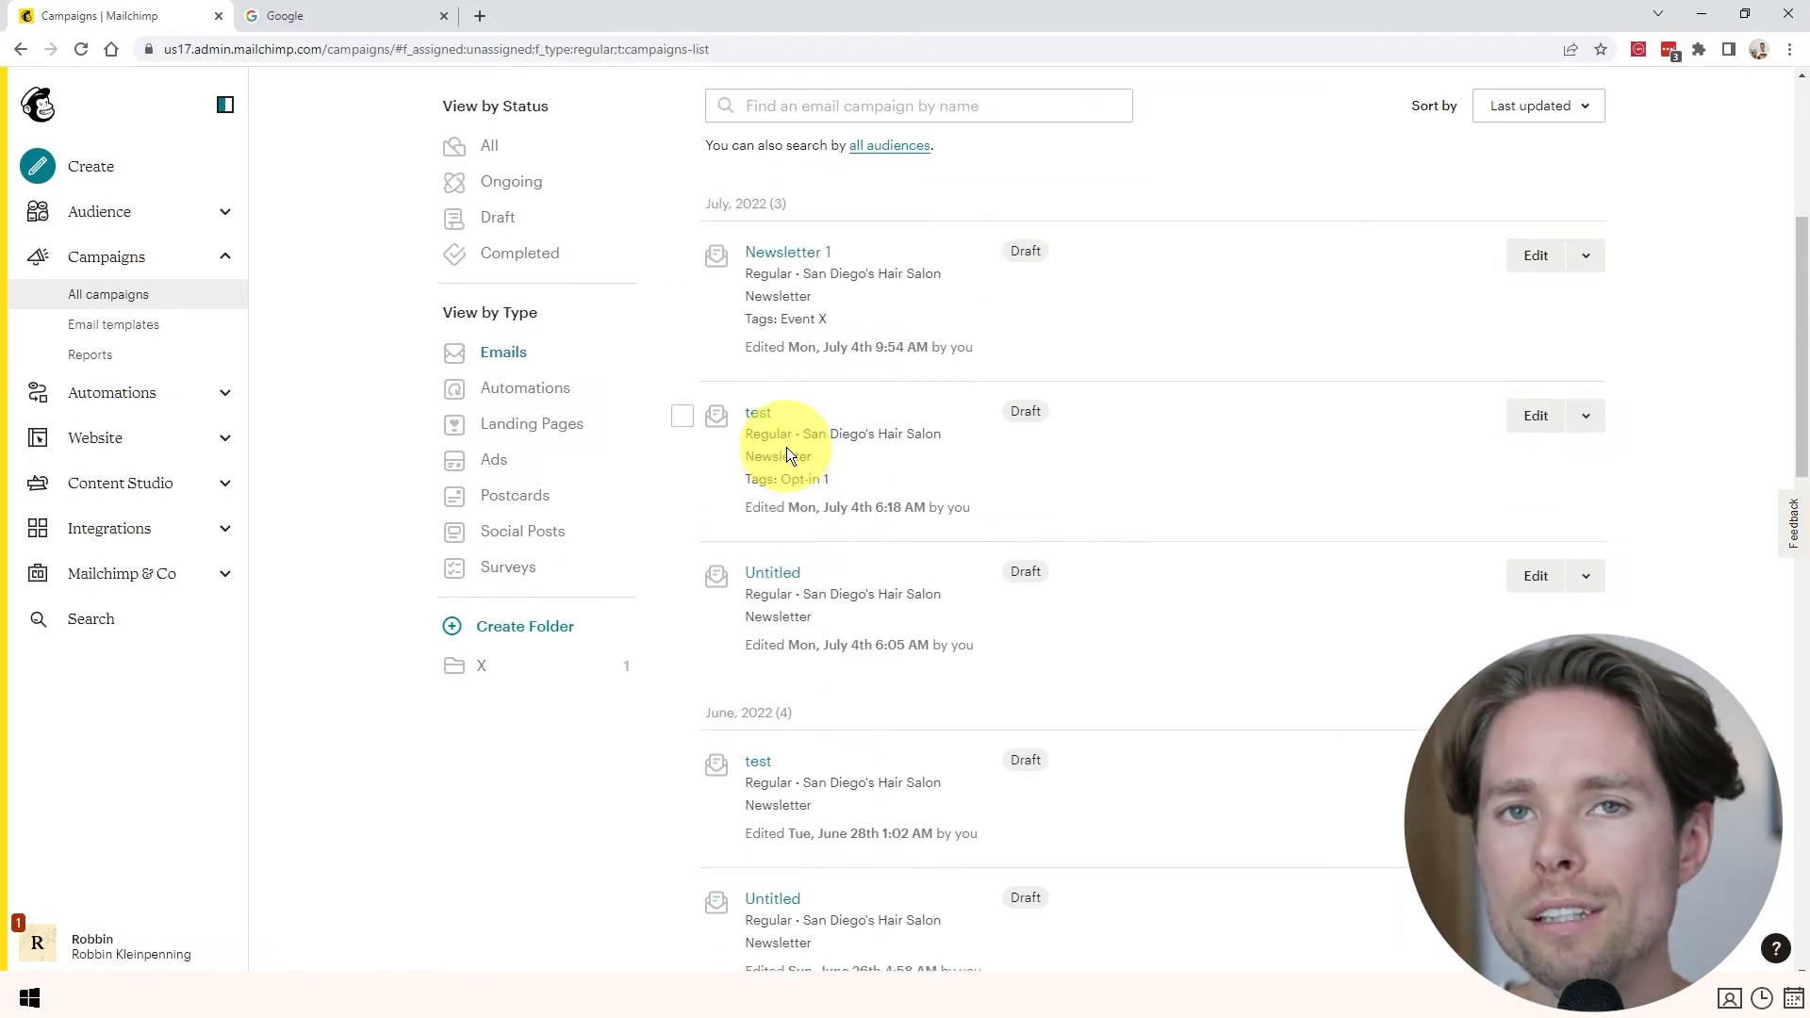
pyautogui.scroll(1, 768, 448)
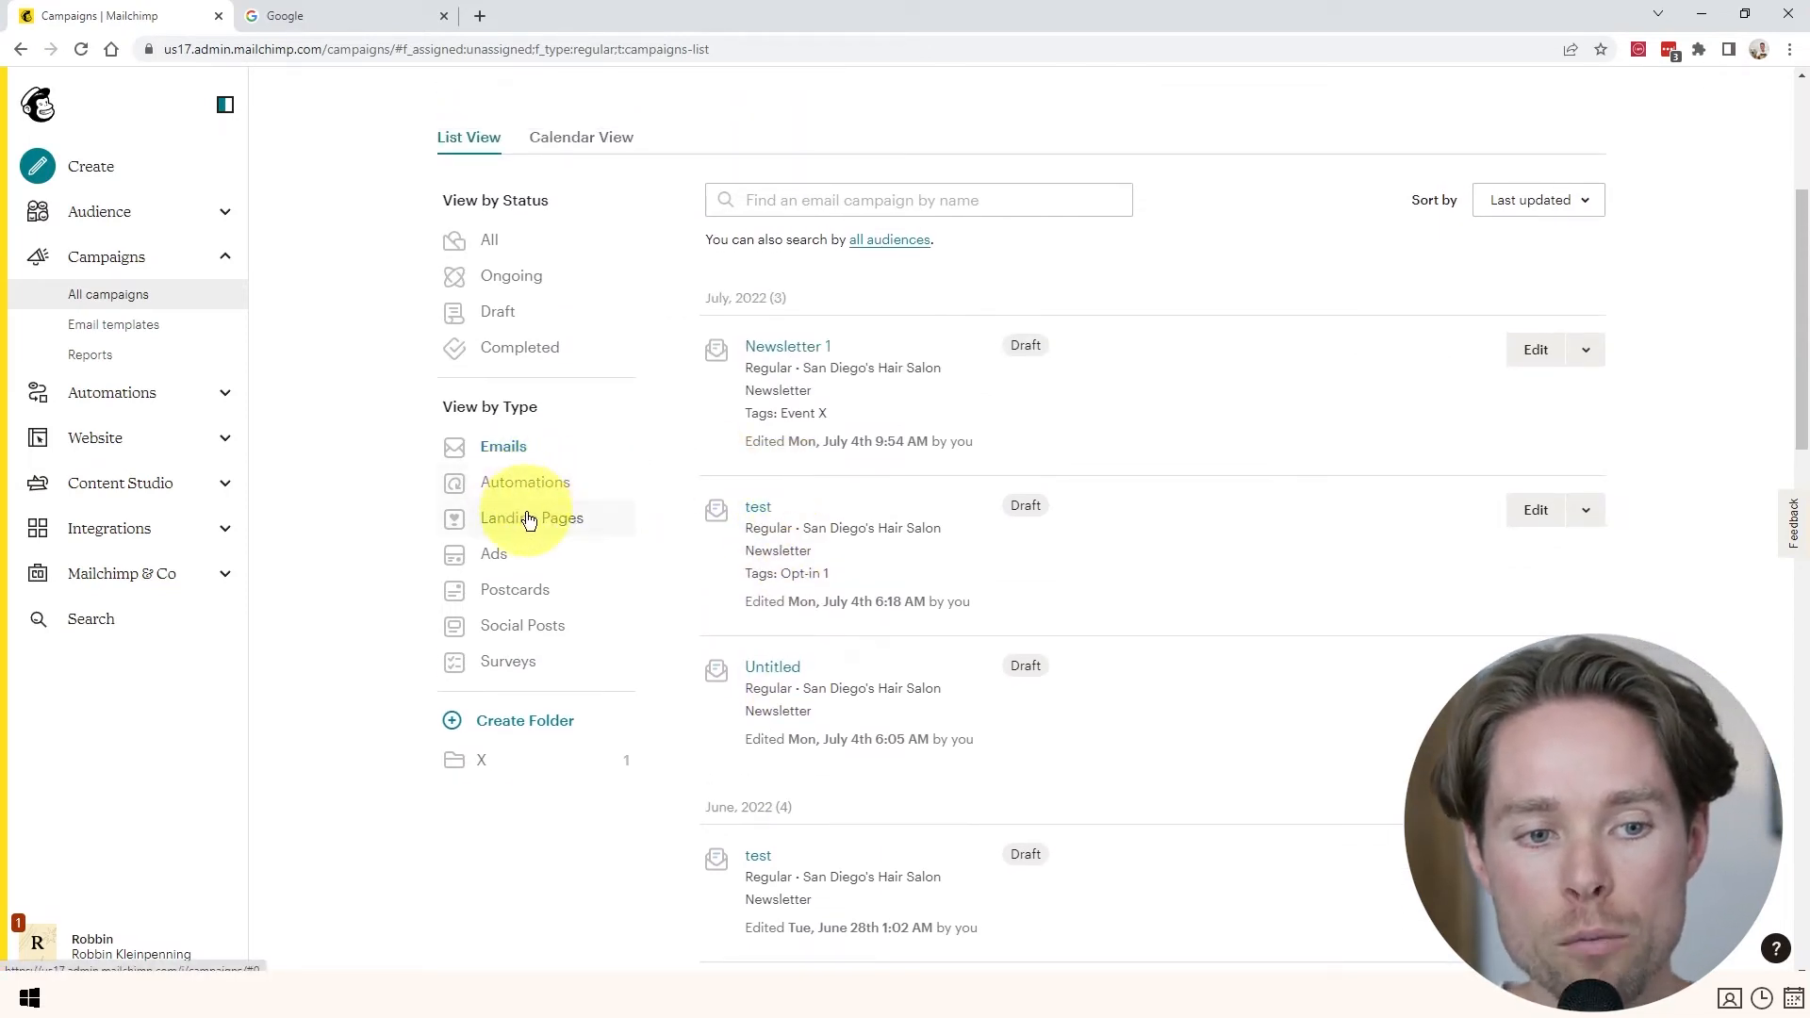
pyautogui.scroll(1, 525, 528)
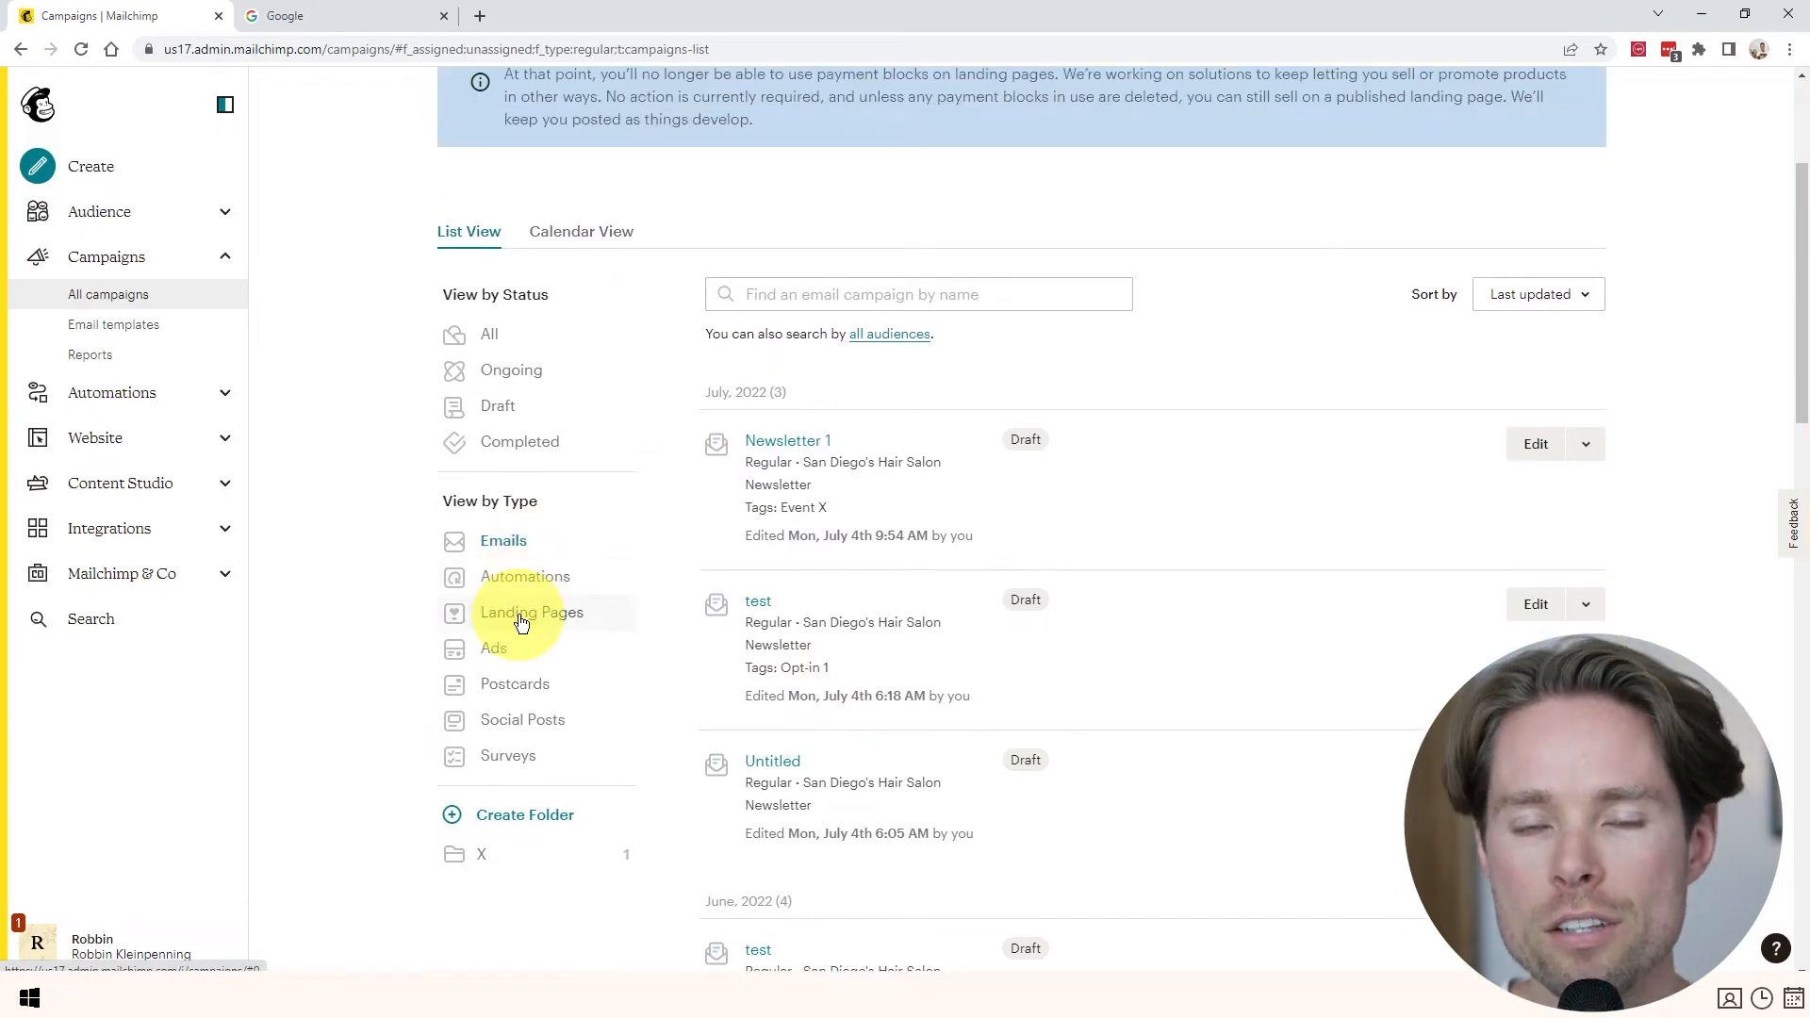
pyautogui.scroll(-1, 523, 639)
pyautogui.scroll(-1, 523, 639)
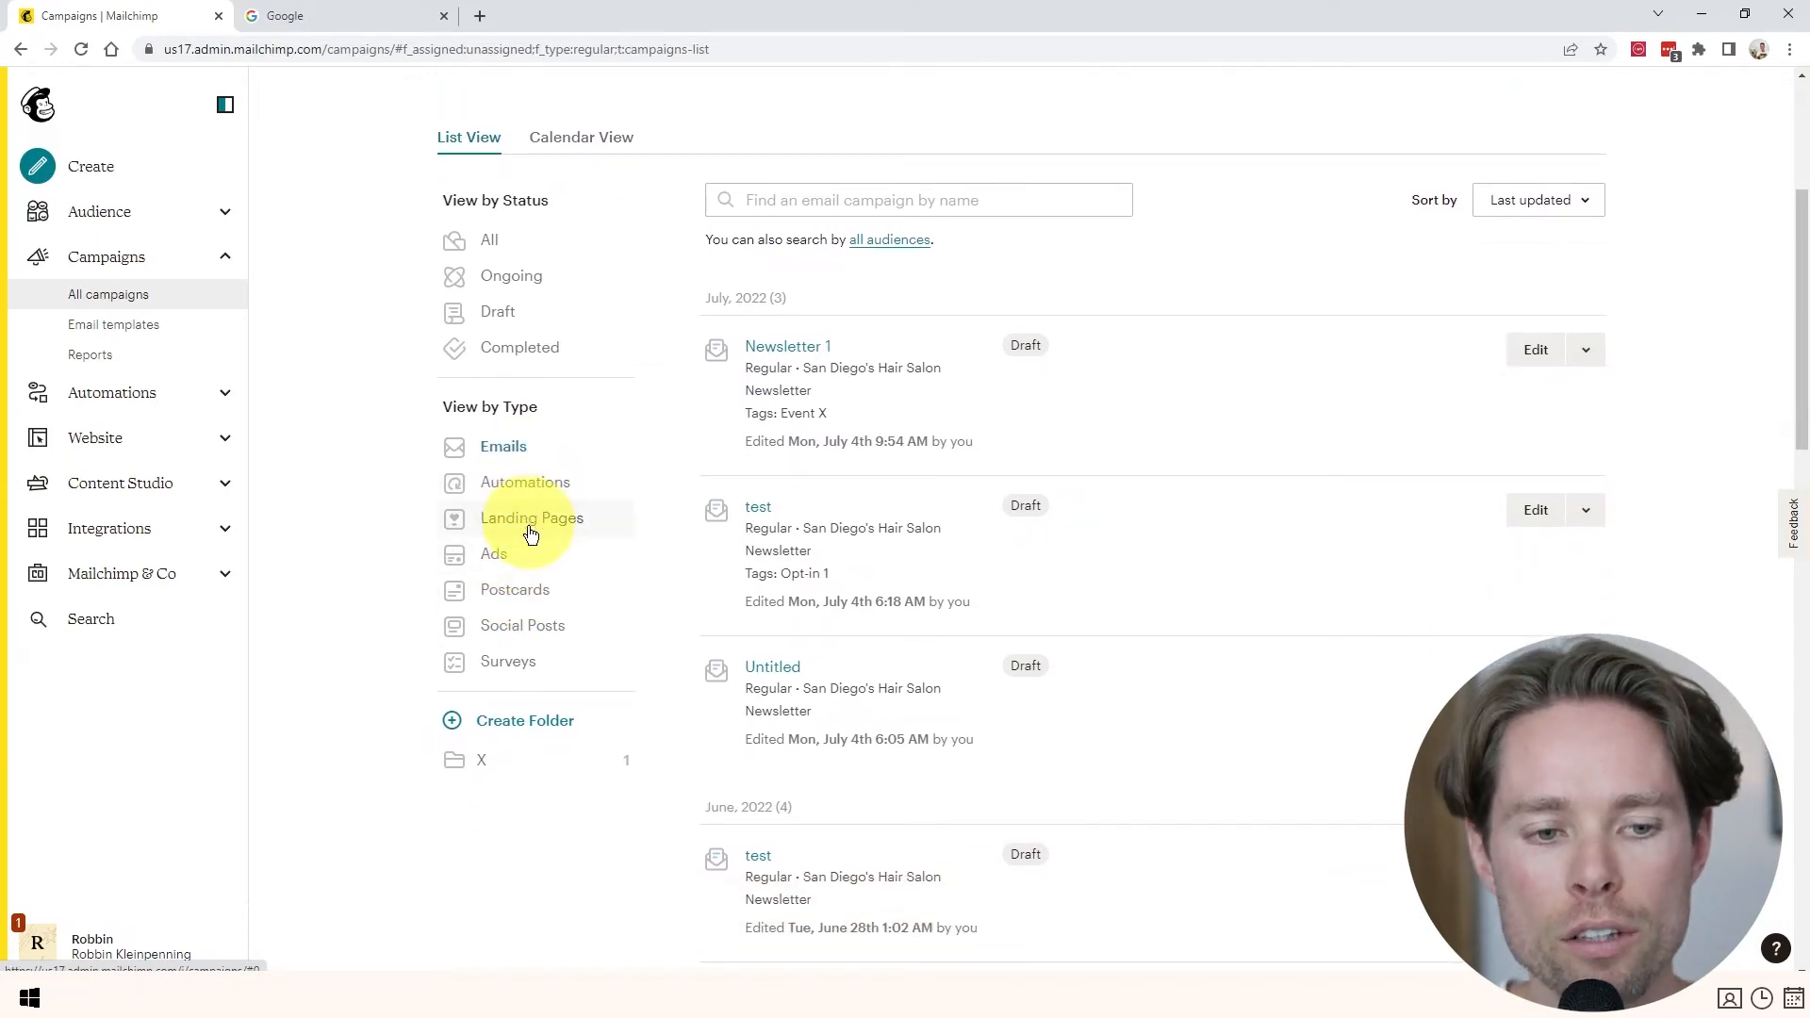
pyautogui.scroll(-1, 521, 625)
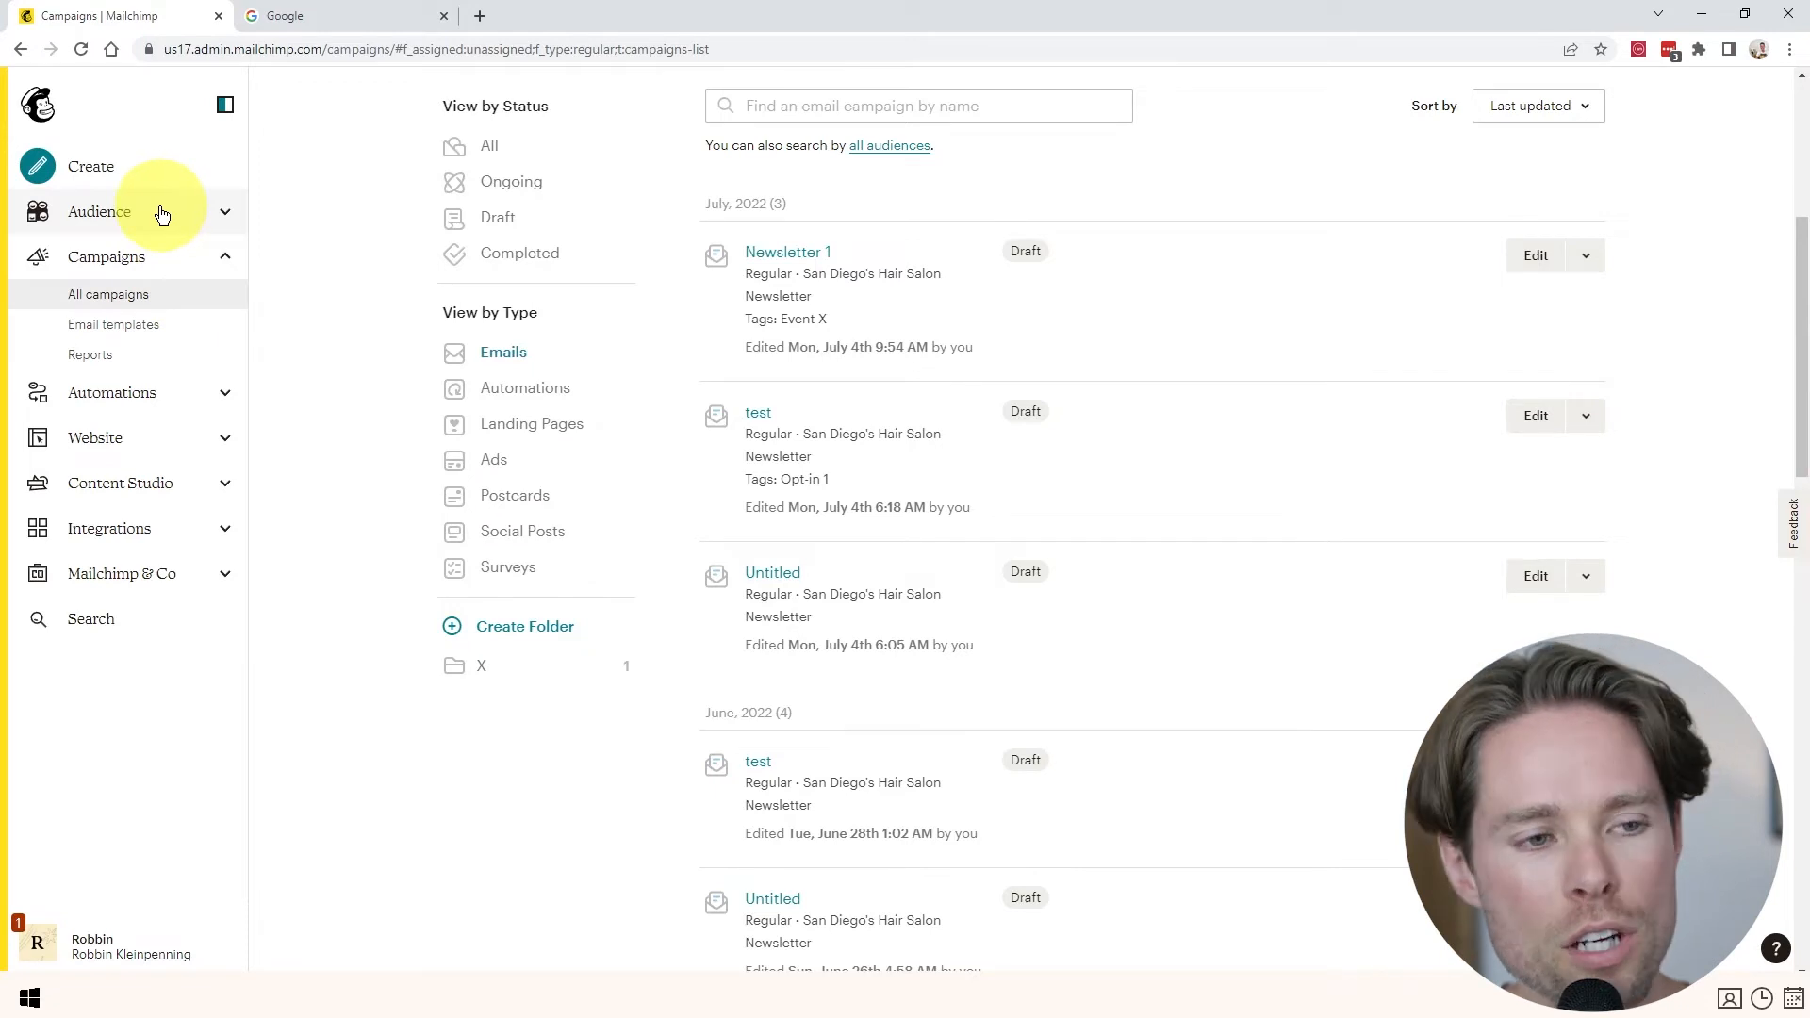
# - From the audience's Signup forms options, select the Subscriber pop-up form
pyautogui.click(113, 213)
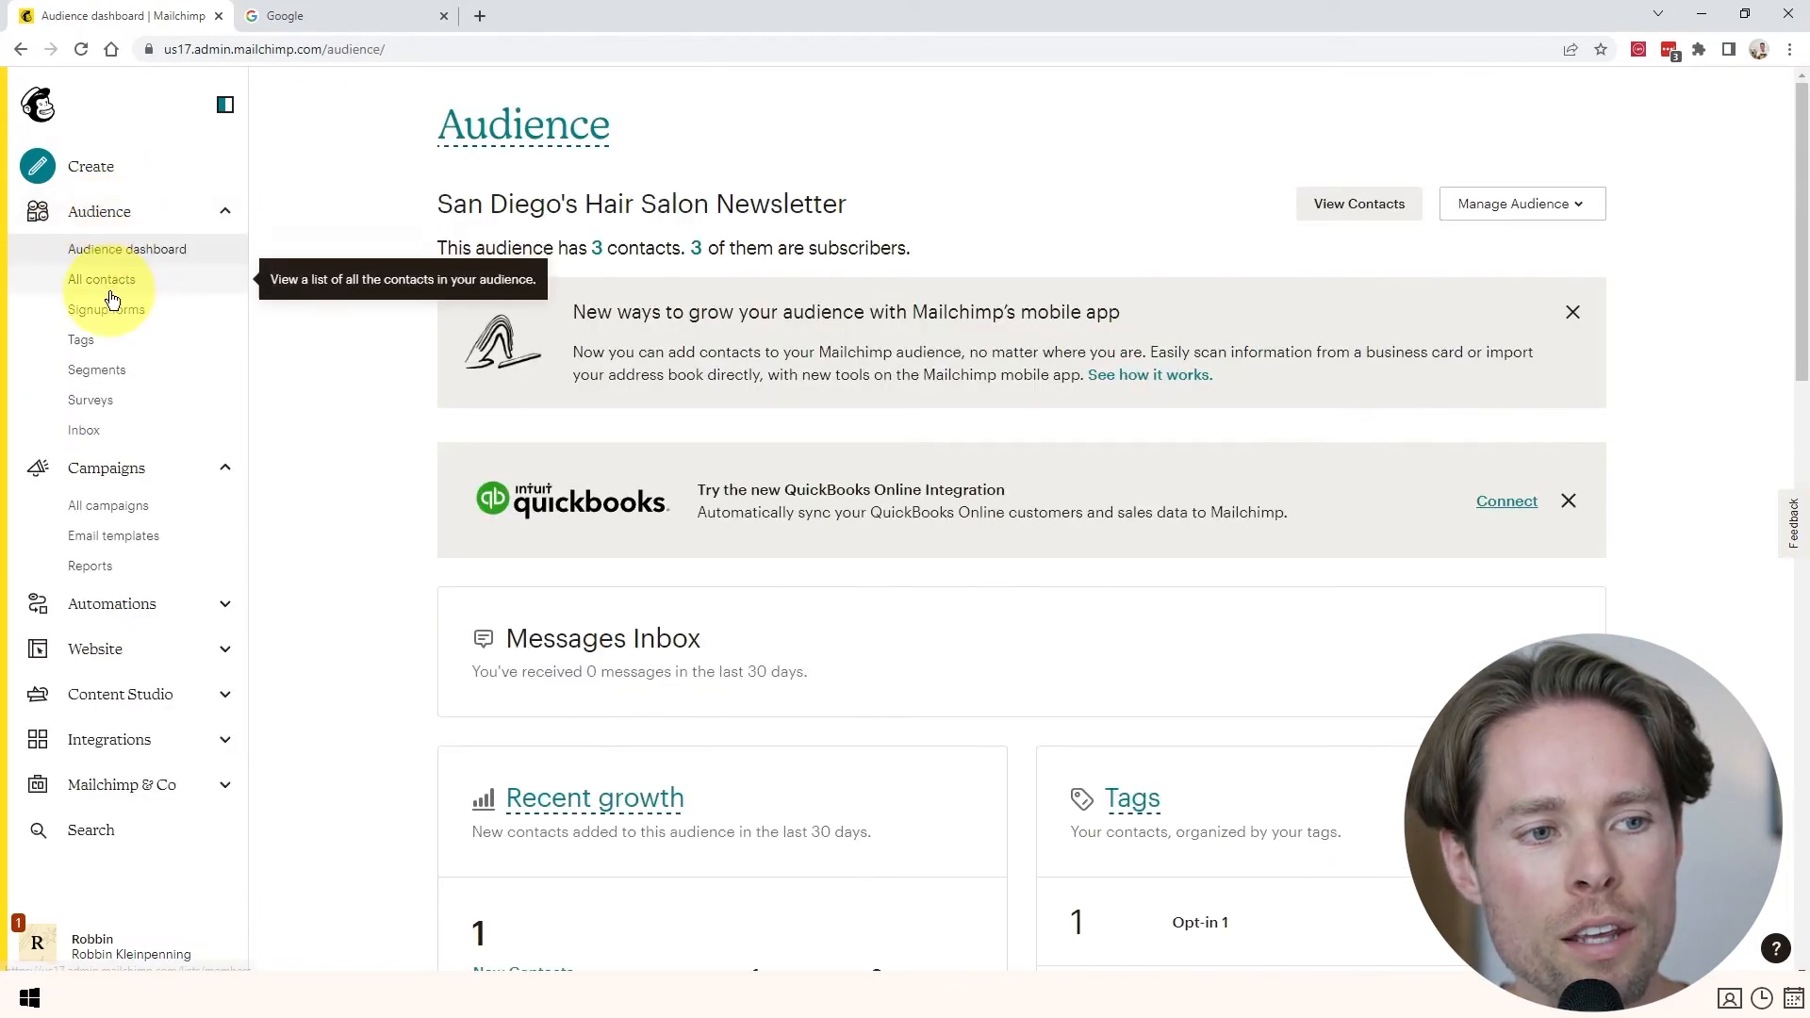
pyautogui.click(121, 313)
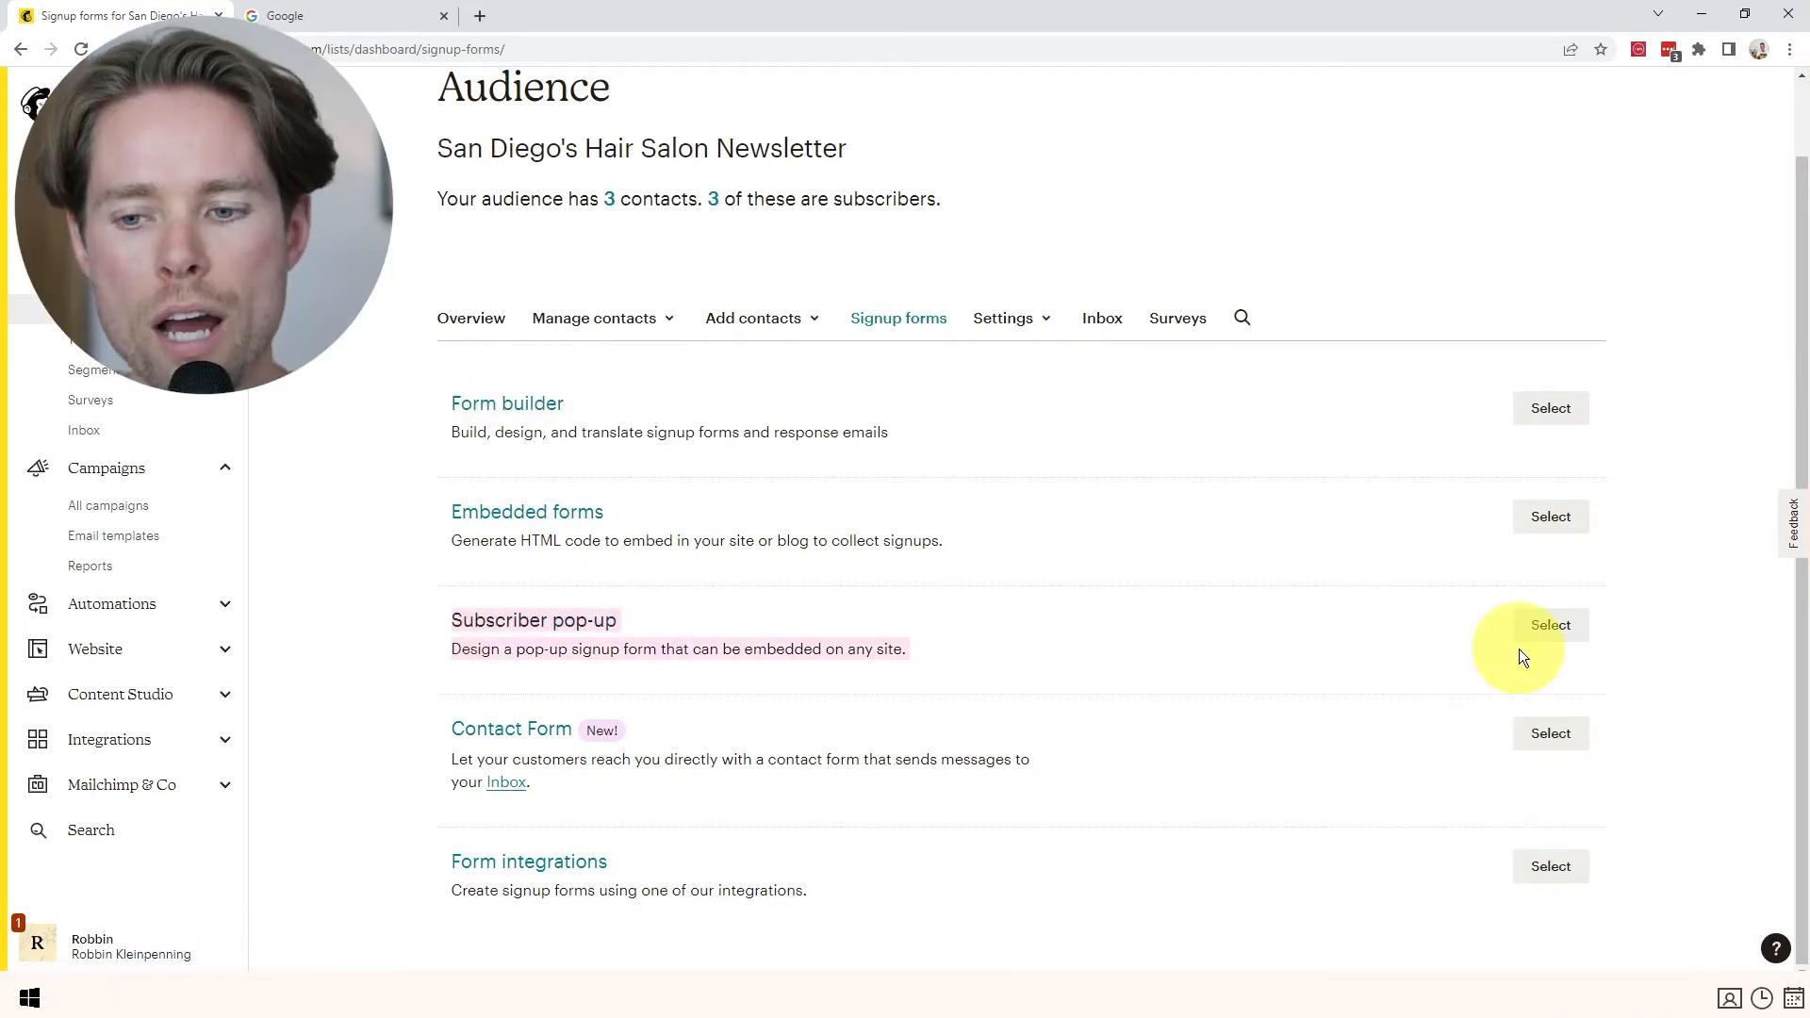
pyautogui.click(1553, 622)
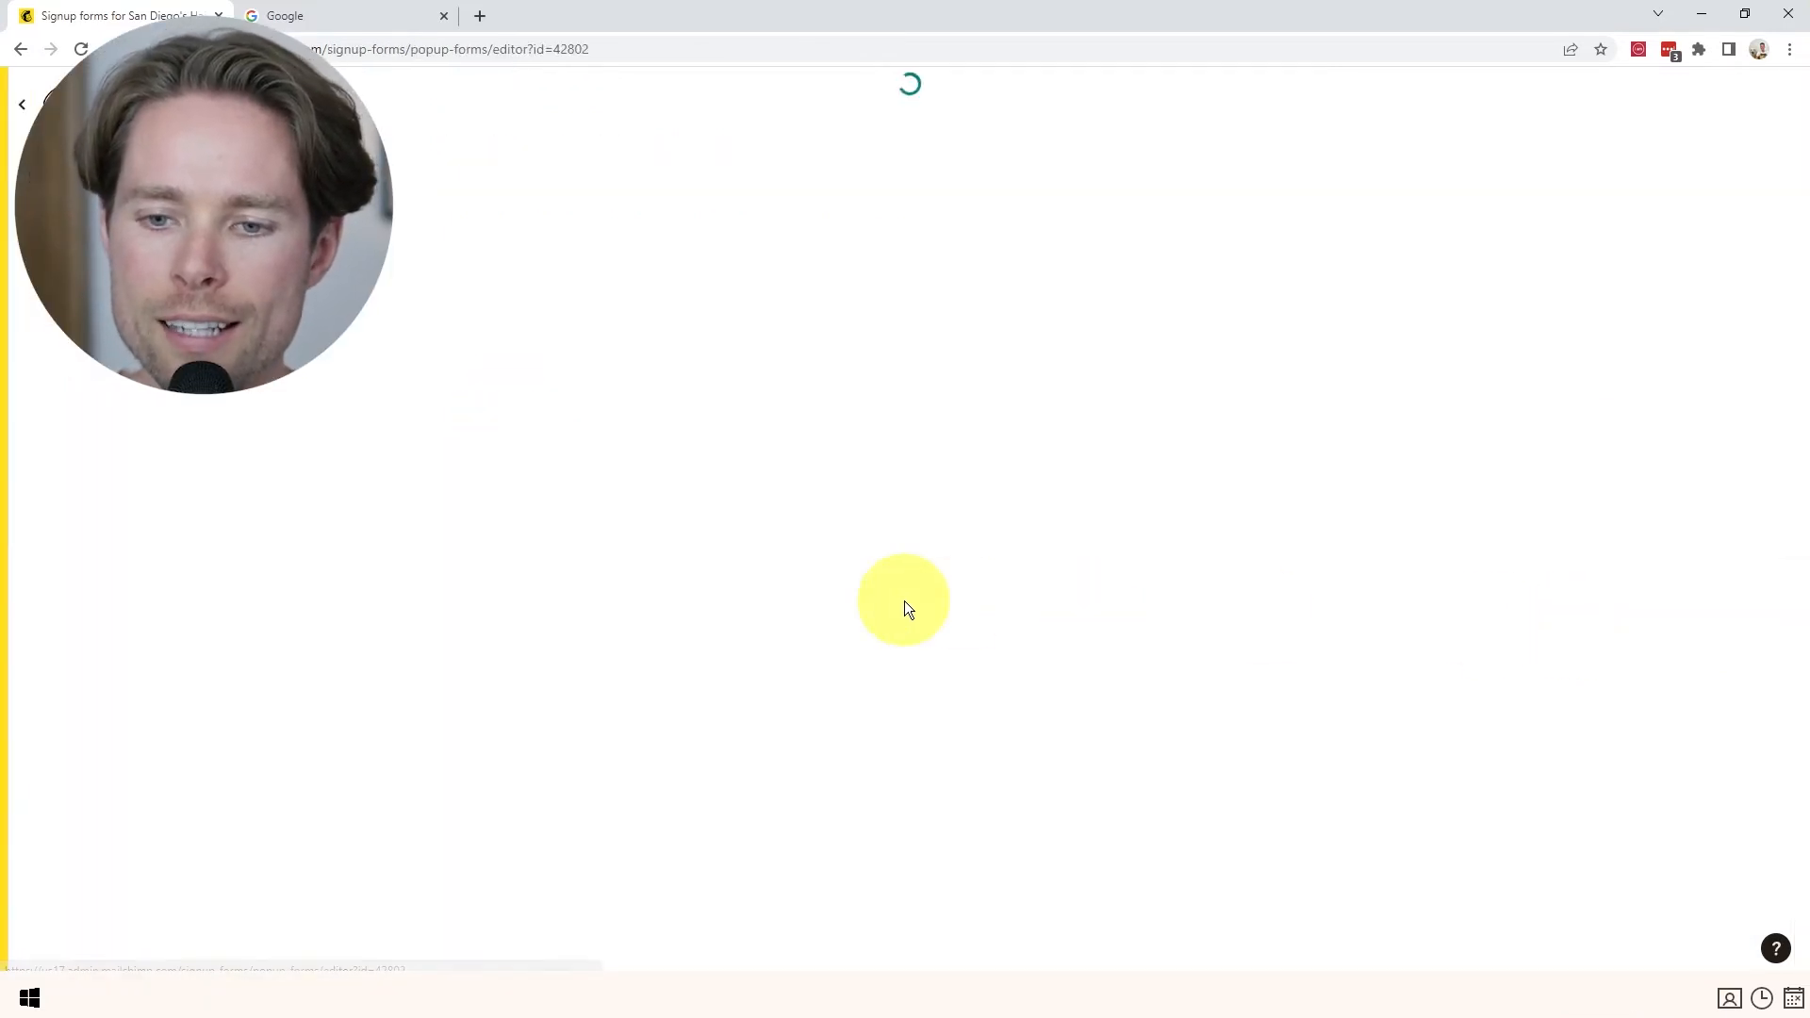
# - Review the default 'Subscribe to our newsletter' pop-up and the sites it can be enabled on
pyautogui.scroll(-1, 490, 467)
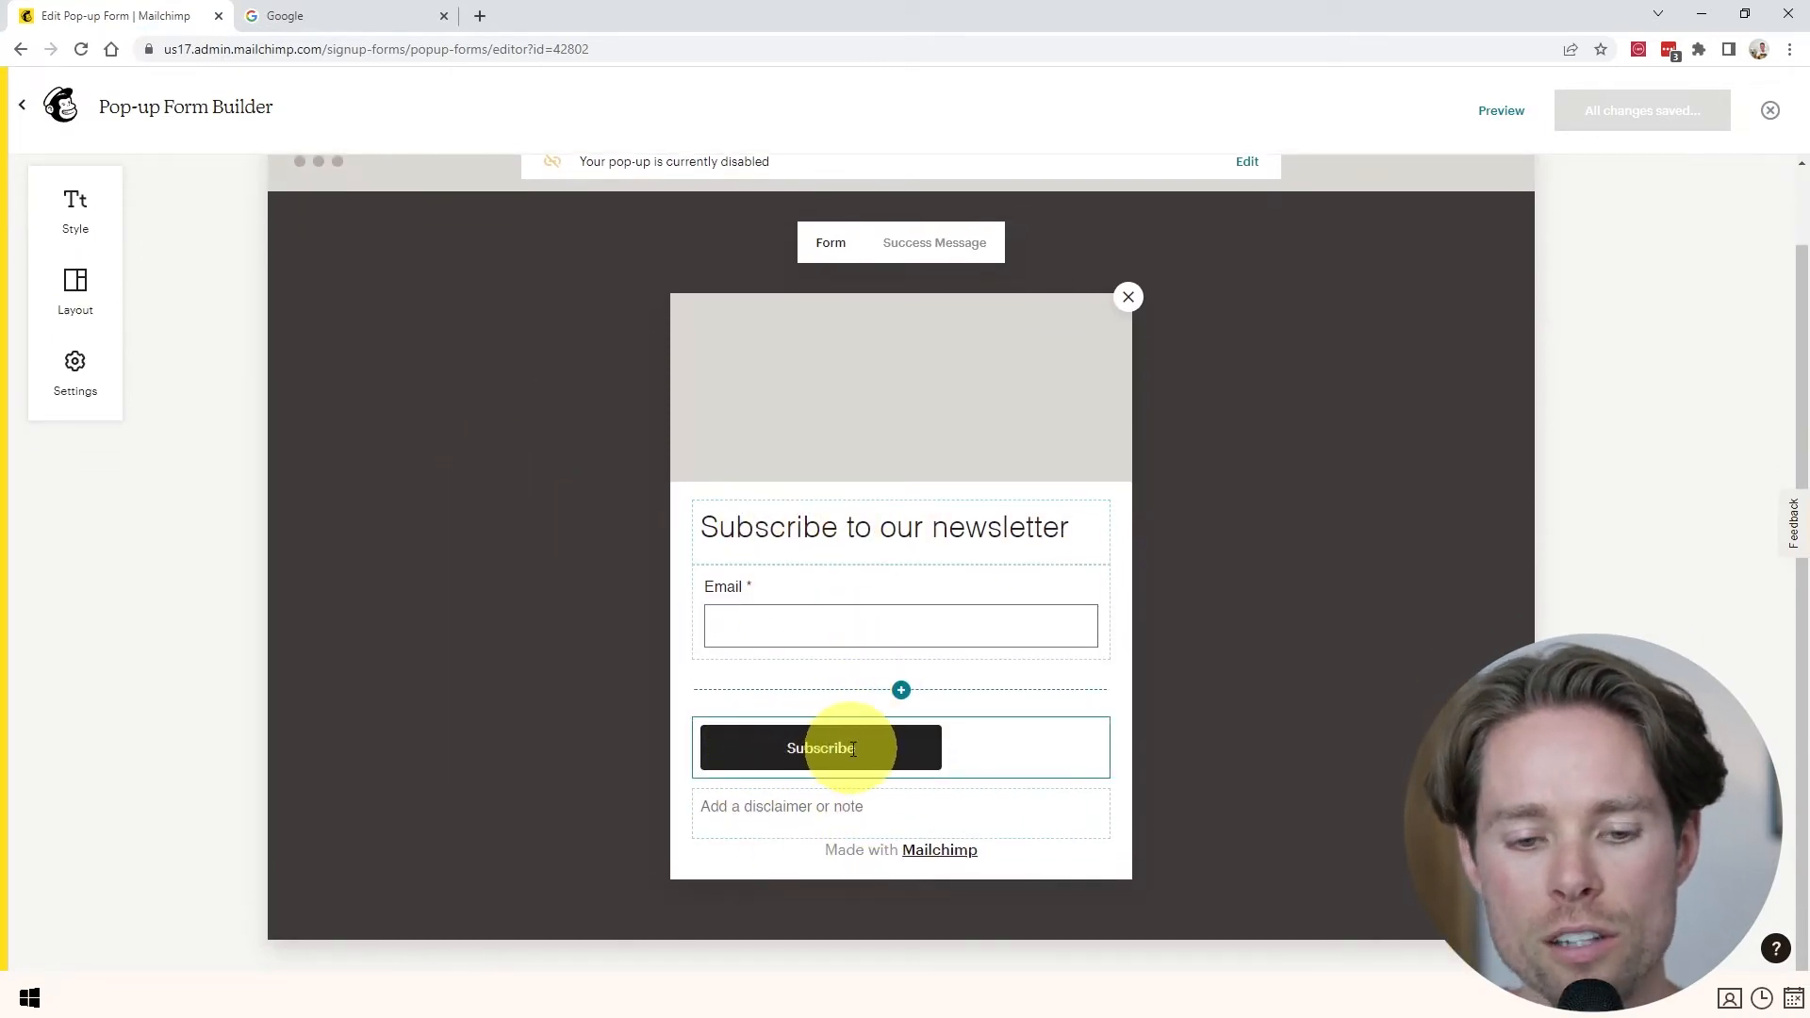
pyautogui.scroll(1, 852, 537)
pyautogui.moveTo(905, 468)
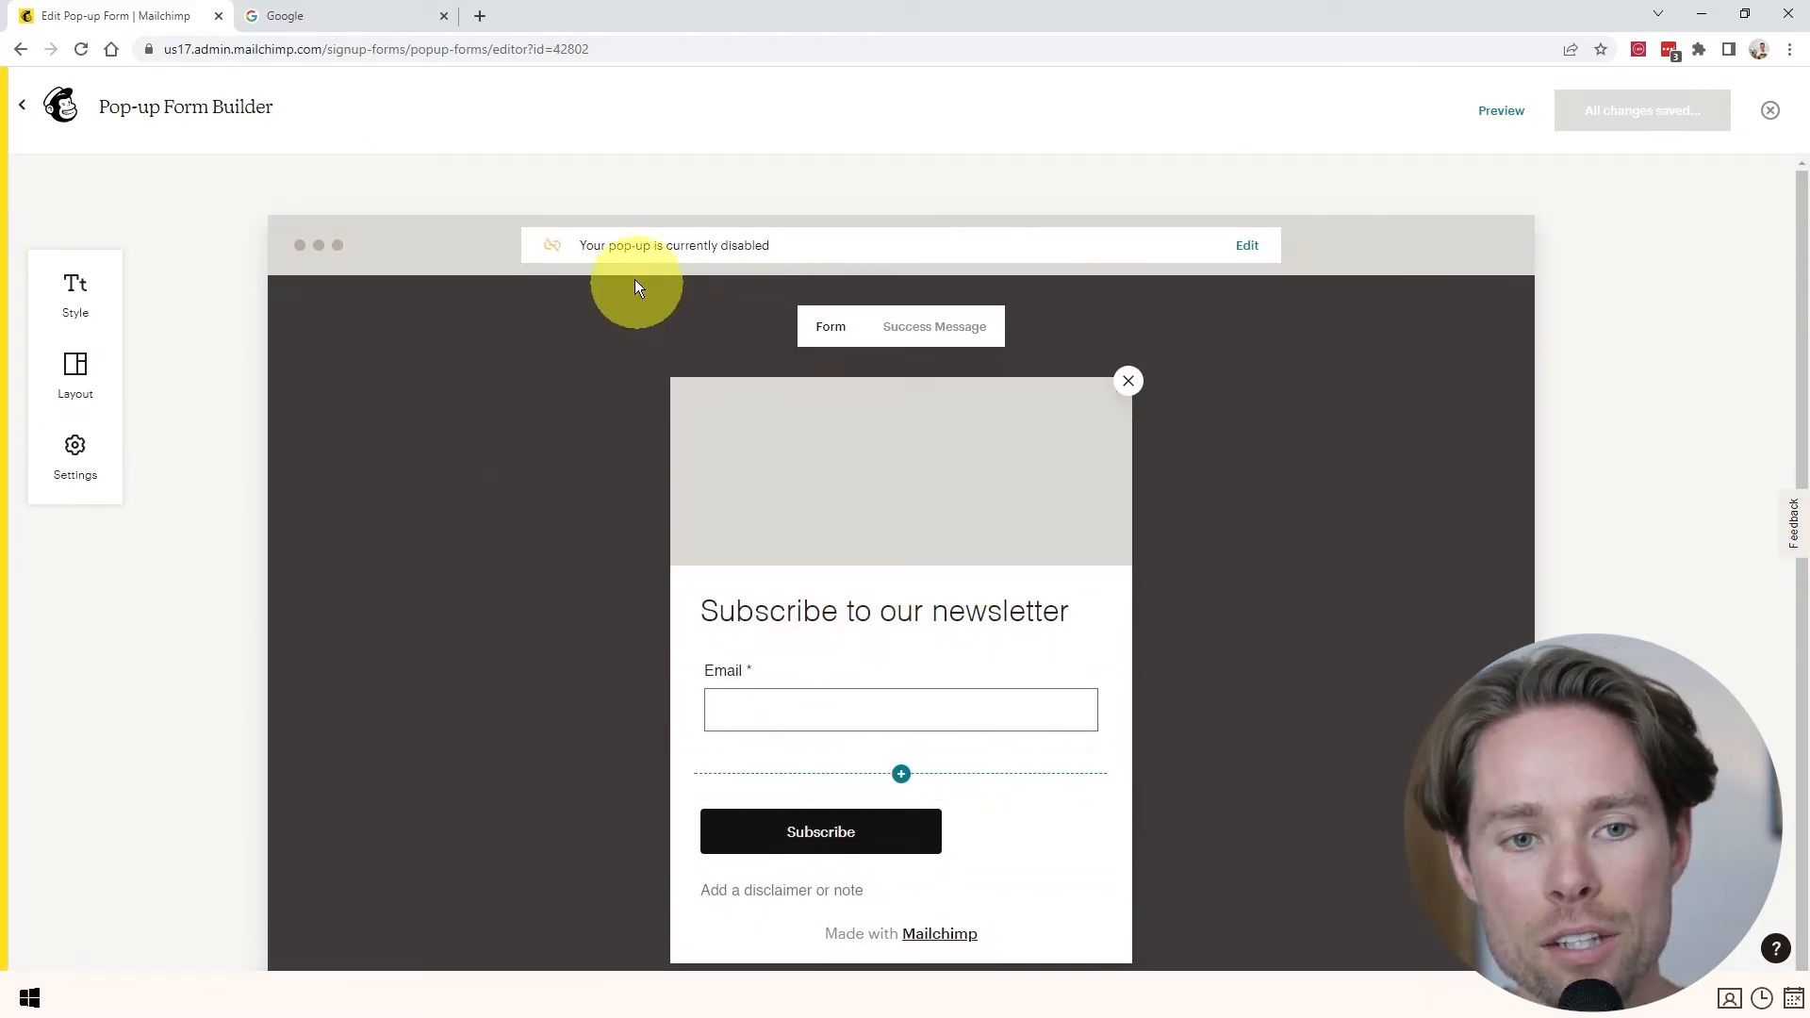
pyautogui.moveTo(694, 405)
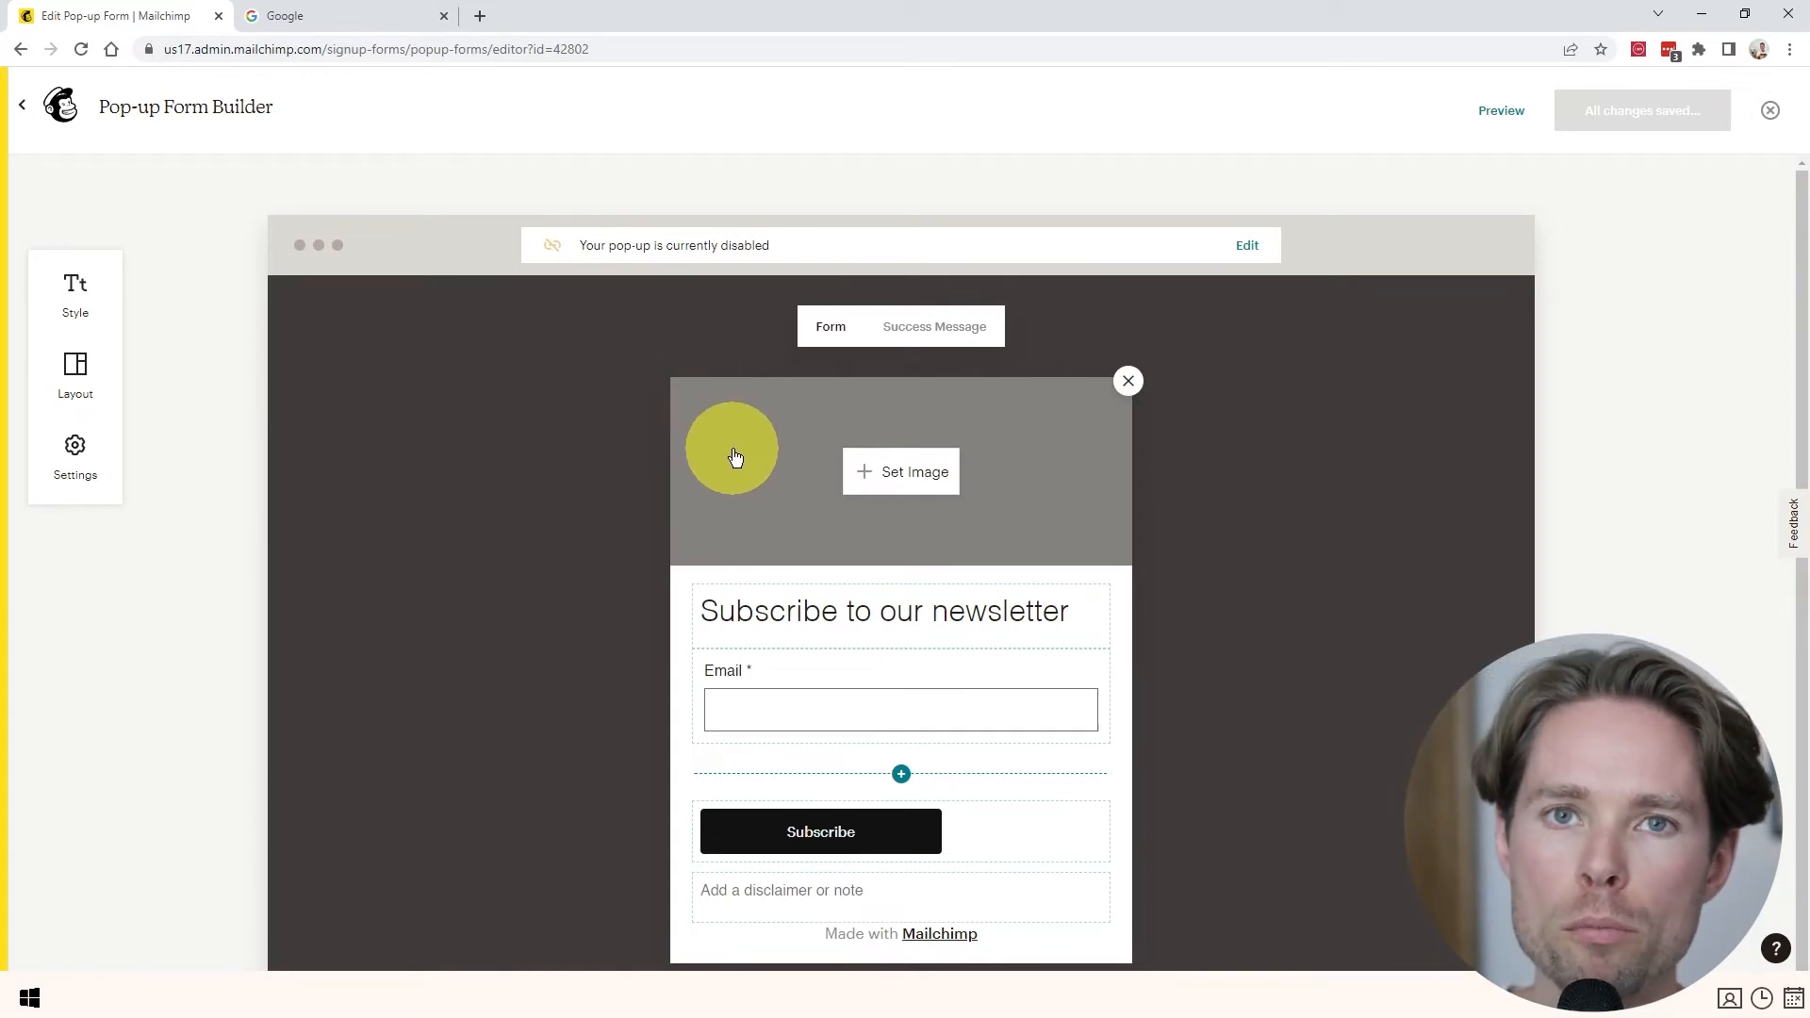
pyautogui.click(1249, 247)
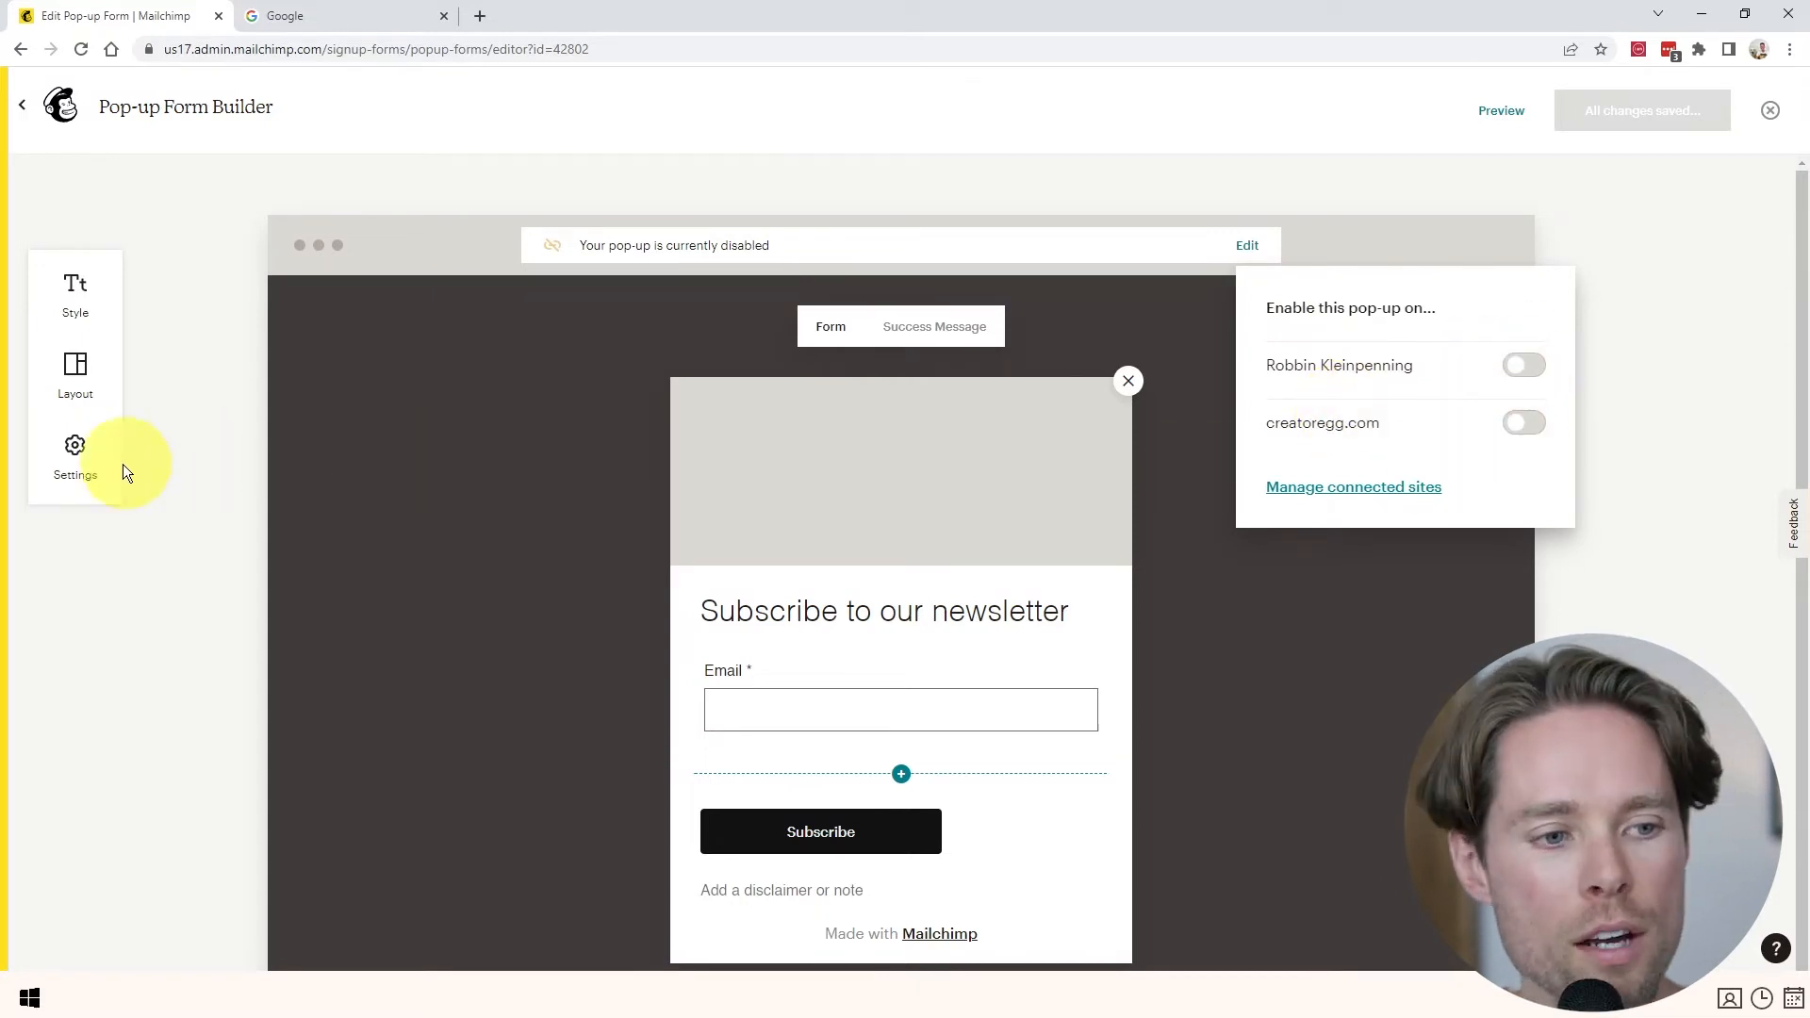
# - Leave the pop-up display timing at Immediately and exit the builder to the dashboard
pyautogui.click(78, 450)
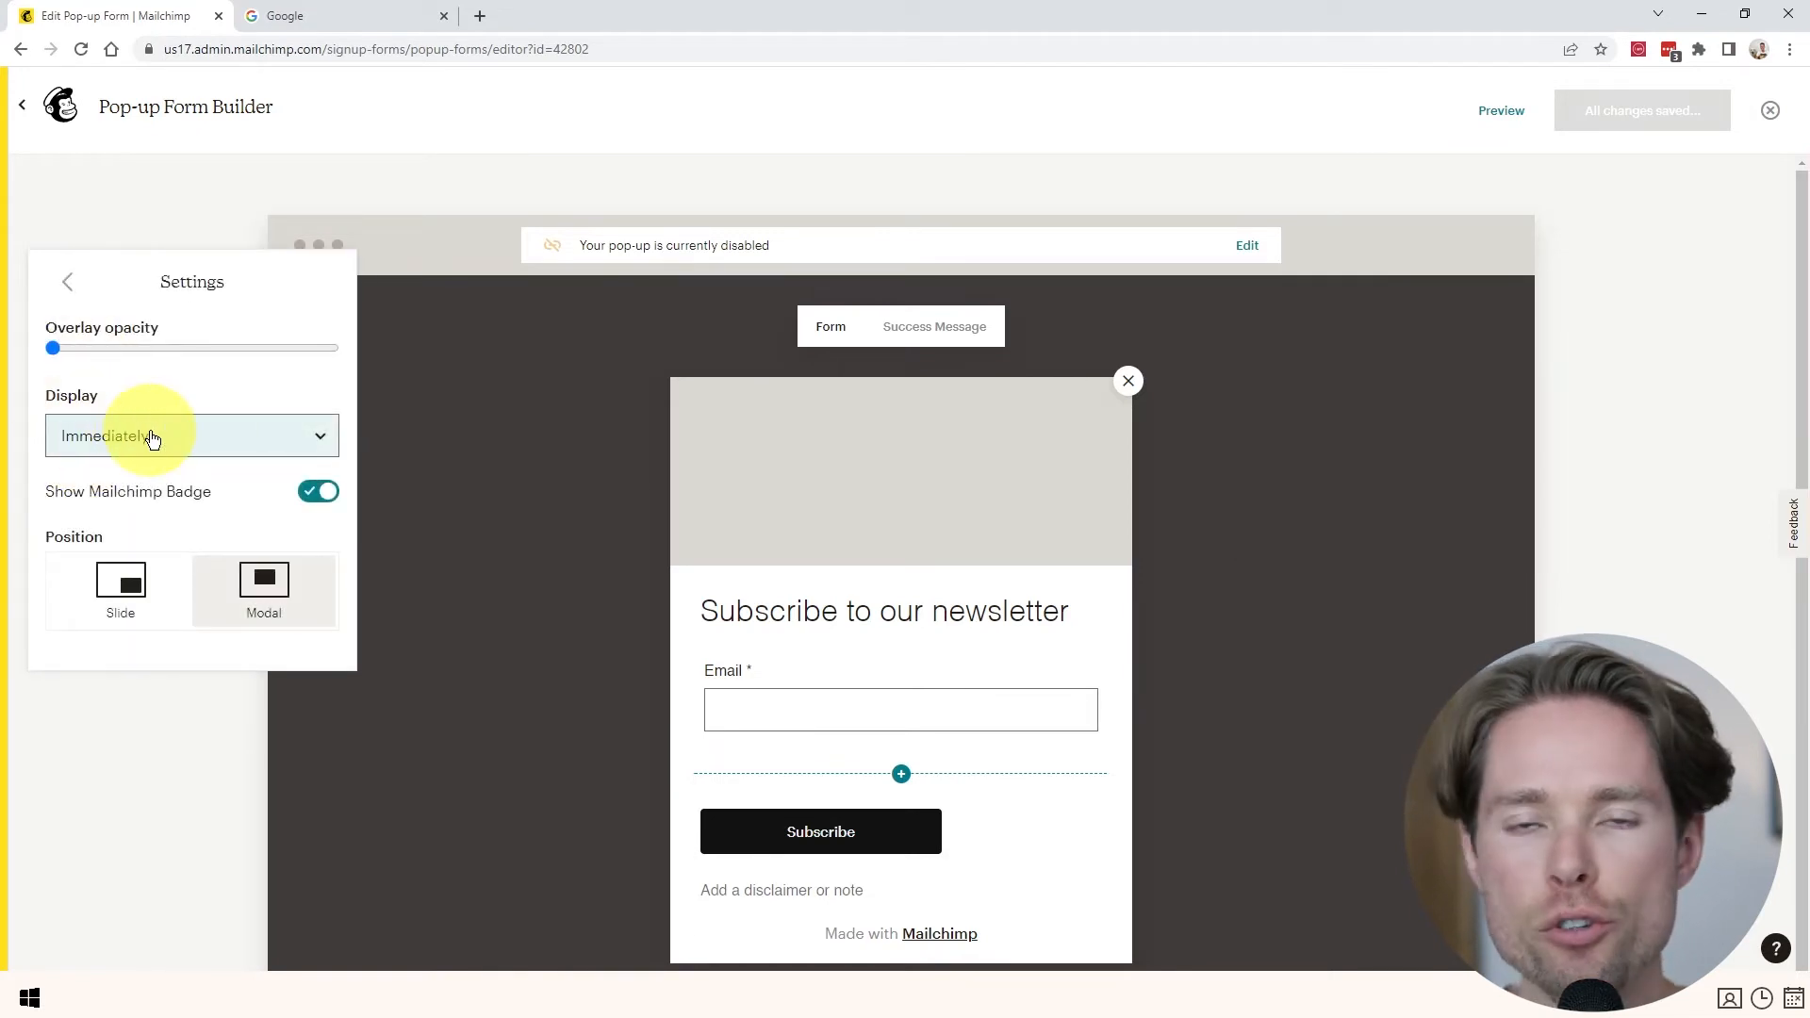
pyautogui.click(113, 436)
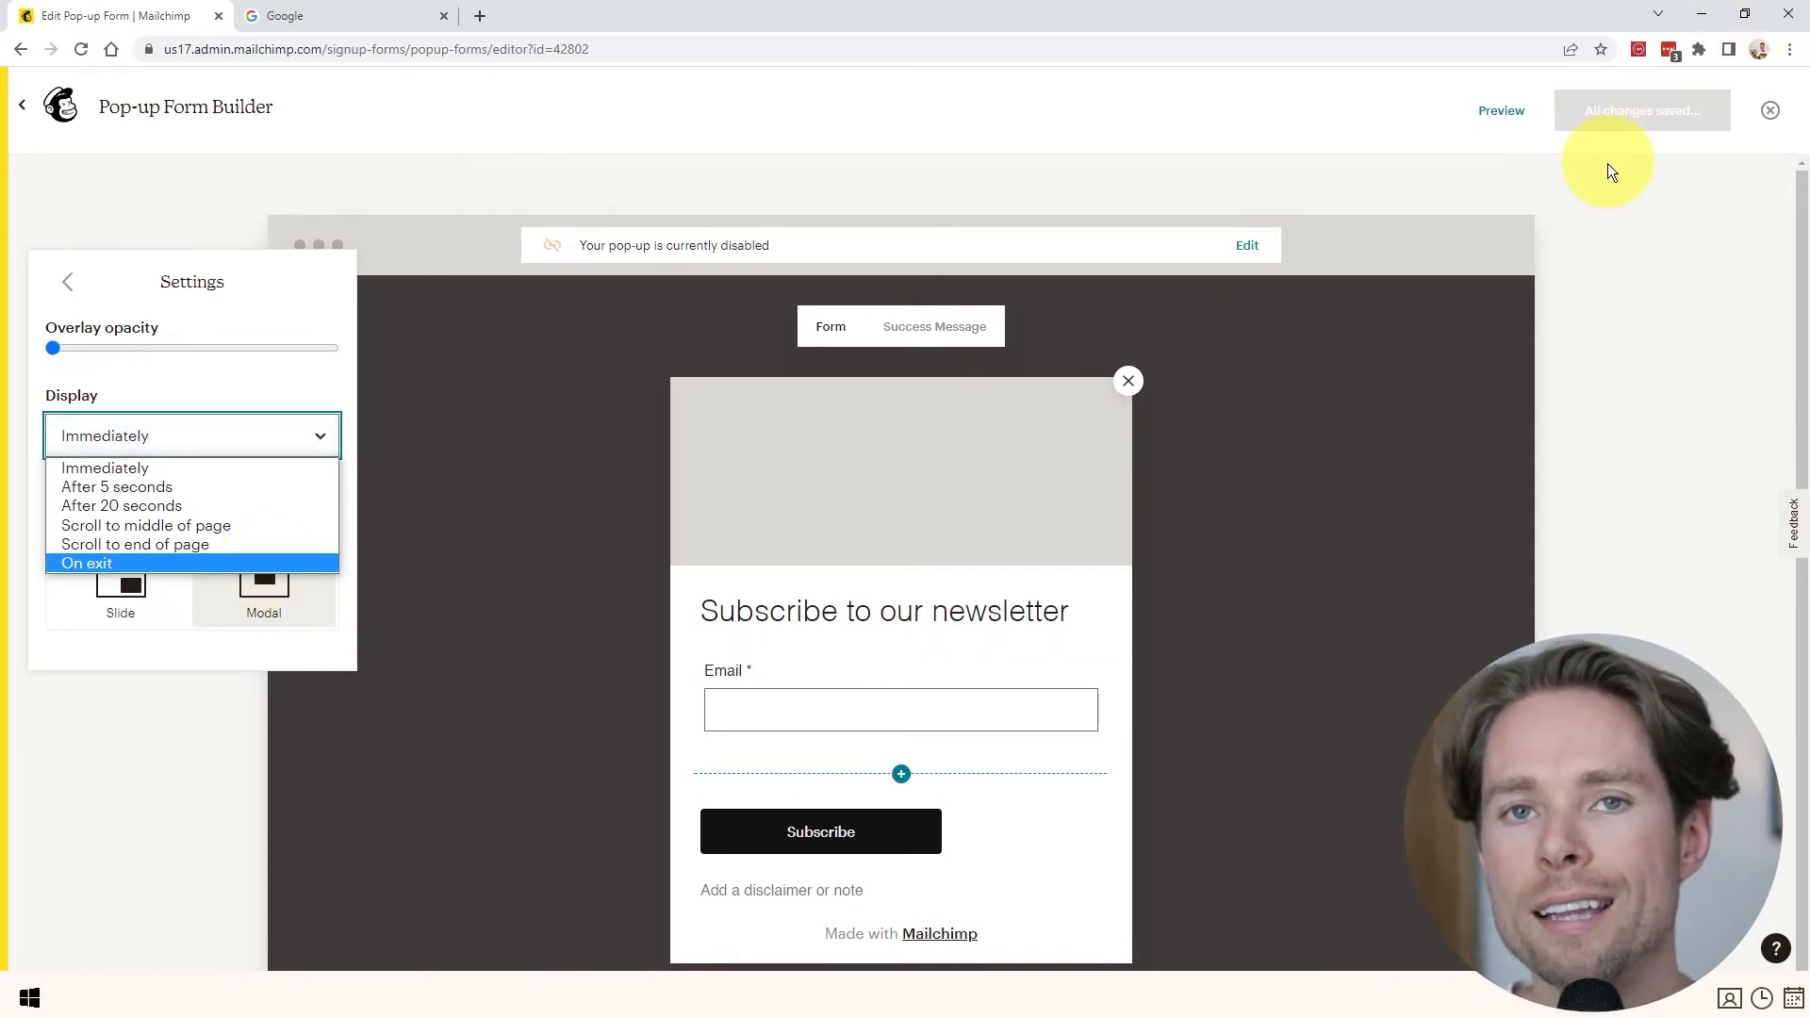
pyautogui.click(68, 287)
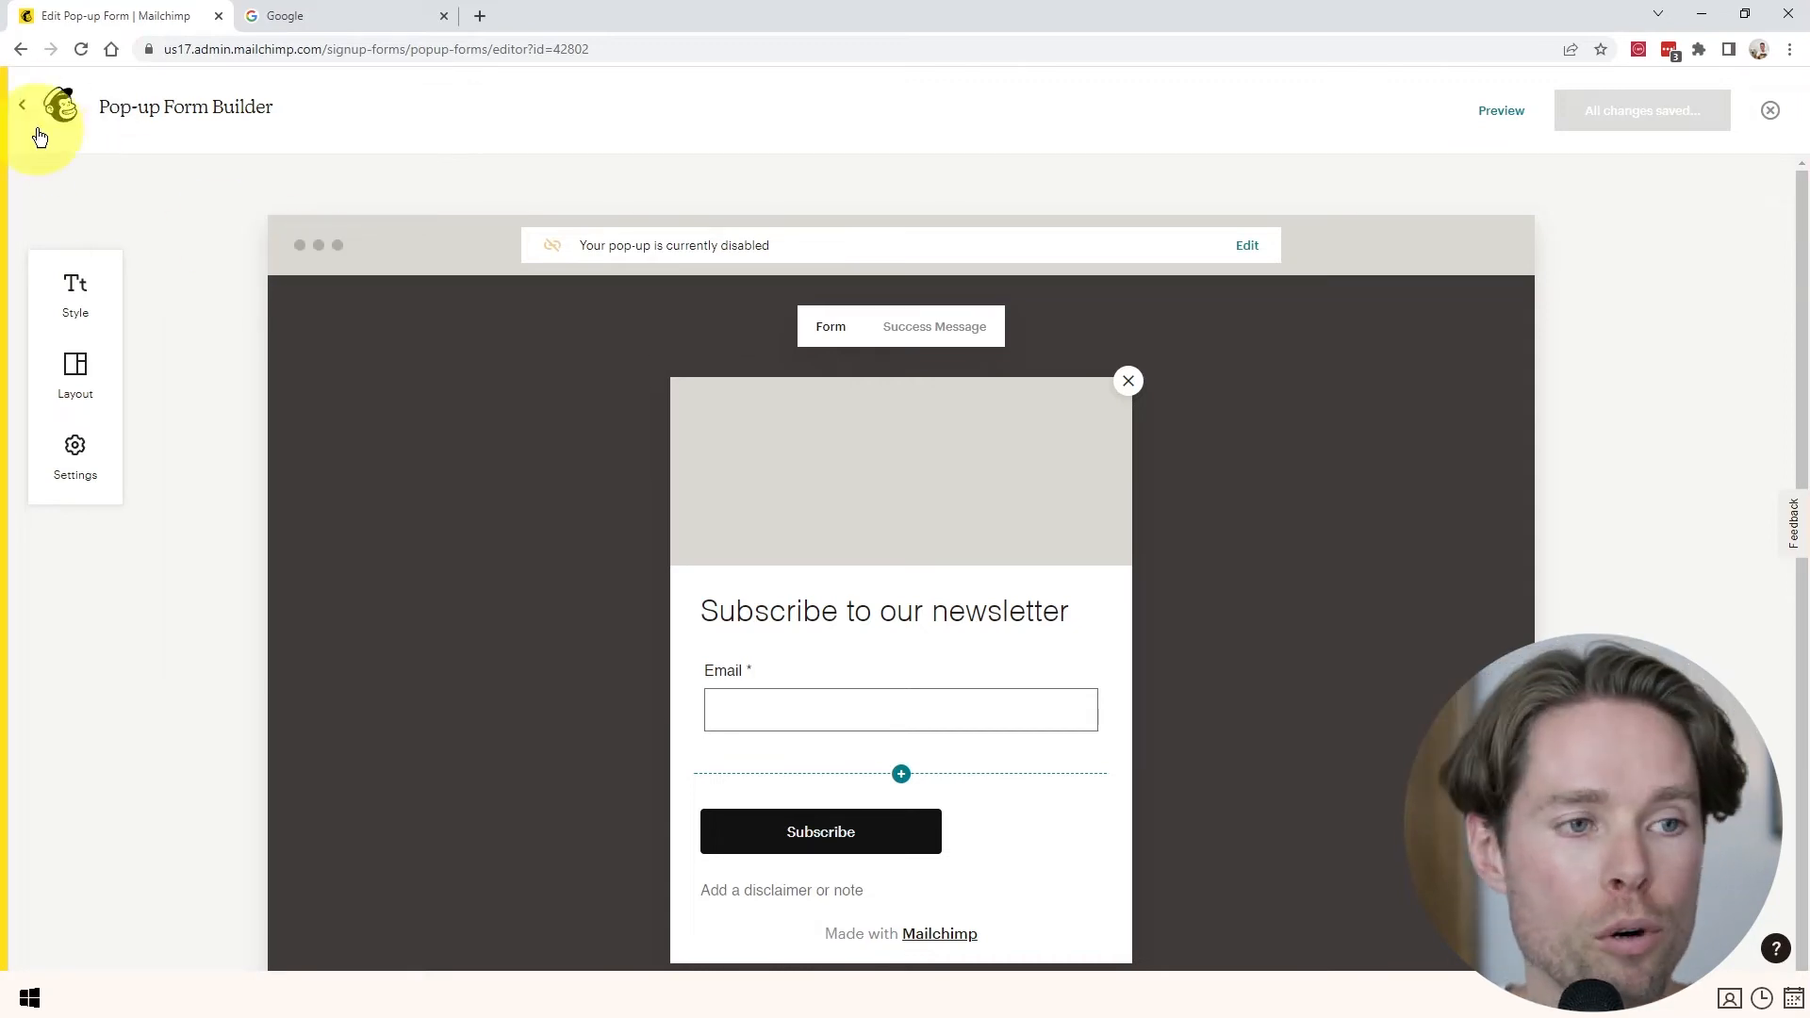
pyautogui.click(52, 107)
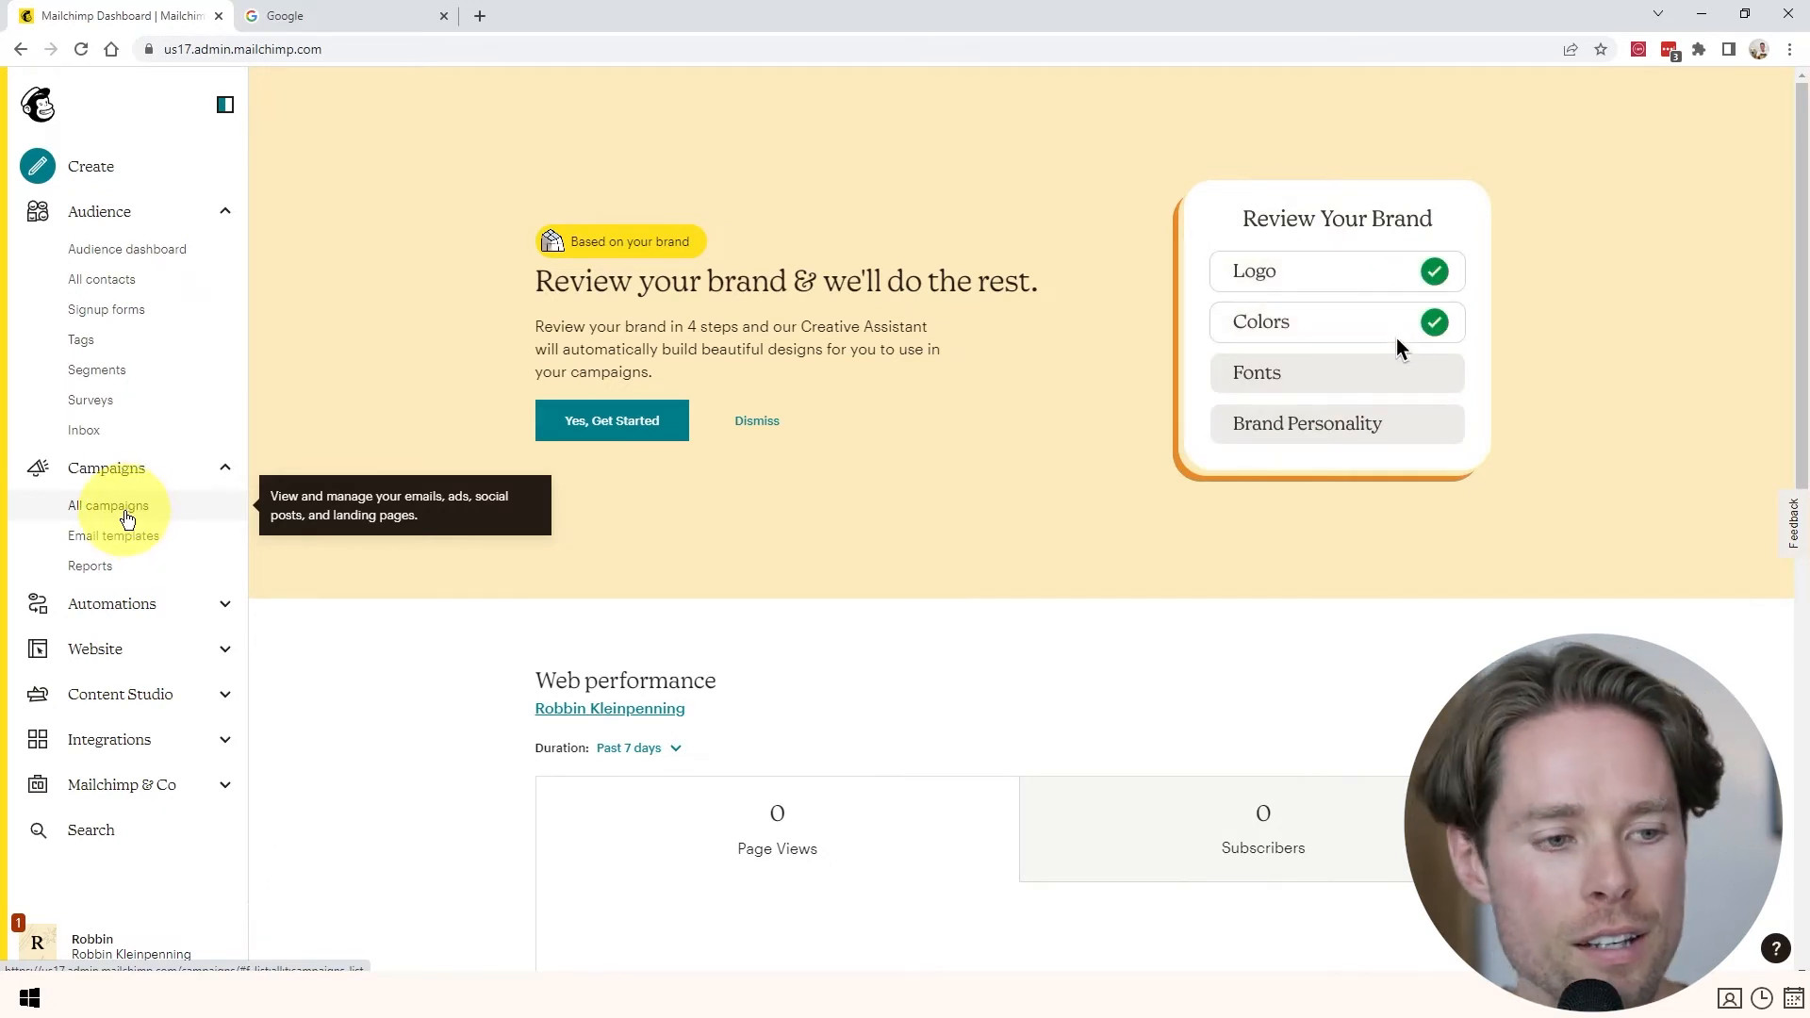
# - Go to the audience's Signup forms and choose Embedded forms
pyautogui.click(106, 311)
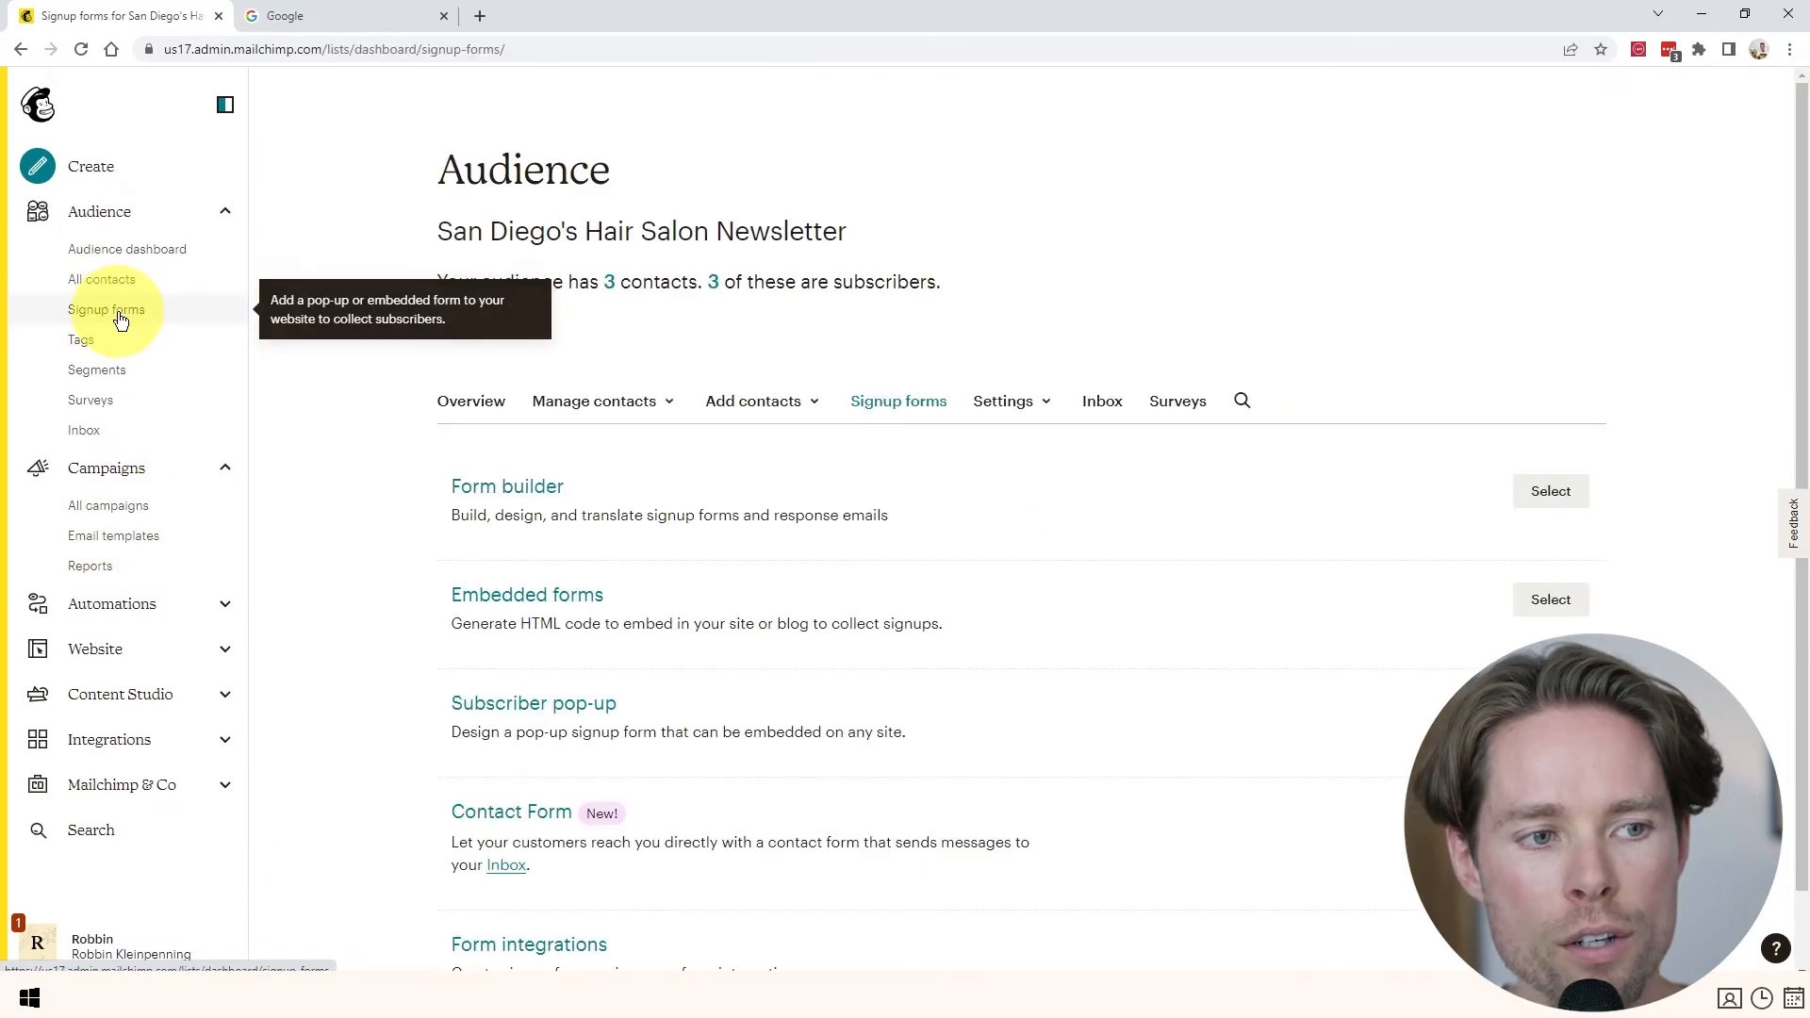
pyautogui.click(520, 599)
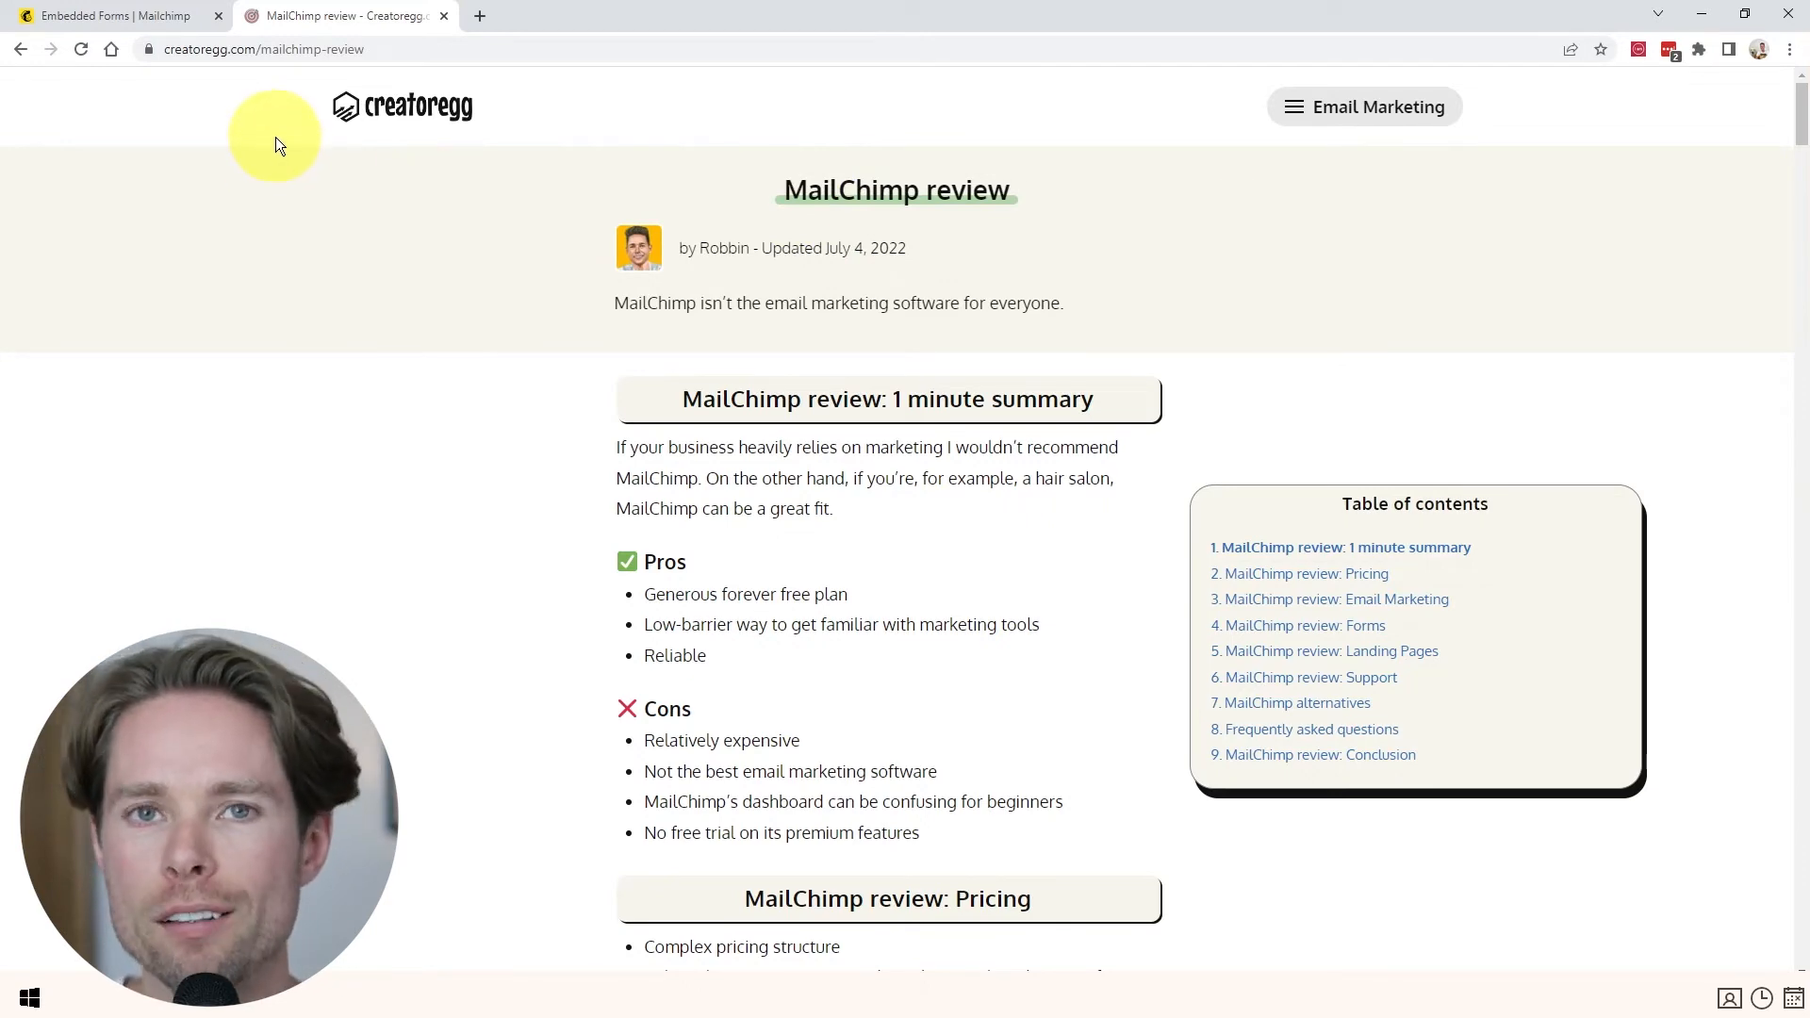
pyautogui.scroll(-9, 480, 274)
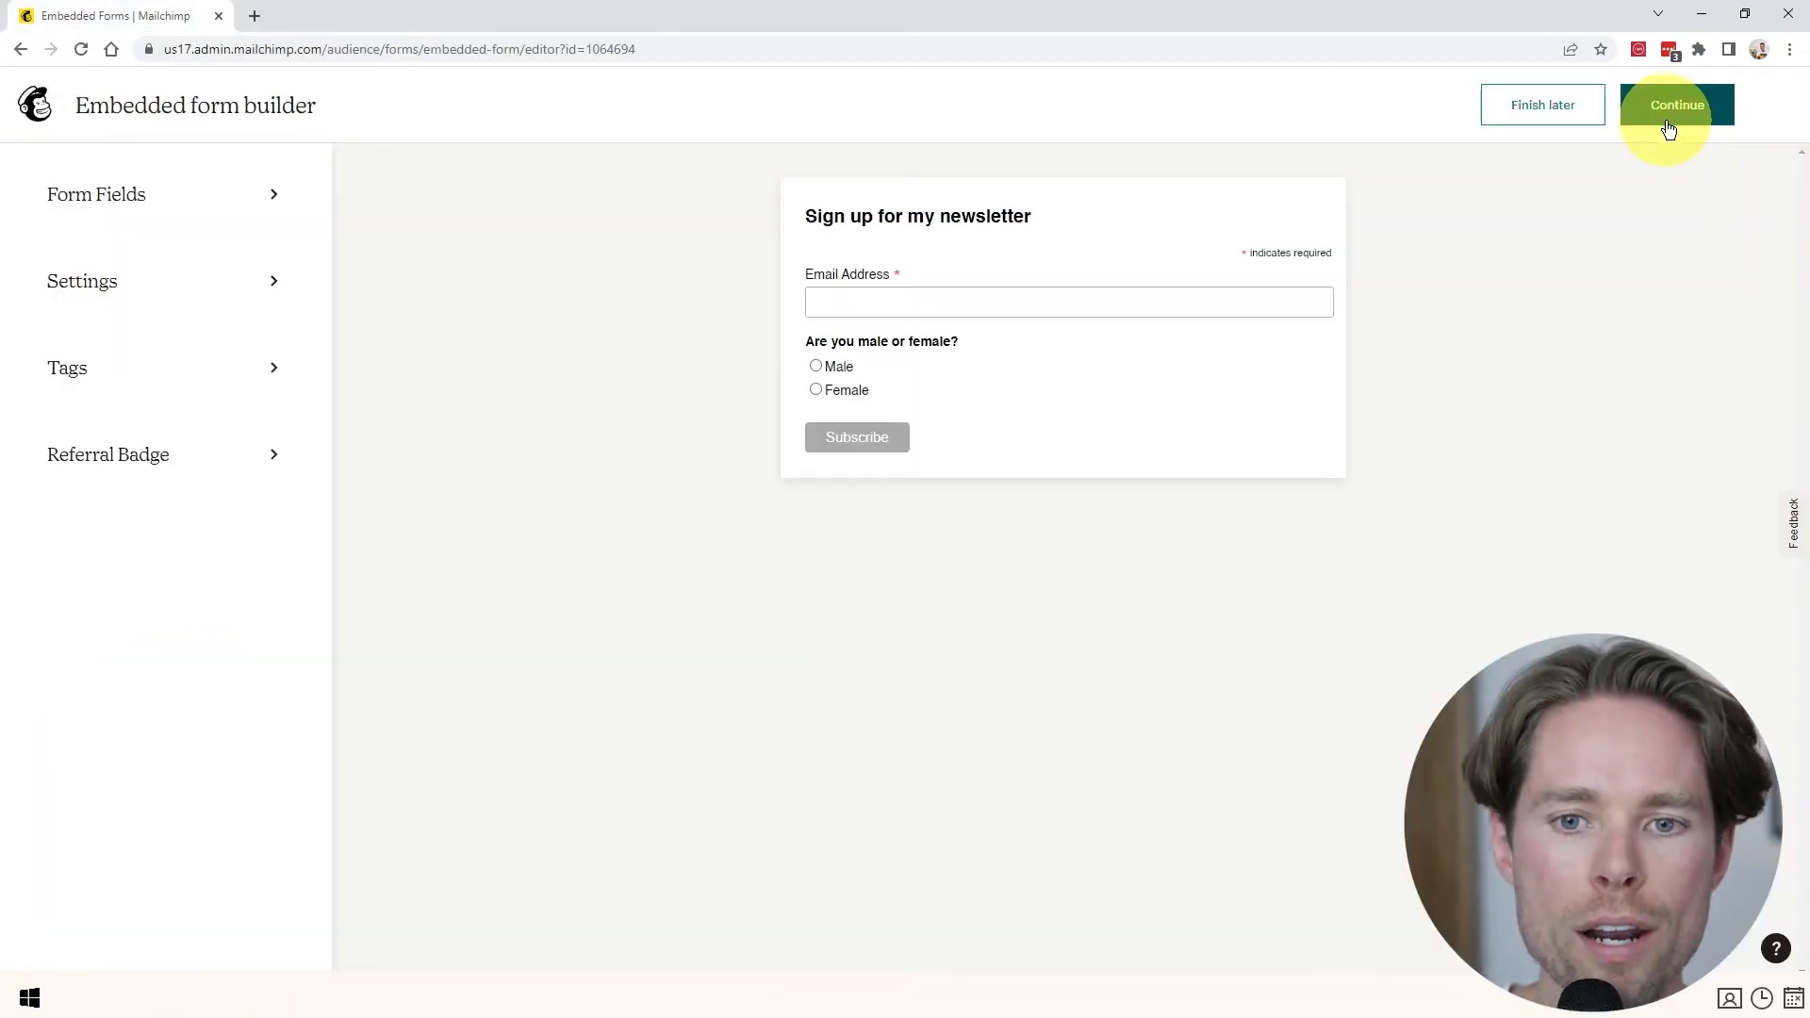
# - Continue to the embedded form's code, copy the HTML, and exit the builder
pyautogui.click(1667, 126)
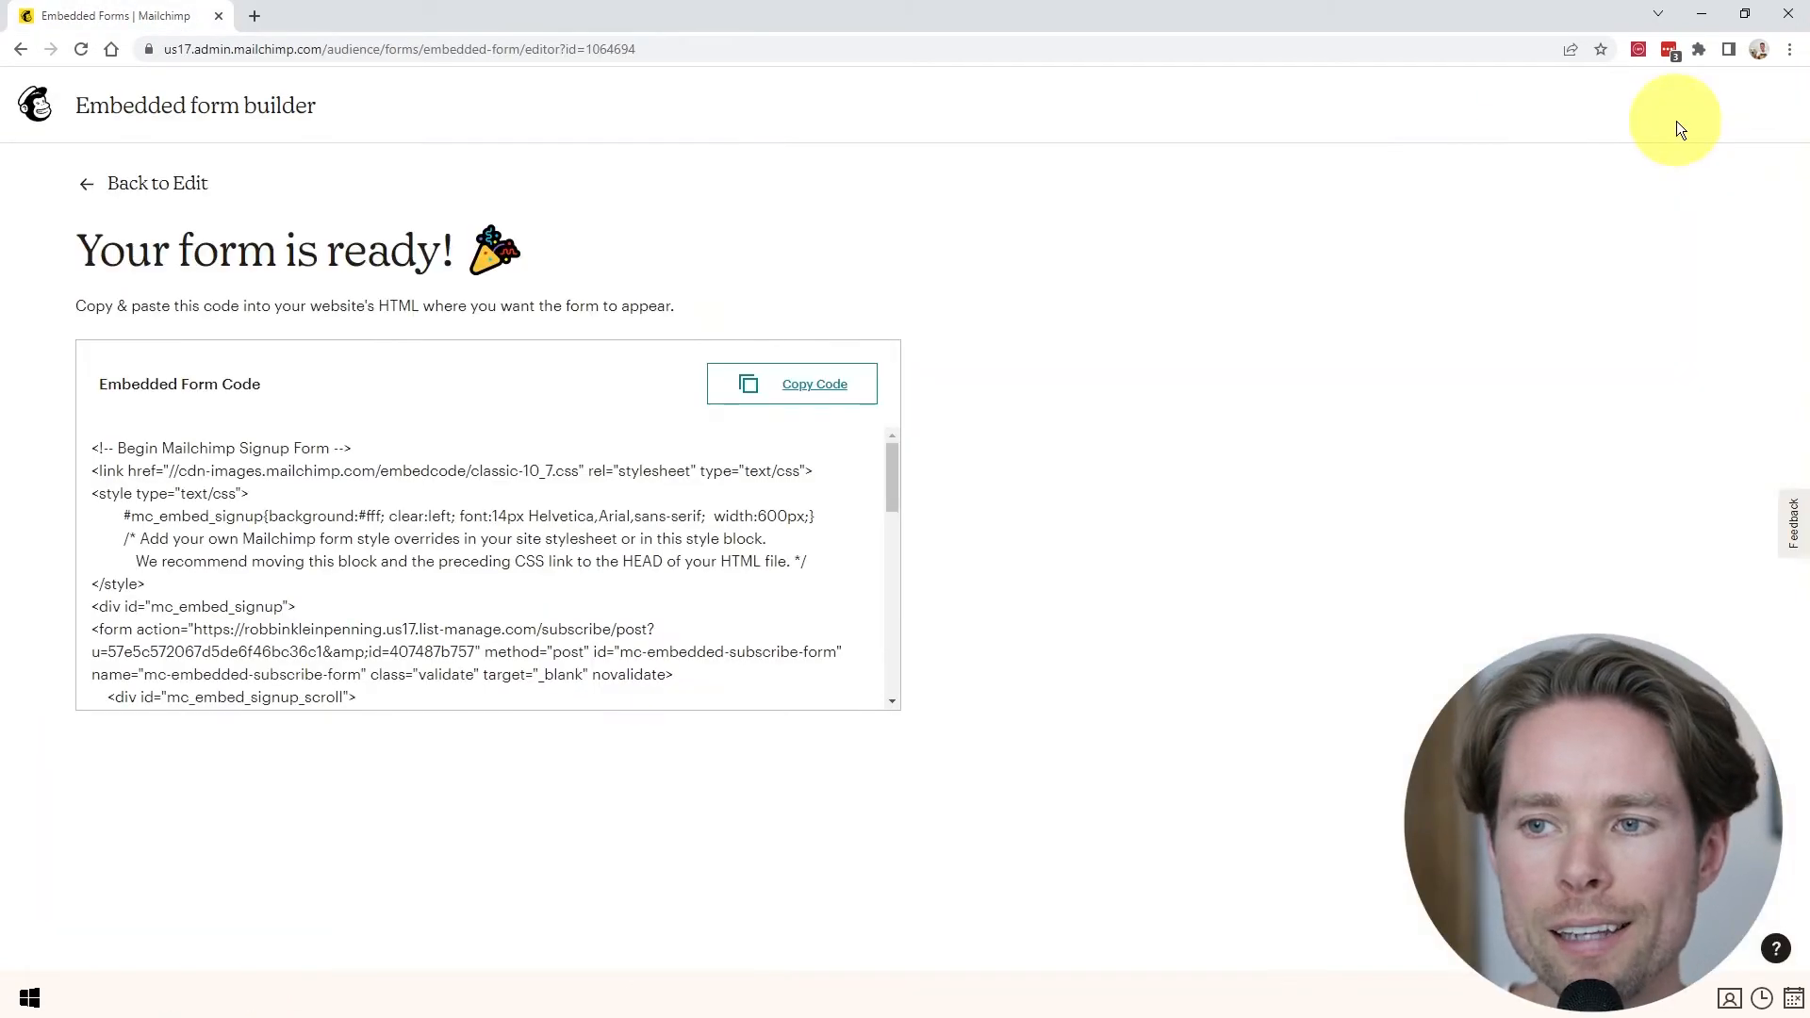
pyautogui.click(790, 386)
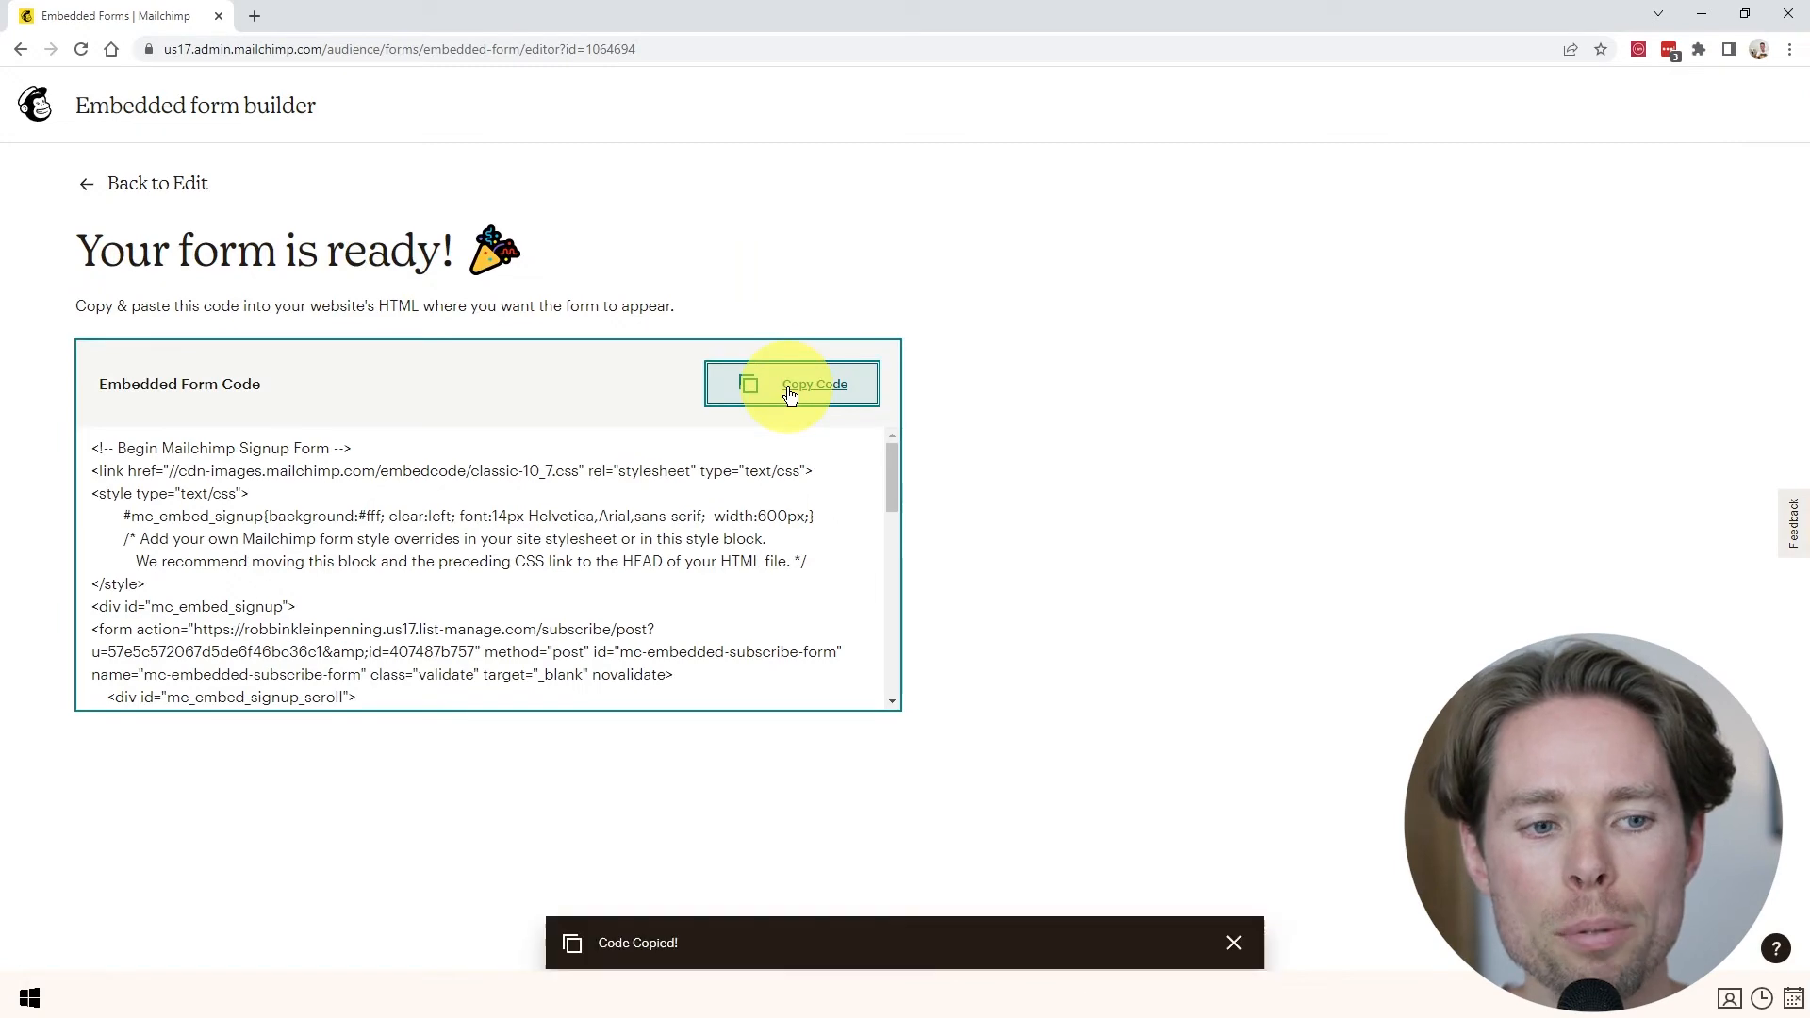
pyautogui.scroll(-5, 456, 493)
pyautogui.scroll(5, 457, 505)
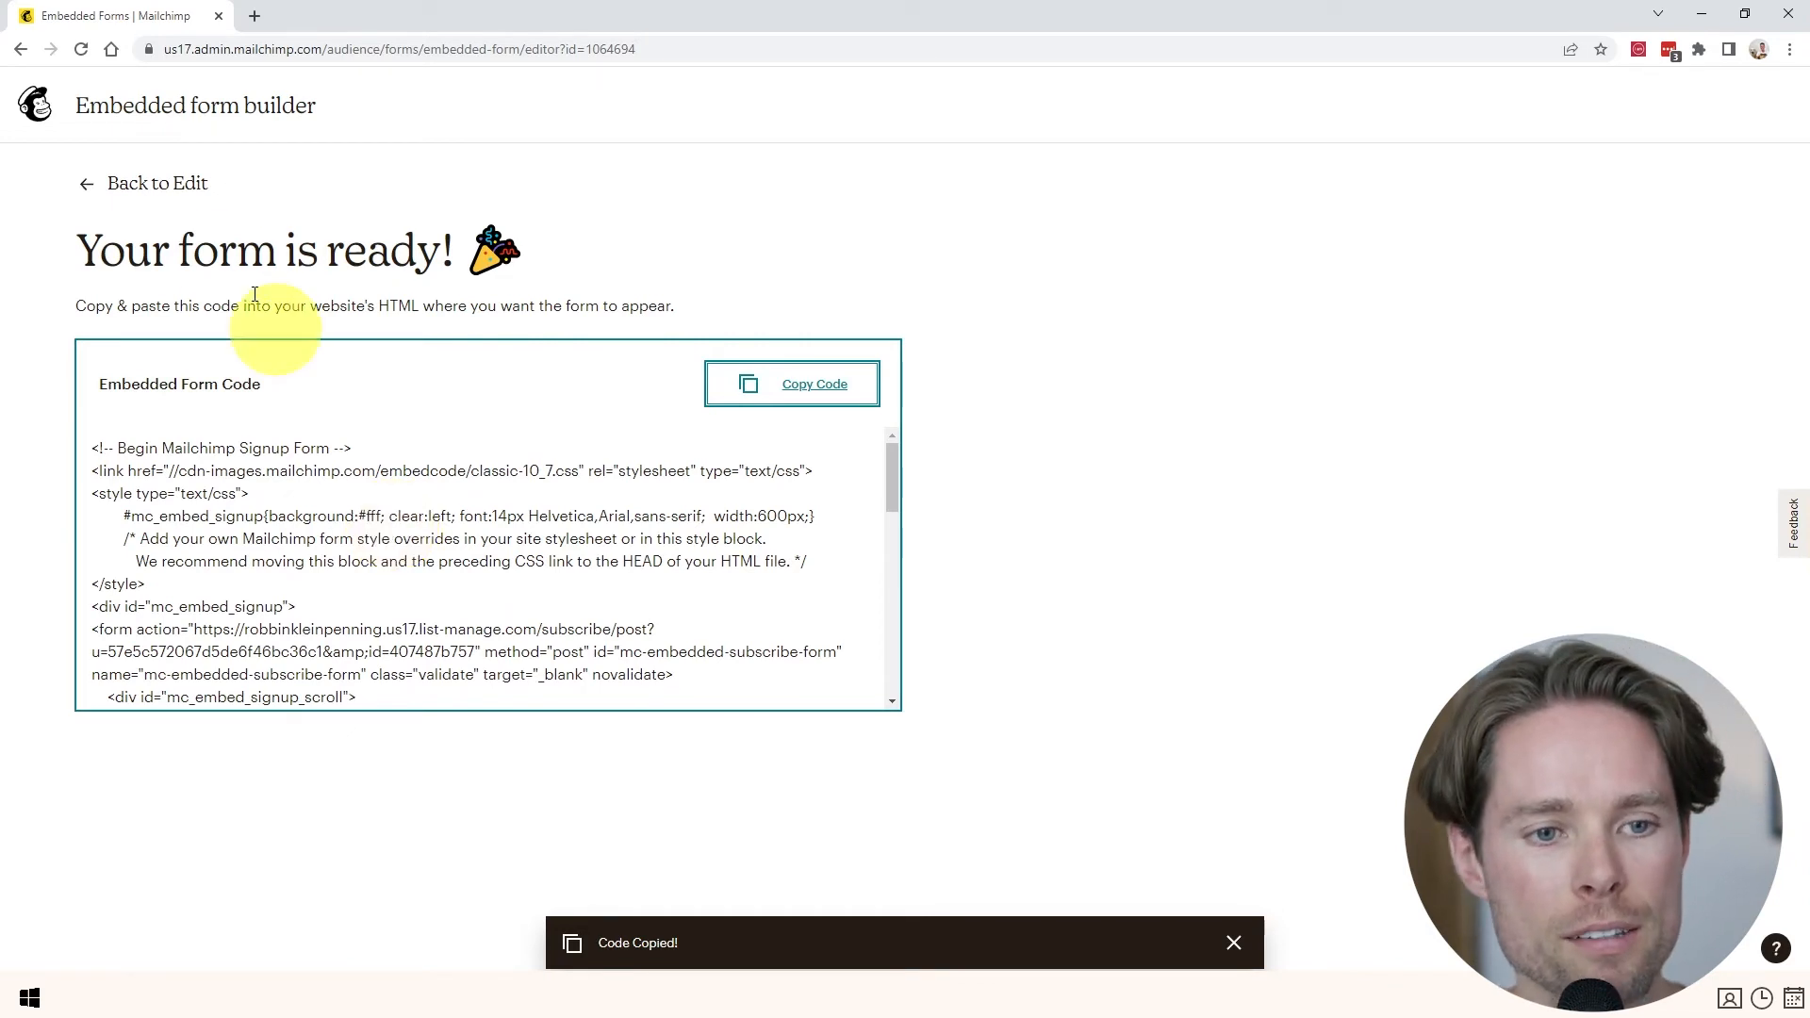
pyautogui.click(40, 111)
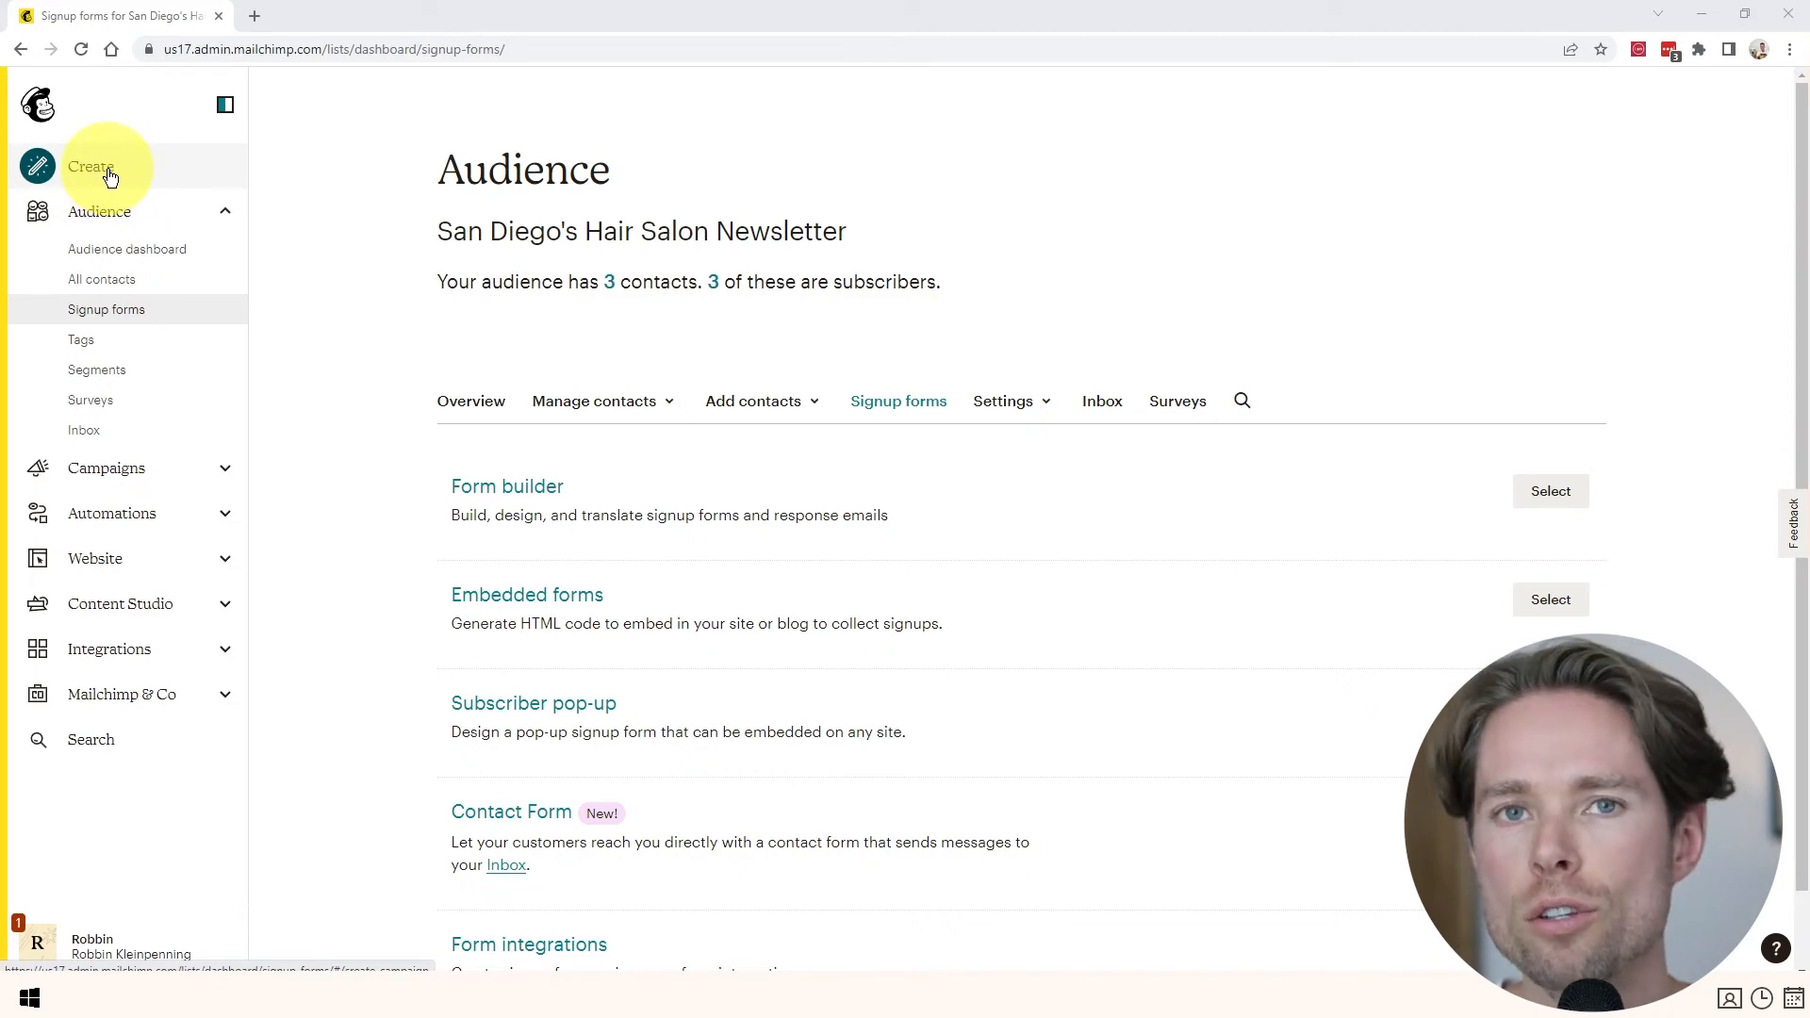
# - Start building a new landing page from the Create menu
pyautogui.click(74, 173)
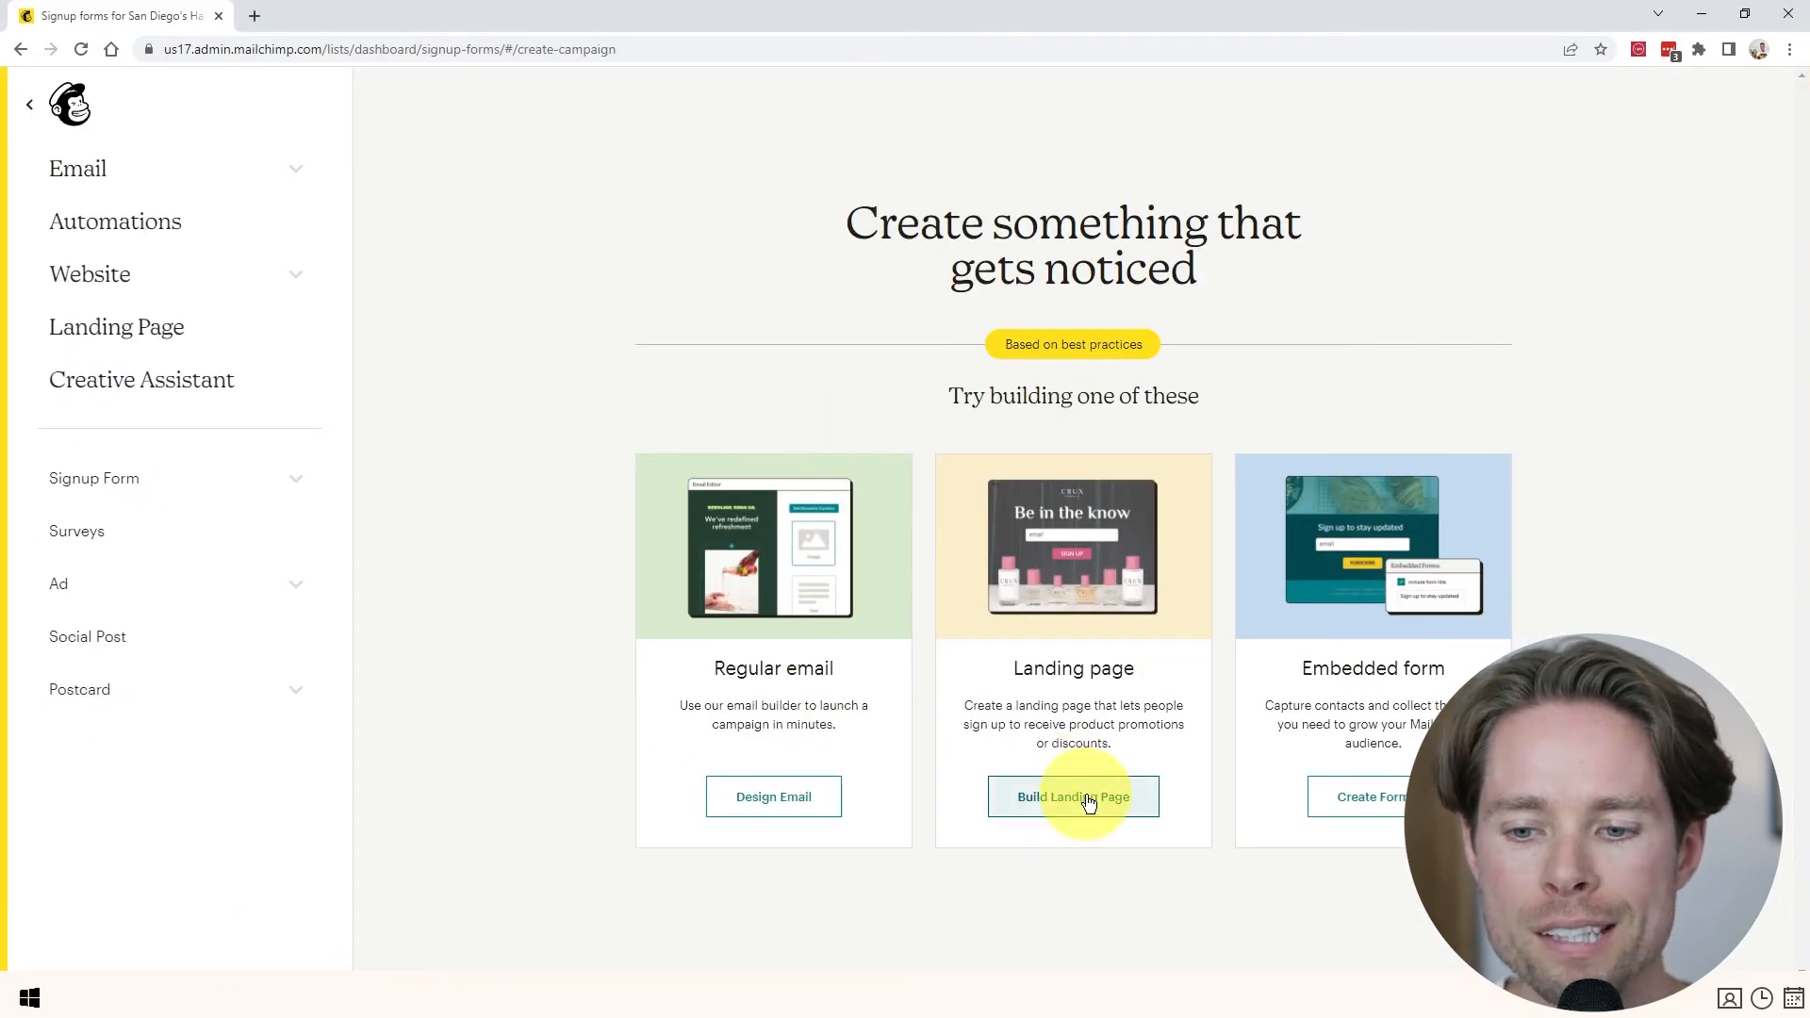
pyautogui.click(1089, 799)
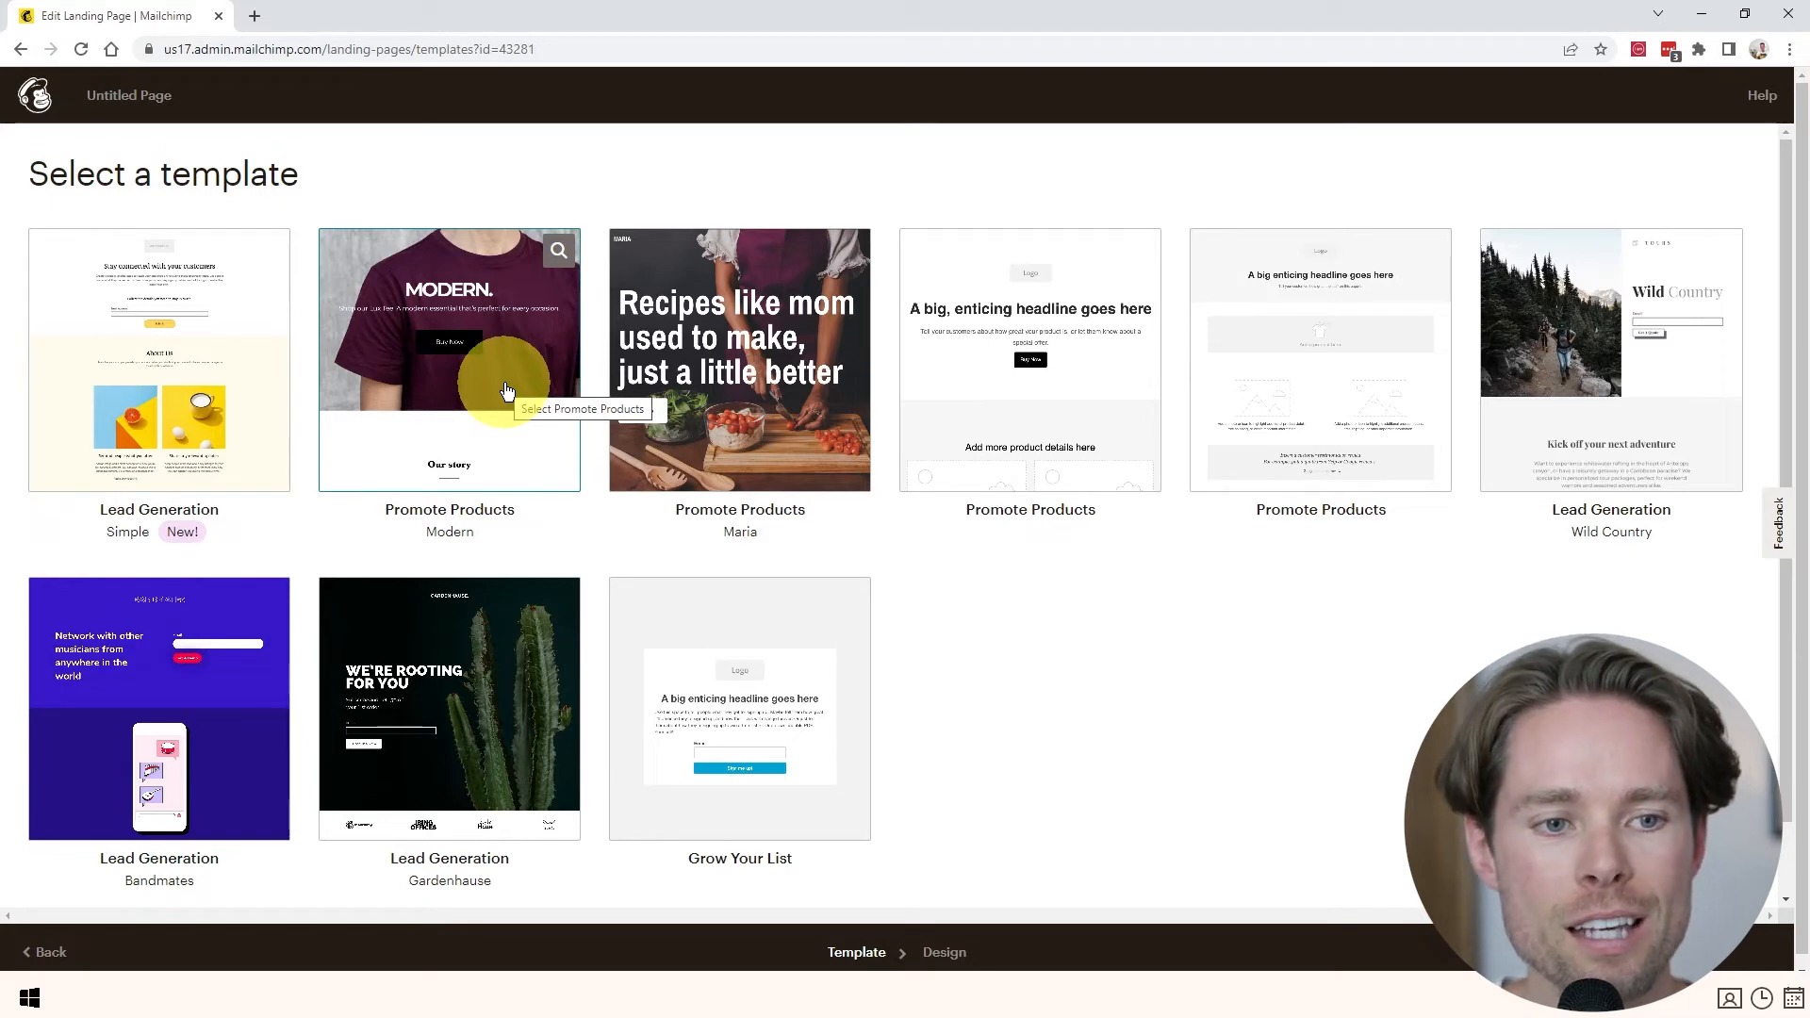
# - Apply the Modern template, add a Signup Form block below Buy Now, and save the design
pyautogui.click(487, 434)
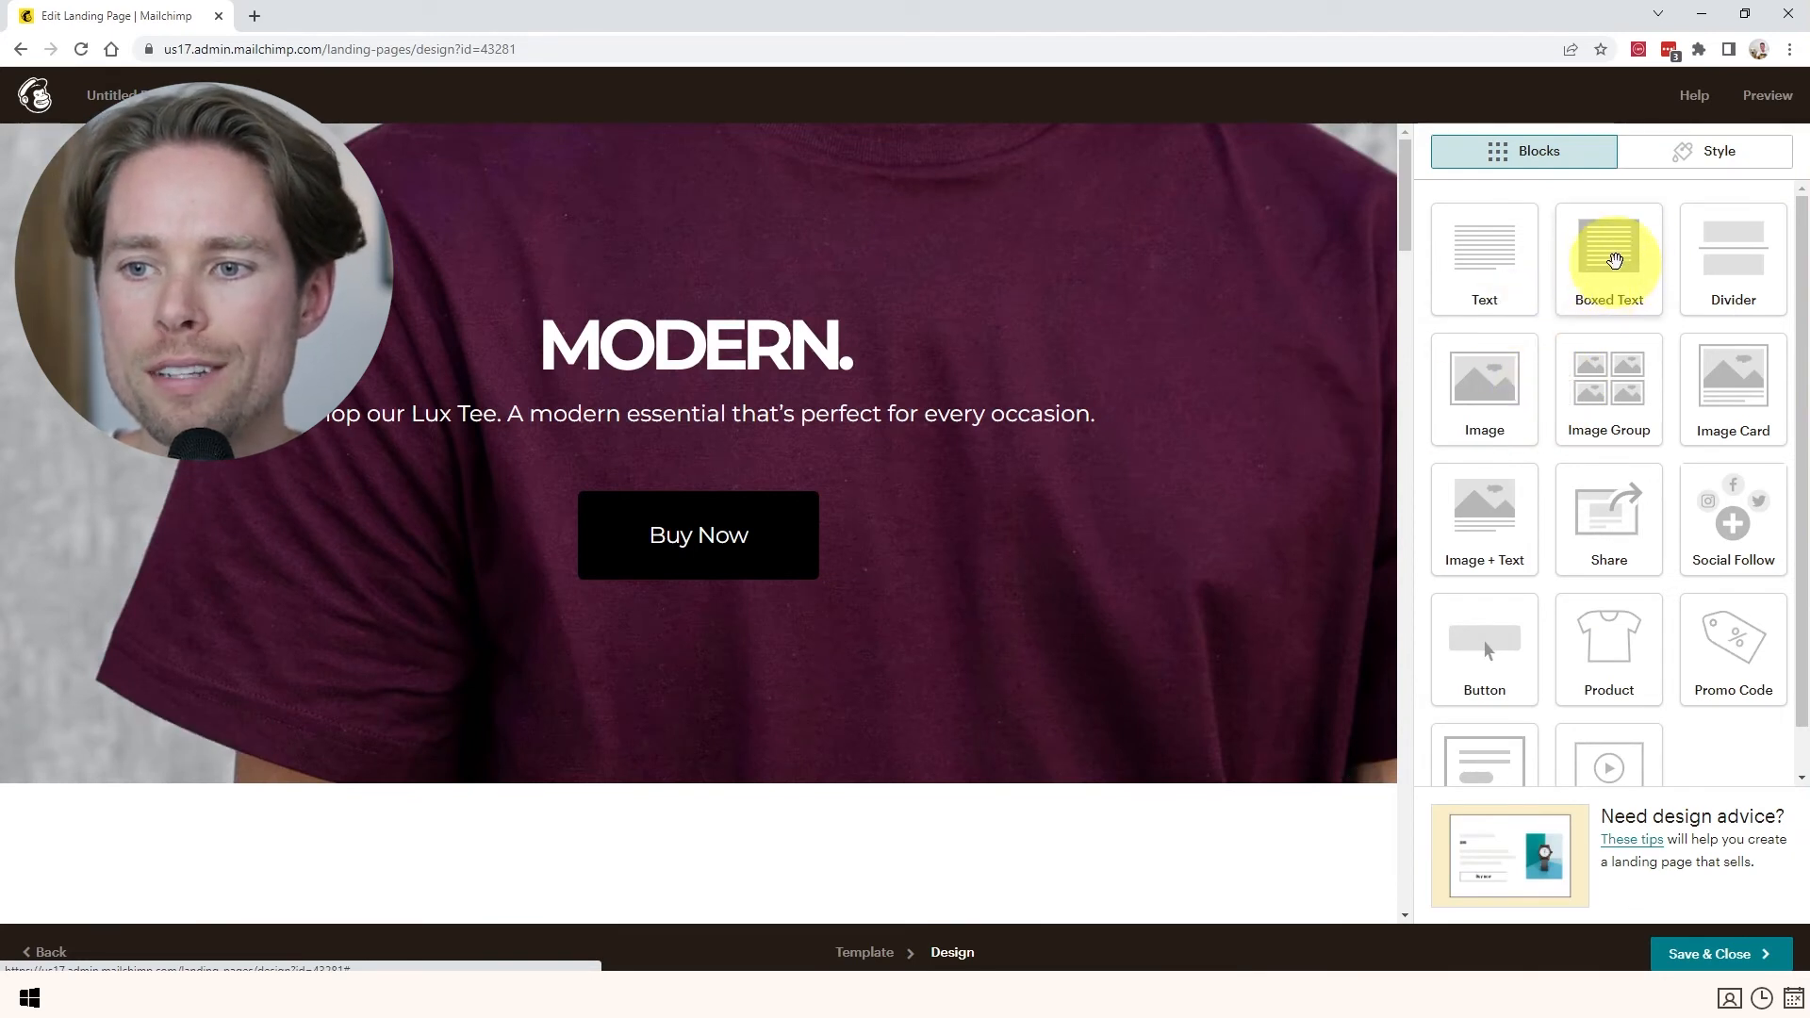
pyautogui.scroll(-1, 1510, 627)
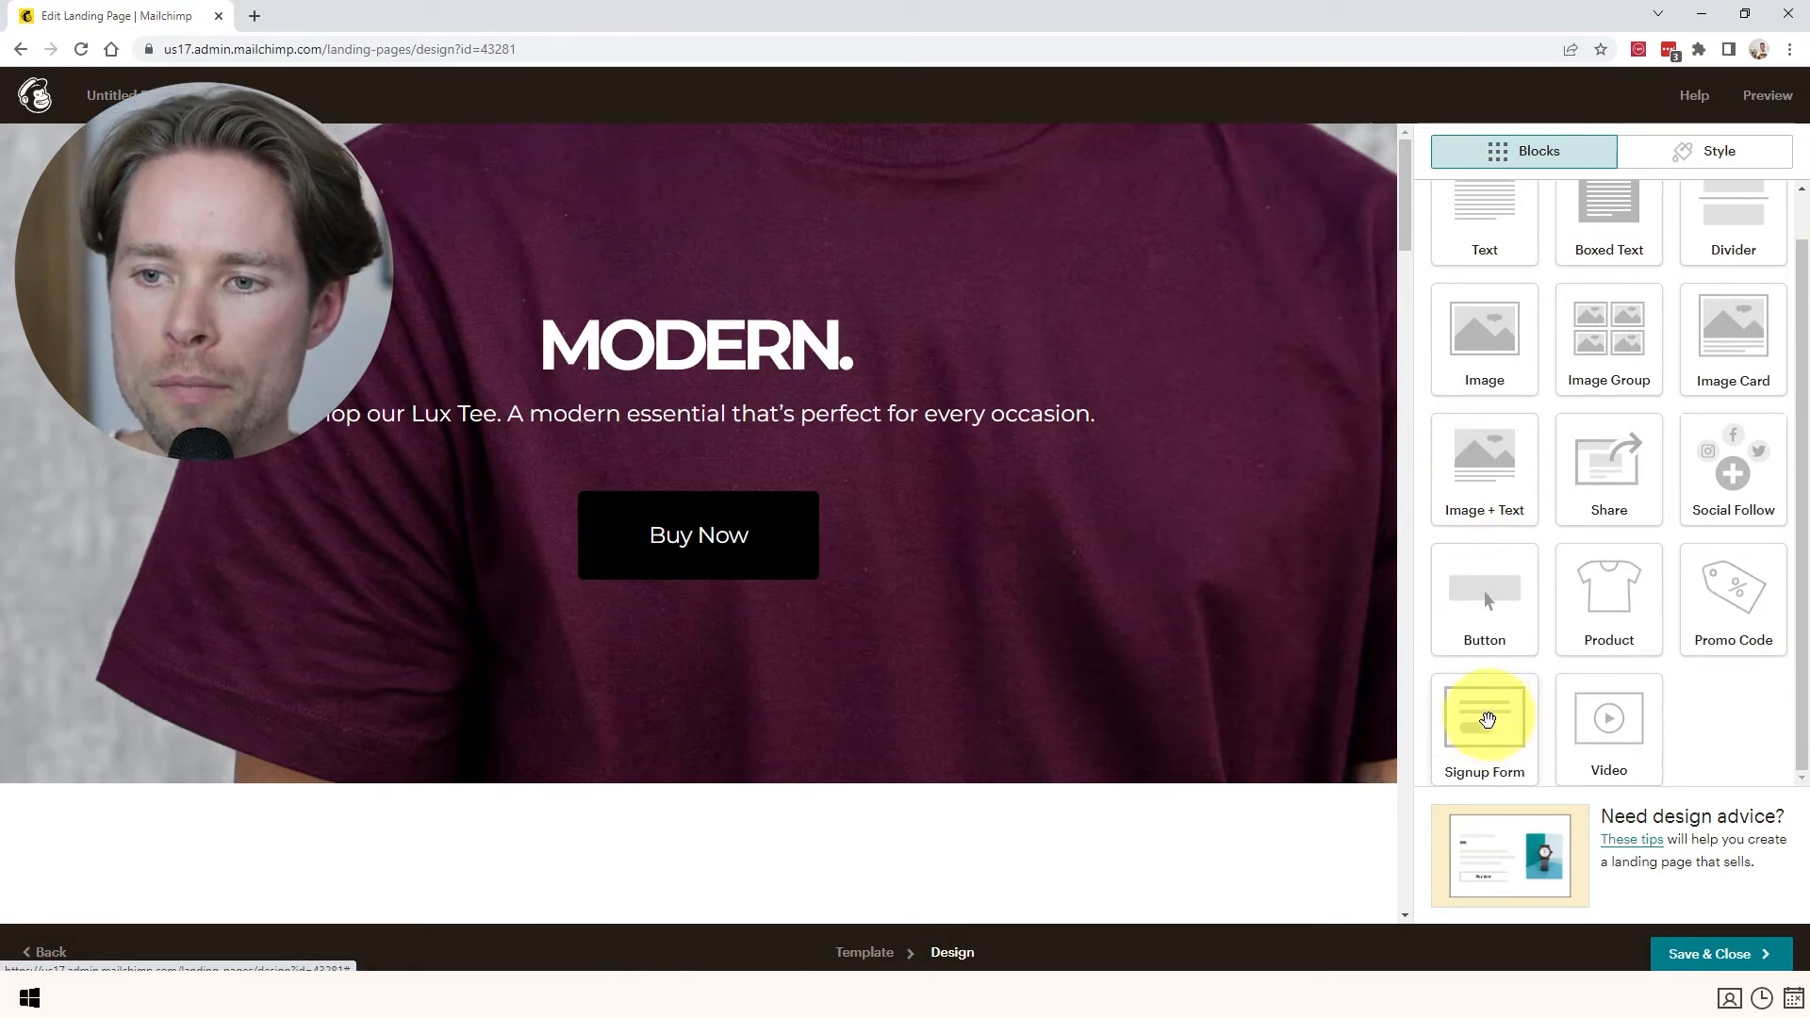
pyautogui.moveTo(1490, 718); pyautogui.dragTo(679, 611)
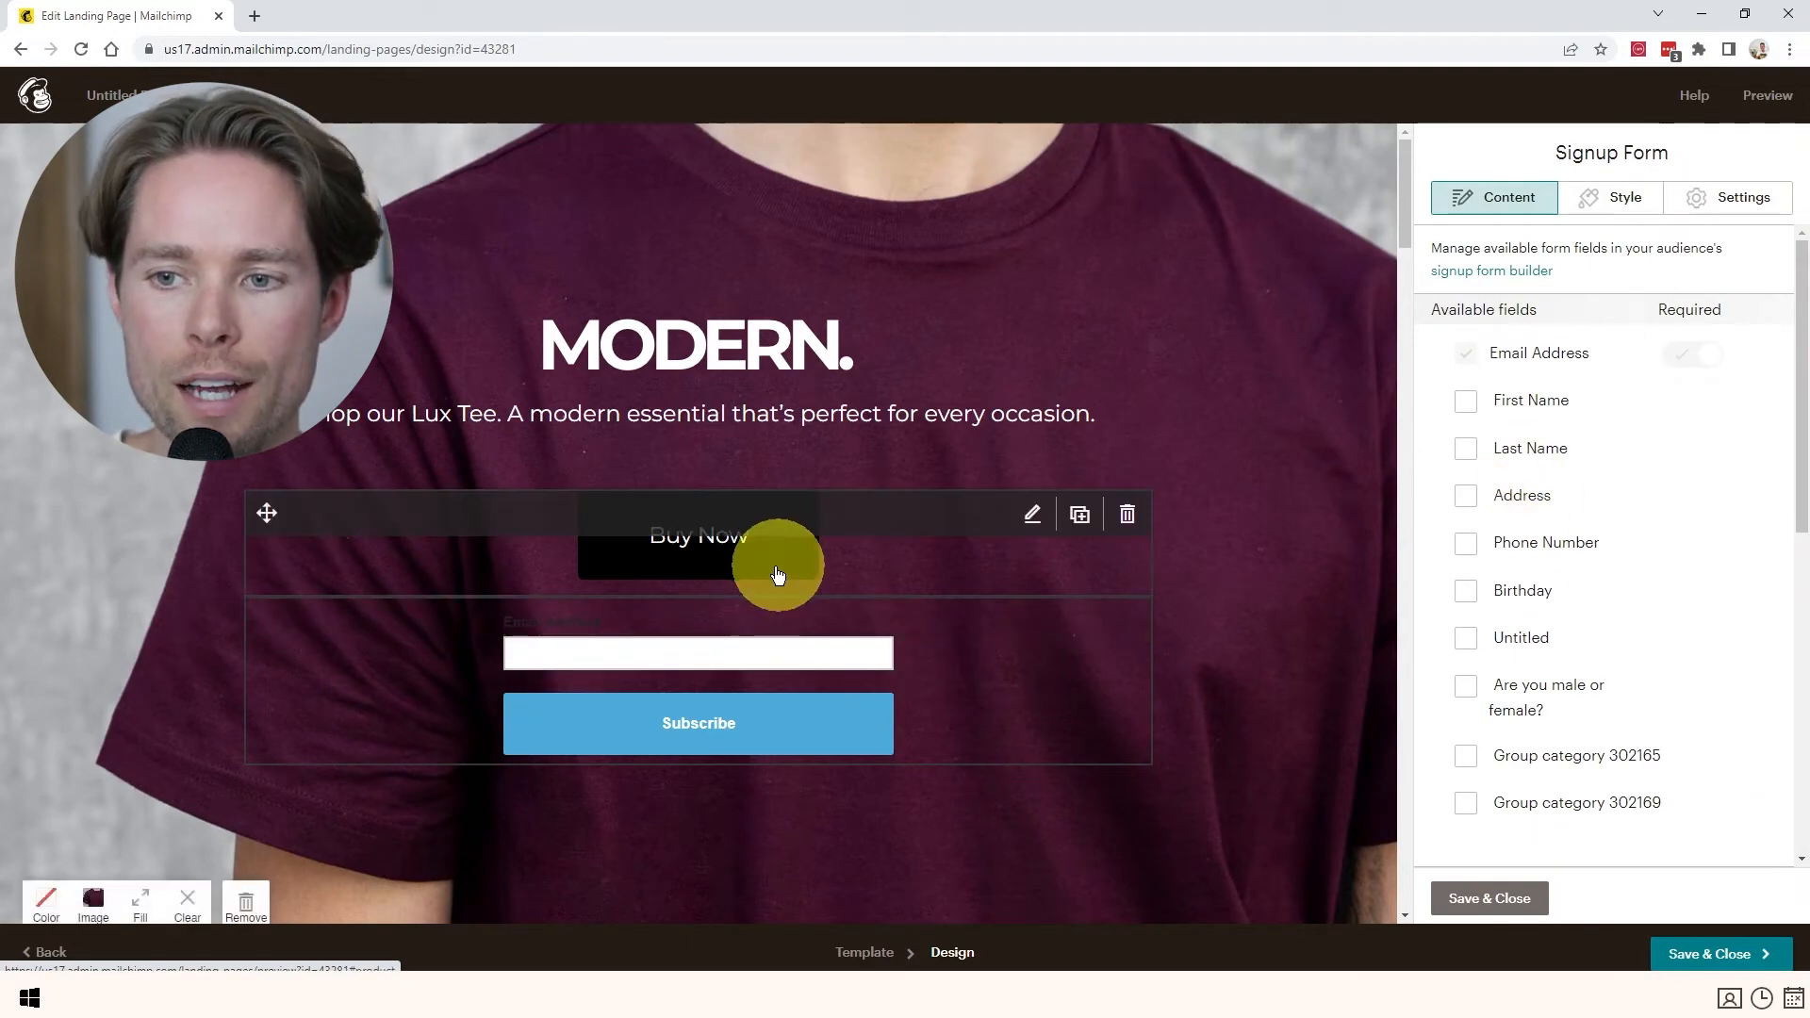
pyautogui.scroll(-3, 1508, 566)
pyautogui.scroll(3, 1517, 594)
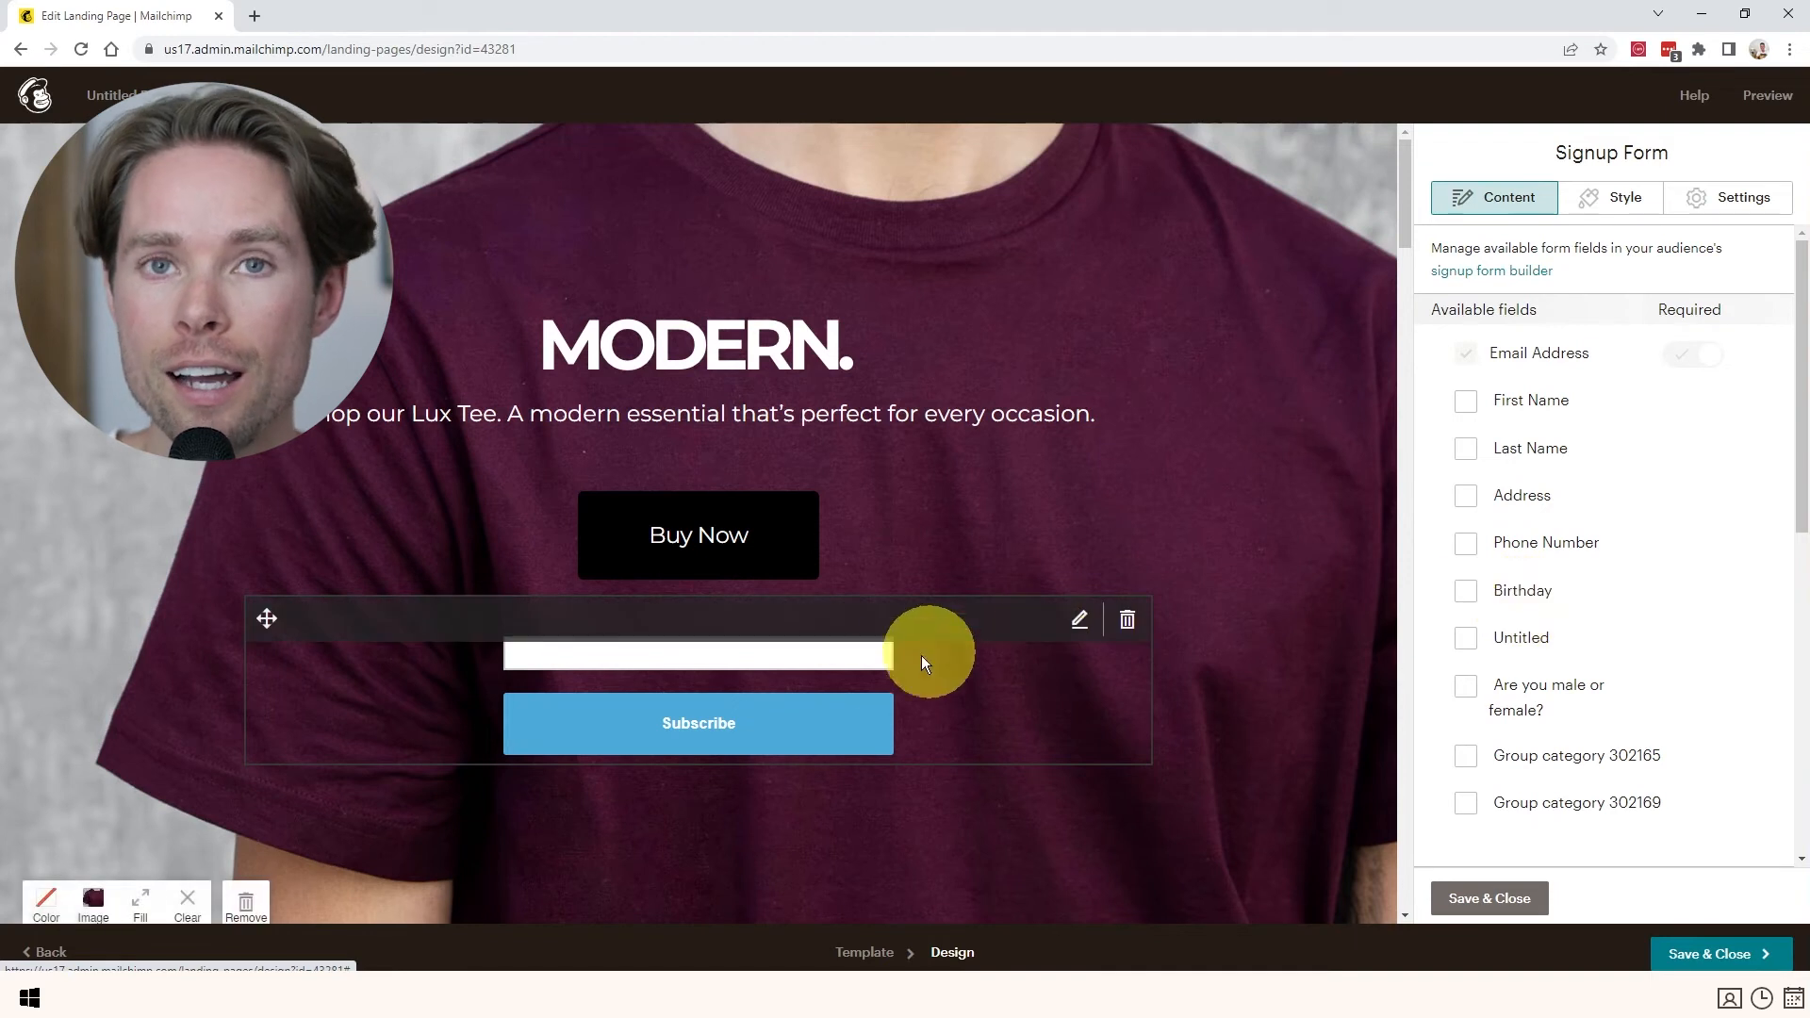
pyautogui.scroll(-3, 1125, 591)
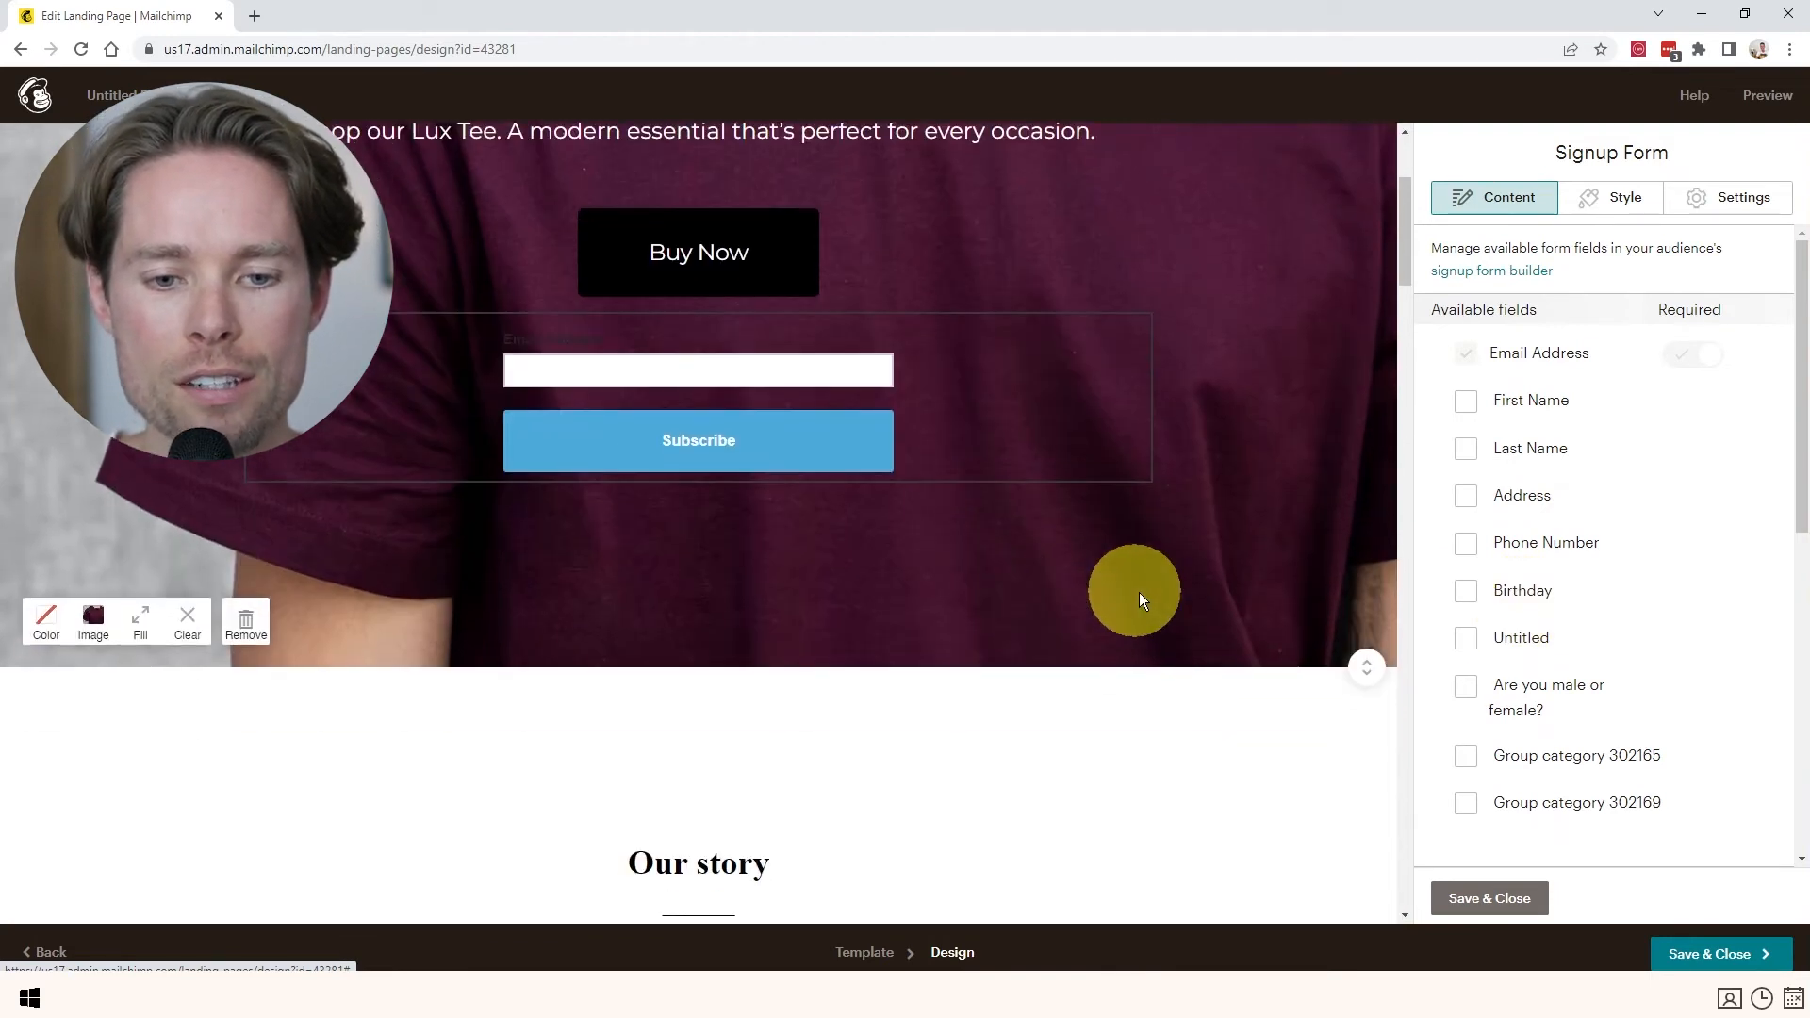
pyautogui.scroll(1, 1151, 609)
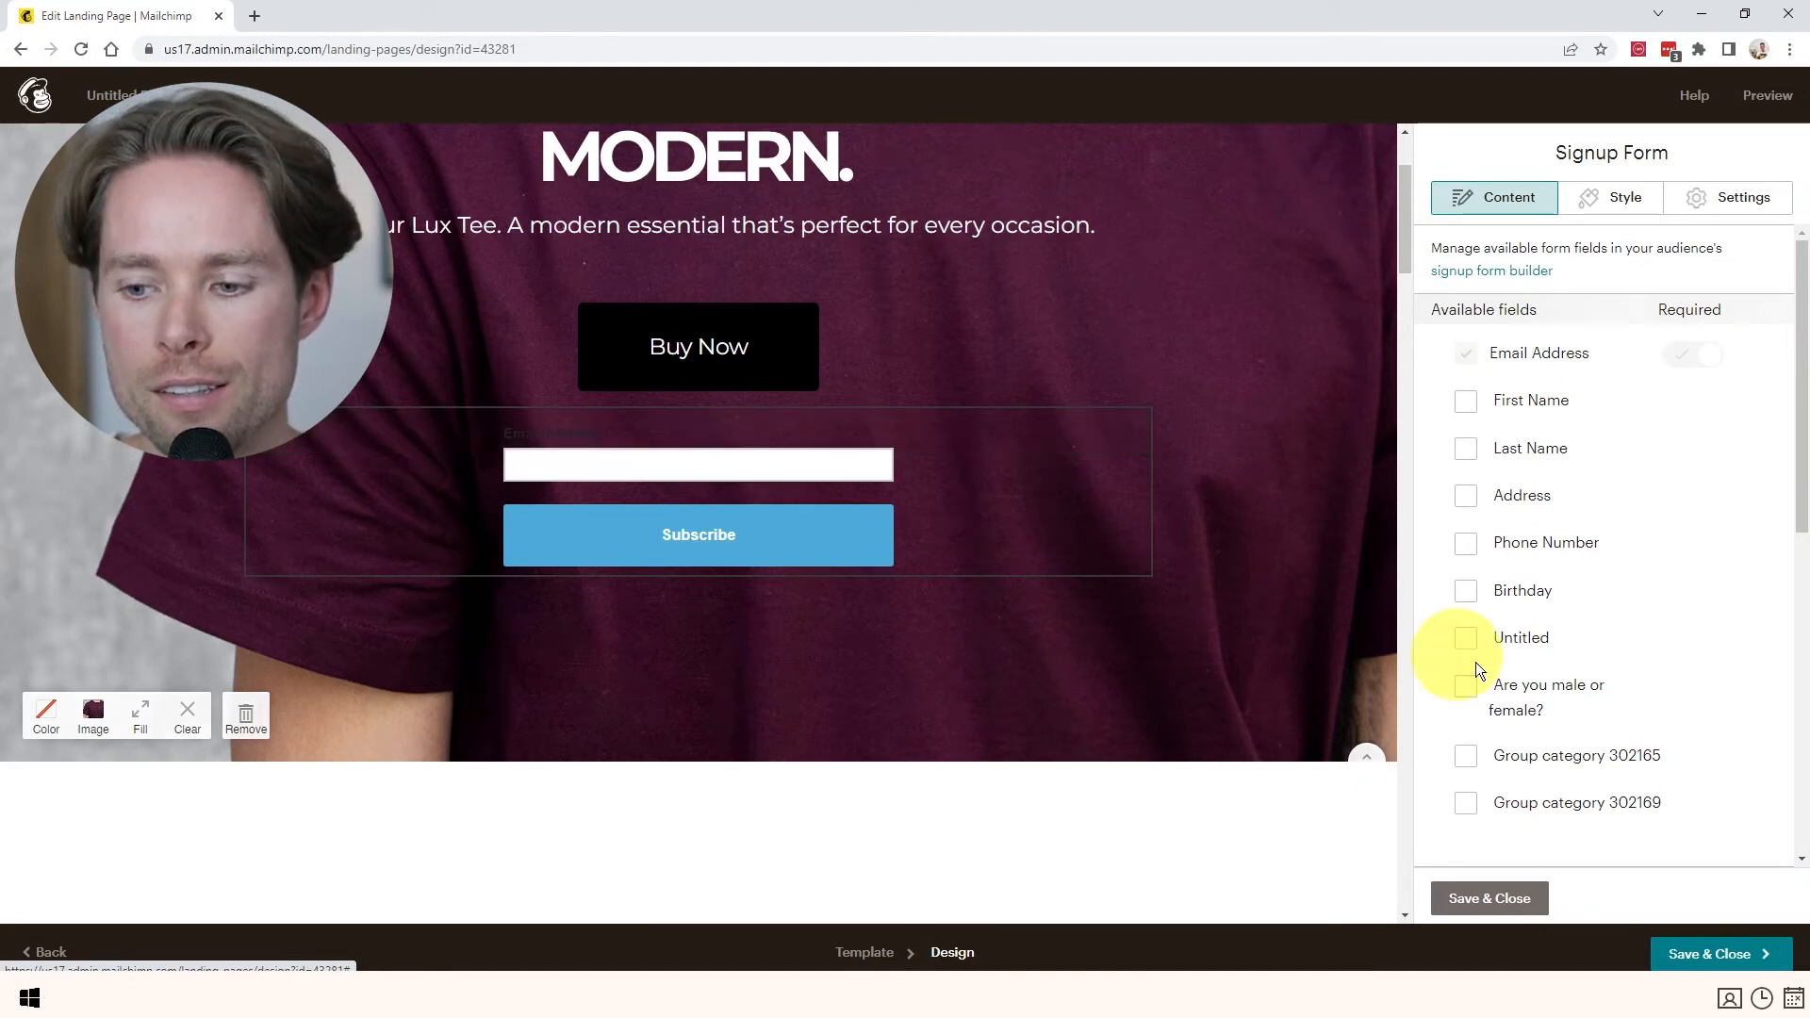
pyautogui.click(1761, 956)
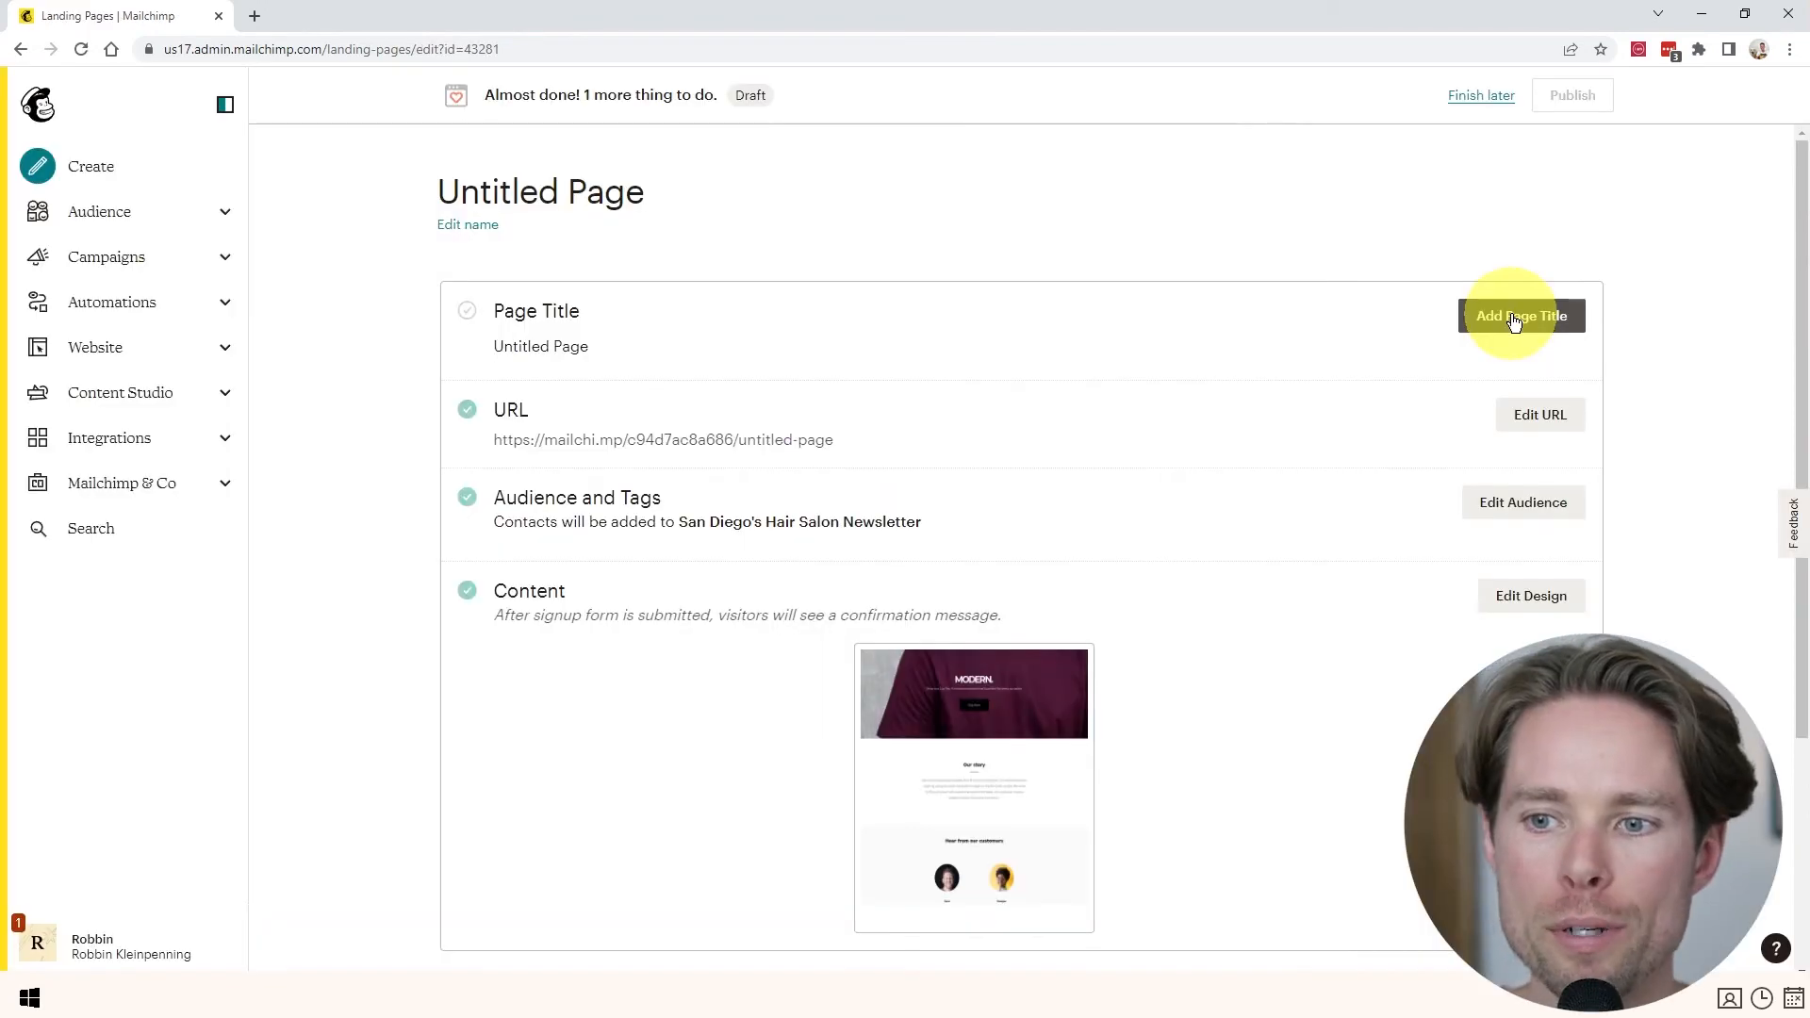
pyautogui.click(1514, 321)
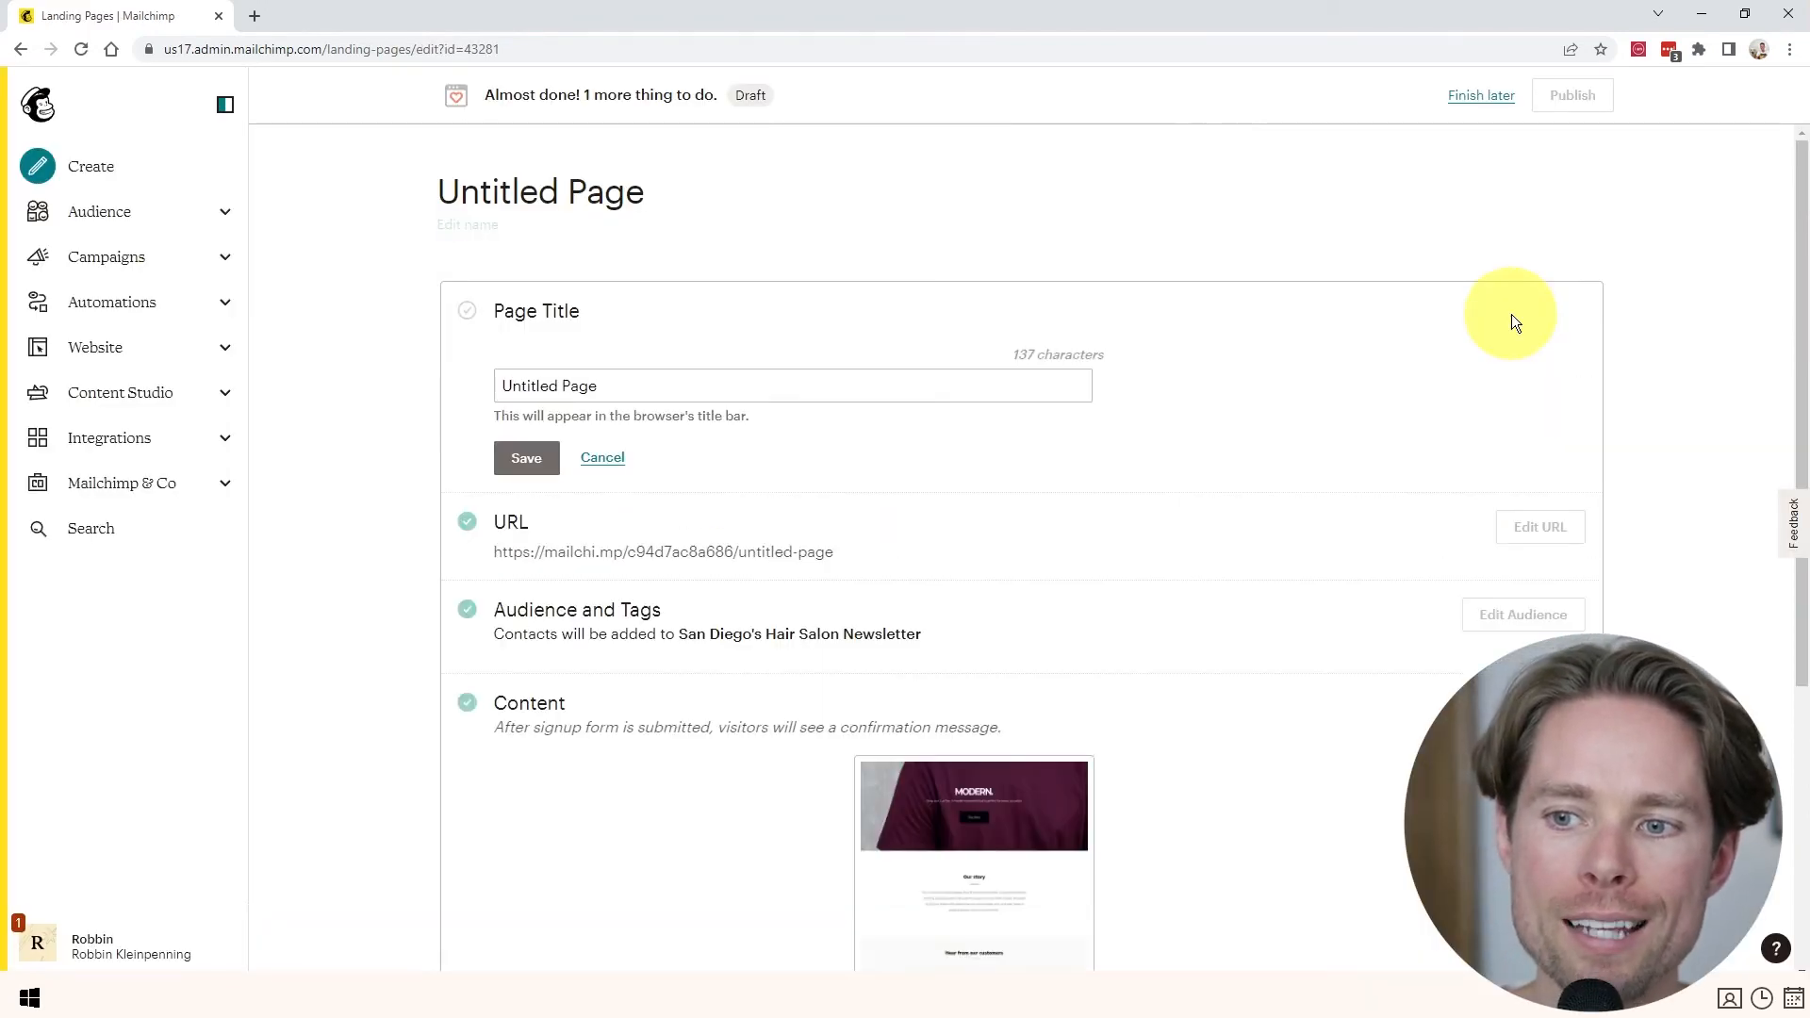
# - Title the landing page 'Test', publish it, and open its live URL
pyautogui.click(640, 383)
pyautogui.write('Test')
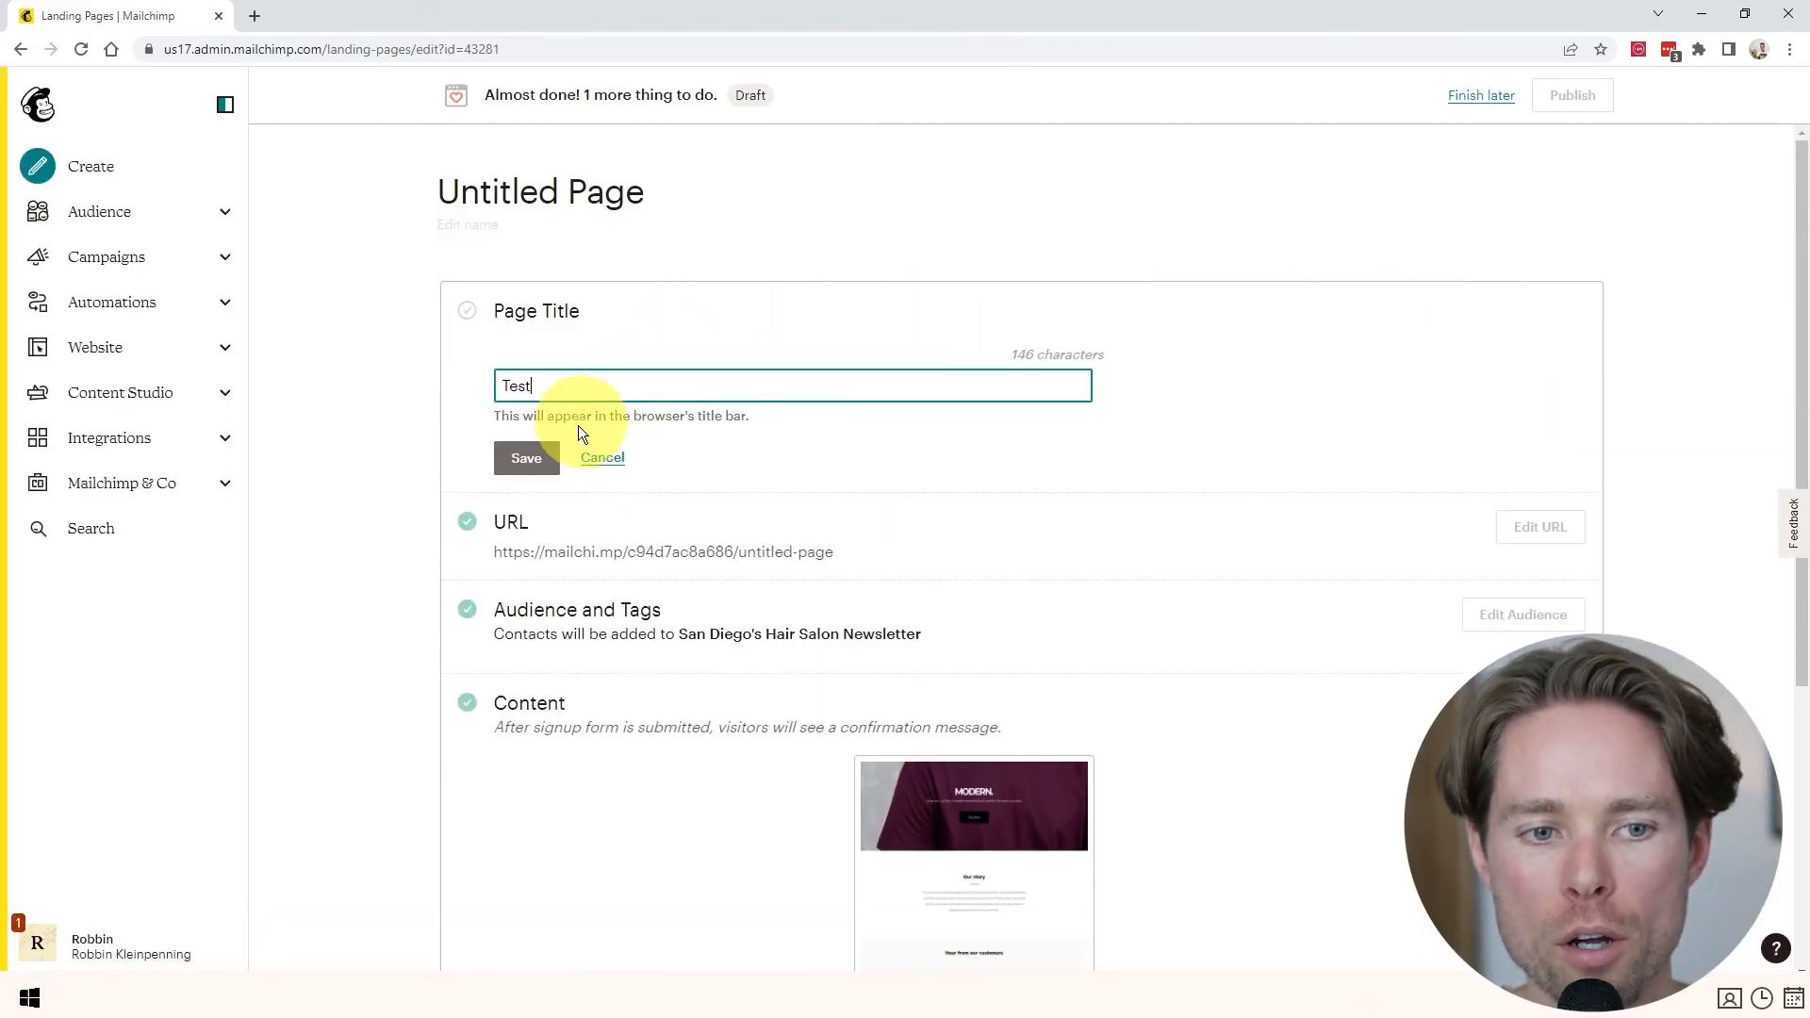
pyautogui.click(519, 458)
pyautogui.click(1583, 122)
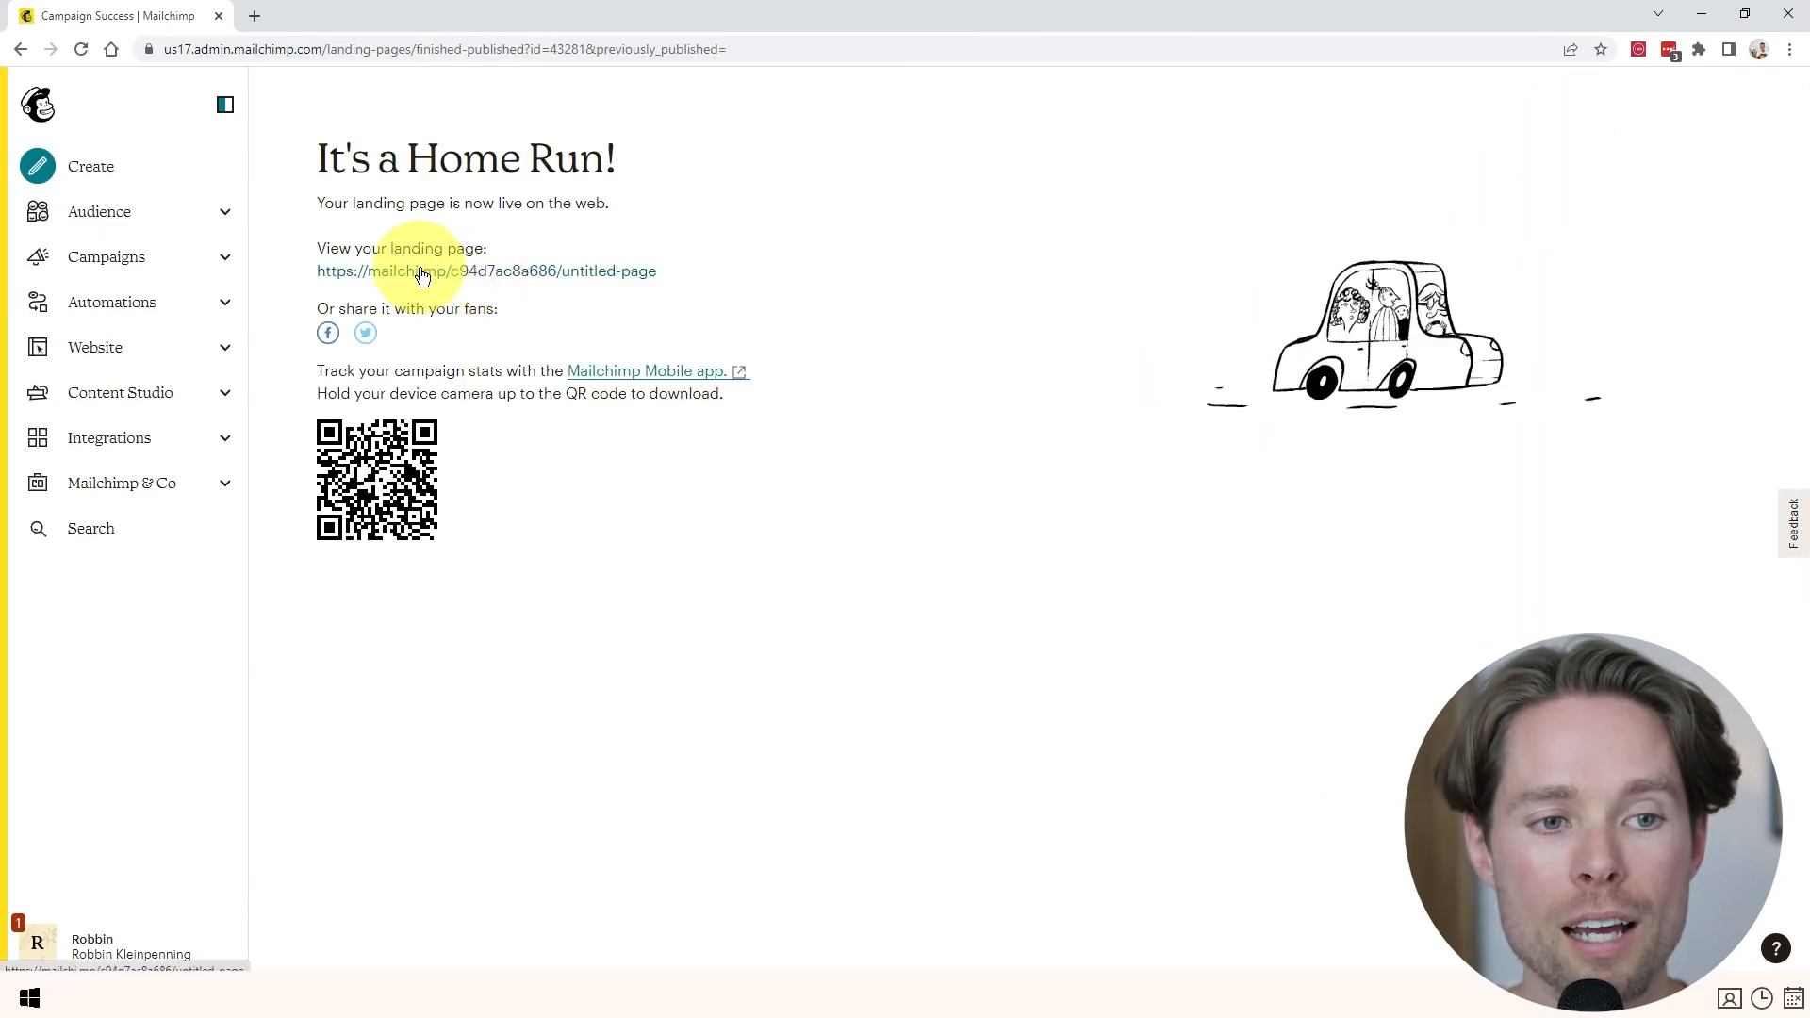
pyautogui.click(421, 273)
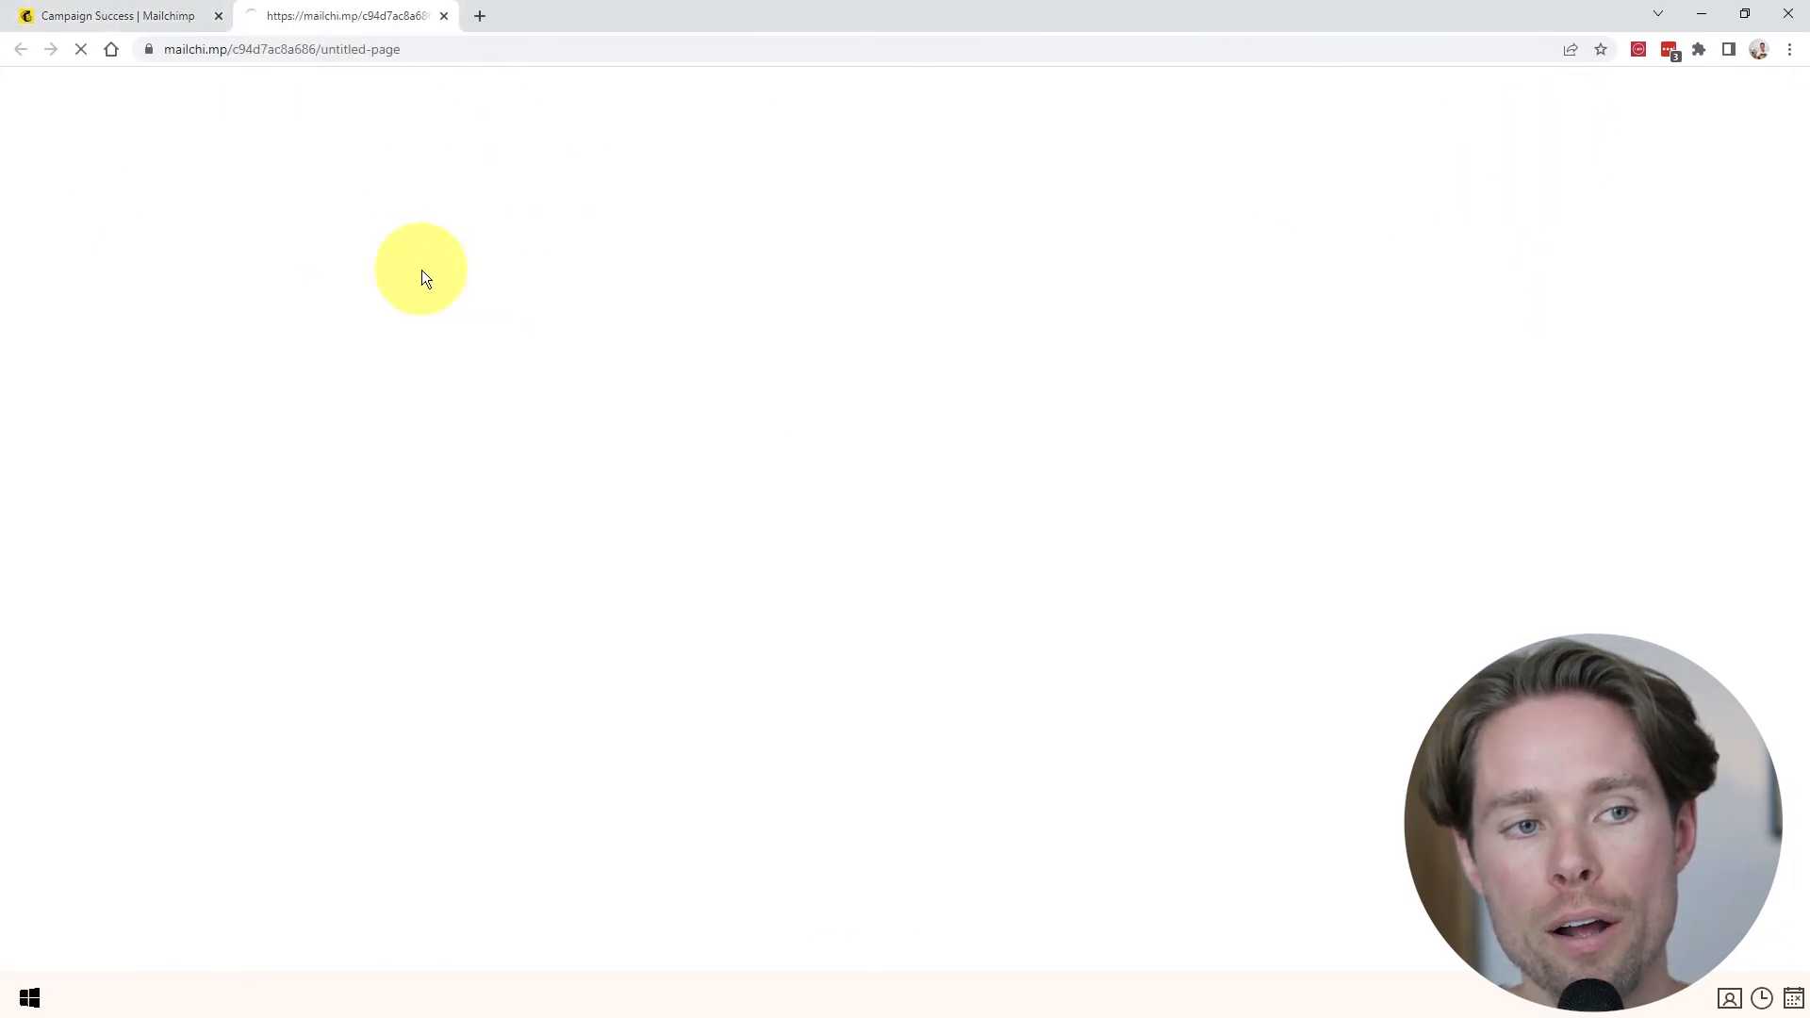
# - Check the live Test page's web address, then close its tab
pyautogui.click(359, 52)
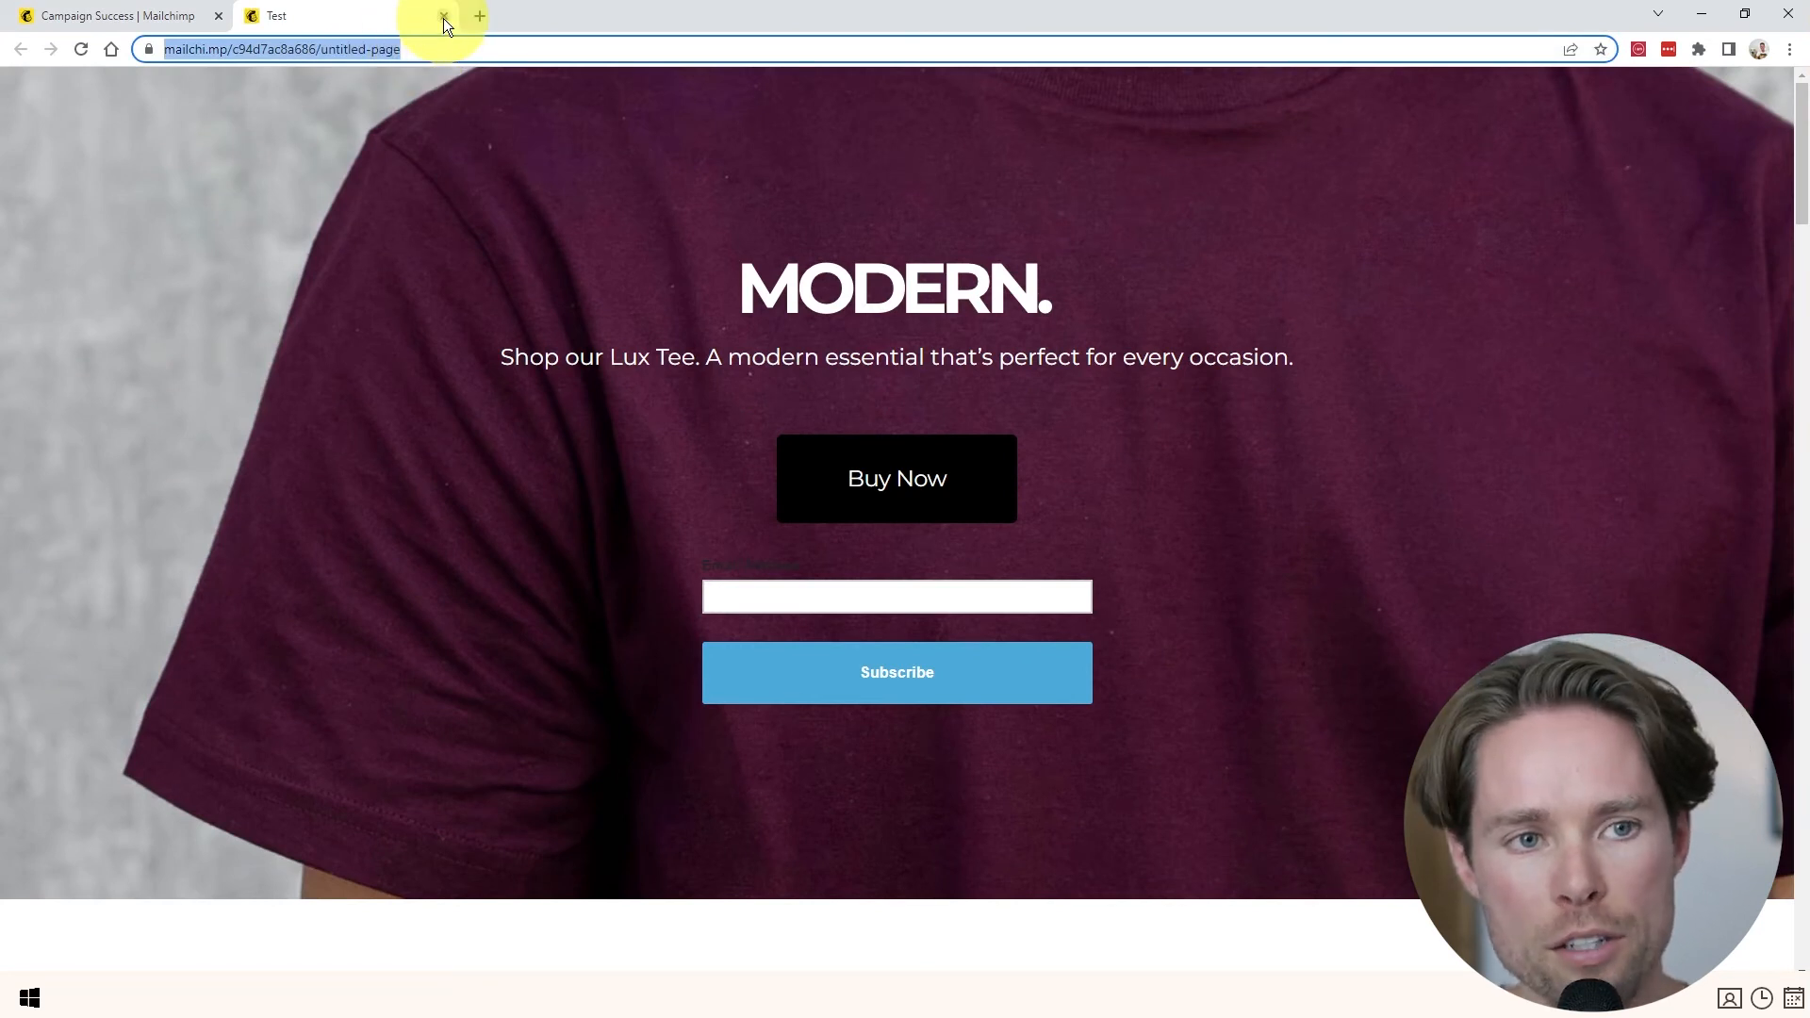
pyautogui.click(443, 16)
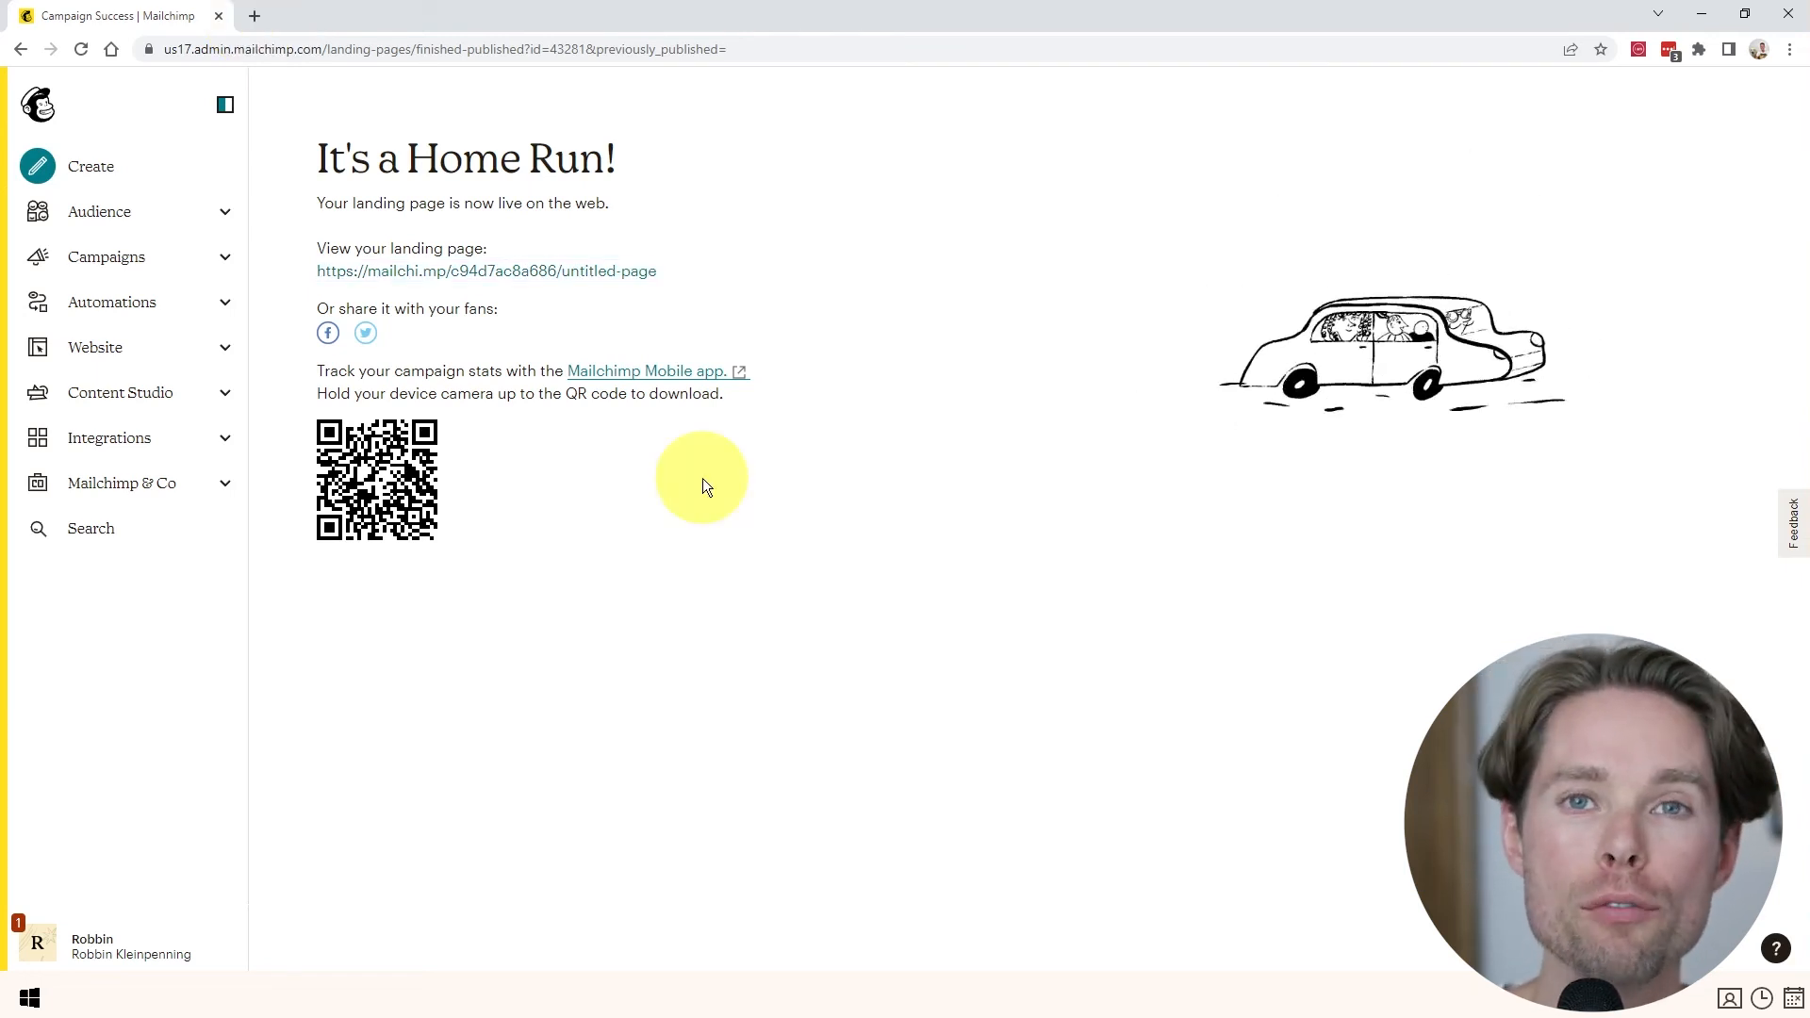
# - Go to Customer Journeys and open the Classic Automations email chooser
pyautogui.click(117, 308)
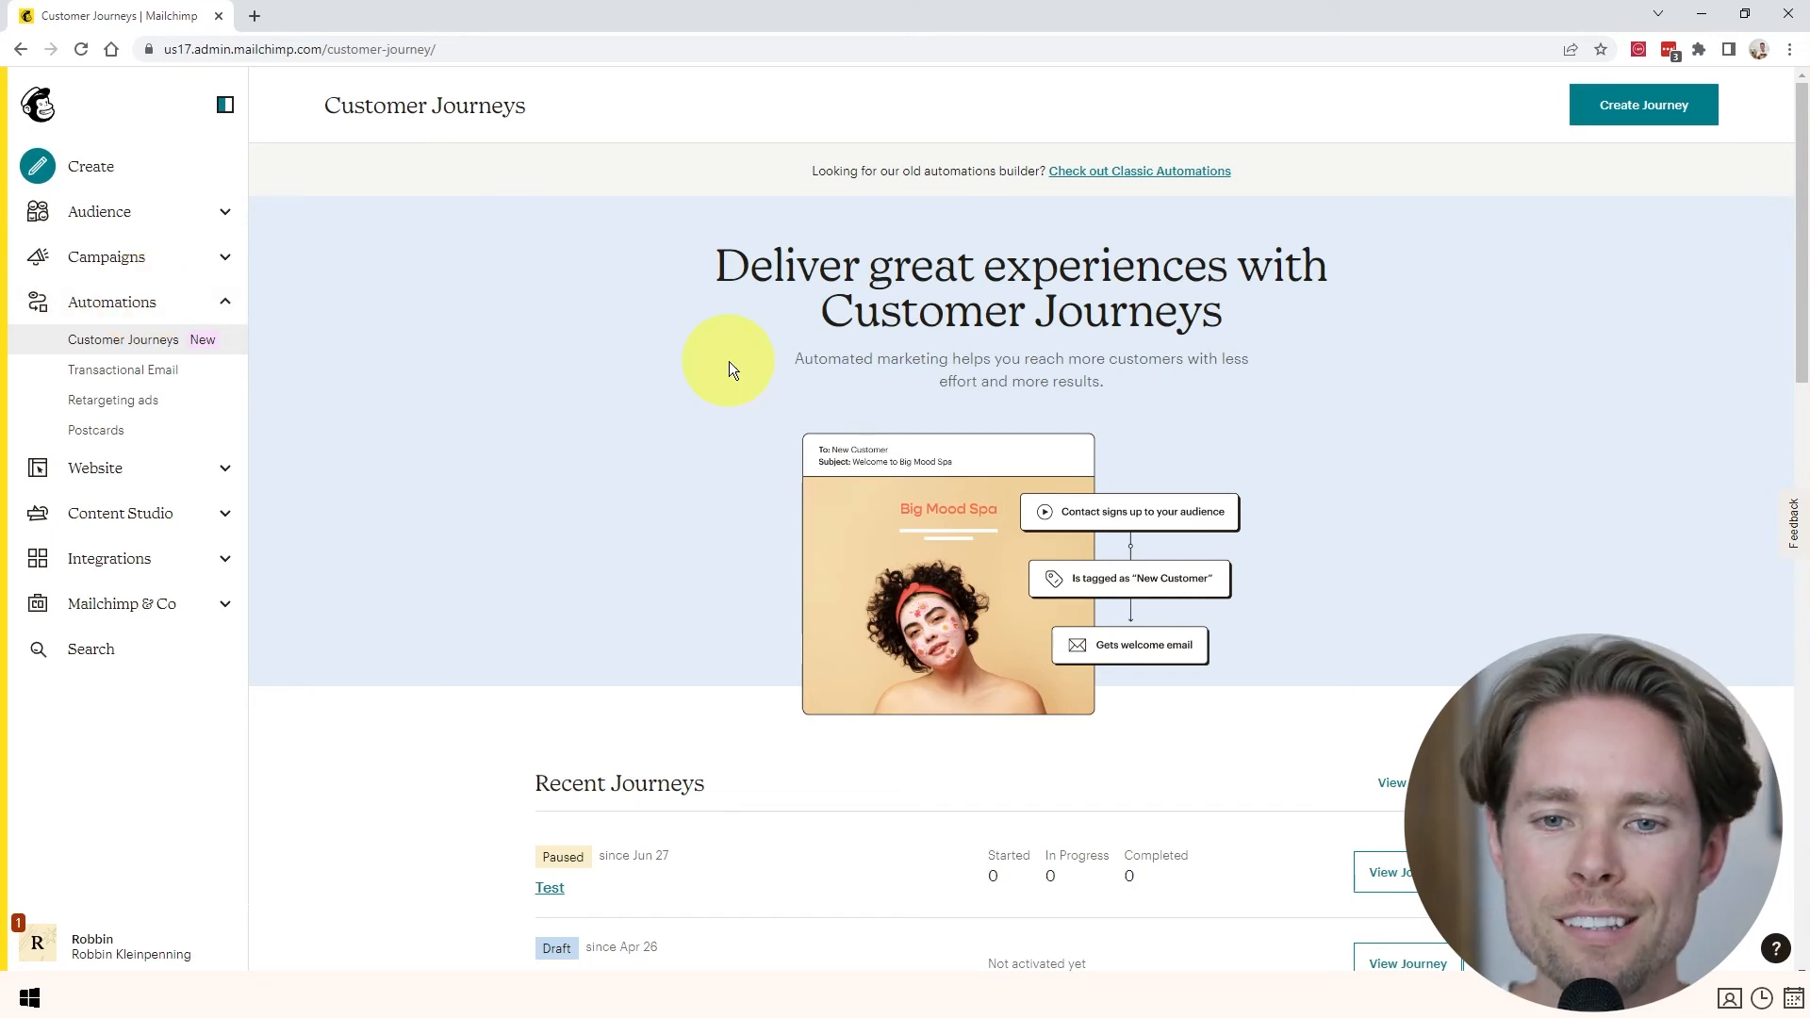
pyautogui.moveTo(818, 311); pyautogui.dragTo(1253, 304)
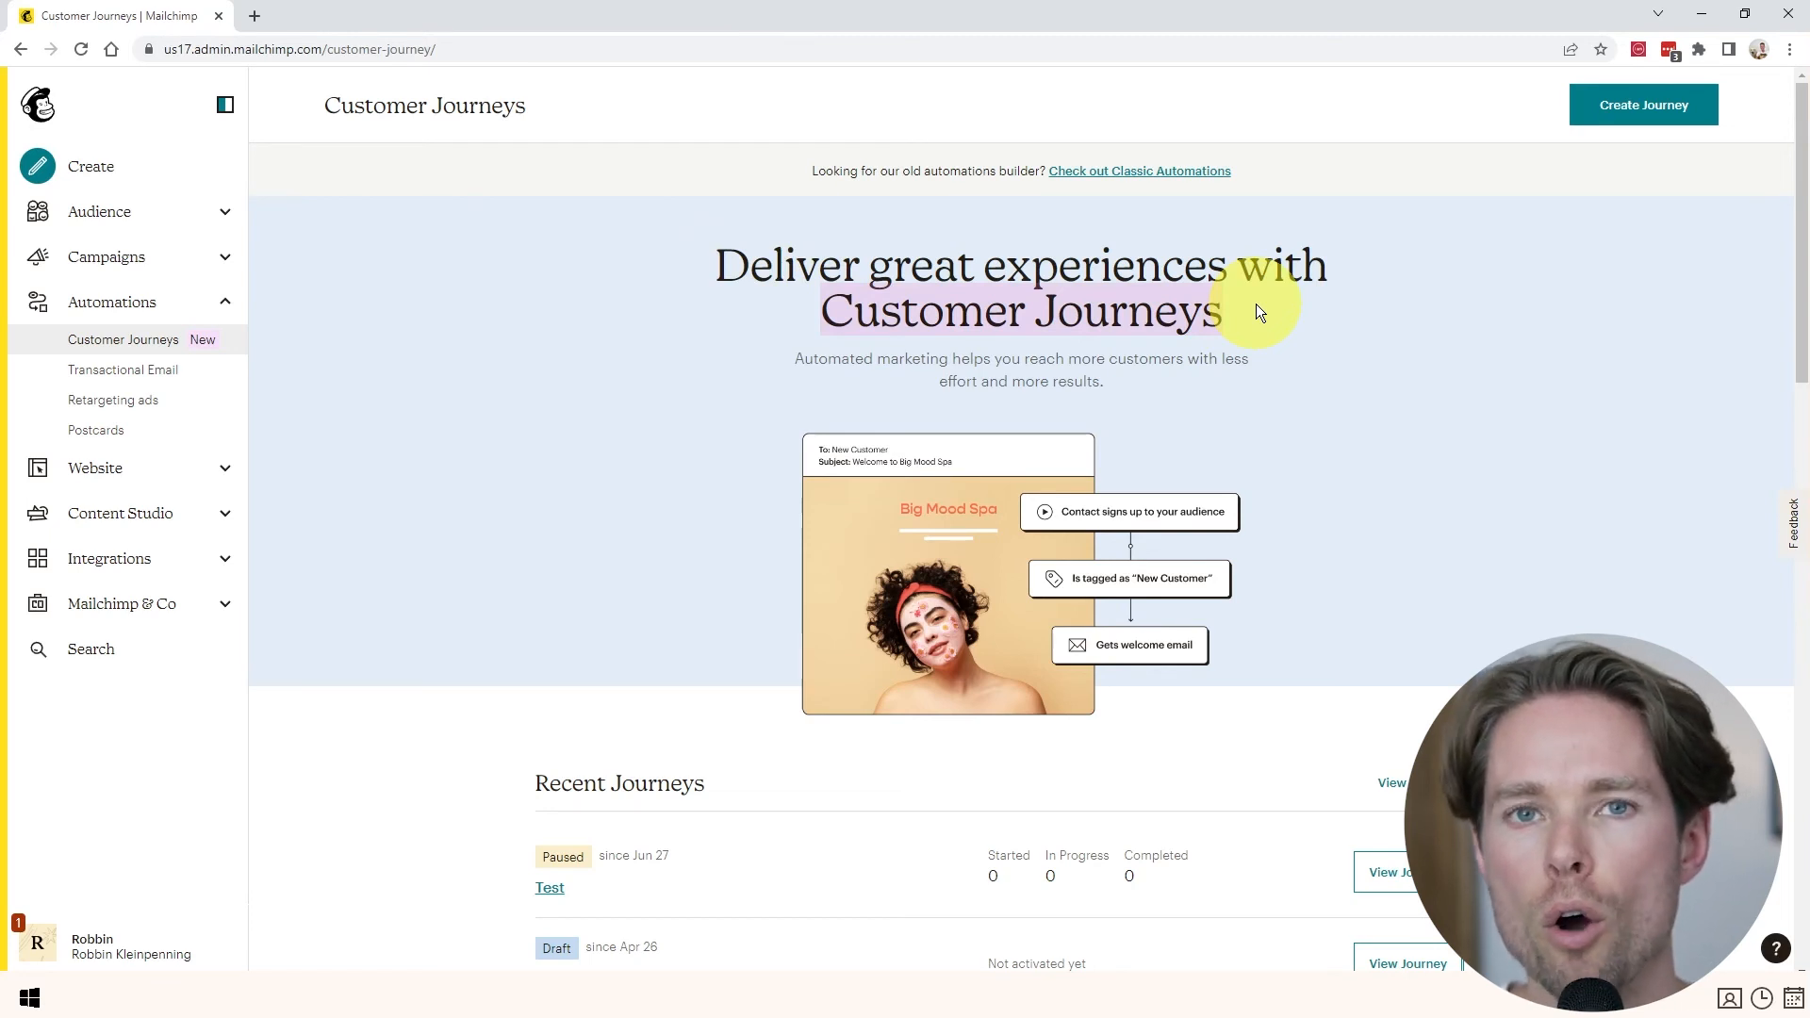
pyautogui.click(1255, 303)
pyautogui.moveTo(818, 312); pyautogui.dragTo(1231, 313)
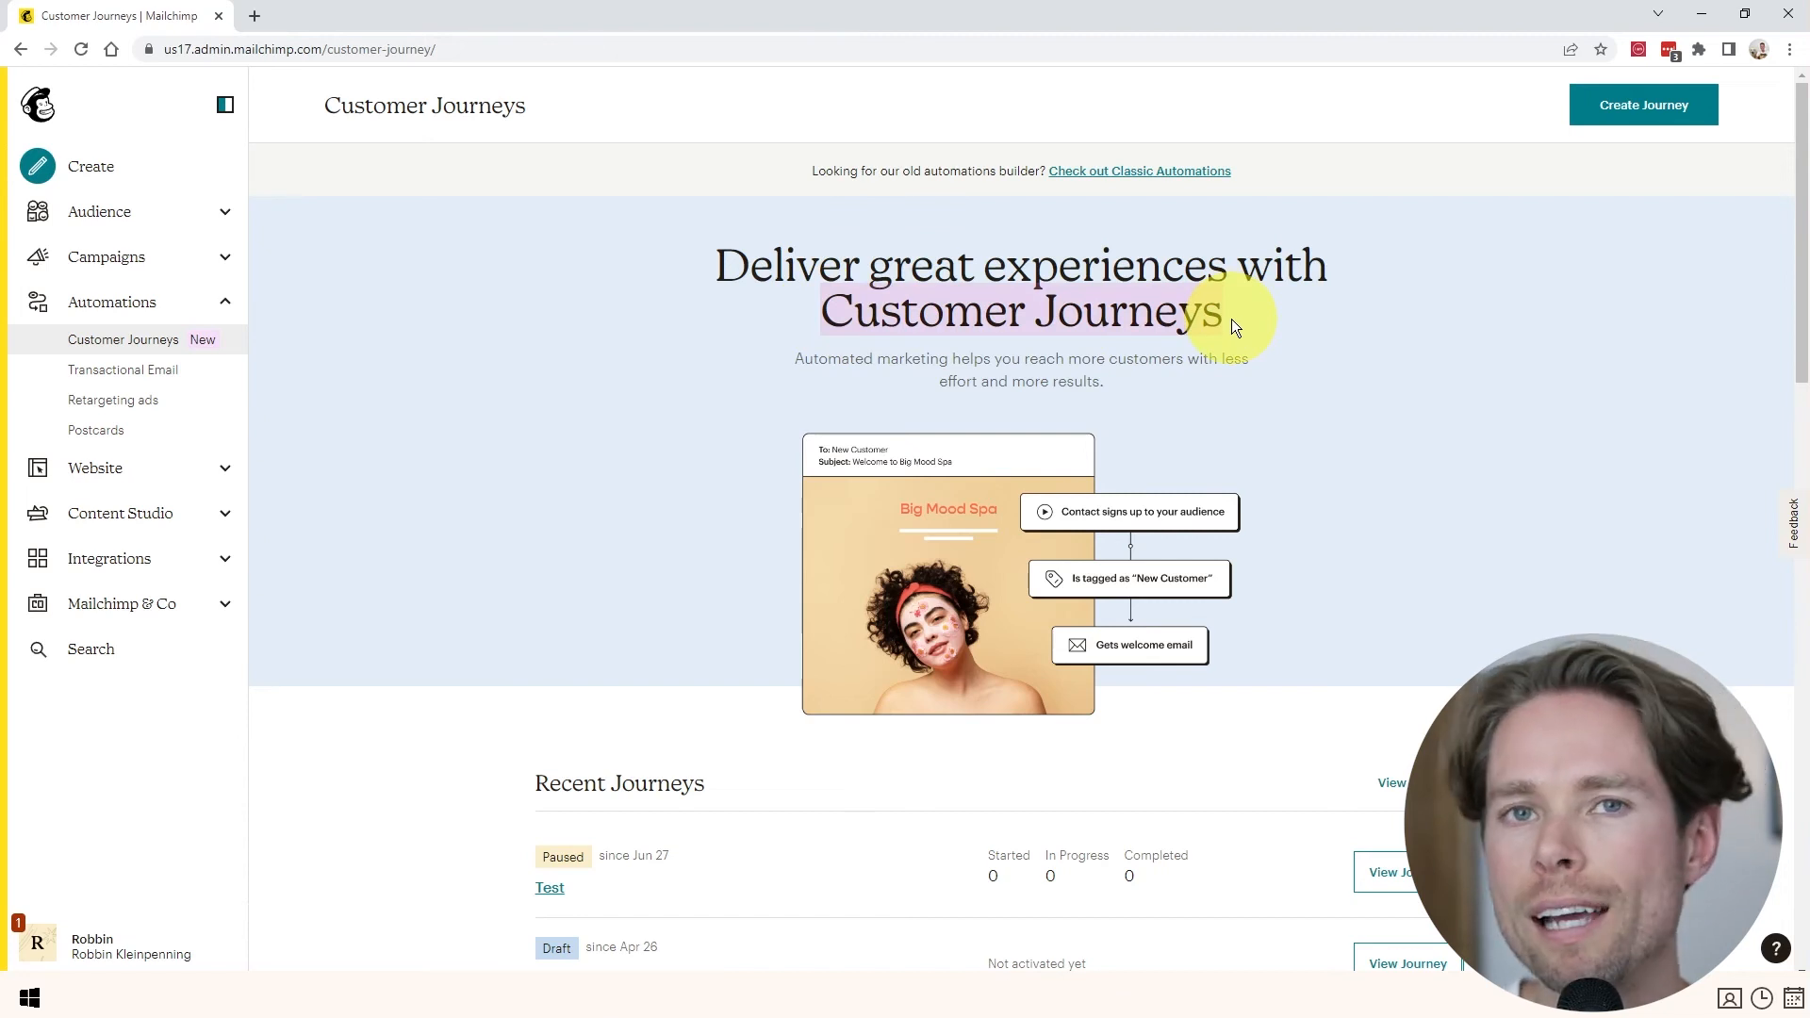
pyautogui.click(1230, 328)
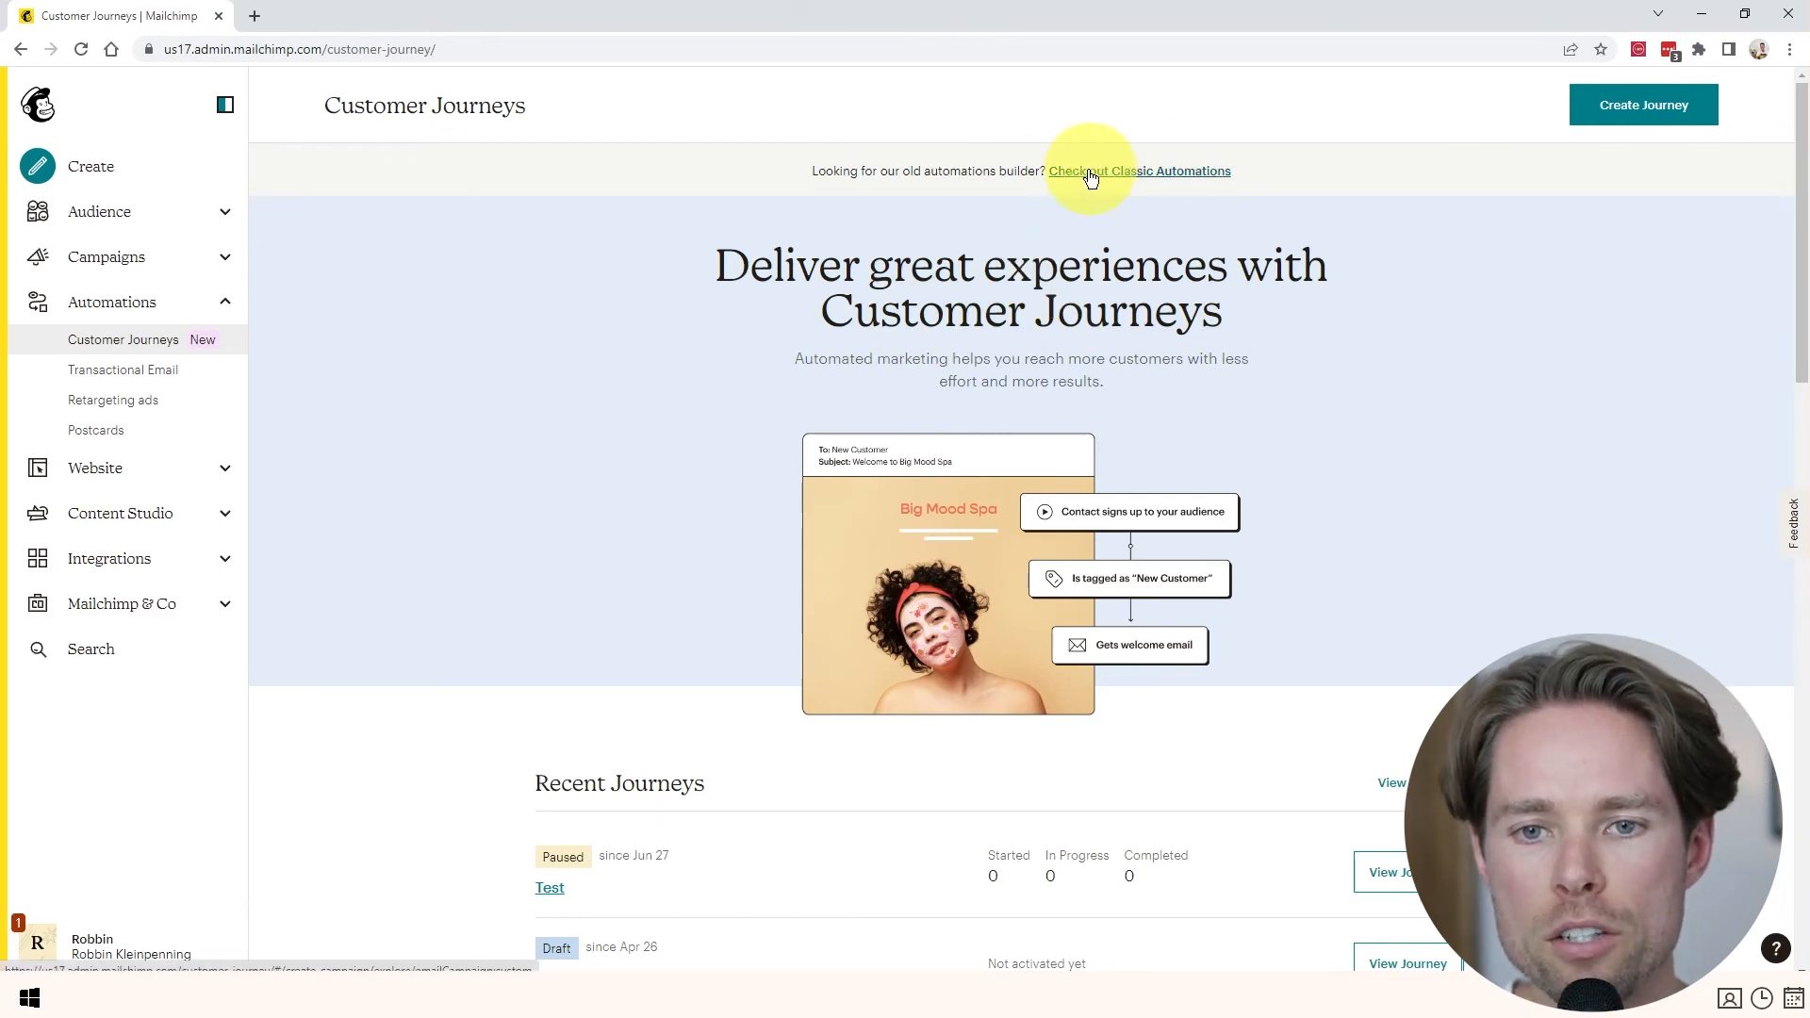
pyautogui.click(1141, 172)
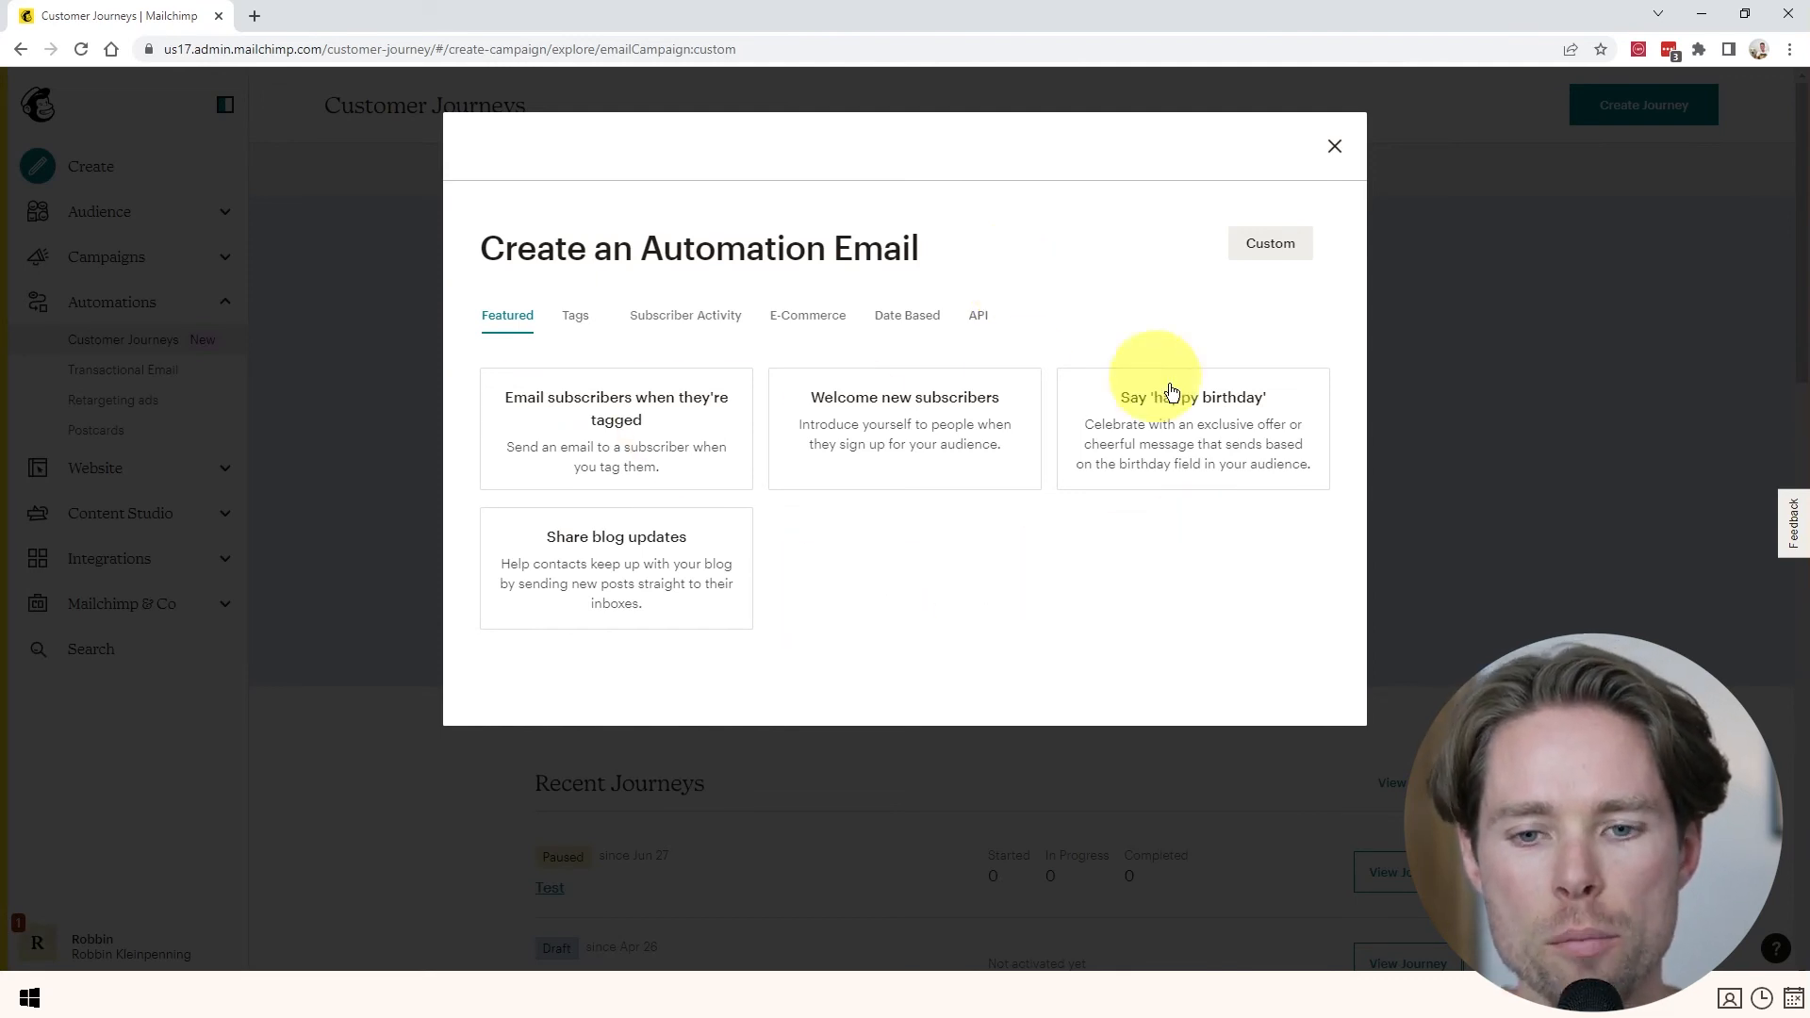
# - Create a custom automation named 'Automated1 test' for the San Diego's Hair Salon Newsletter audience
pyautogui.click(1272, 247)
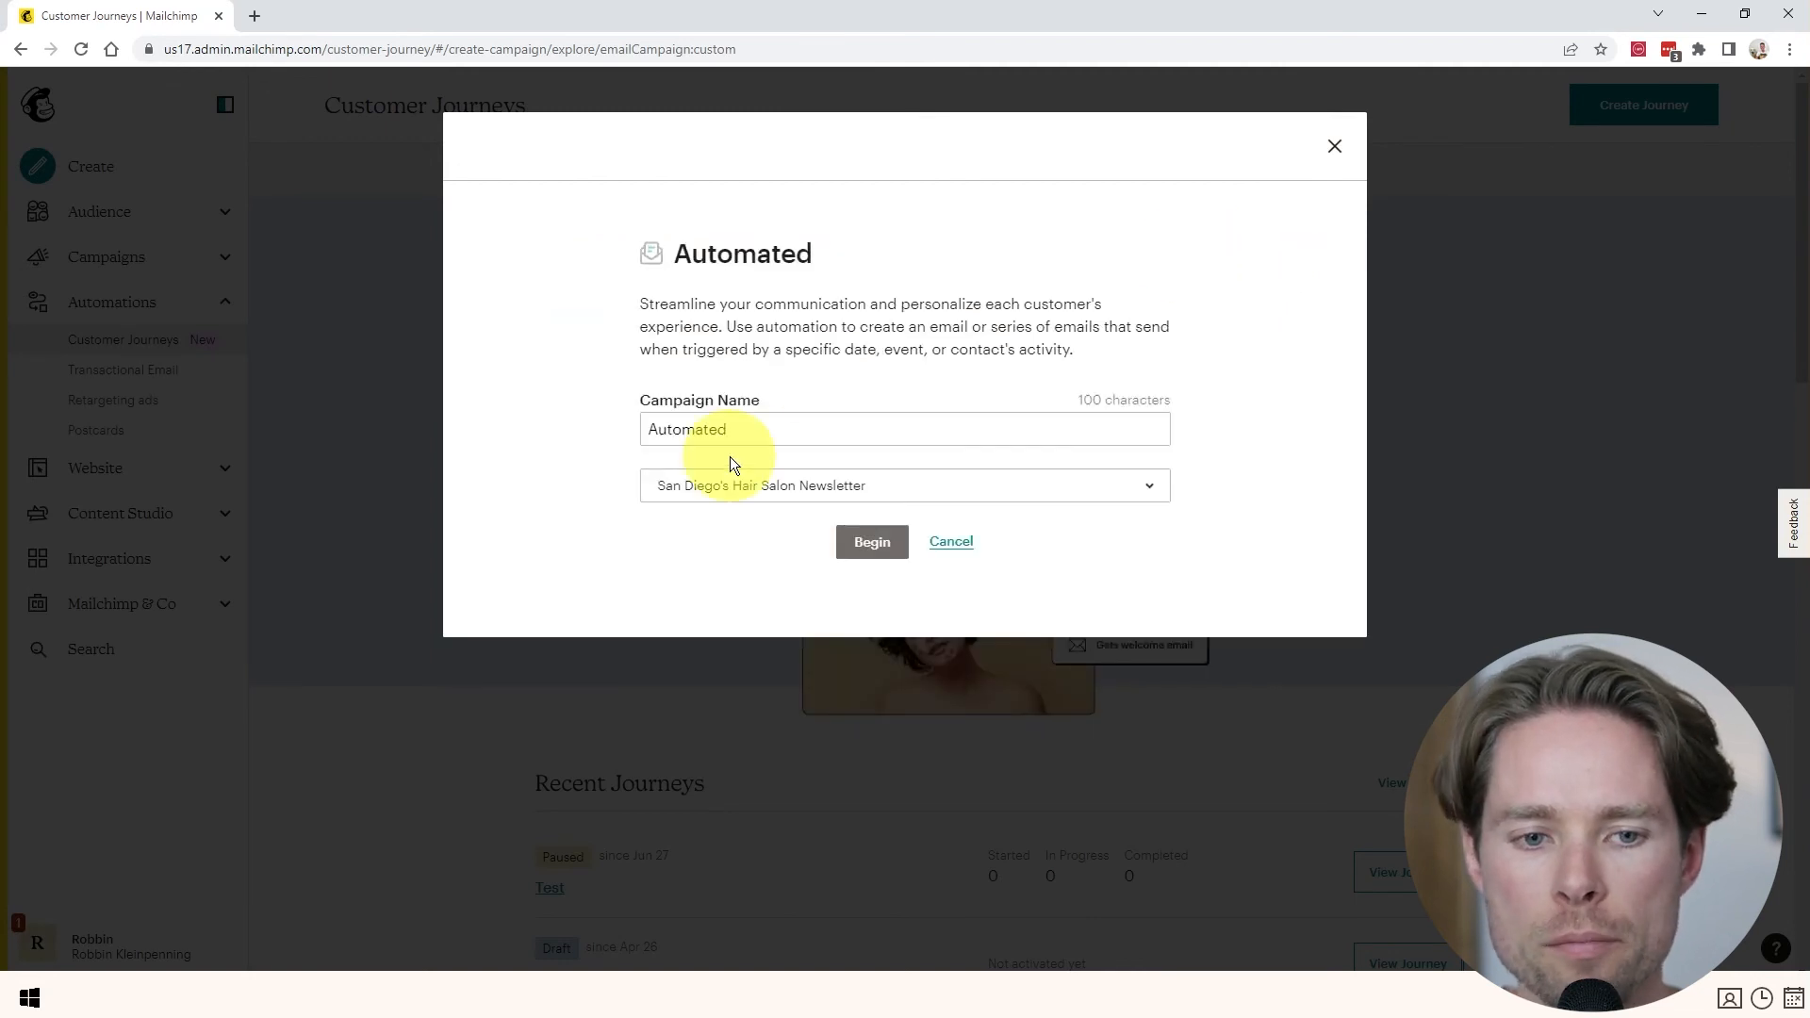
pyautogui.moveTo(739, 428); pyautogui.dragTo(590, 429)
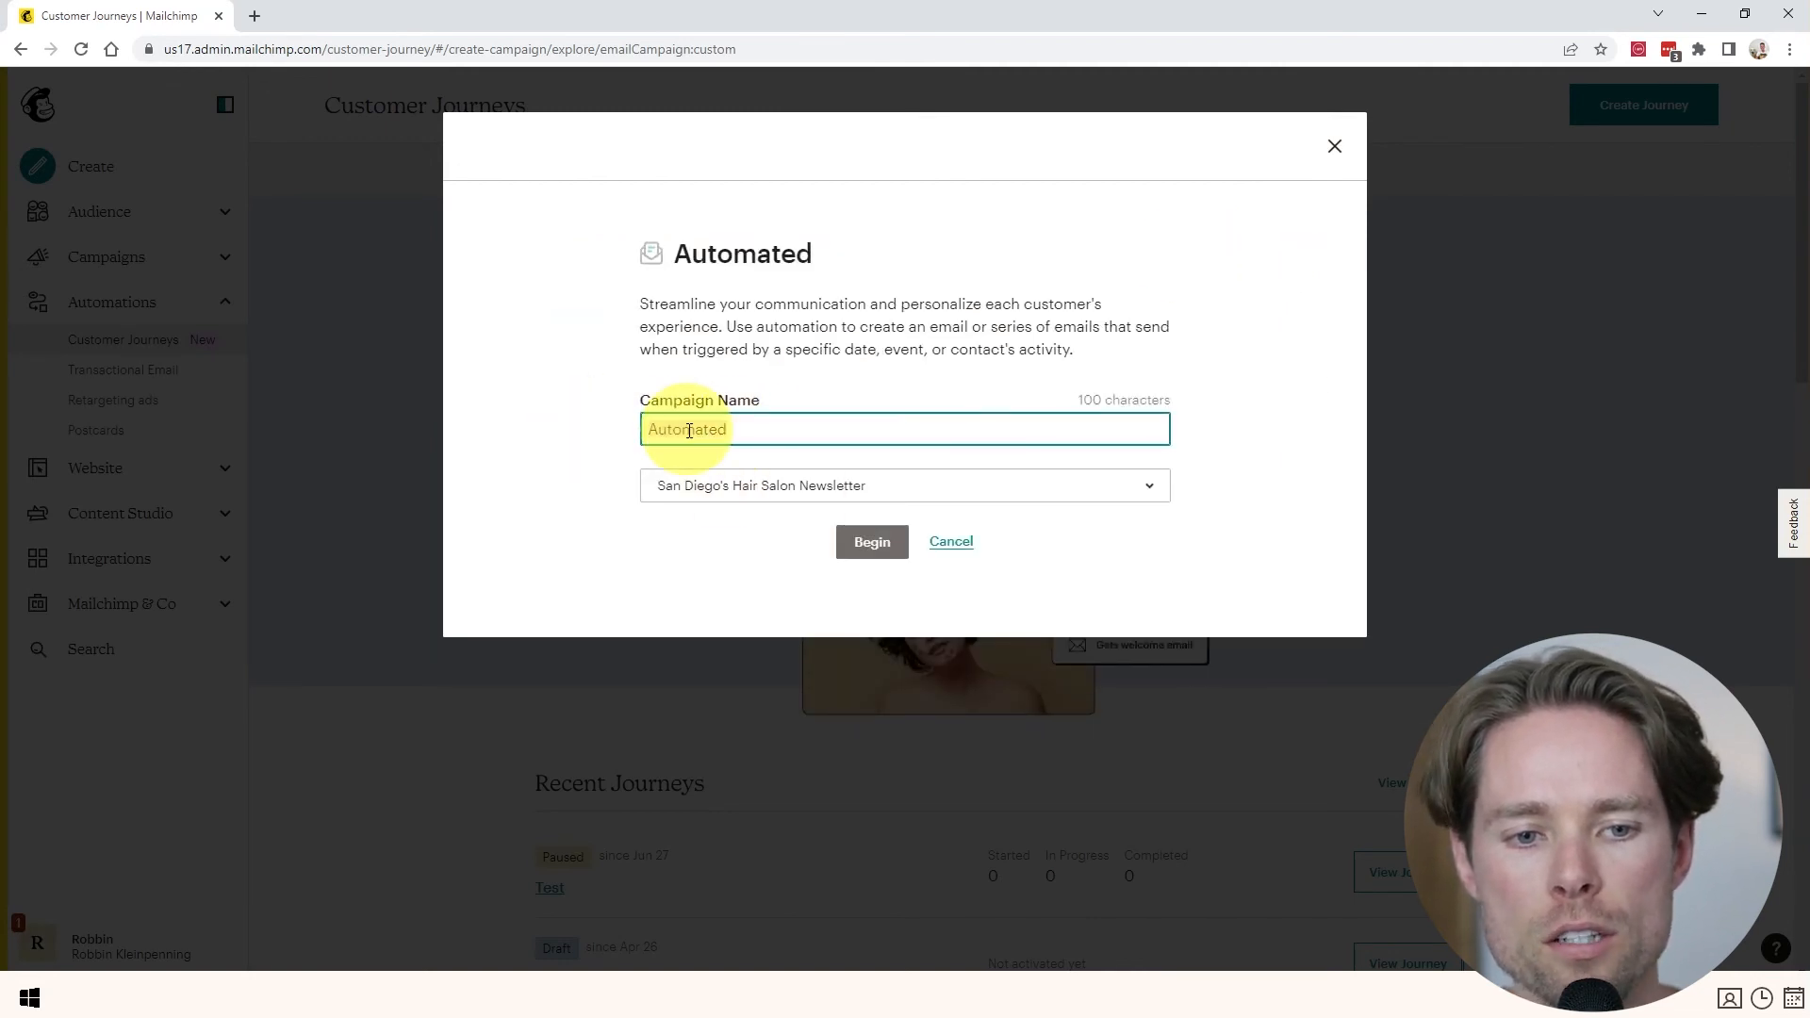
pyautogui.write('1 test')
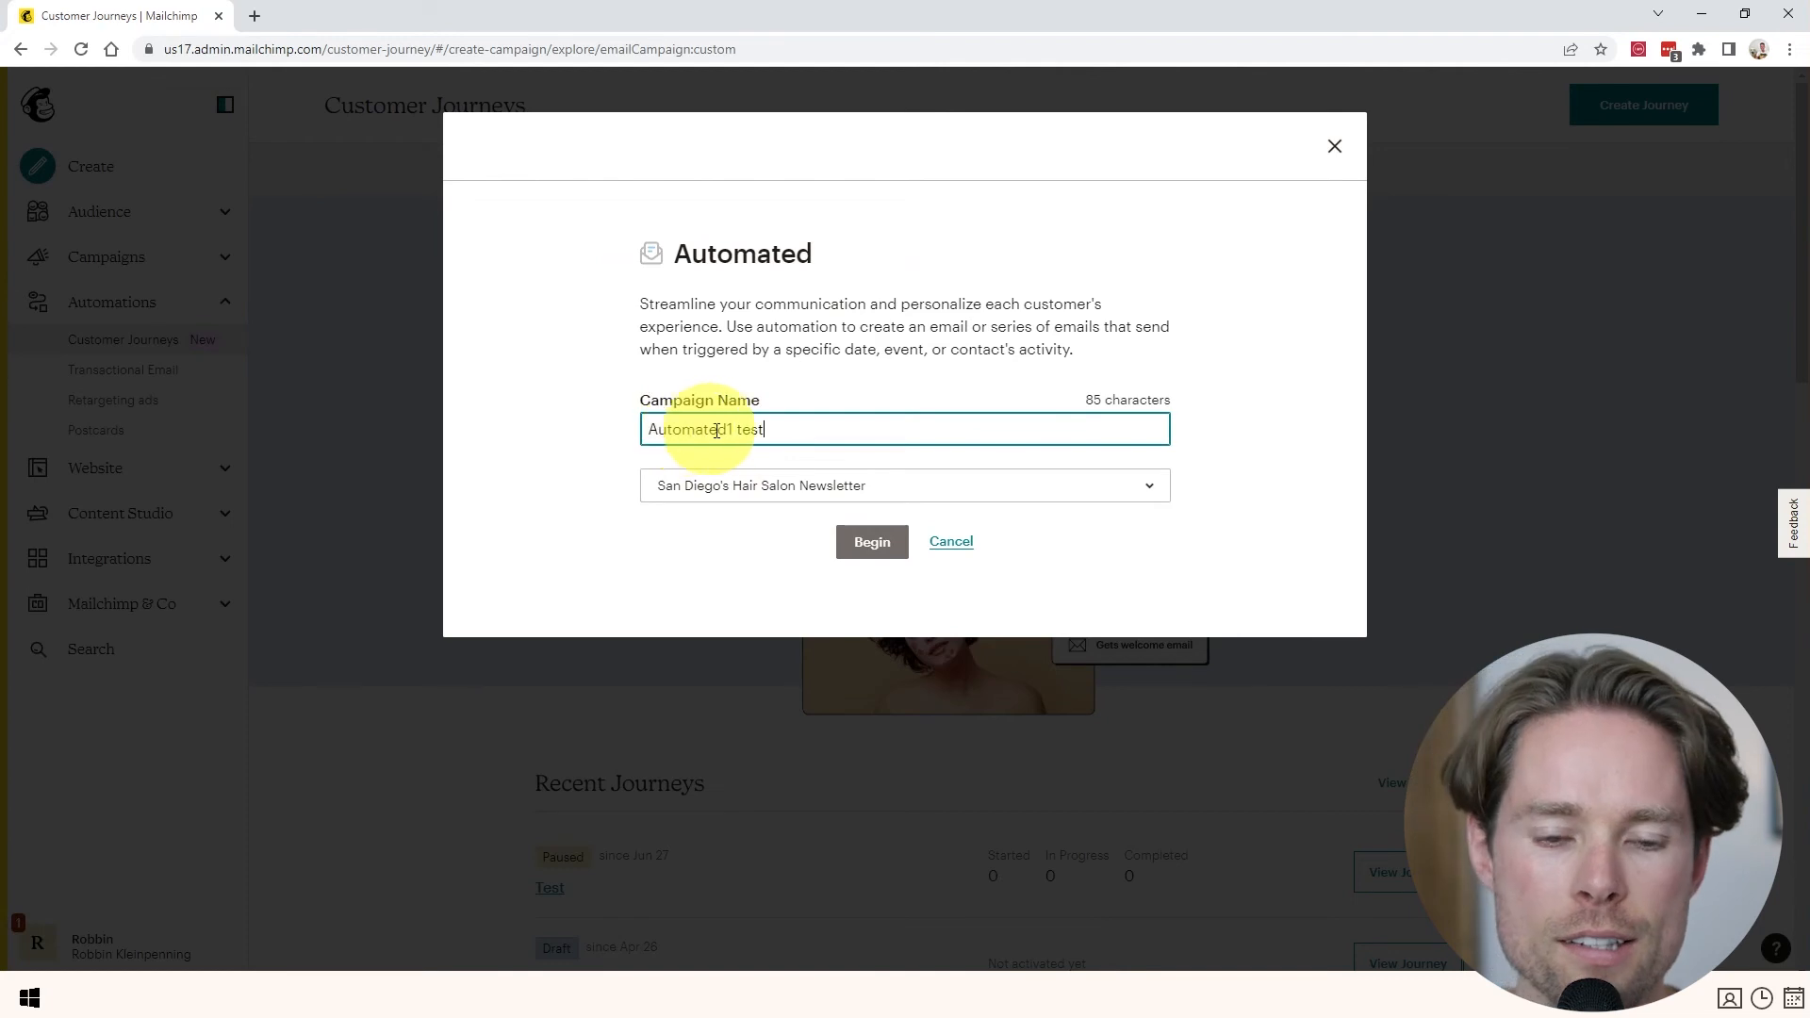
pyautogui.moveTo(766, 429); pyautogui.dragTo(615, 428)
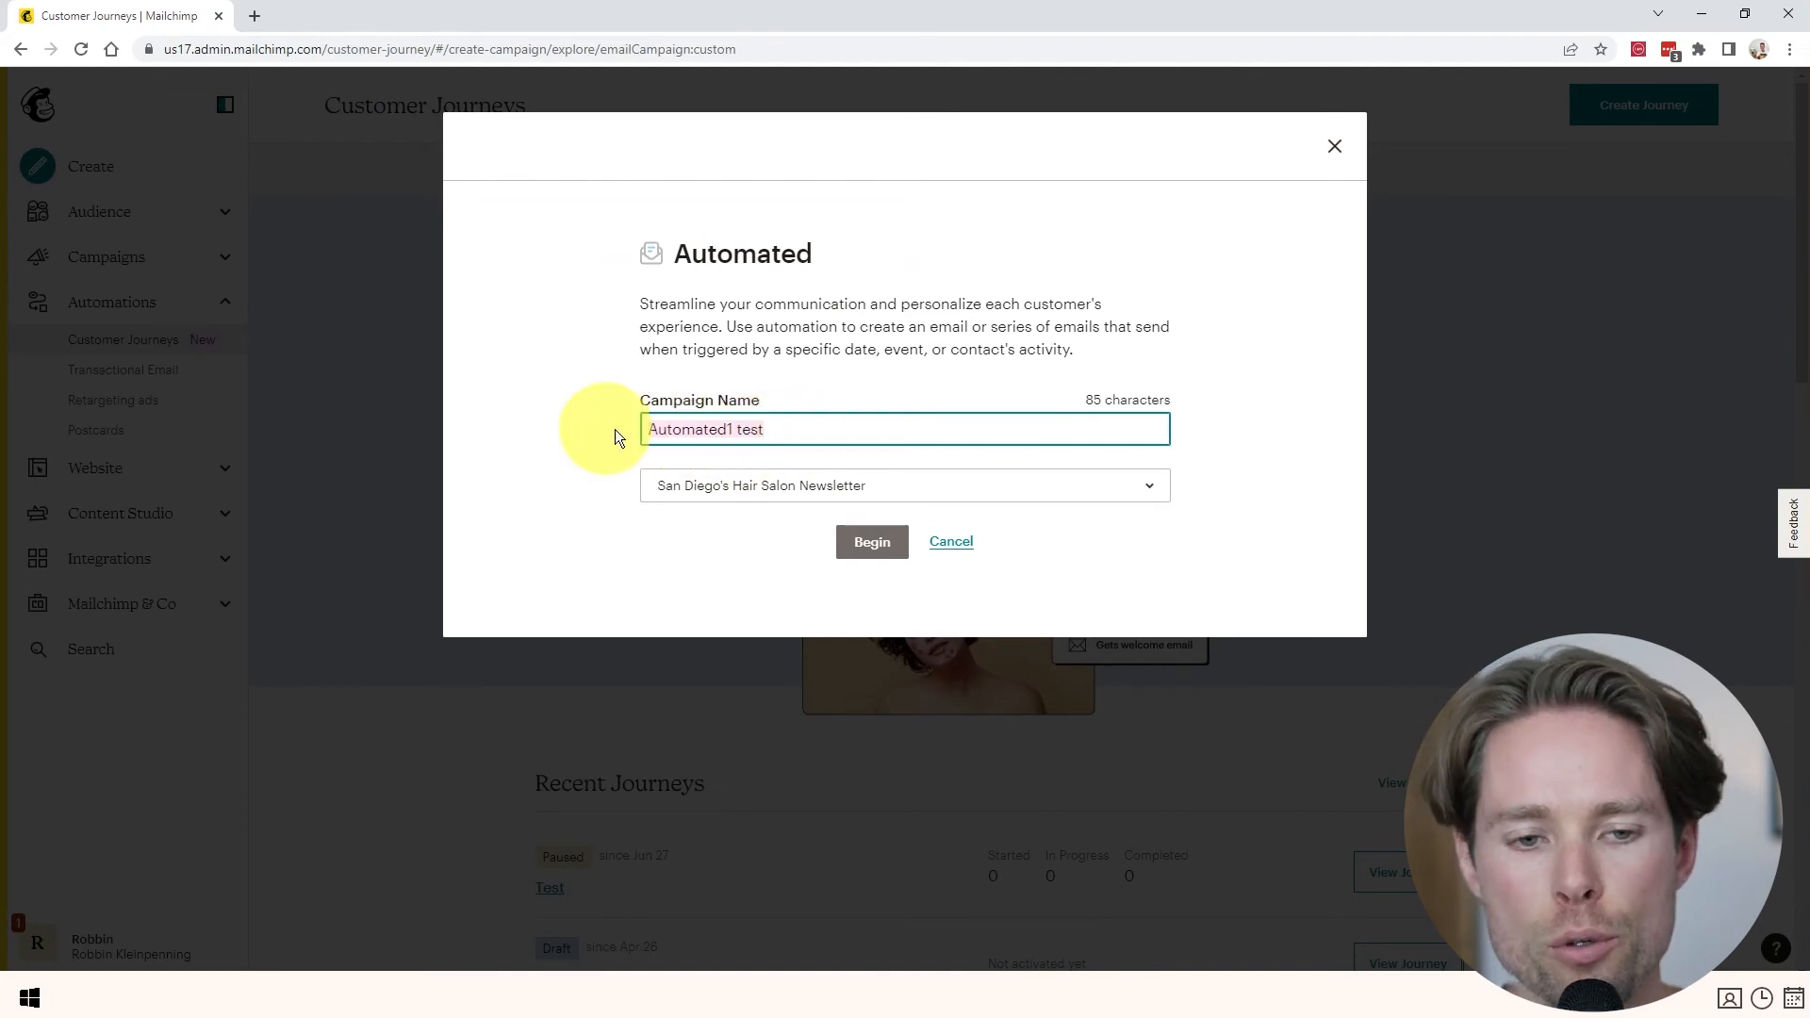
pyautogui.click(863, 541)
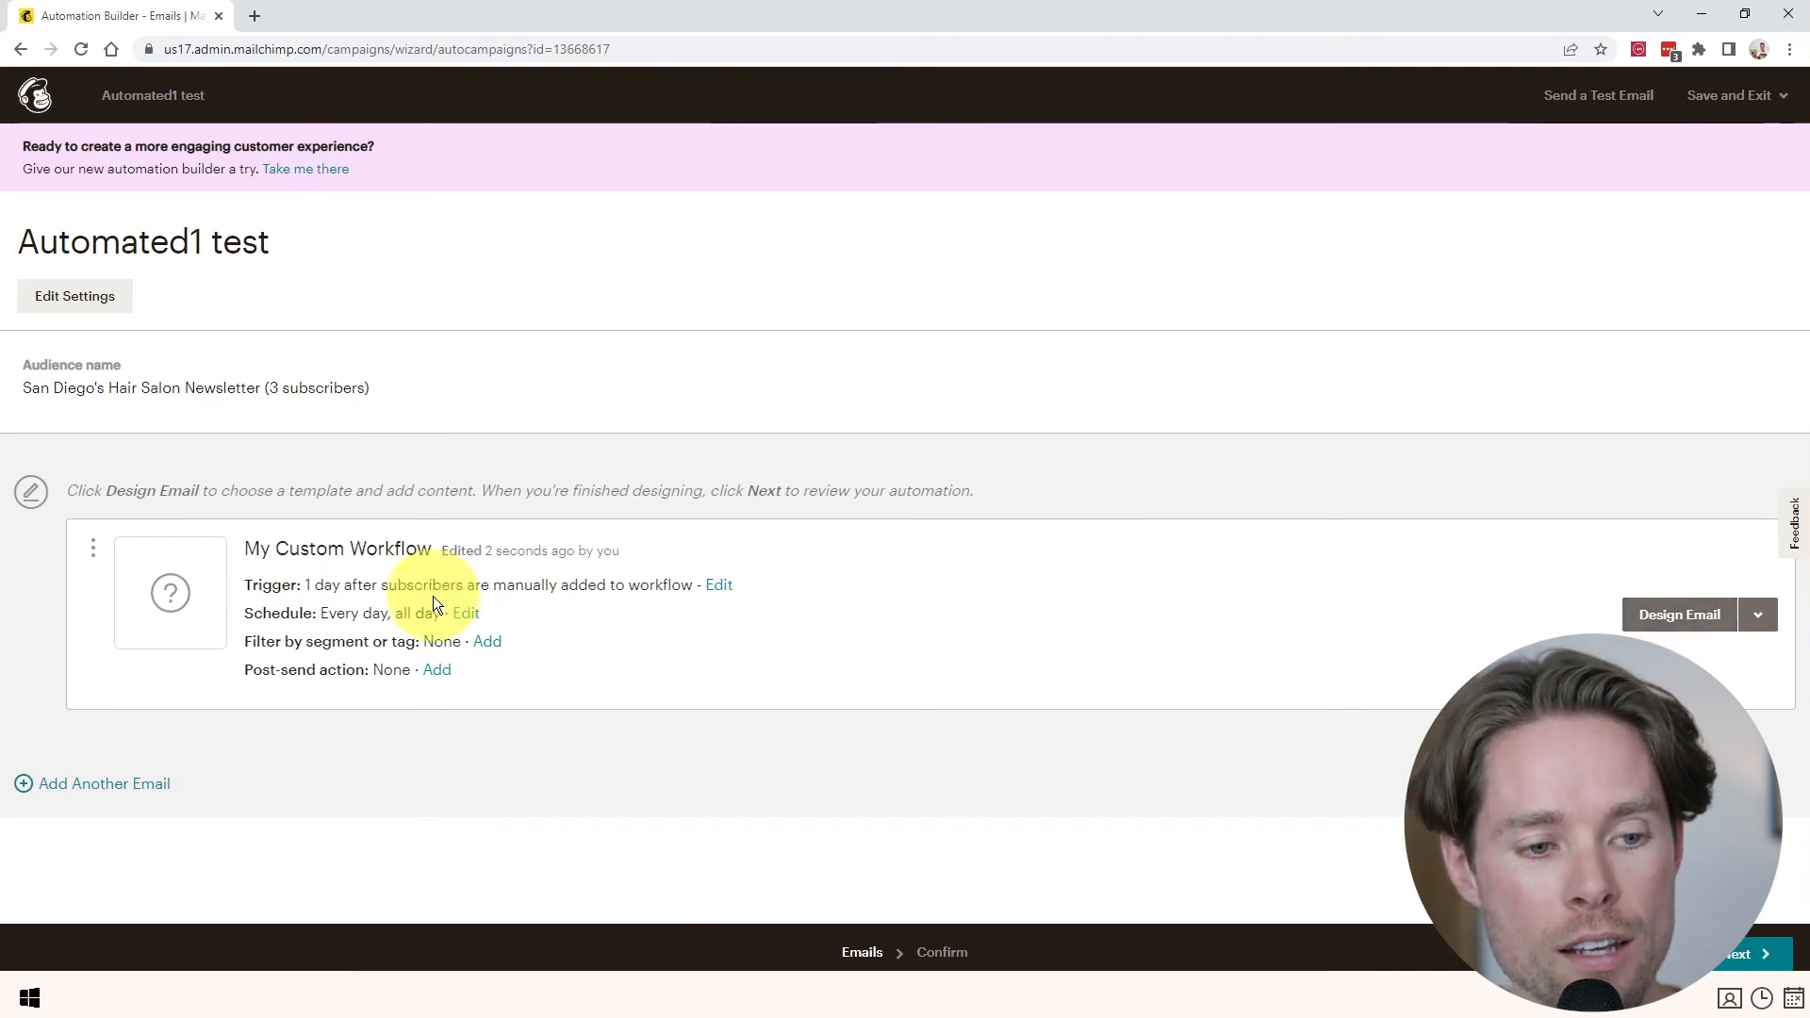
# - Edit the workflow email's Manual add trigger to bring up alternative trigger choices
pyautogui.click(719, 585)
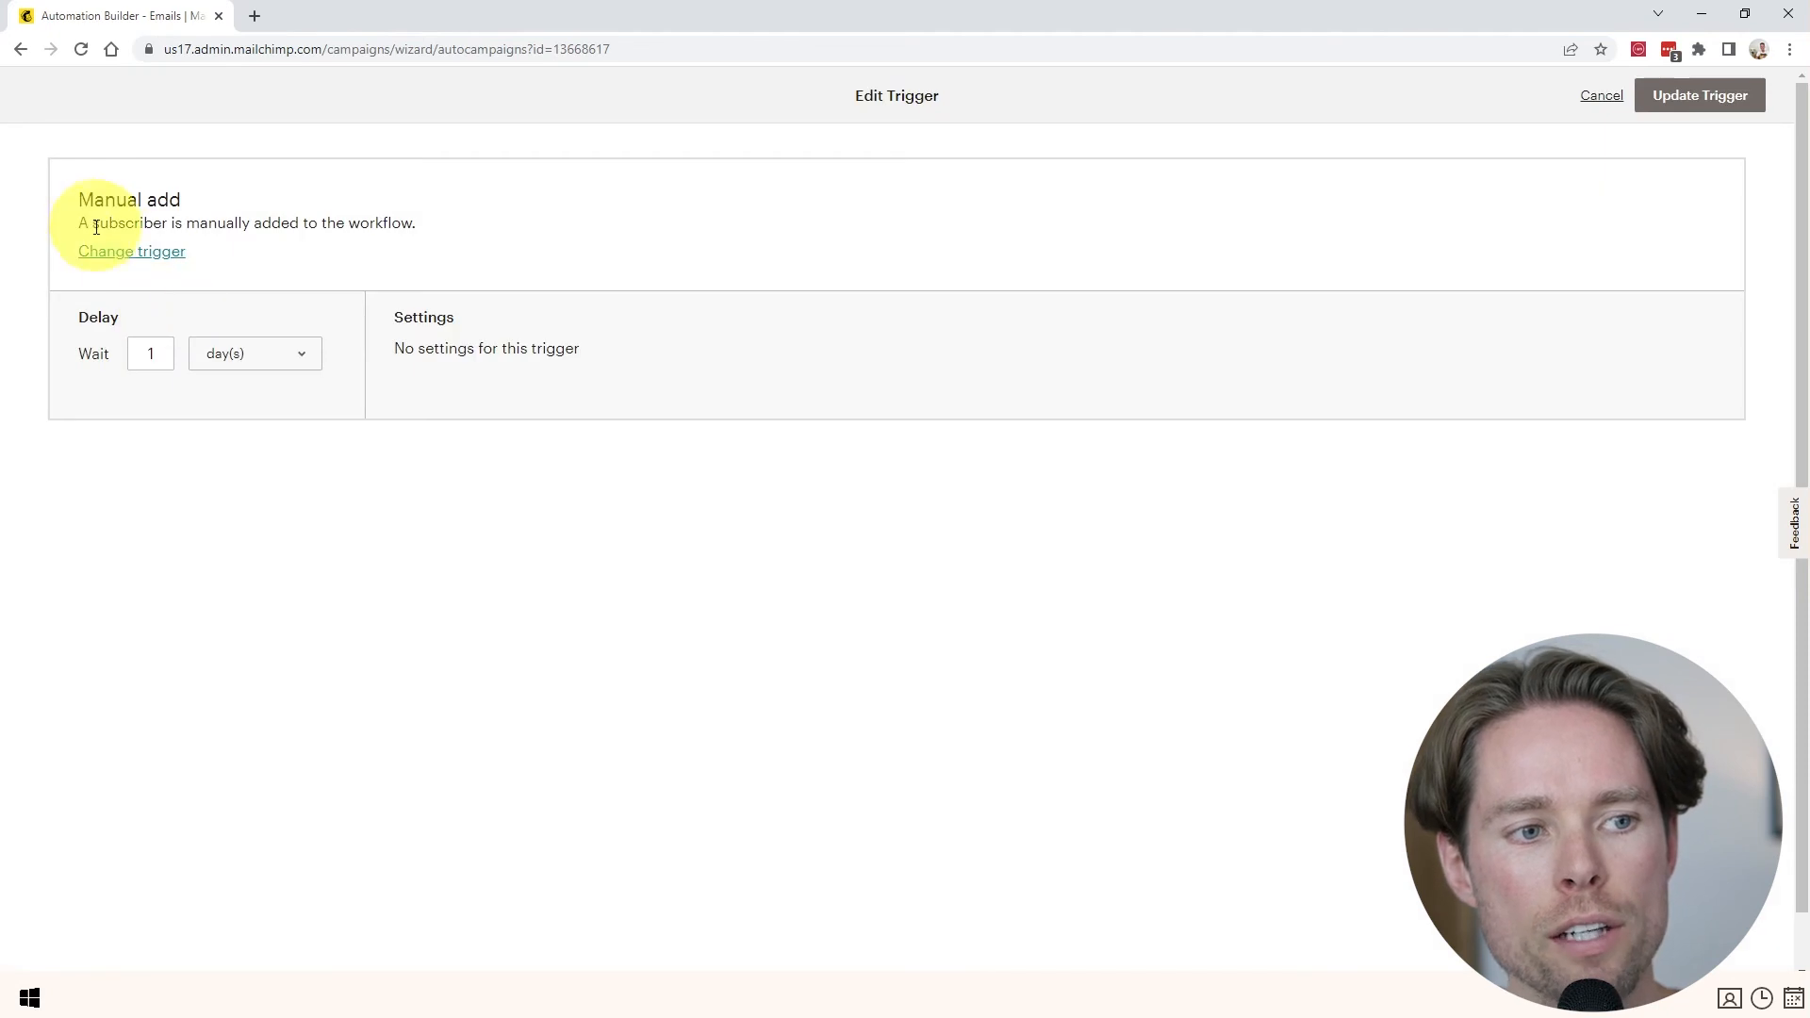
pyautogui.moveTo(83, 221); pyautogui.dragTo(436, 224)
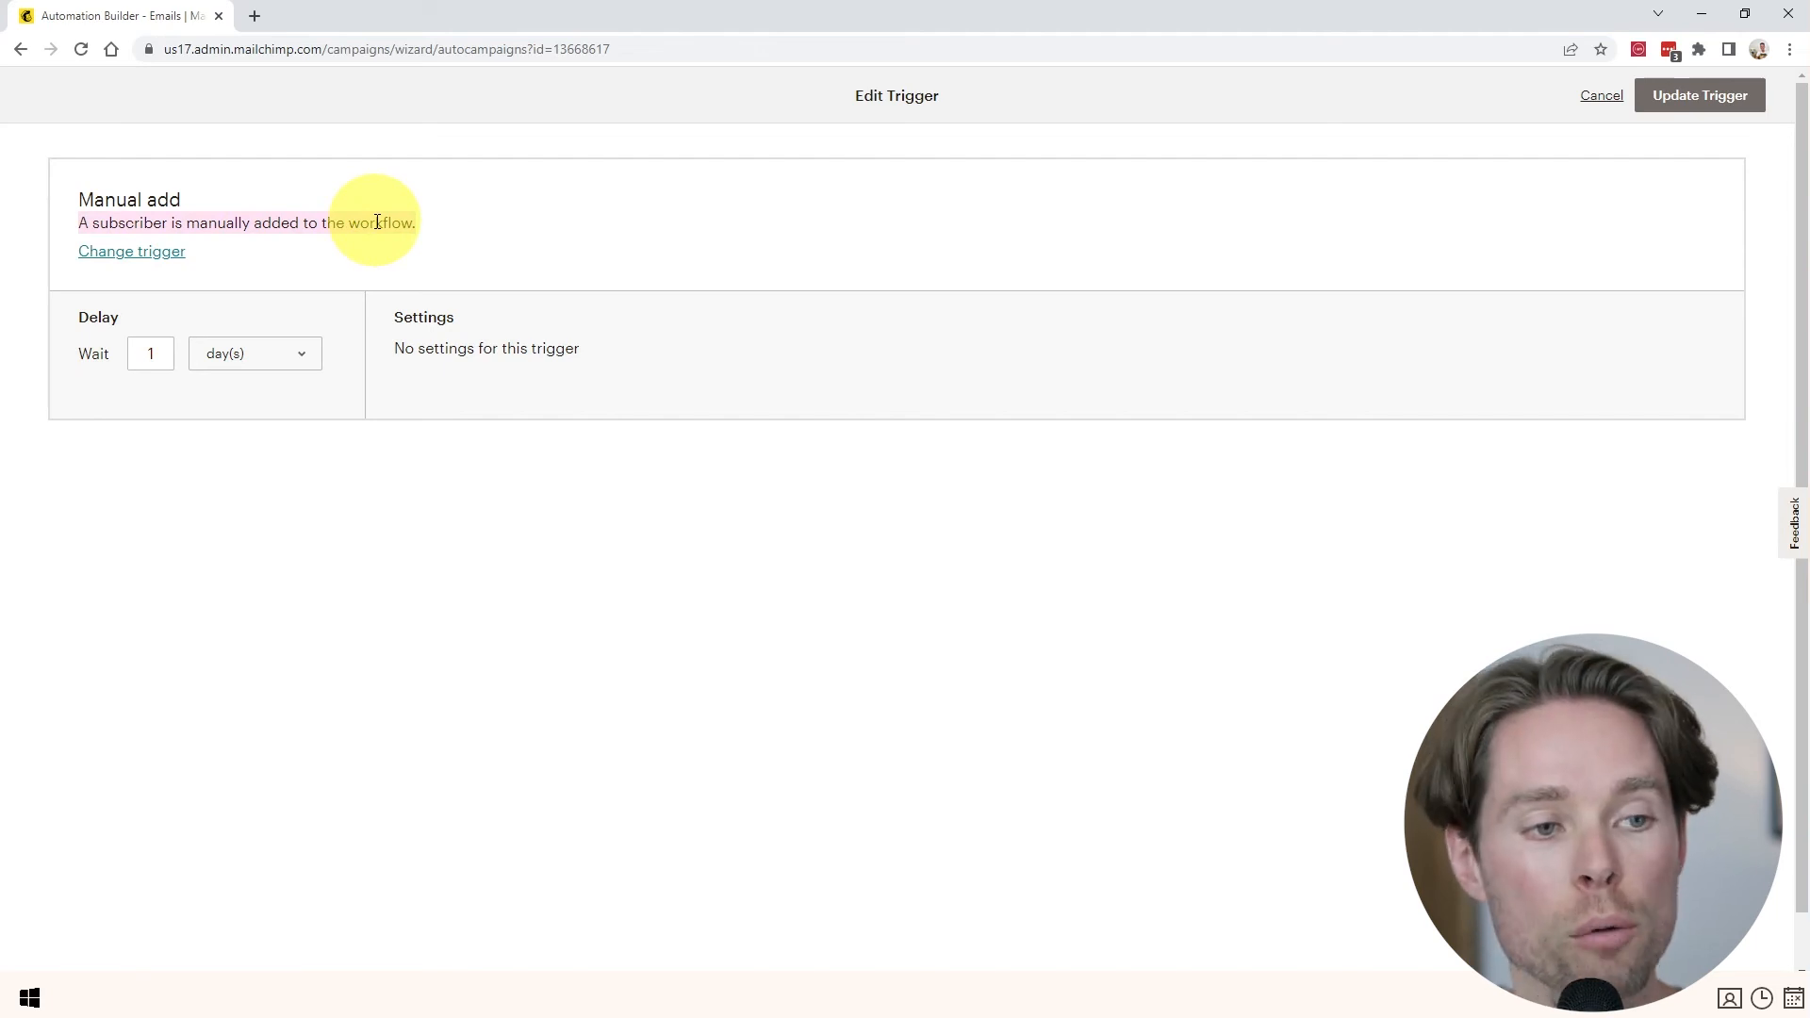
pyautogui.click(157, 252)
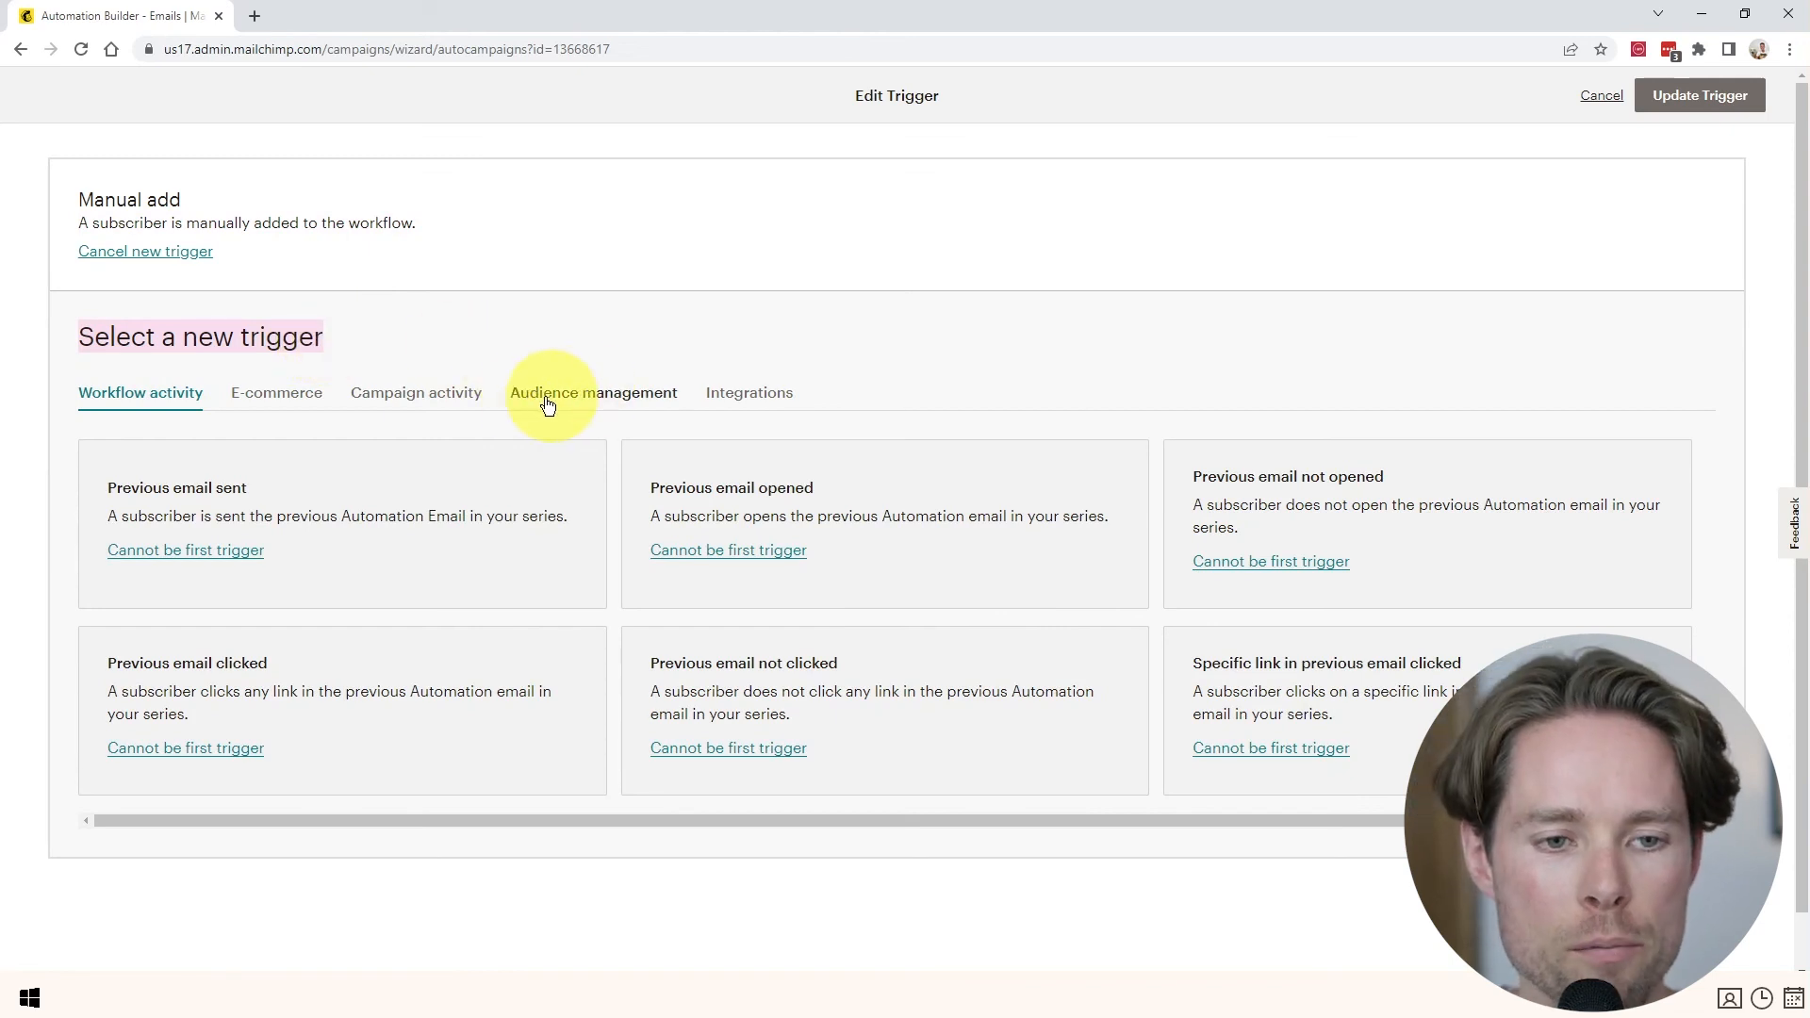
# - Switch the trigger to Signup, sent immediately, also firing for imported subscribers, and save it
pyautogui.click(588, 401)
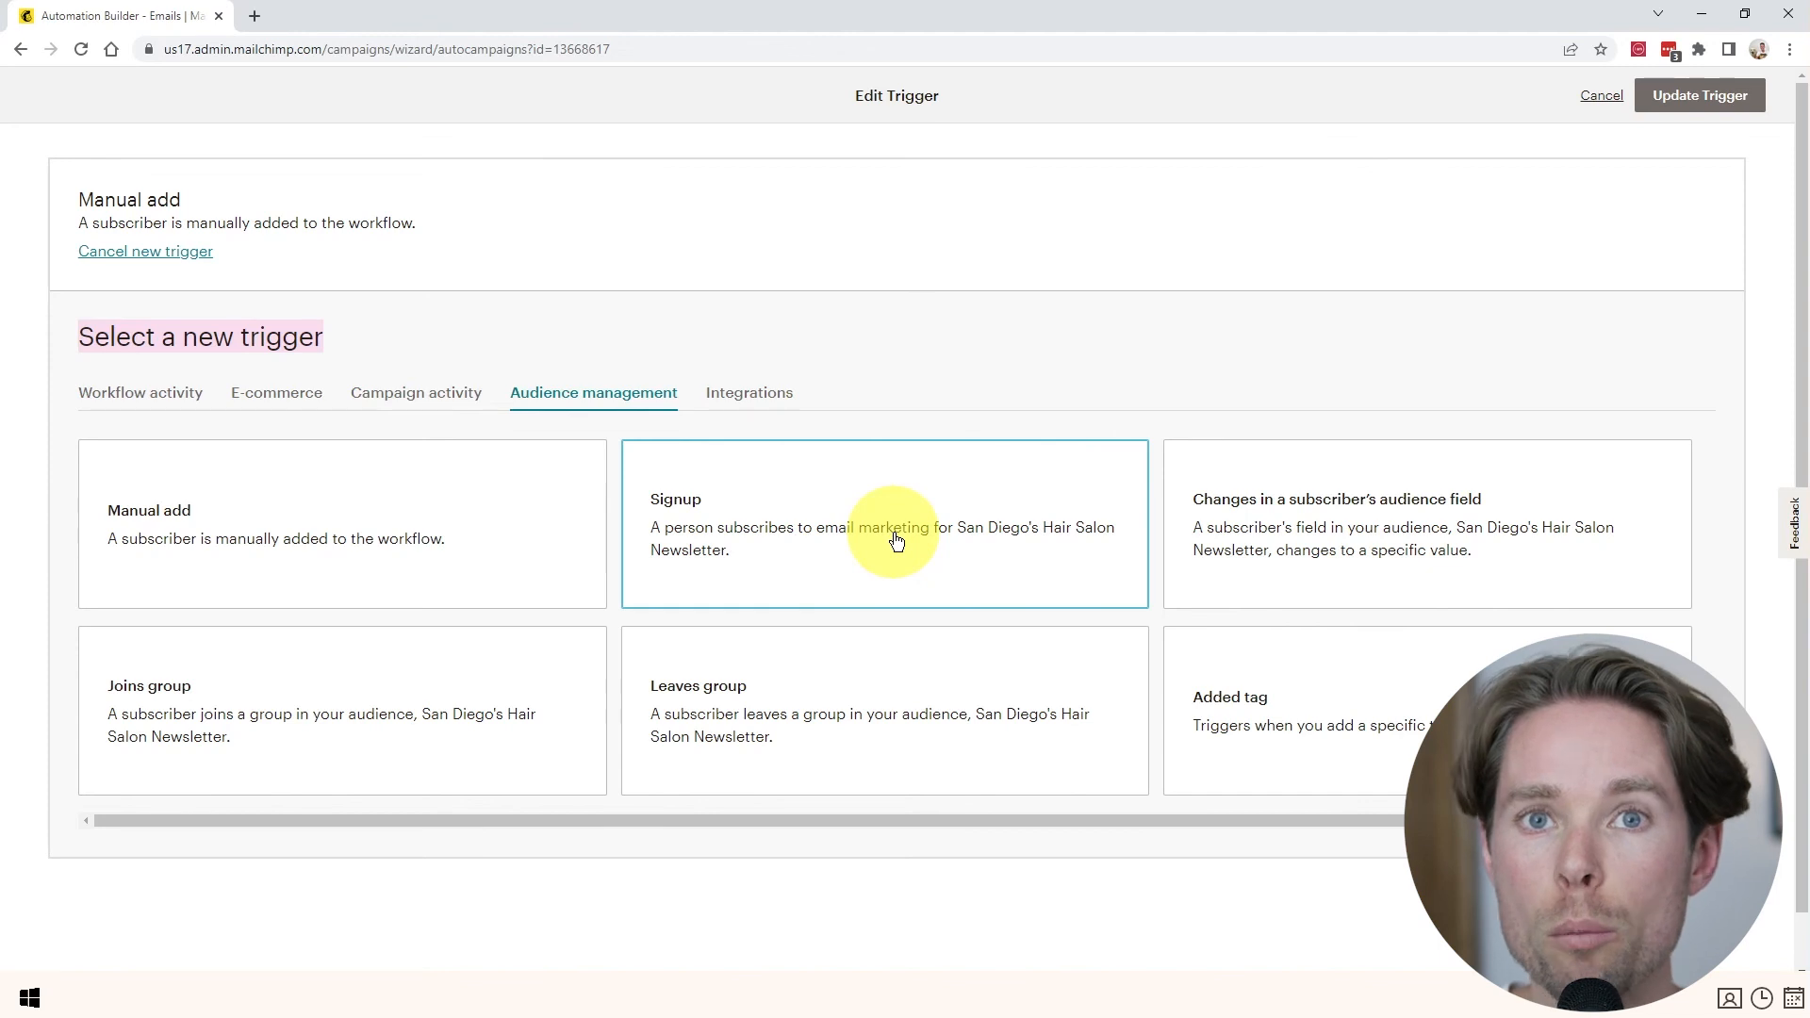
pyautogui.click(808, 534)
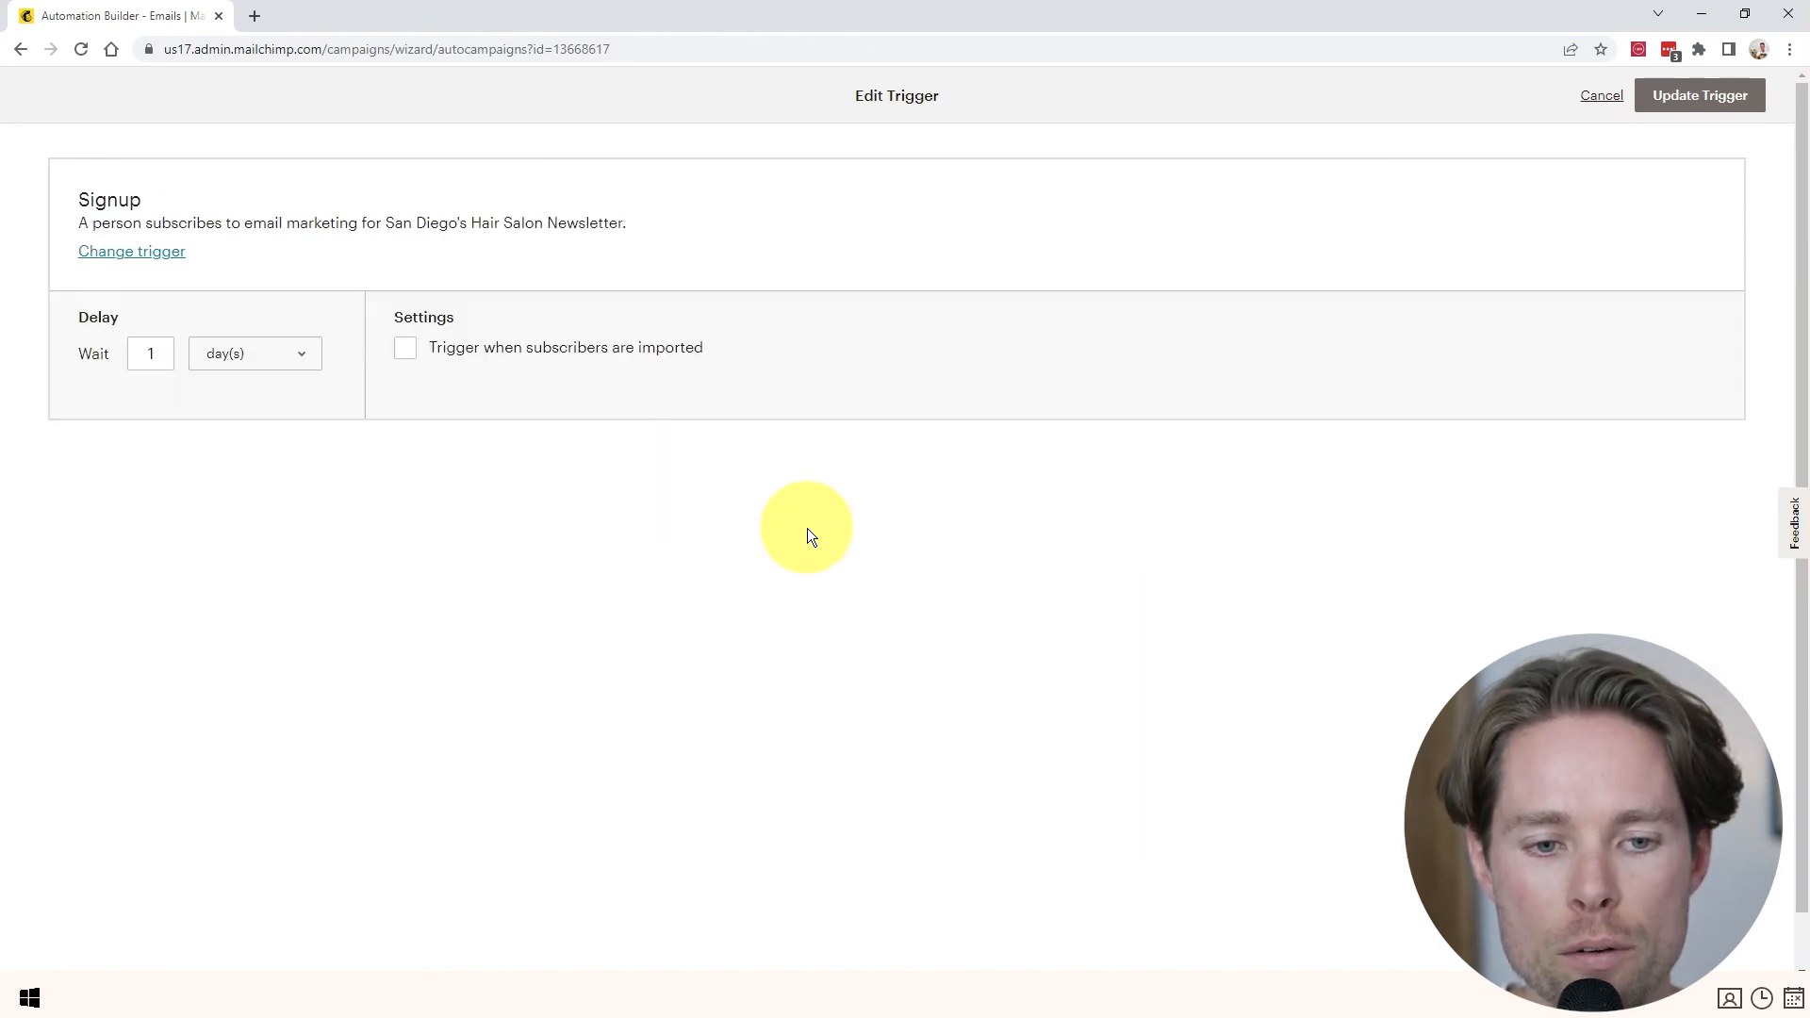
pyautogui.click(257, 352)
pyautogui.click(230, 348)
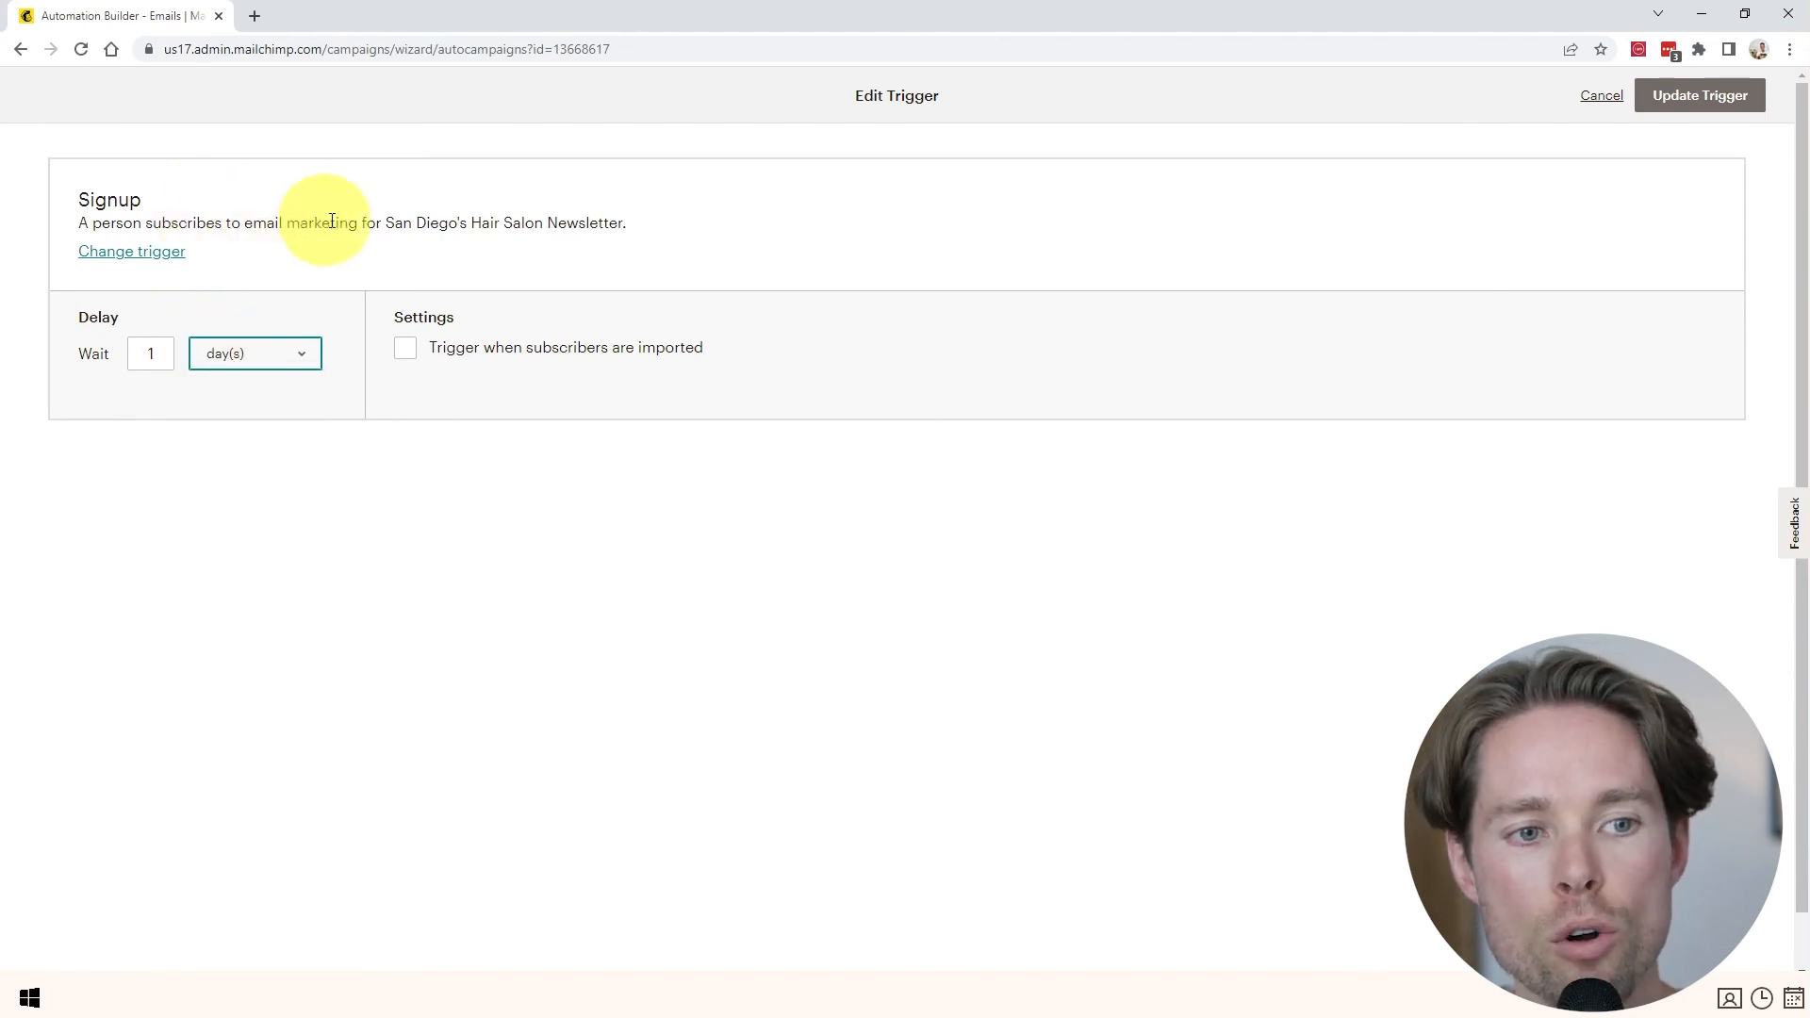
pyautogui.click(239, 354)
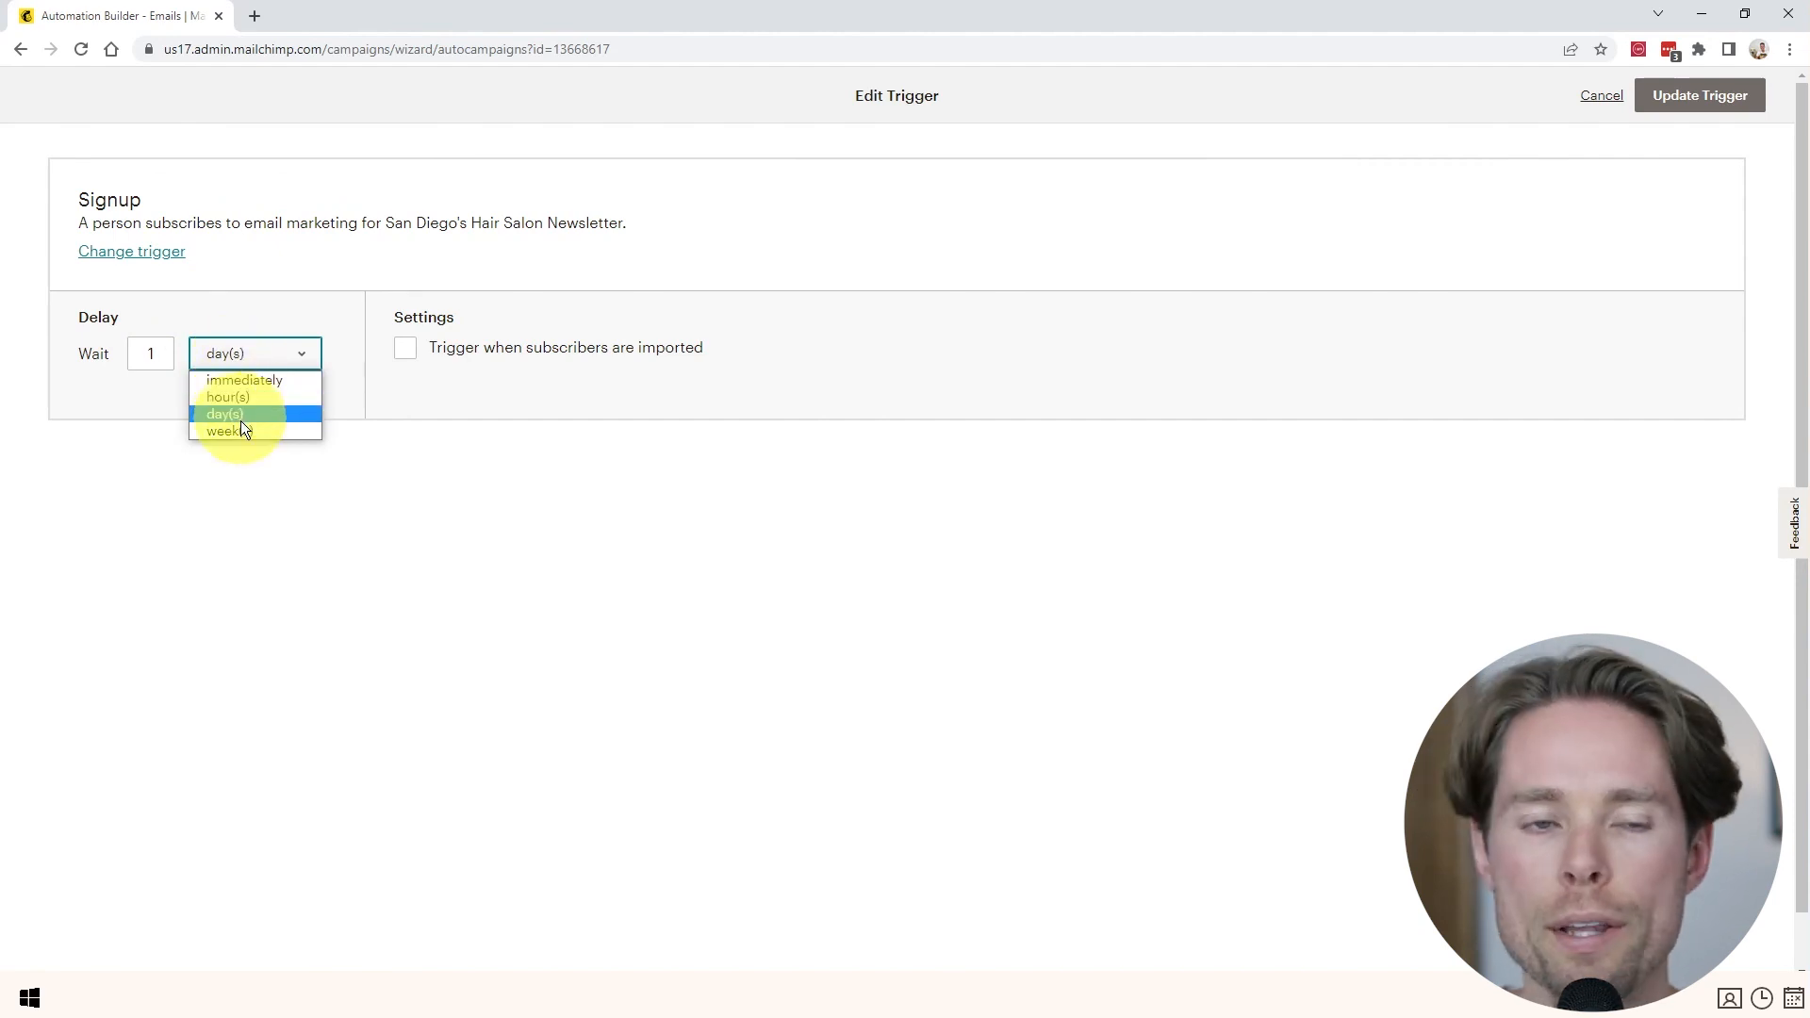
pyautogui.click(147, 355)
pyautogui.click(218, 353)
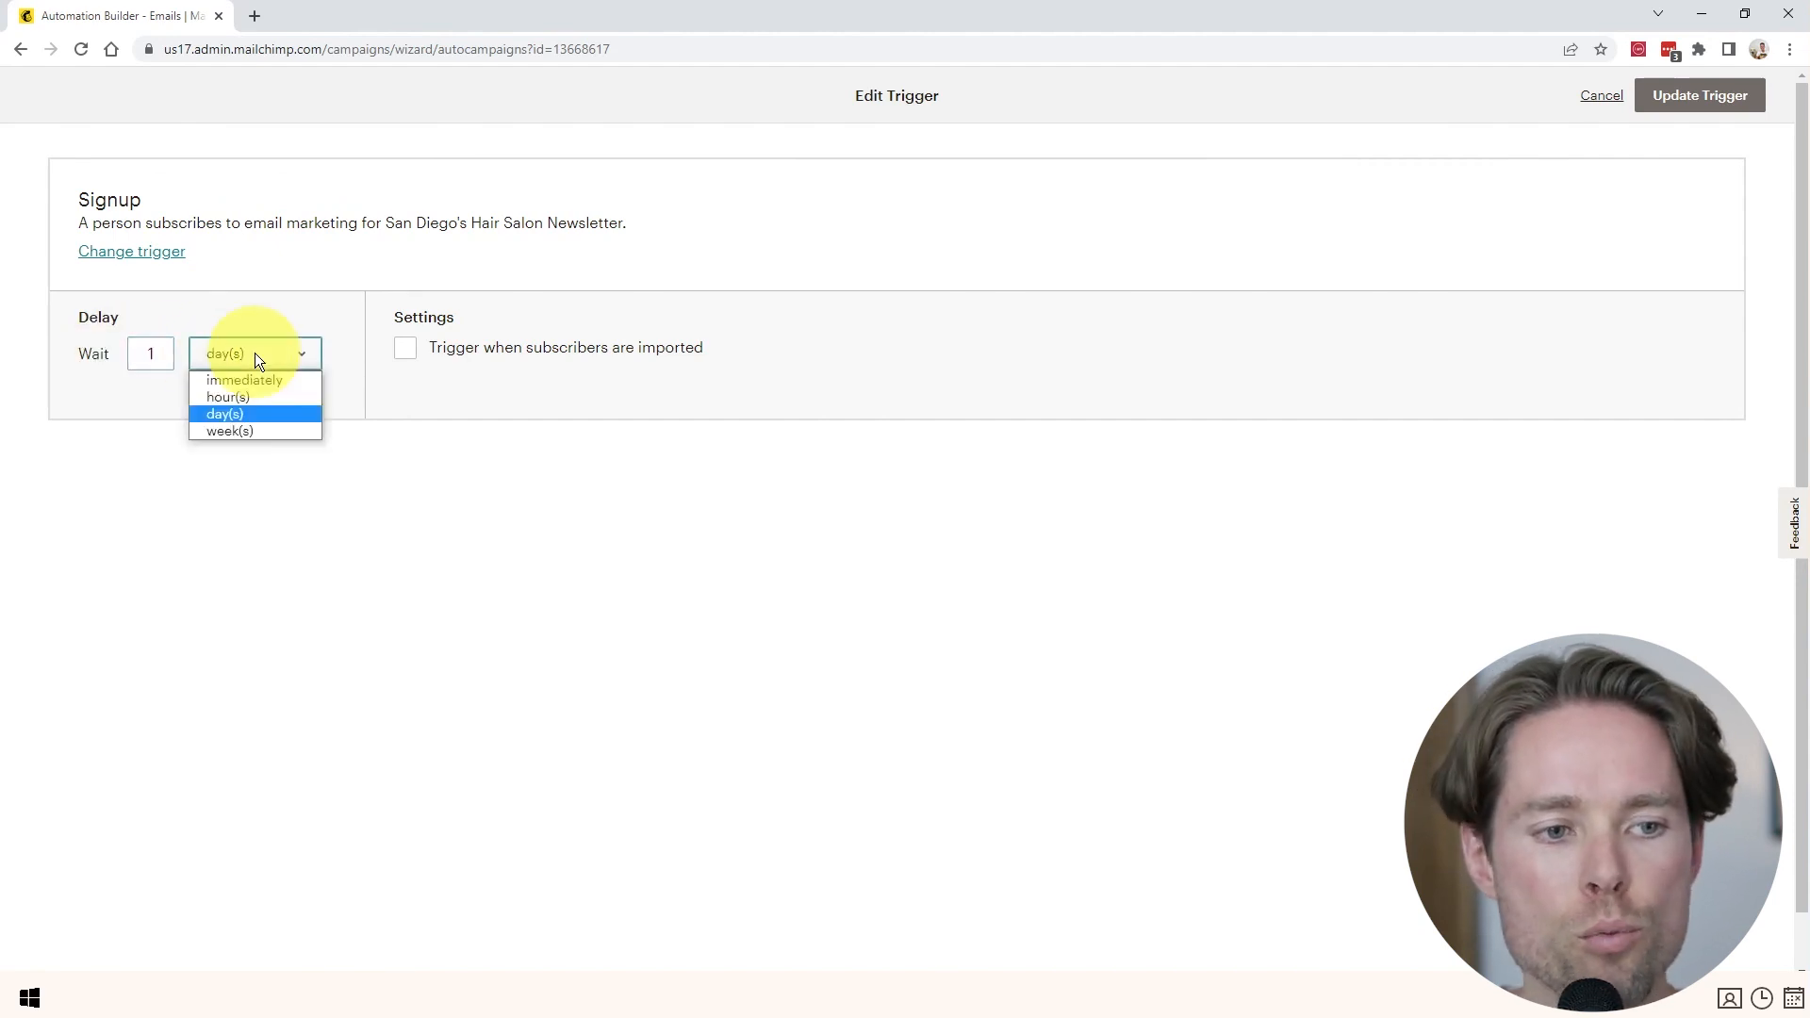
pyautogui.click(257, 377)
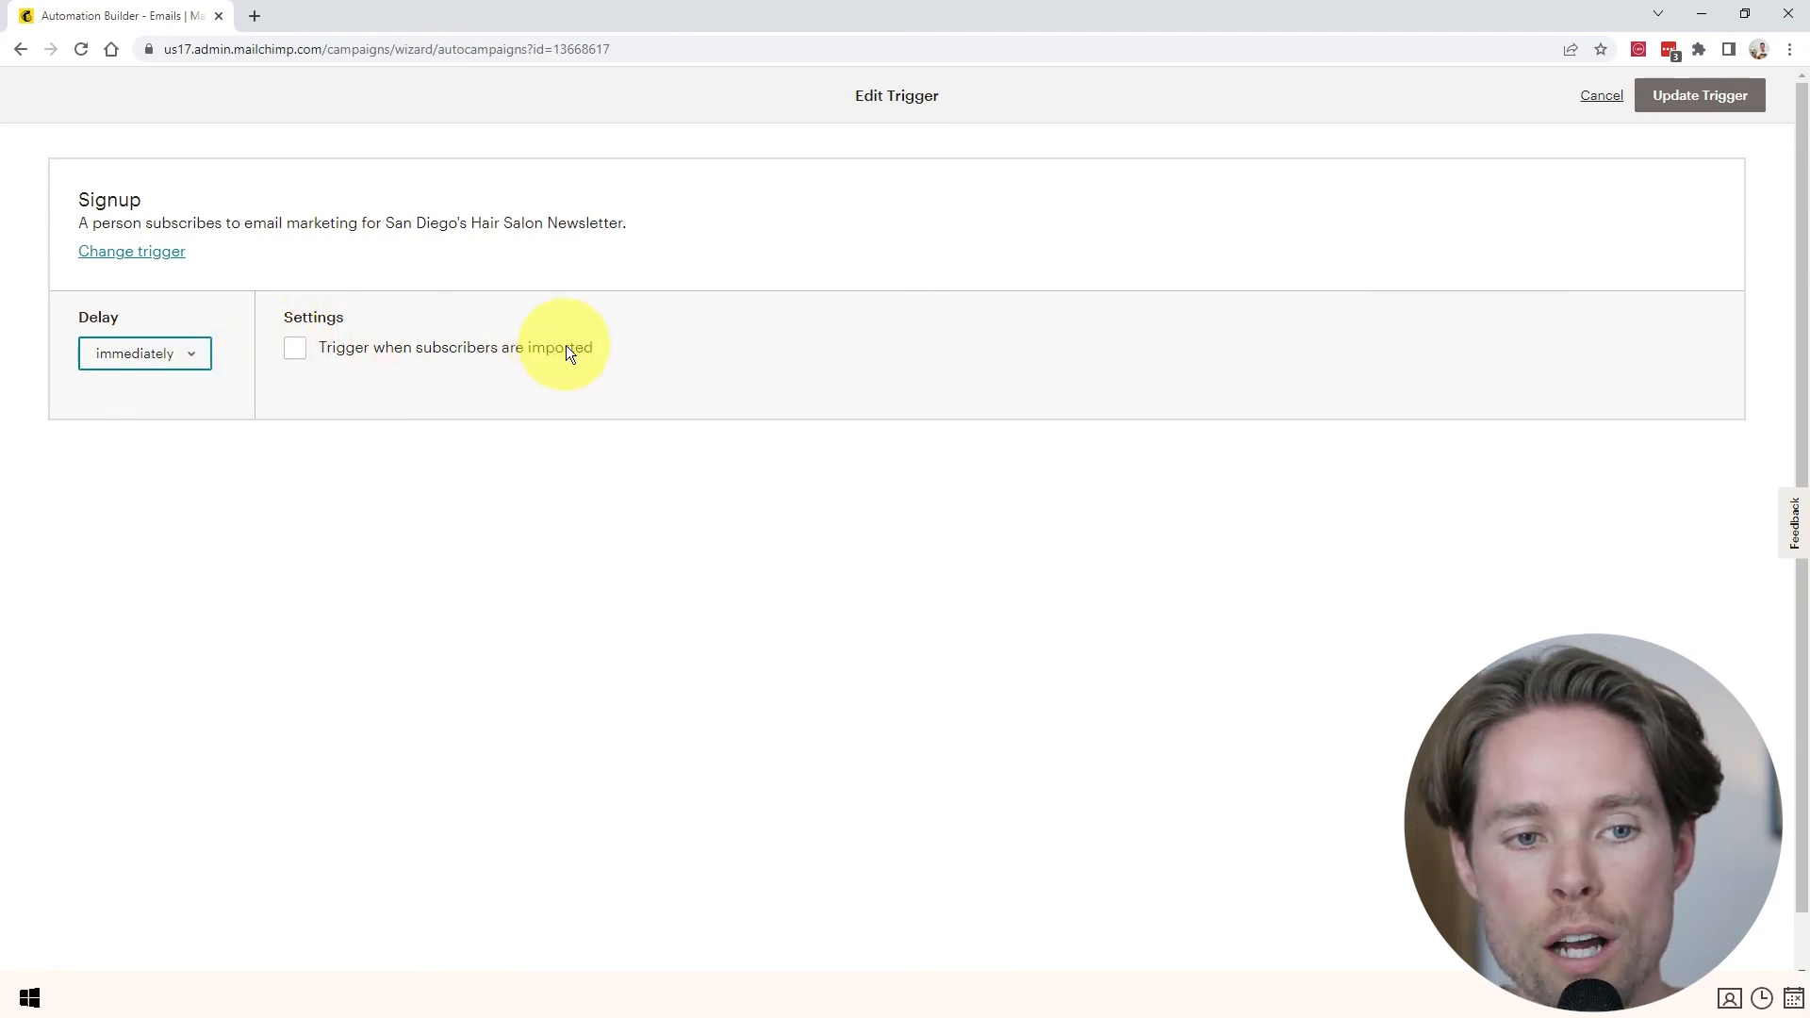
pyautogui.click(298, 351)
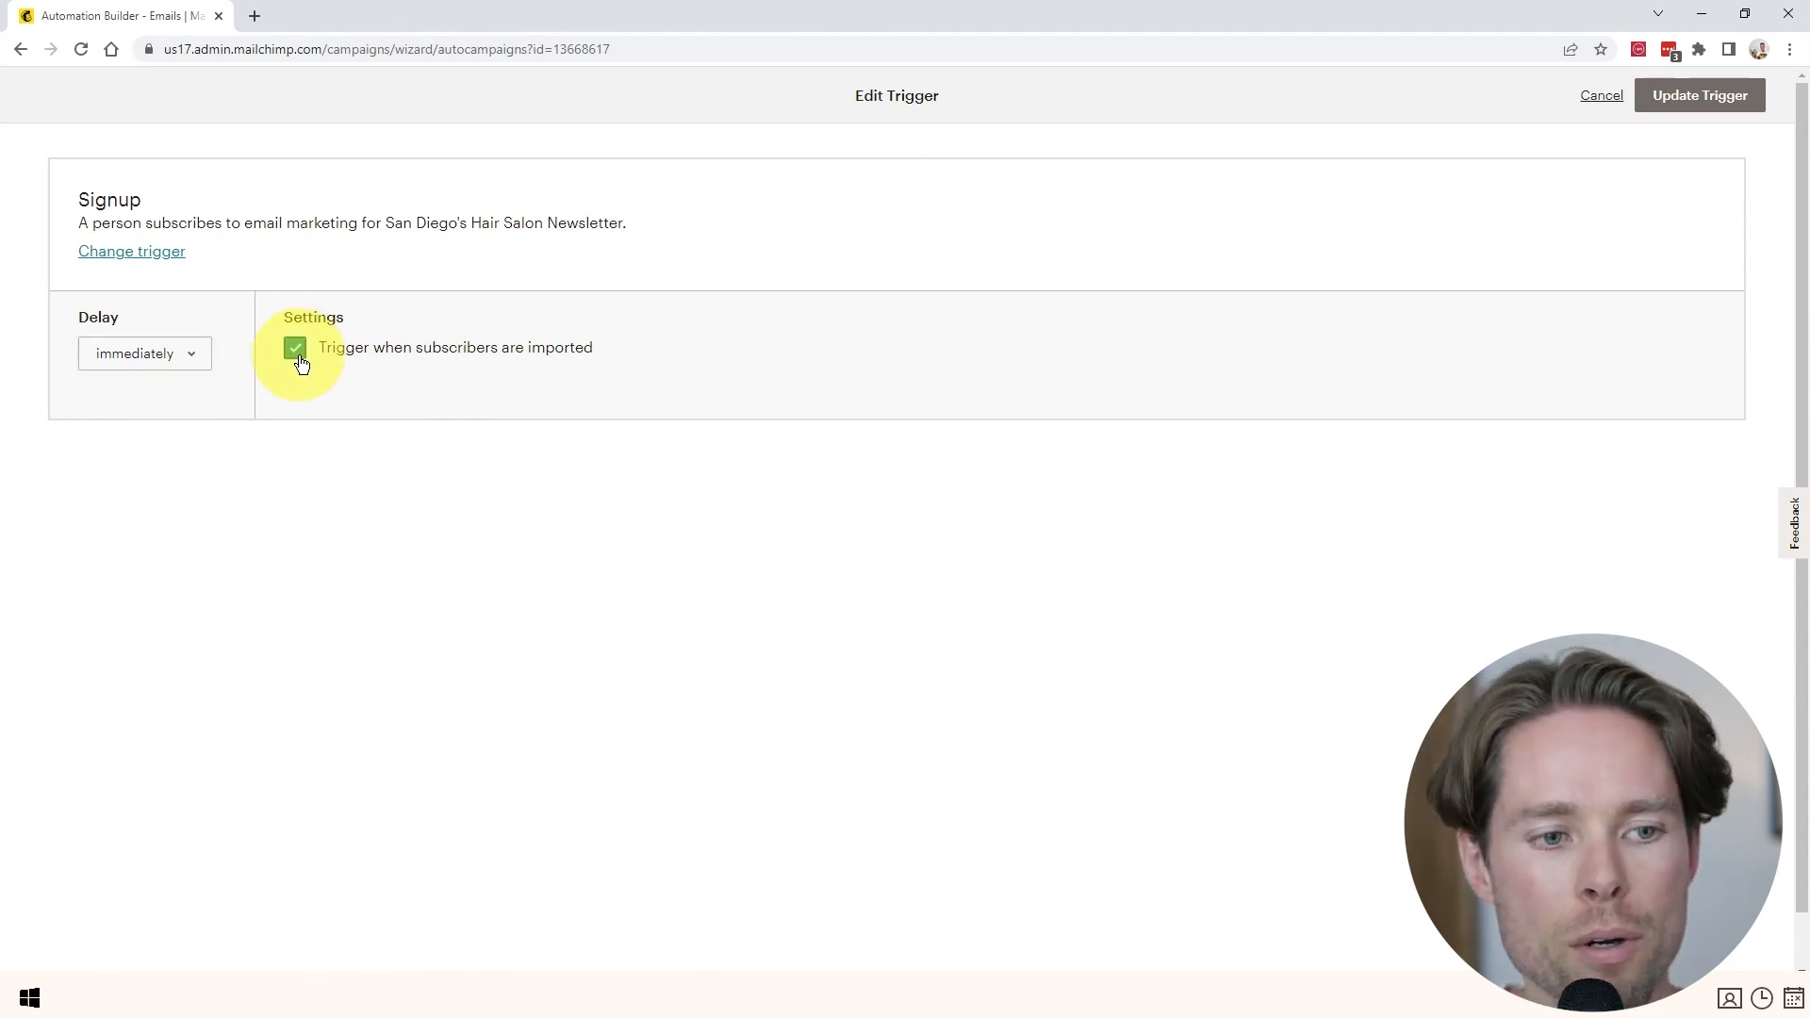
pyautogui.click(1708, 97)
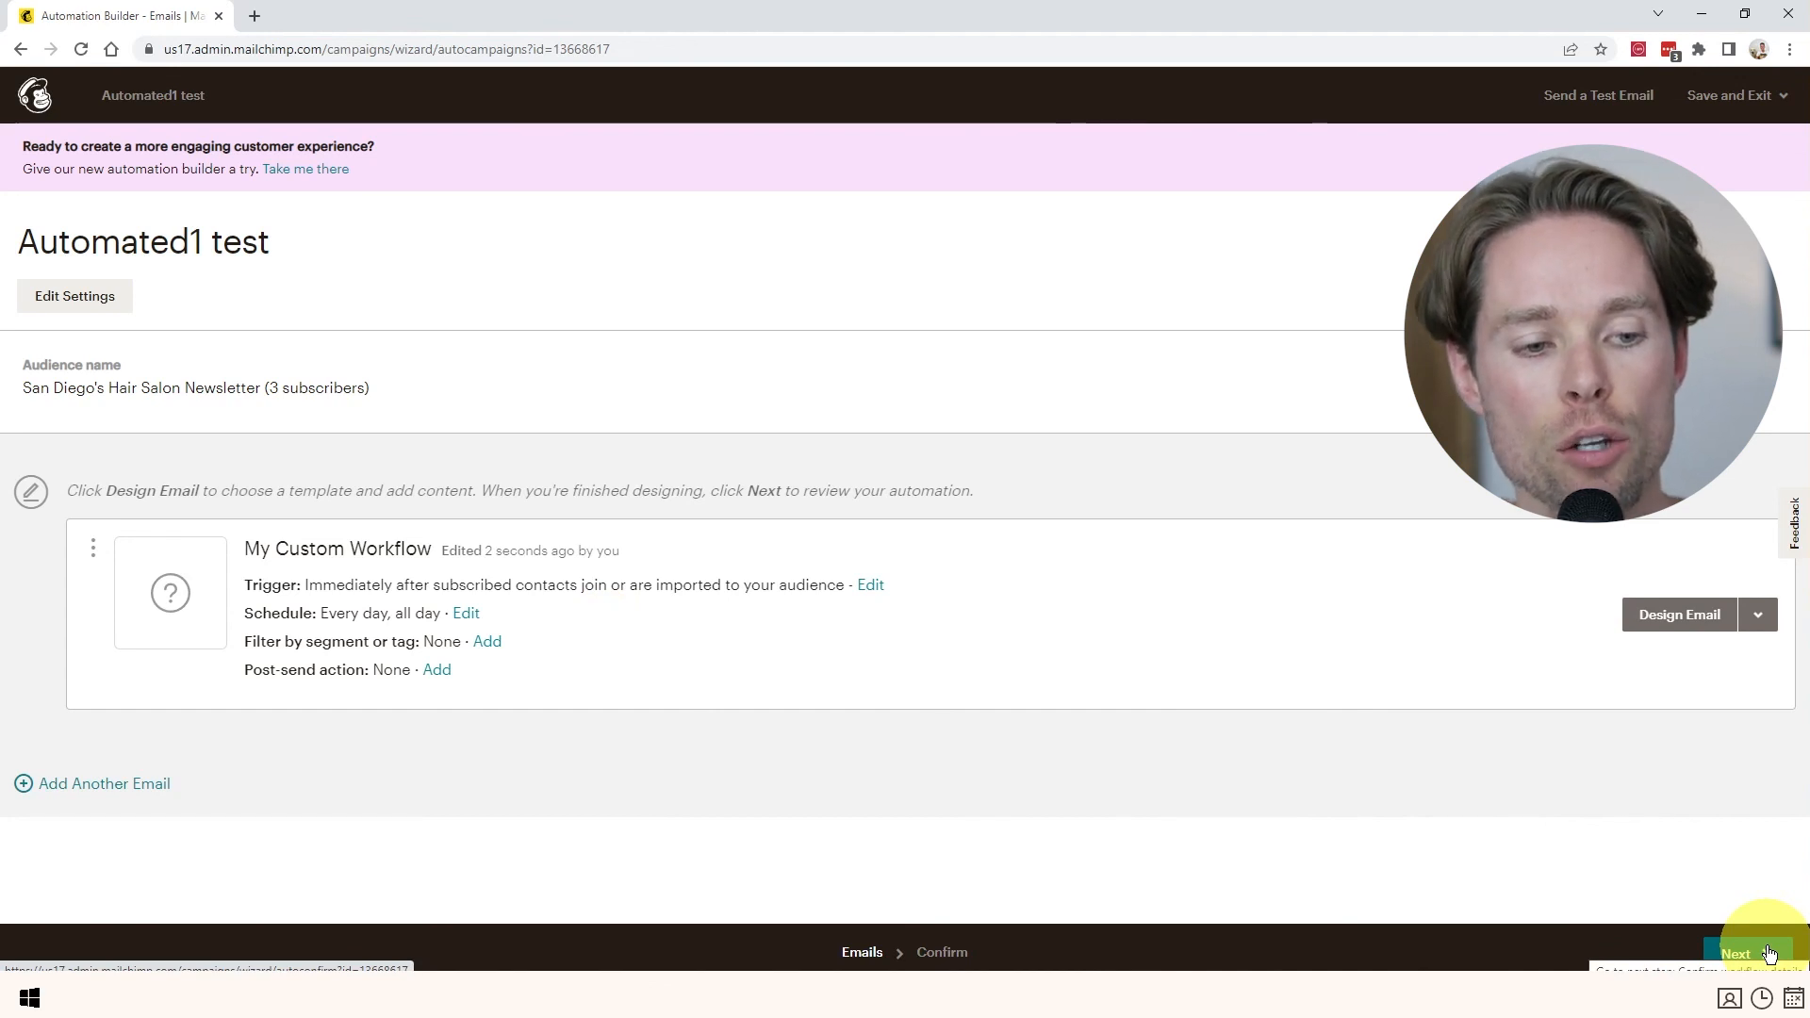
# - Leave the automation builder without starting, keeping the automation as a draft
pyautogui.click(1732, 948)
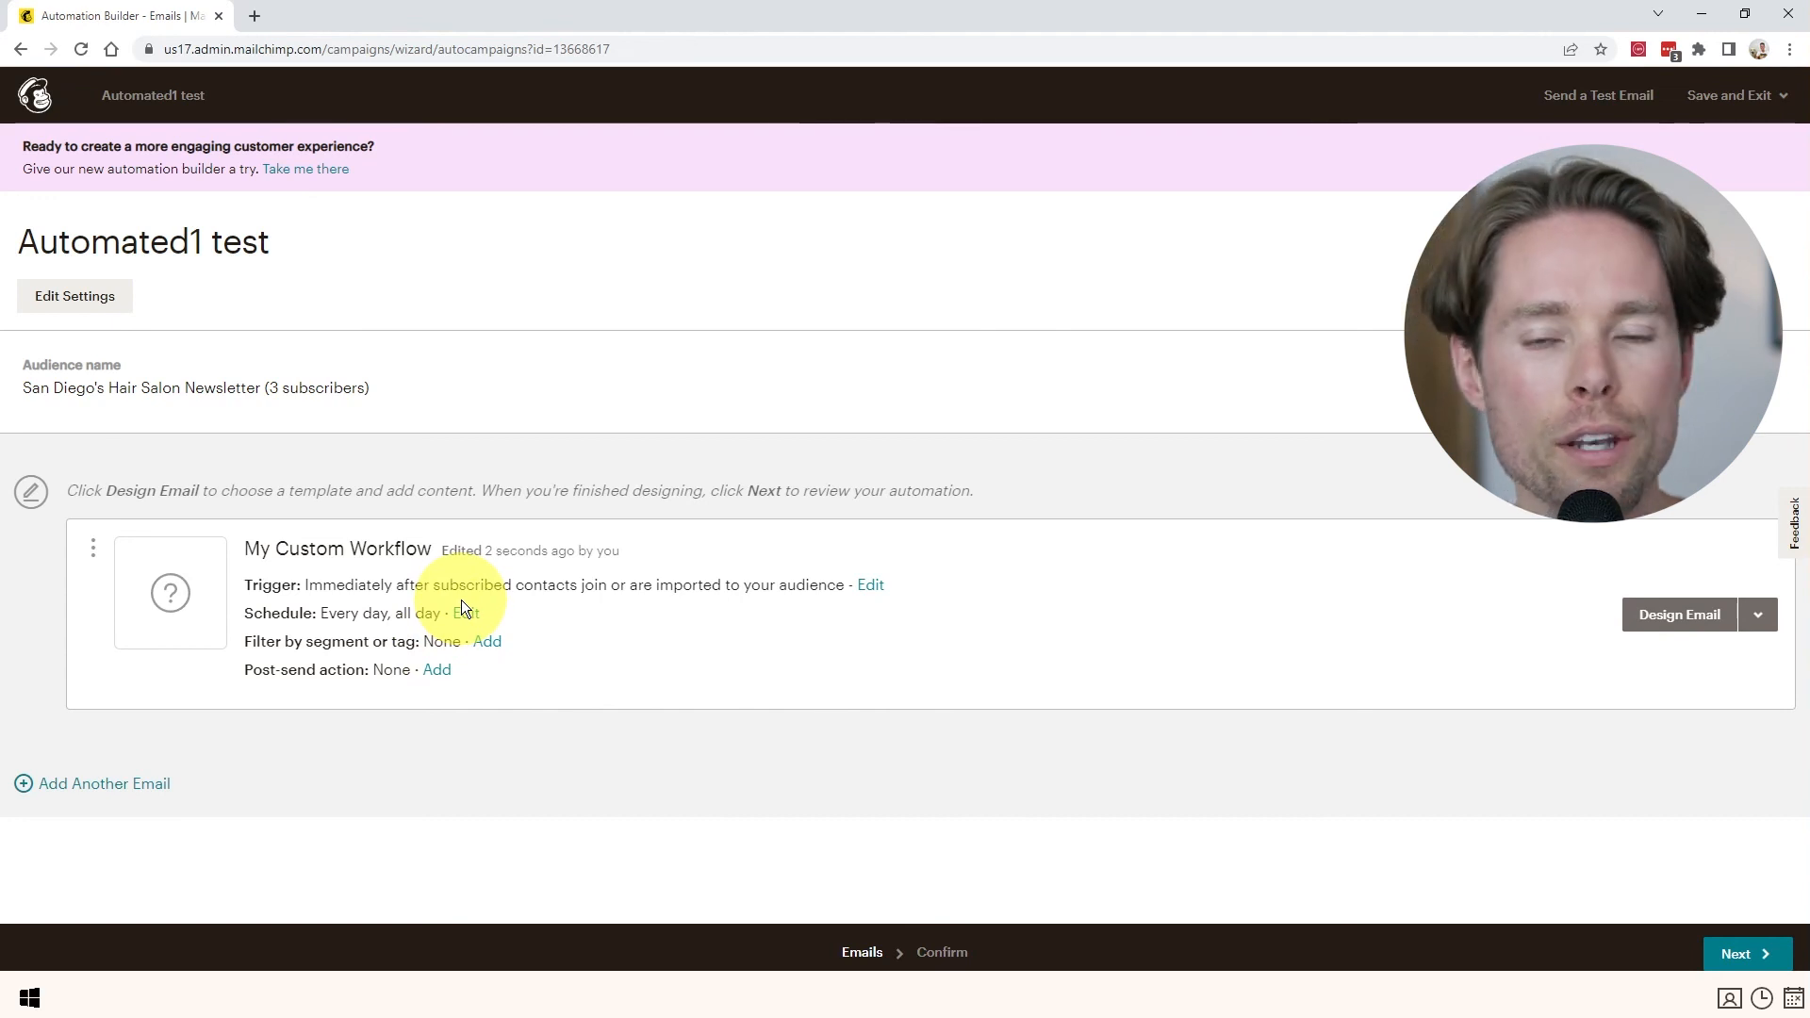
pyautogui.click(38, 95)
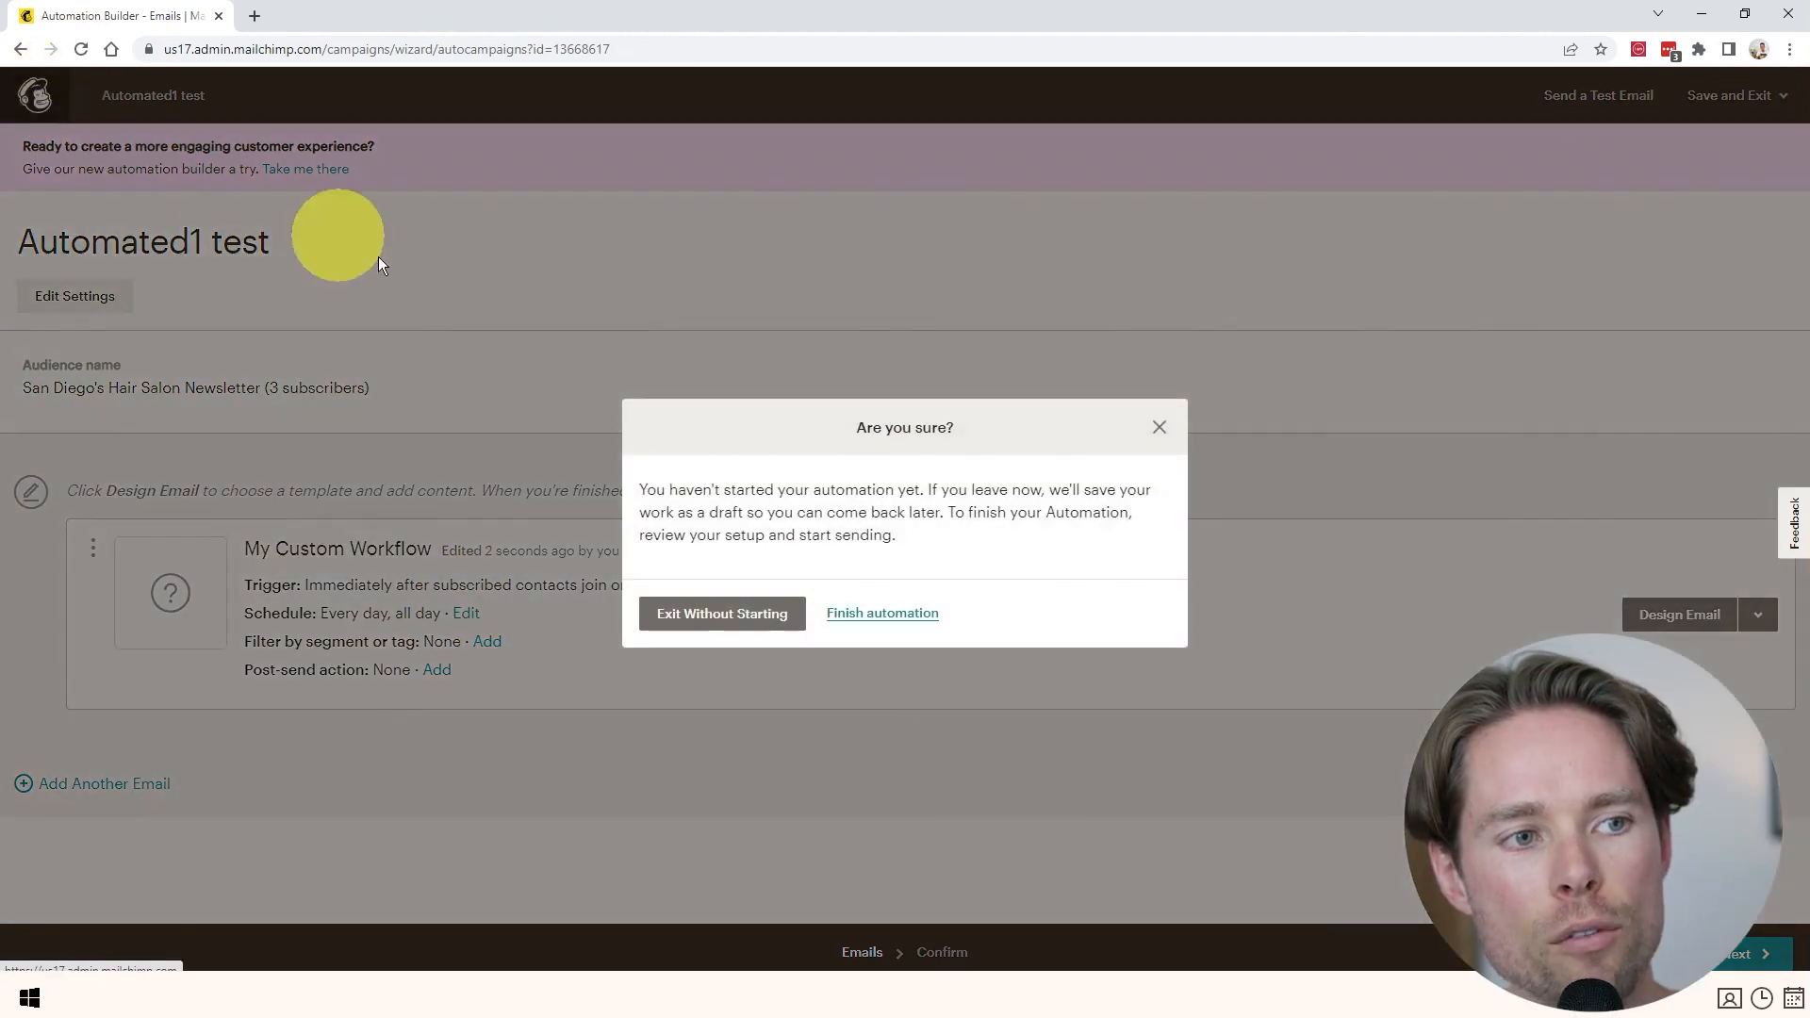
pyautogui.click(743, 622)
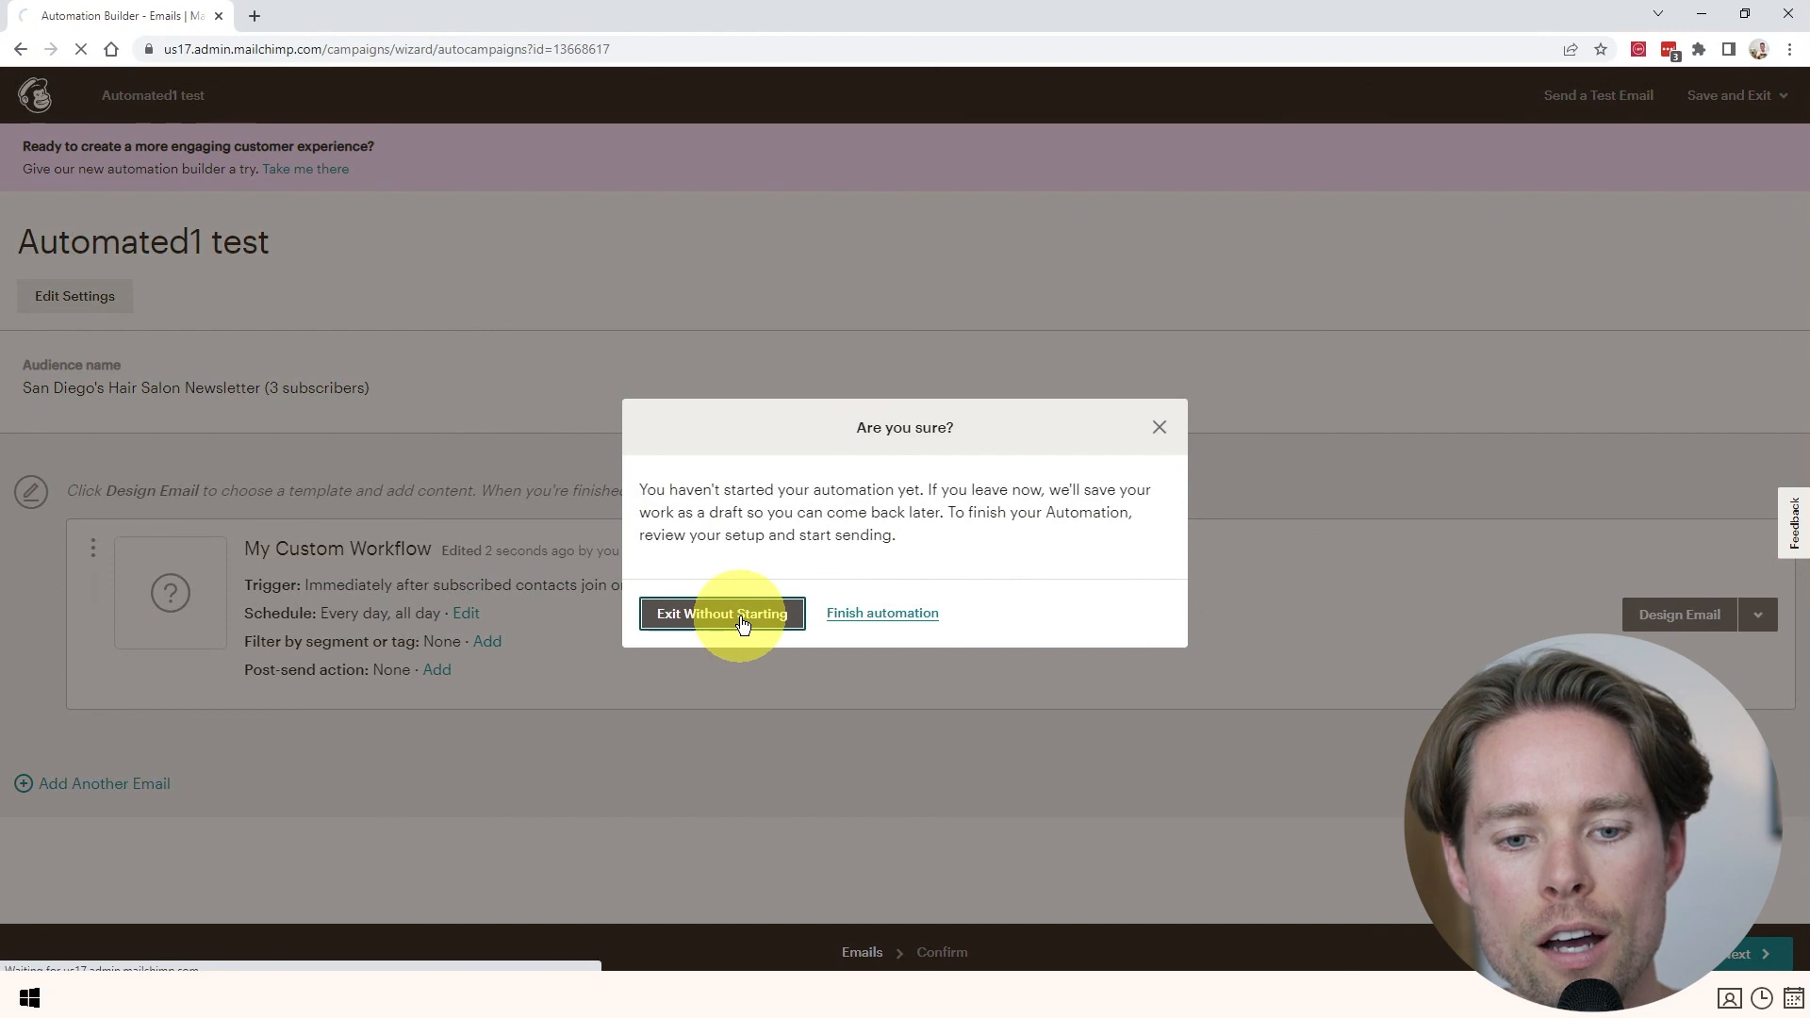